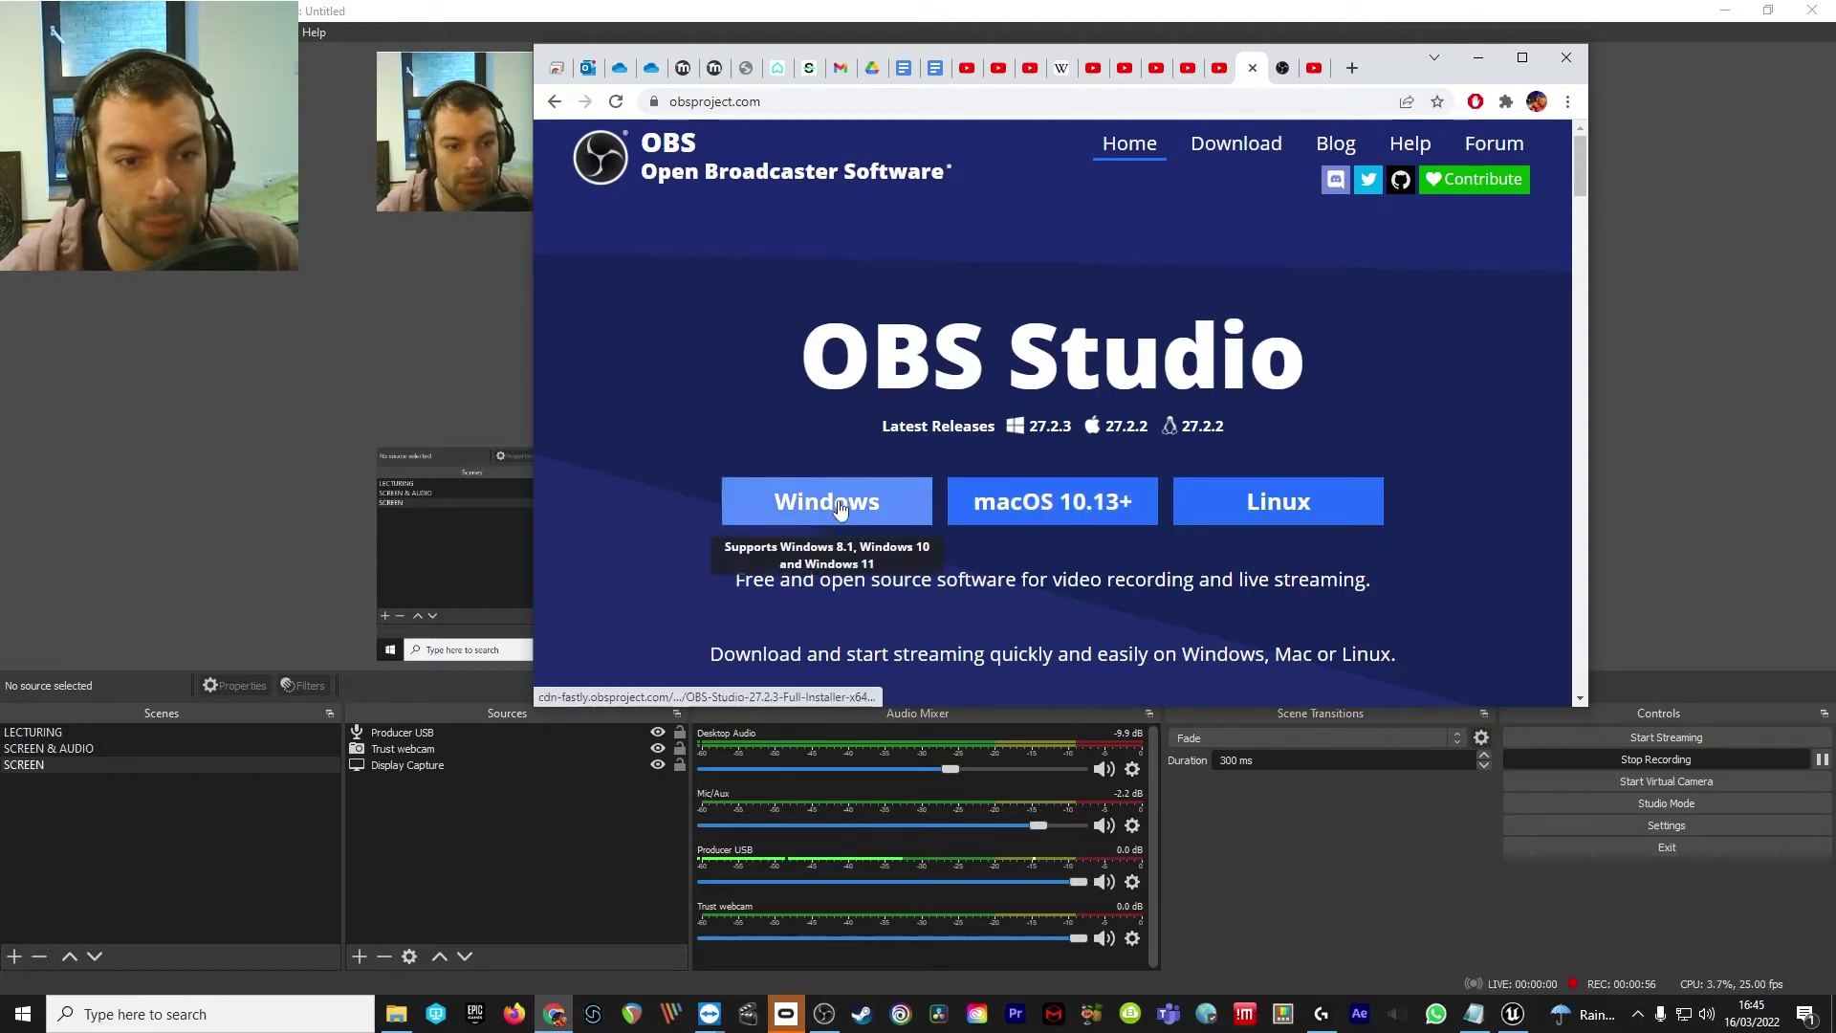
# Examine the example OBS interface shown on the OBS home page, enlarging the browser window to view it whole.
pyautogui.scroll(-1, 837, 509)
pyautogui.scroll(-2, 838, 510)
pyautogui.scroll(-2, 801, 446)
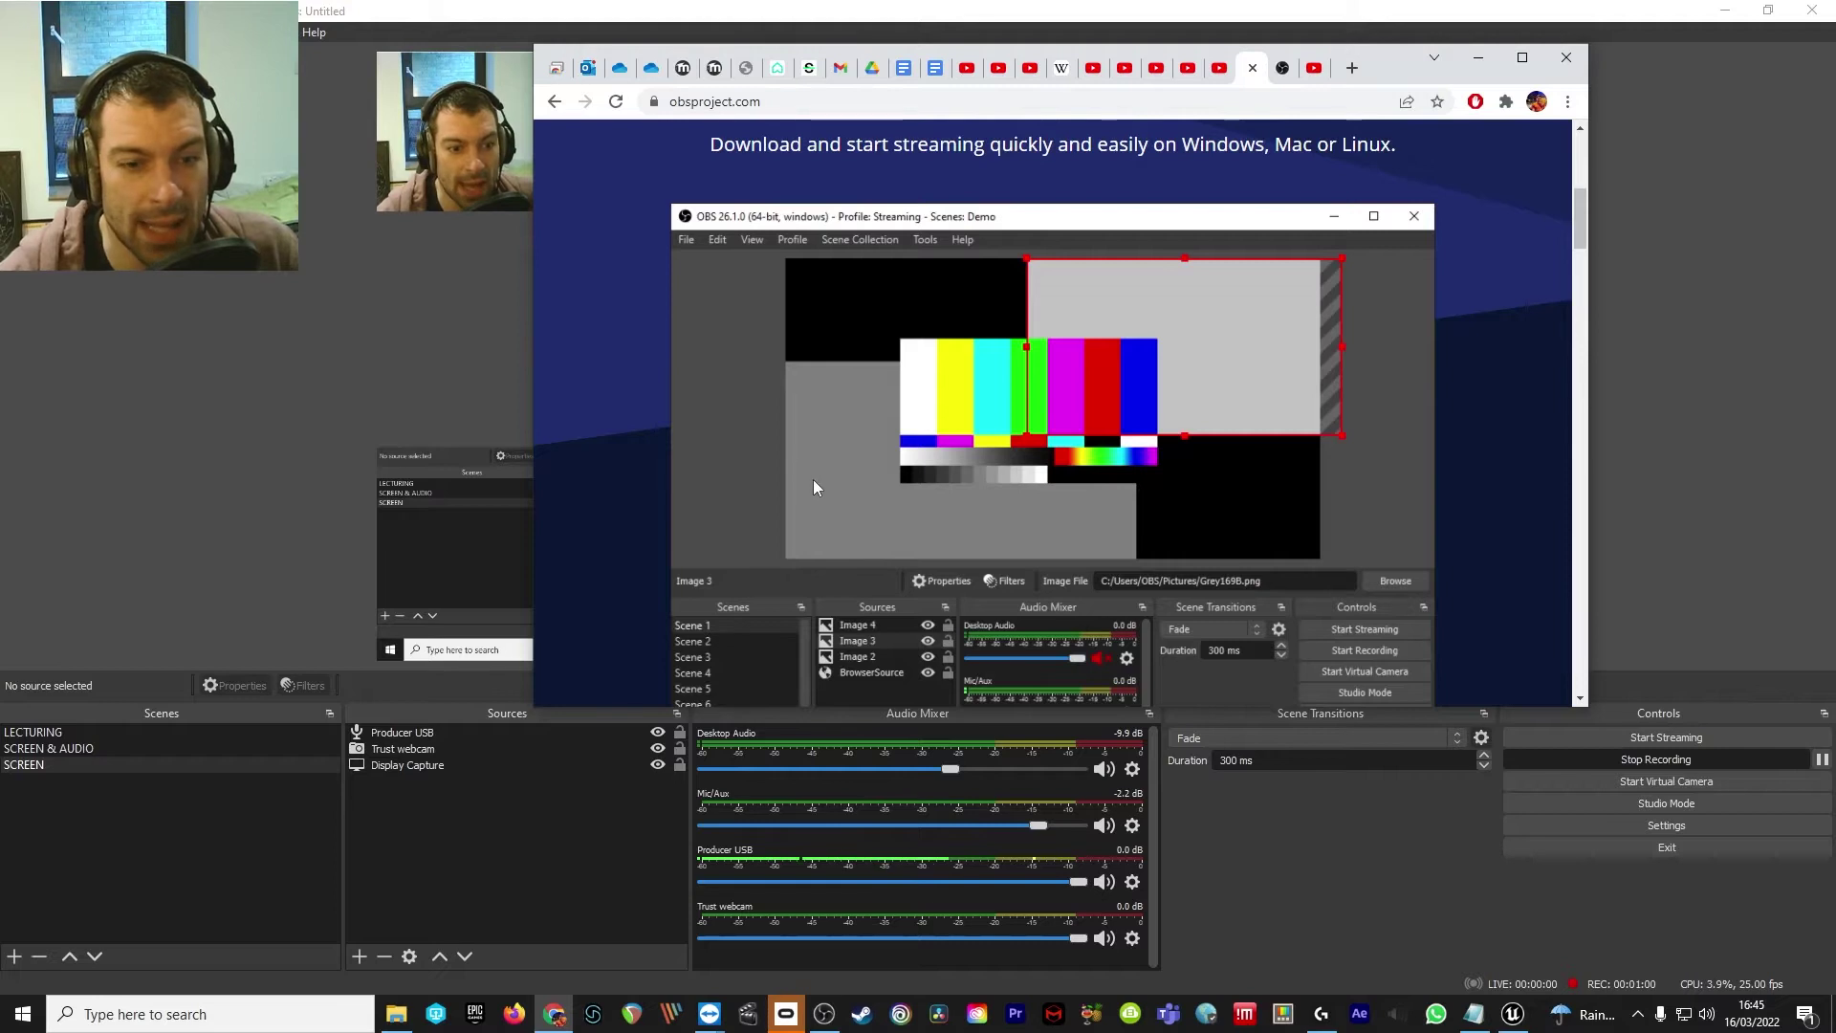
pyautogui.scroll(-1, 813, 483)
pyautogui.scroll(-1, 818, 484)
pyautogui.scroll(2, 1010, 484)
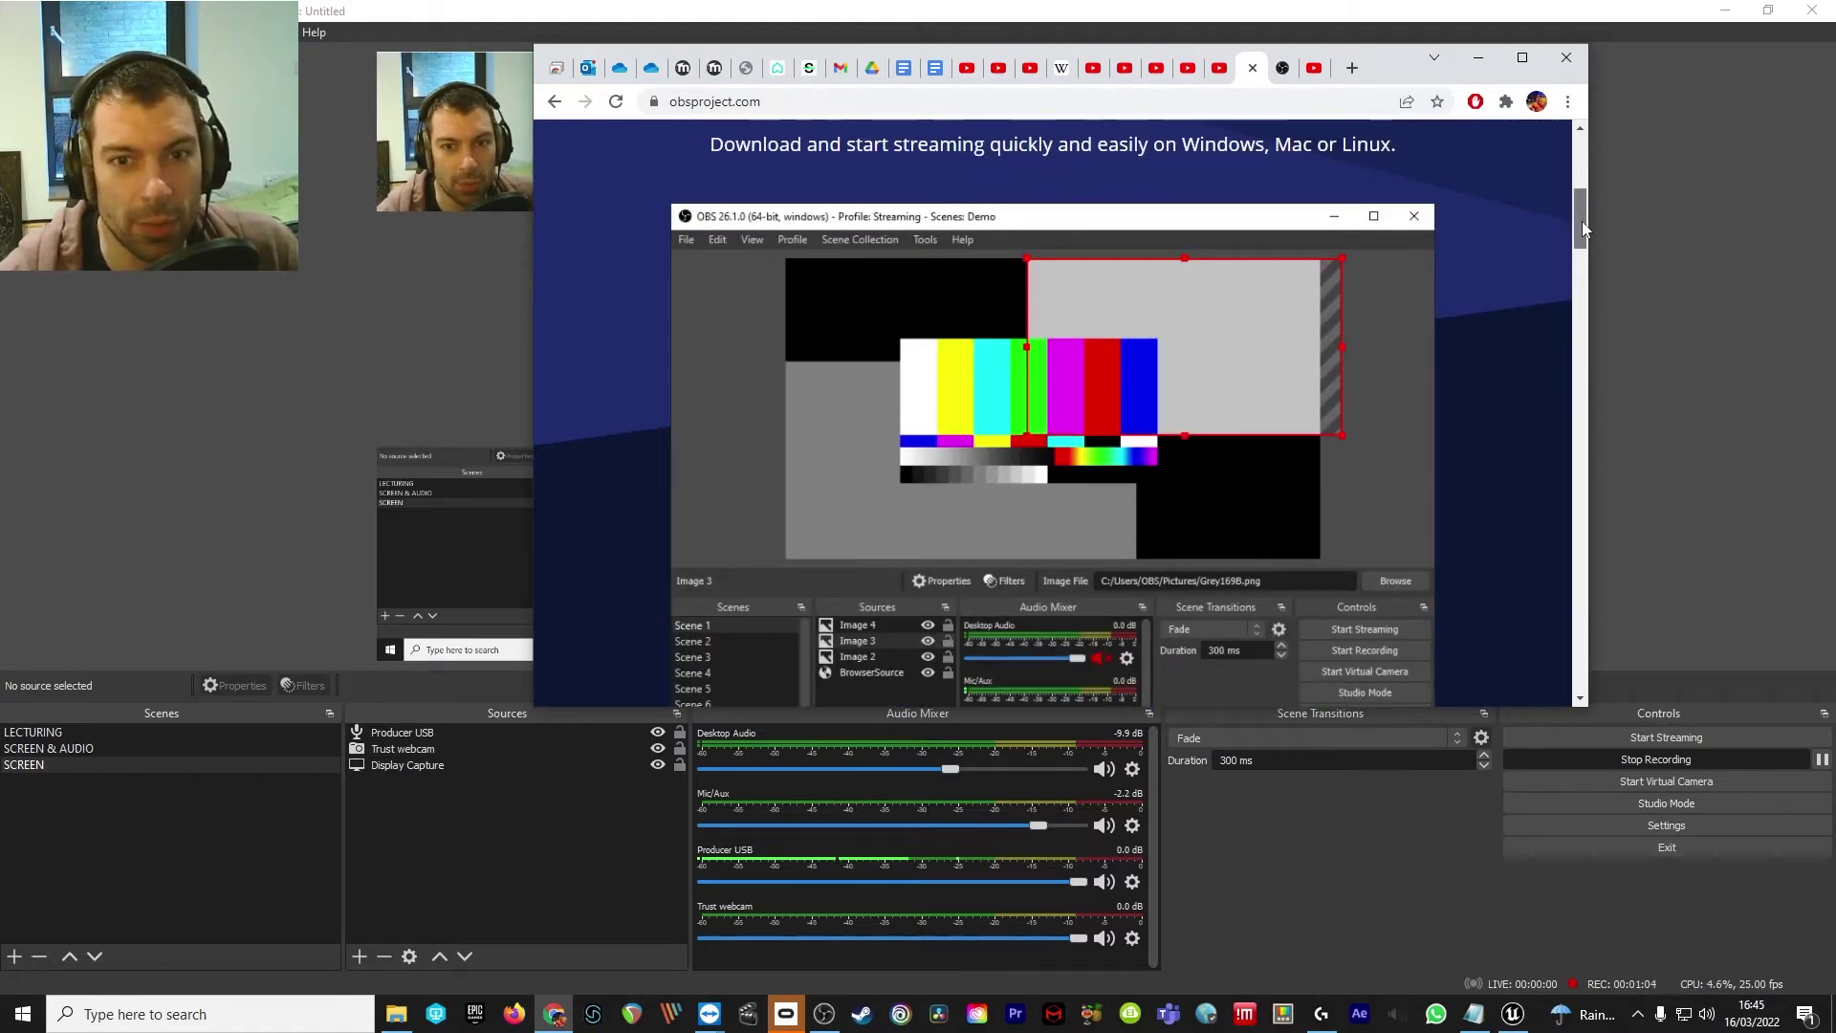
pyautogui.scroll(-1, 1584, 228)
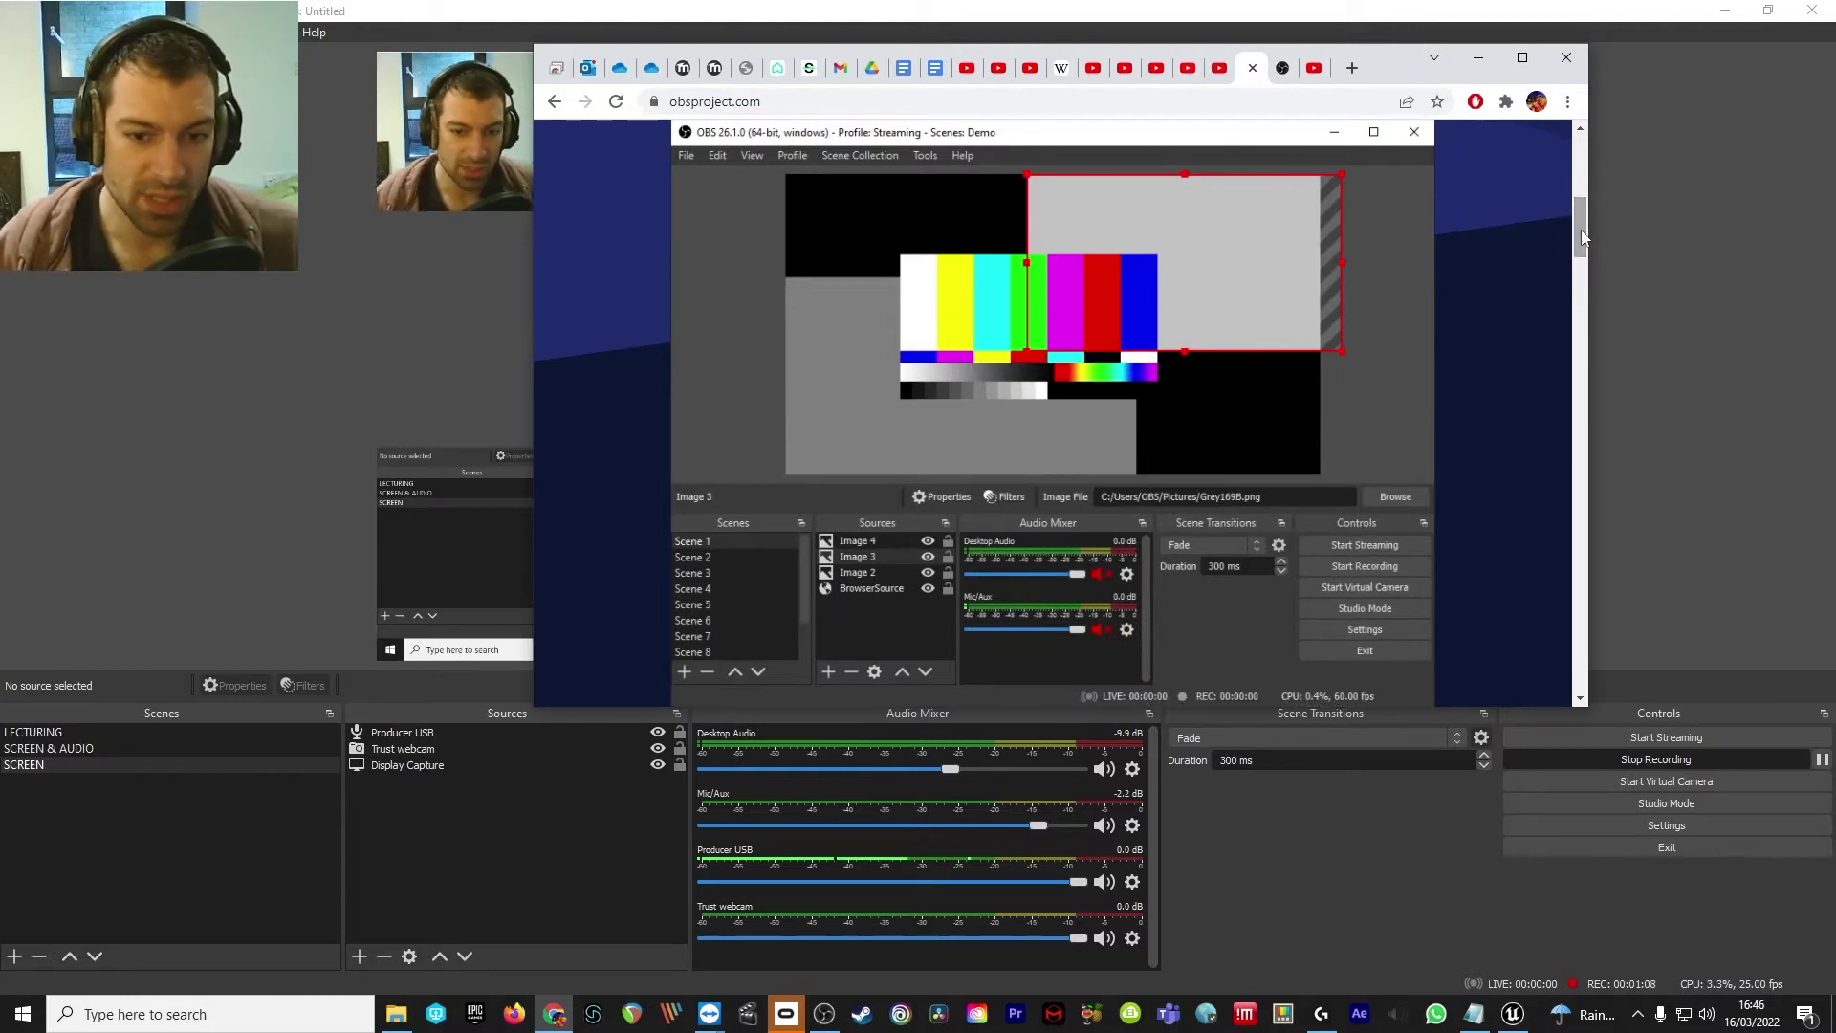
pyautogui.moveTo(1586, 706); pyautogui.dragTo(1596, 781)
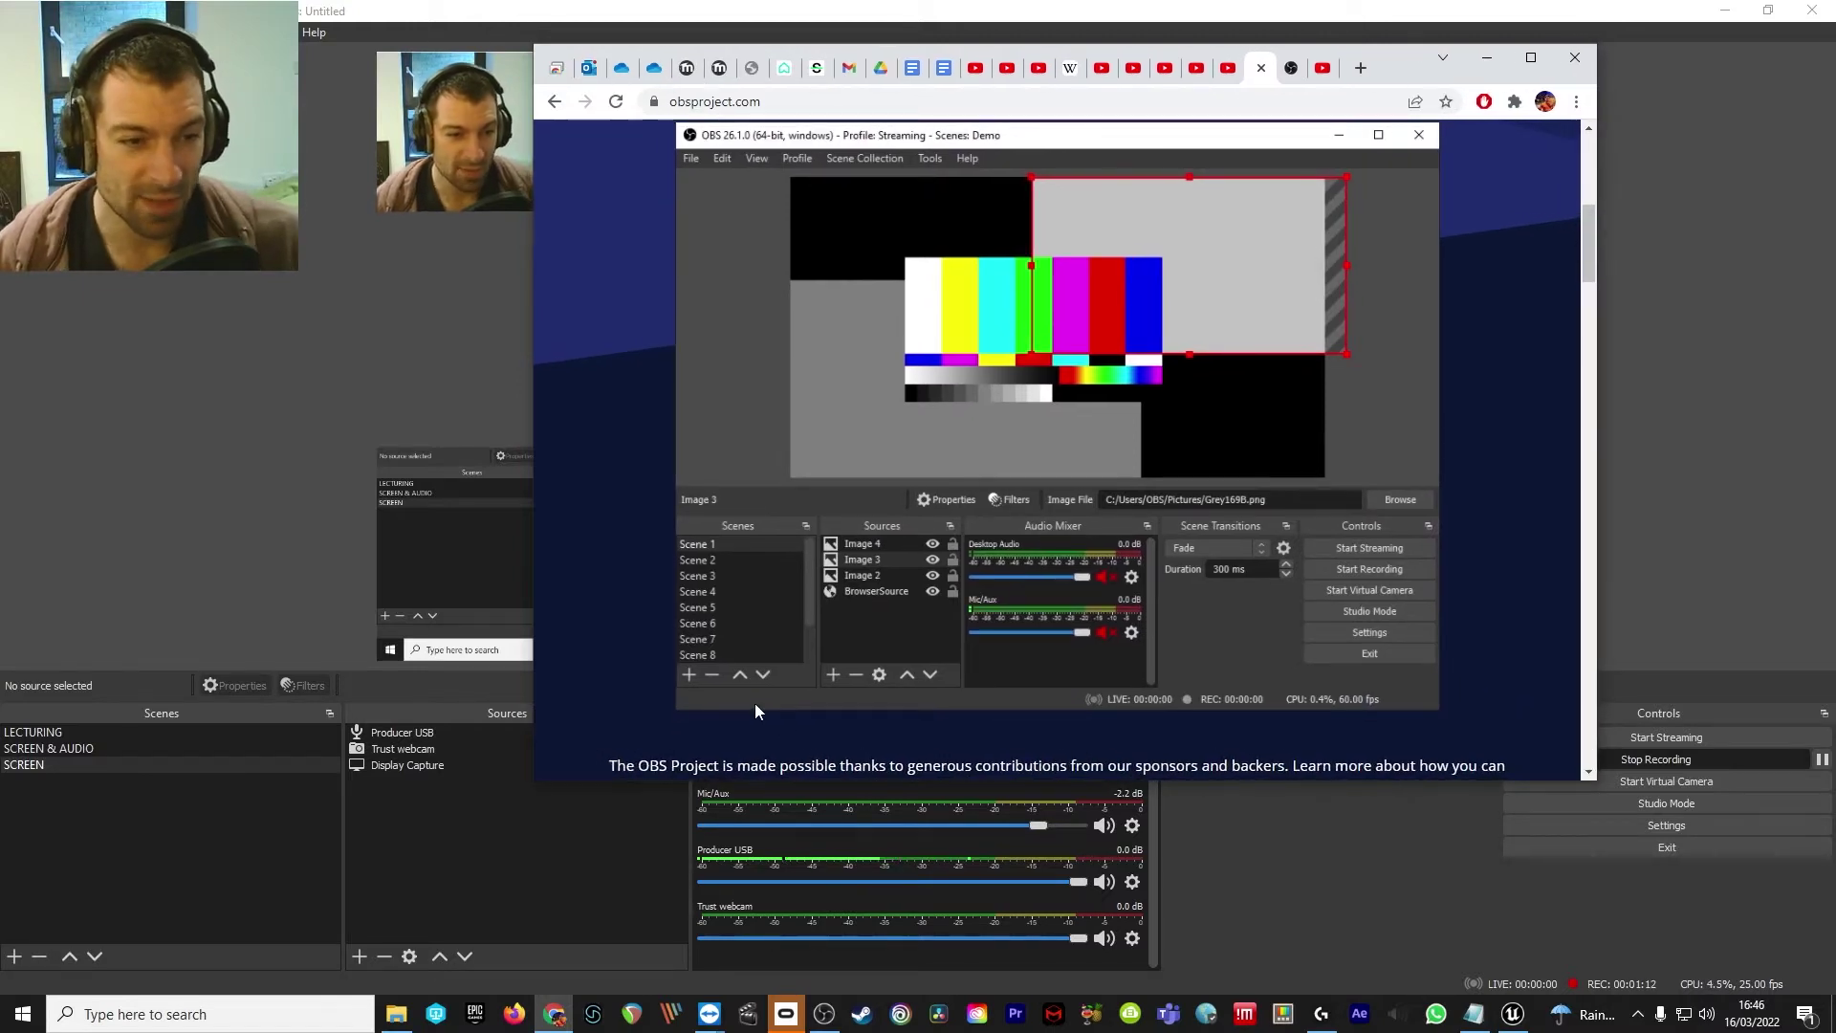
pyautogui.rightClick(745, 568)
pyautogui.click(649, 570)
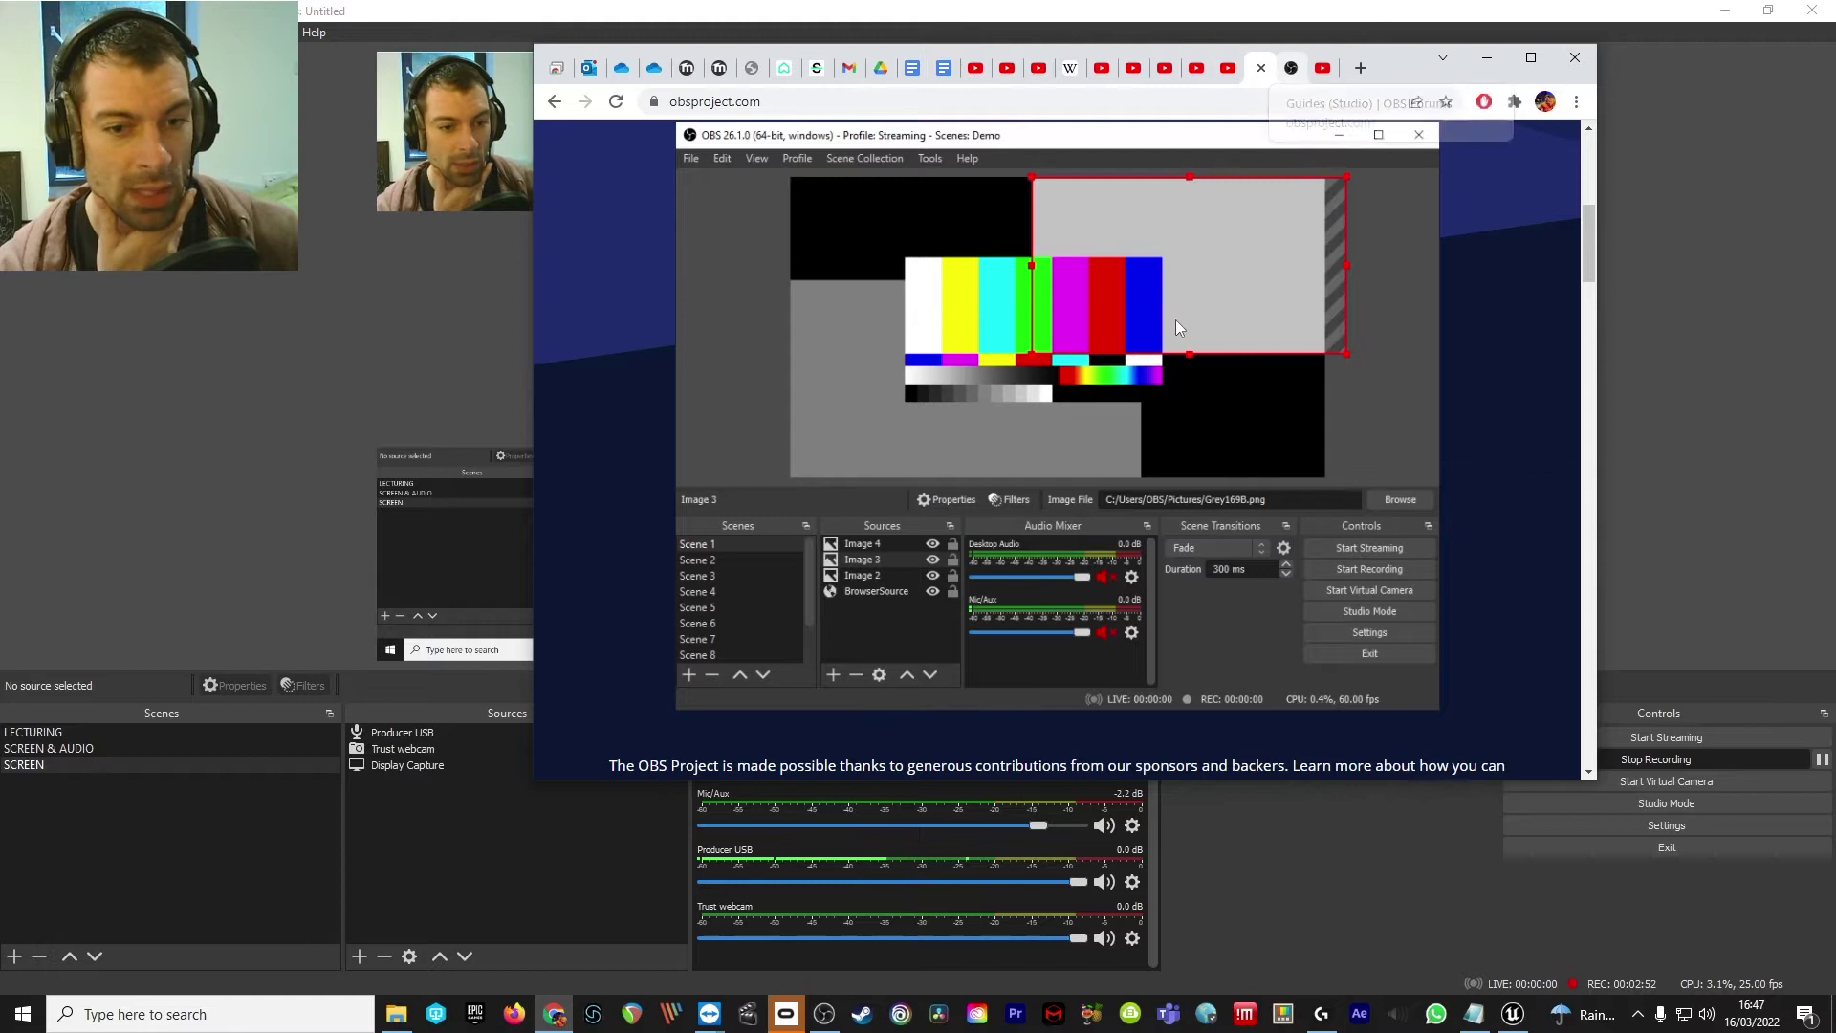
# Look through the feature overview on the OBS home page and open the Resources section linked under Collaborative Creativity.
pyautogui.scroll(-3, 1167, 365)
pyautogui.scroll(-3, 1167, 366)
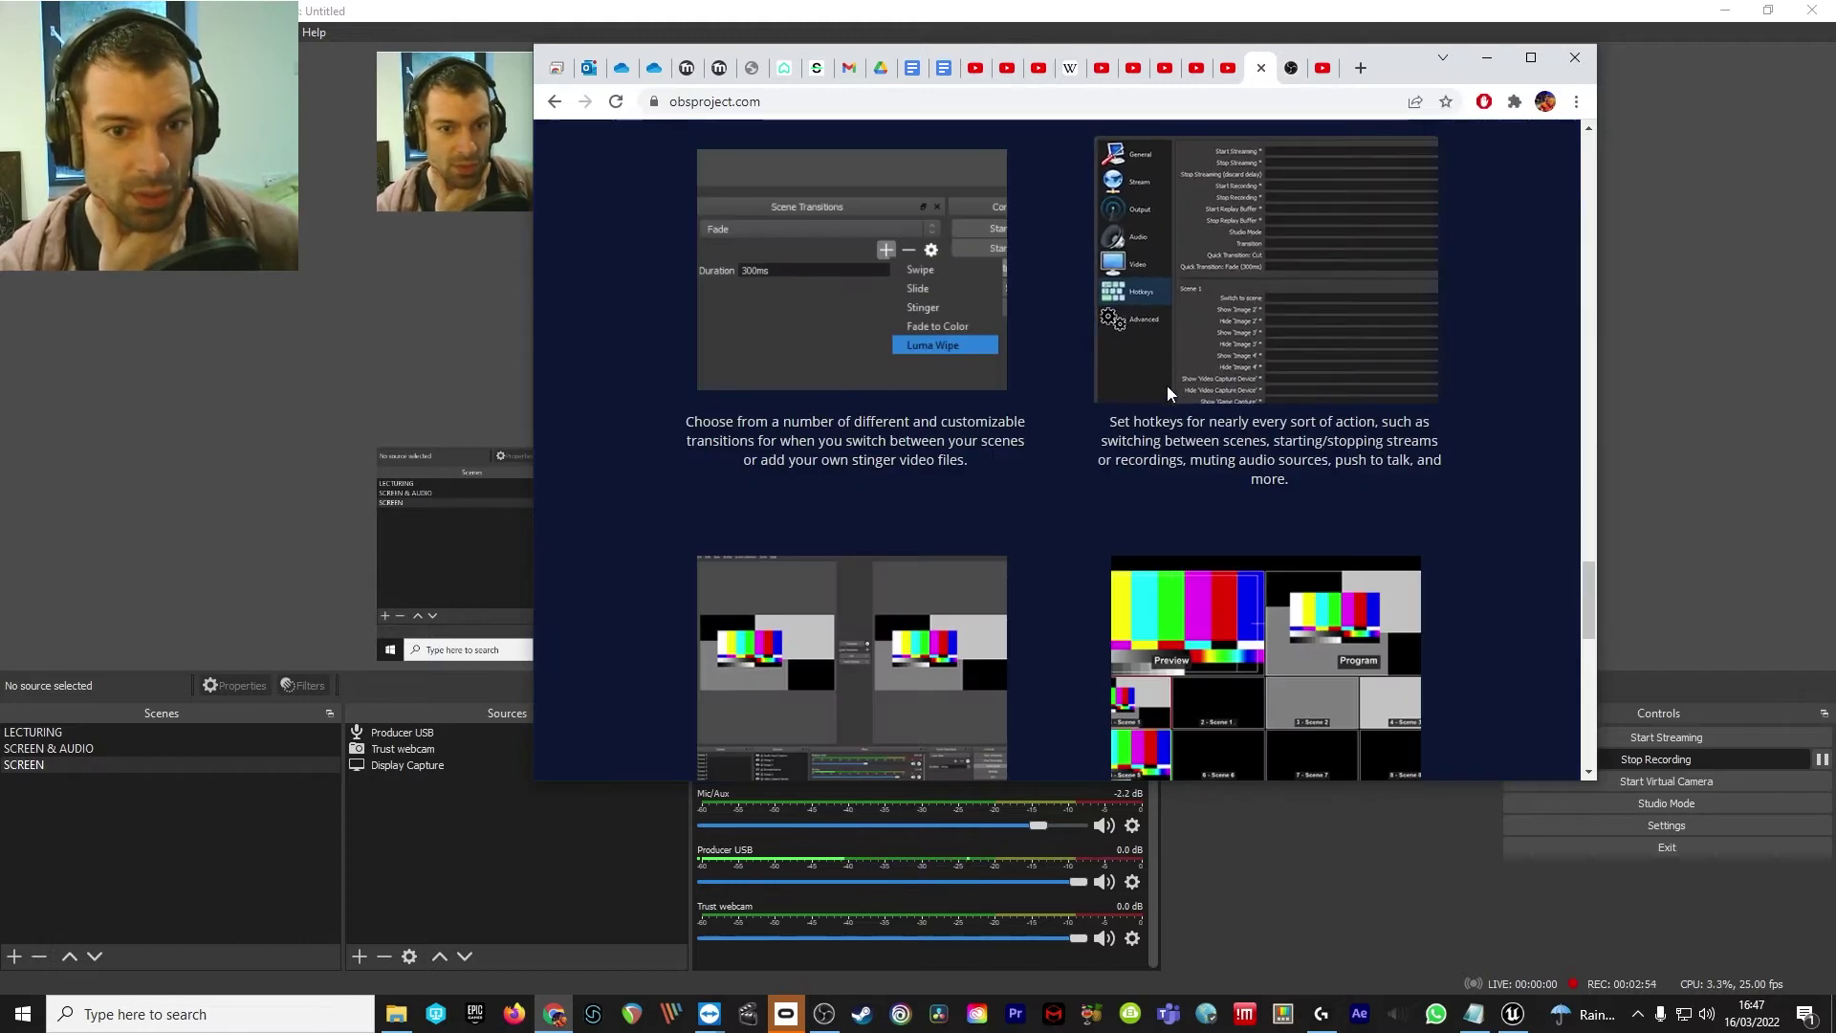
pyautogui.scroll(3, 1103, 480)
pyautogui.scroll(-5, 1103, 488)
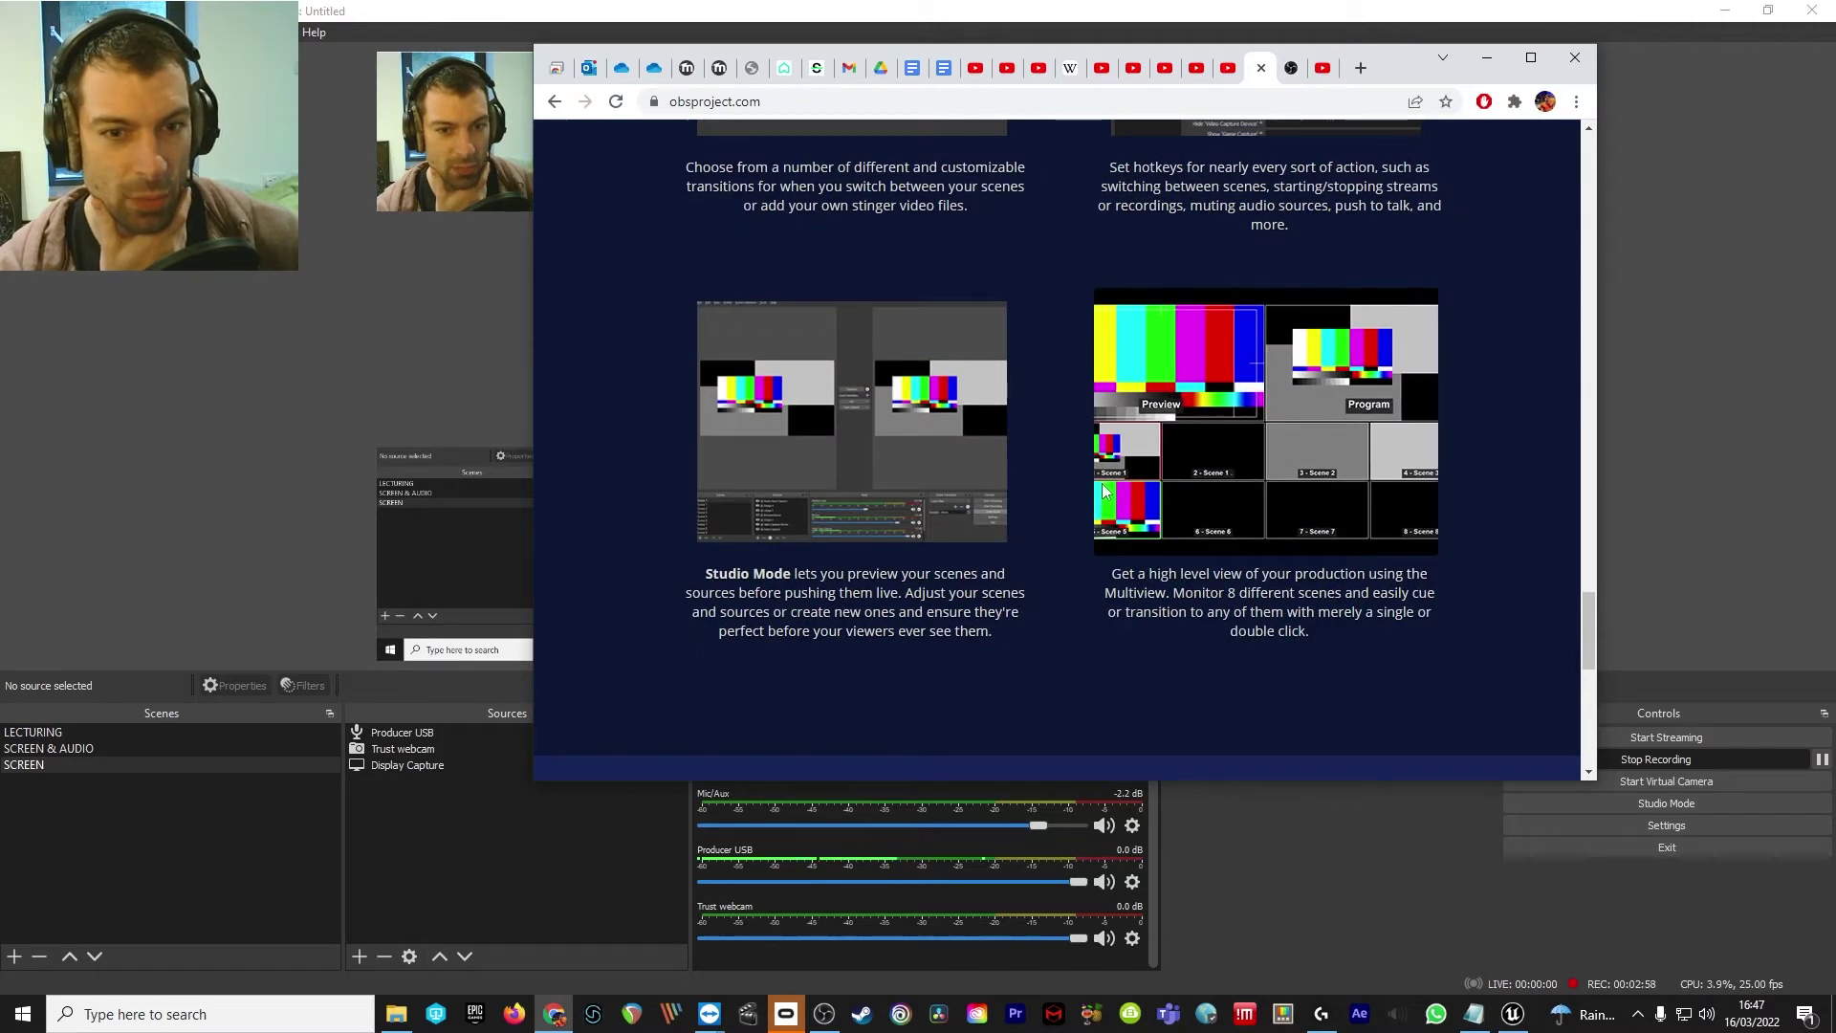
pyautogui.scroll(-5, 1103, 491)
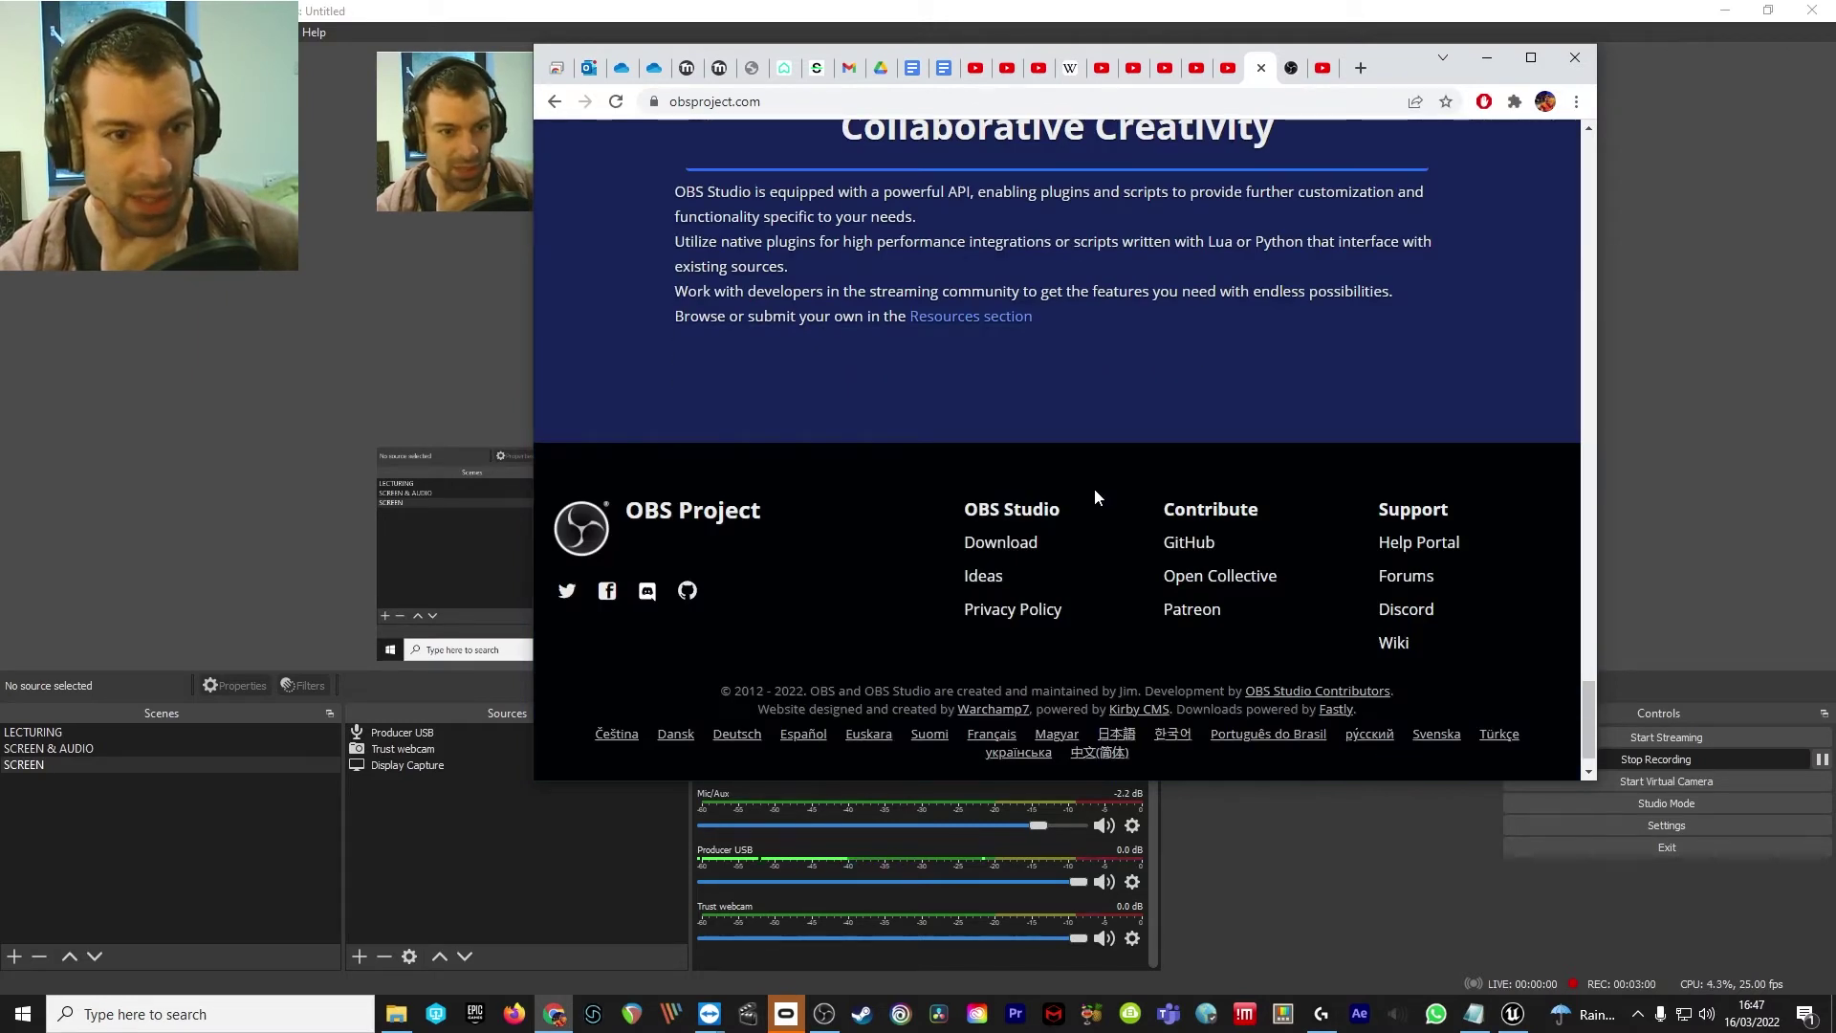
pyautogui.click(983, 318)
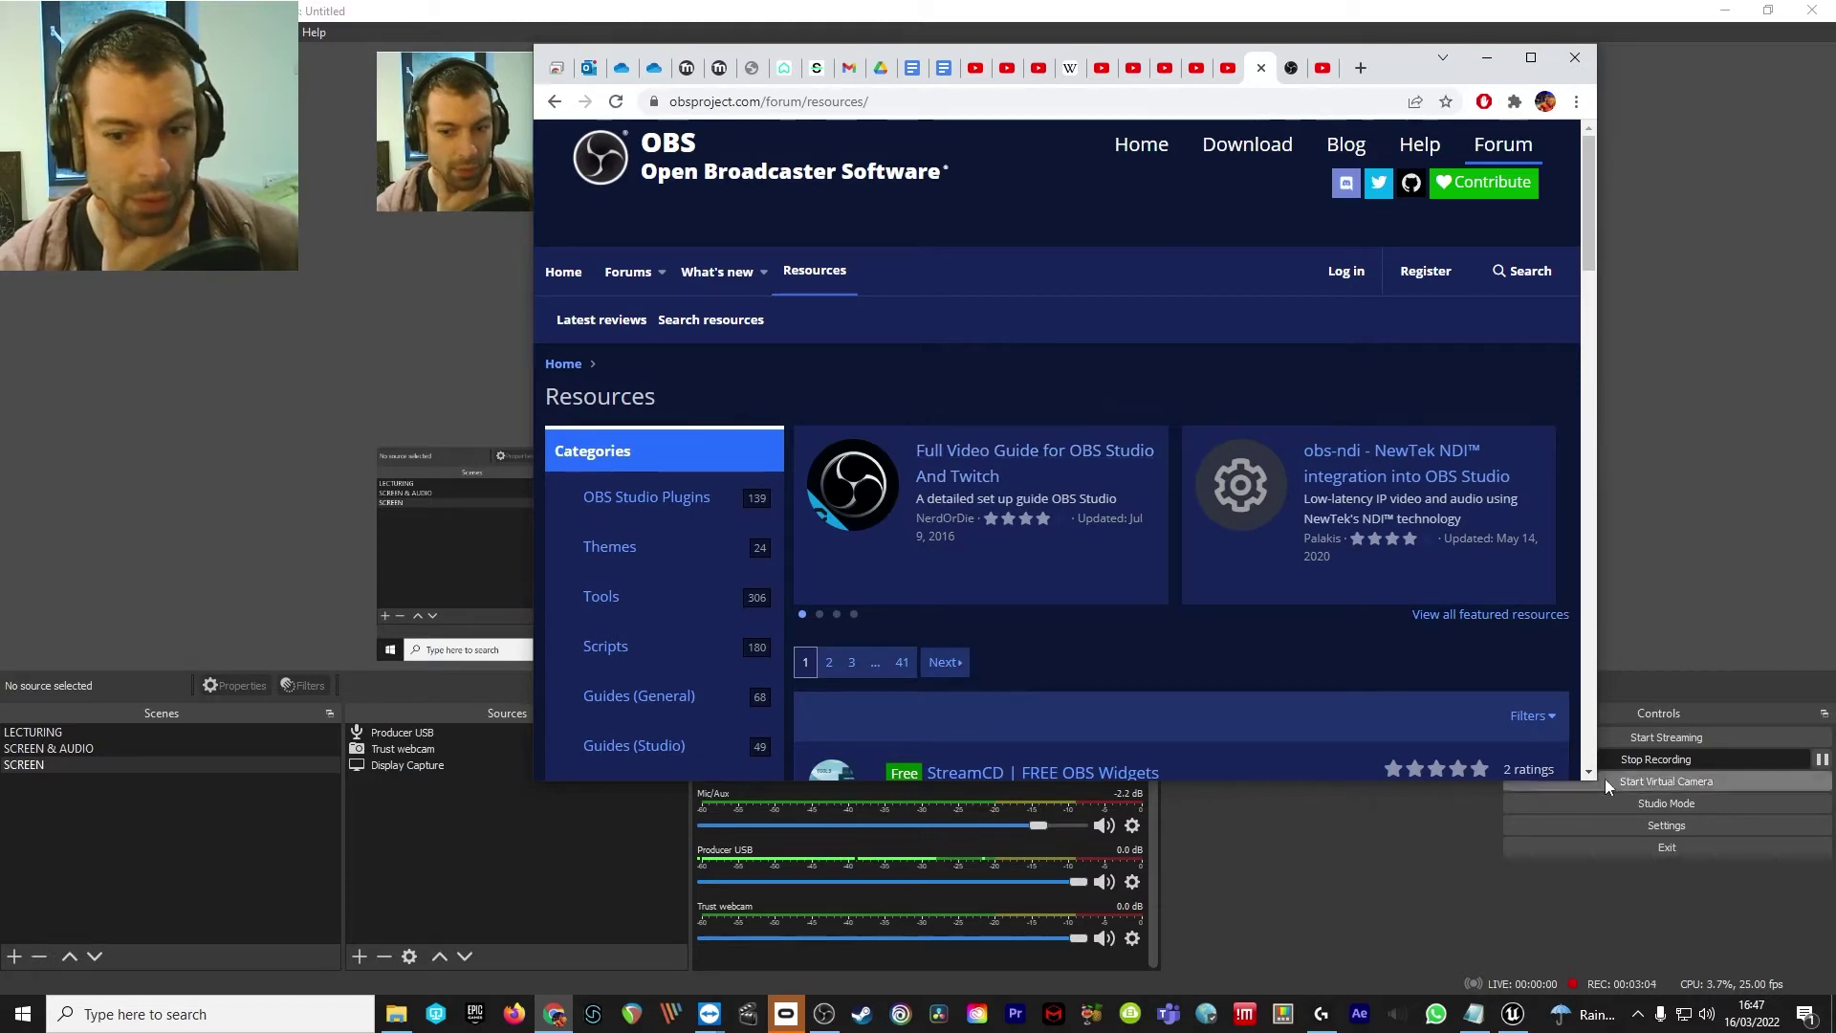
# Enlarge the browser window and open the Guides (General) resource category to look over its guides.
pyautogui.moveTo(1597, 781); pyautogui.dragTo(1778, 954)
pyautogui.scroll(-2, 967, 595)
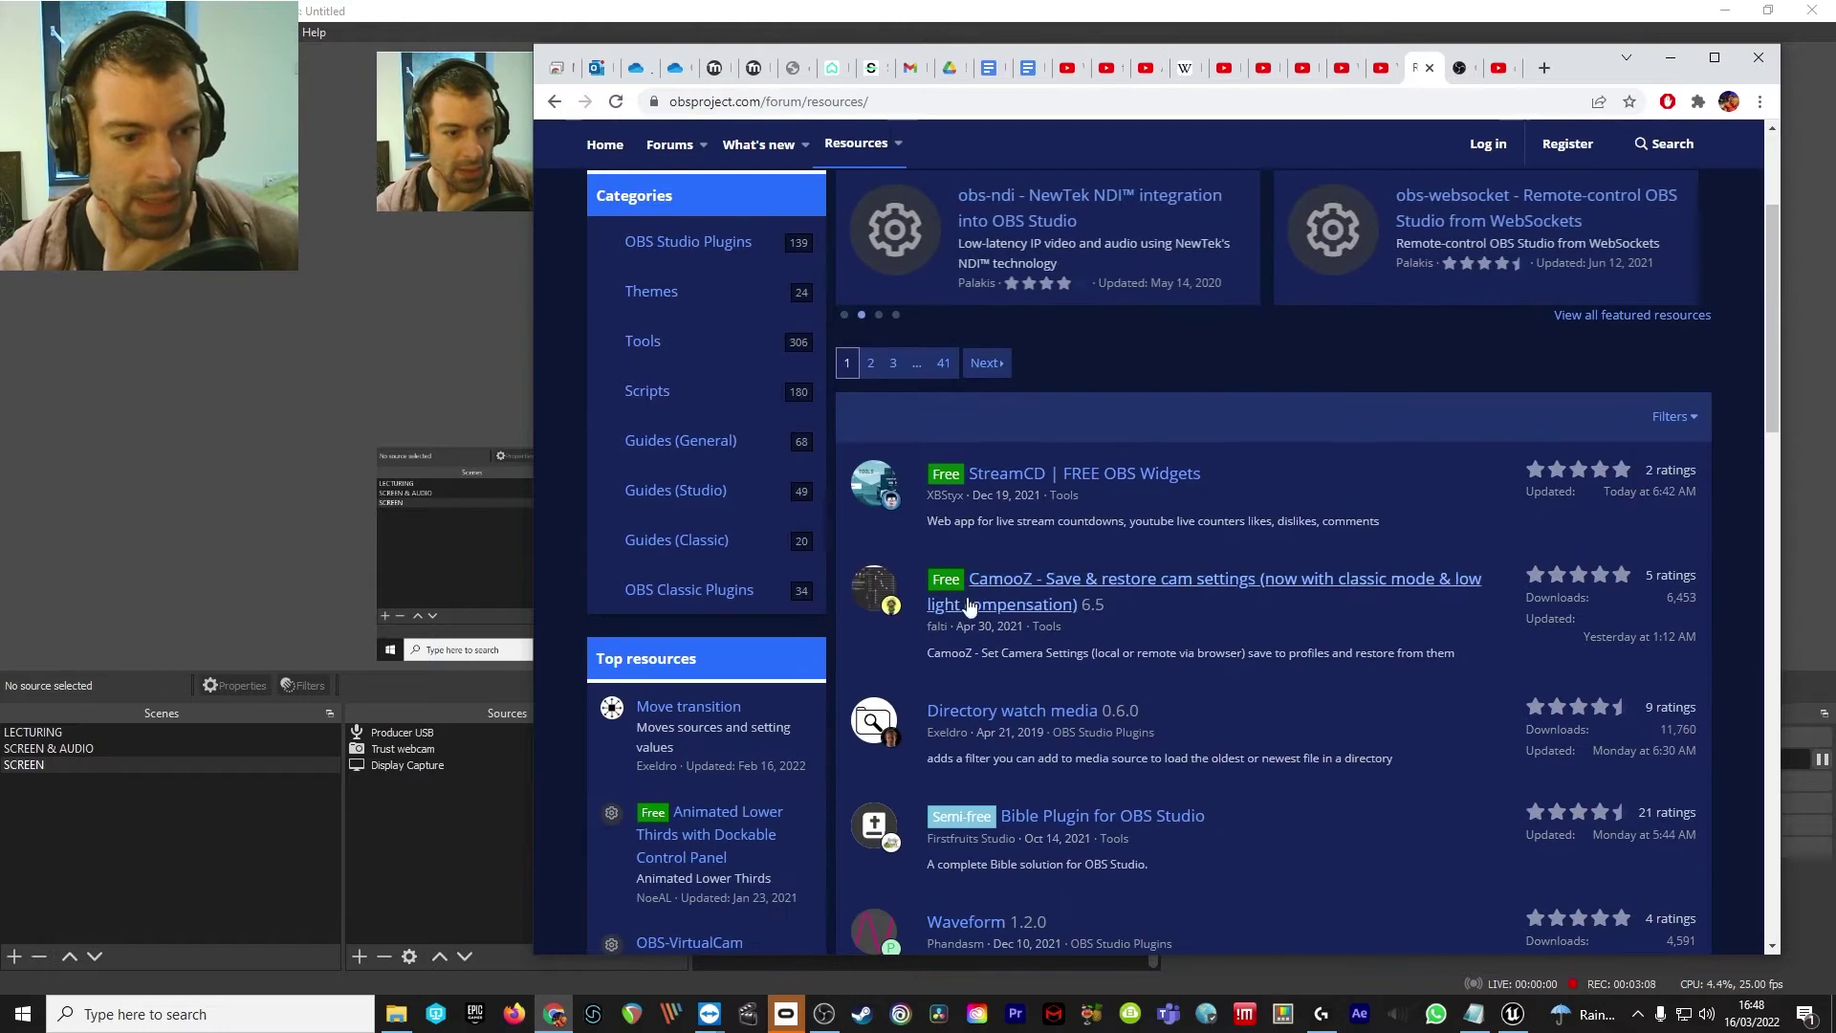
pyautogui.click(691, 445)
pyautogui.scroll(-3, 1116, 731)
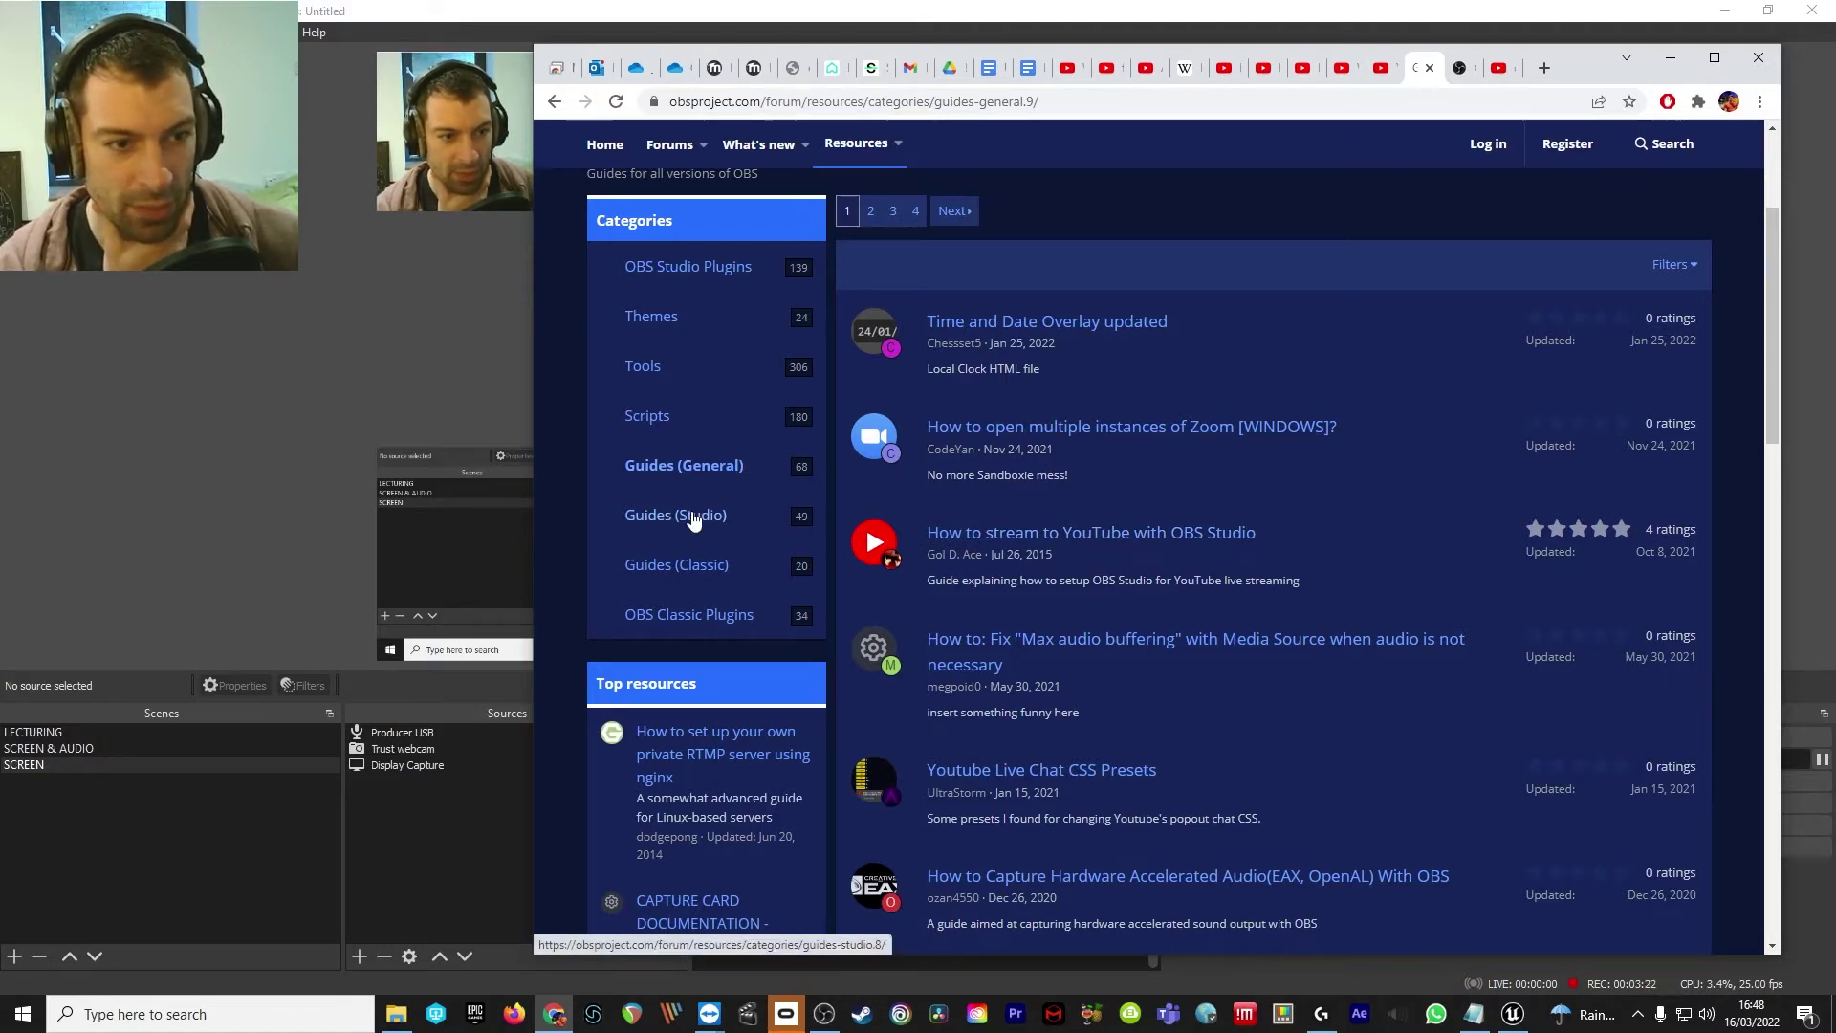
# Browse the guides in the Guides (Studio) category, and minimise the browser to return to OBS Studio.
pyautogui.click(694, 517)
pyautogui.scroll(-3, 1216, 719)
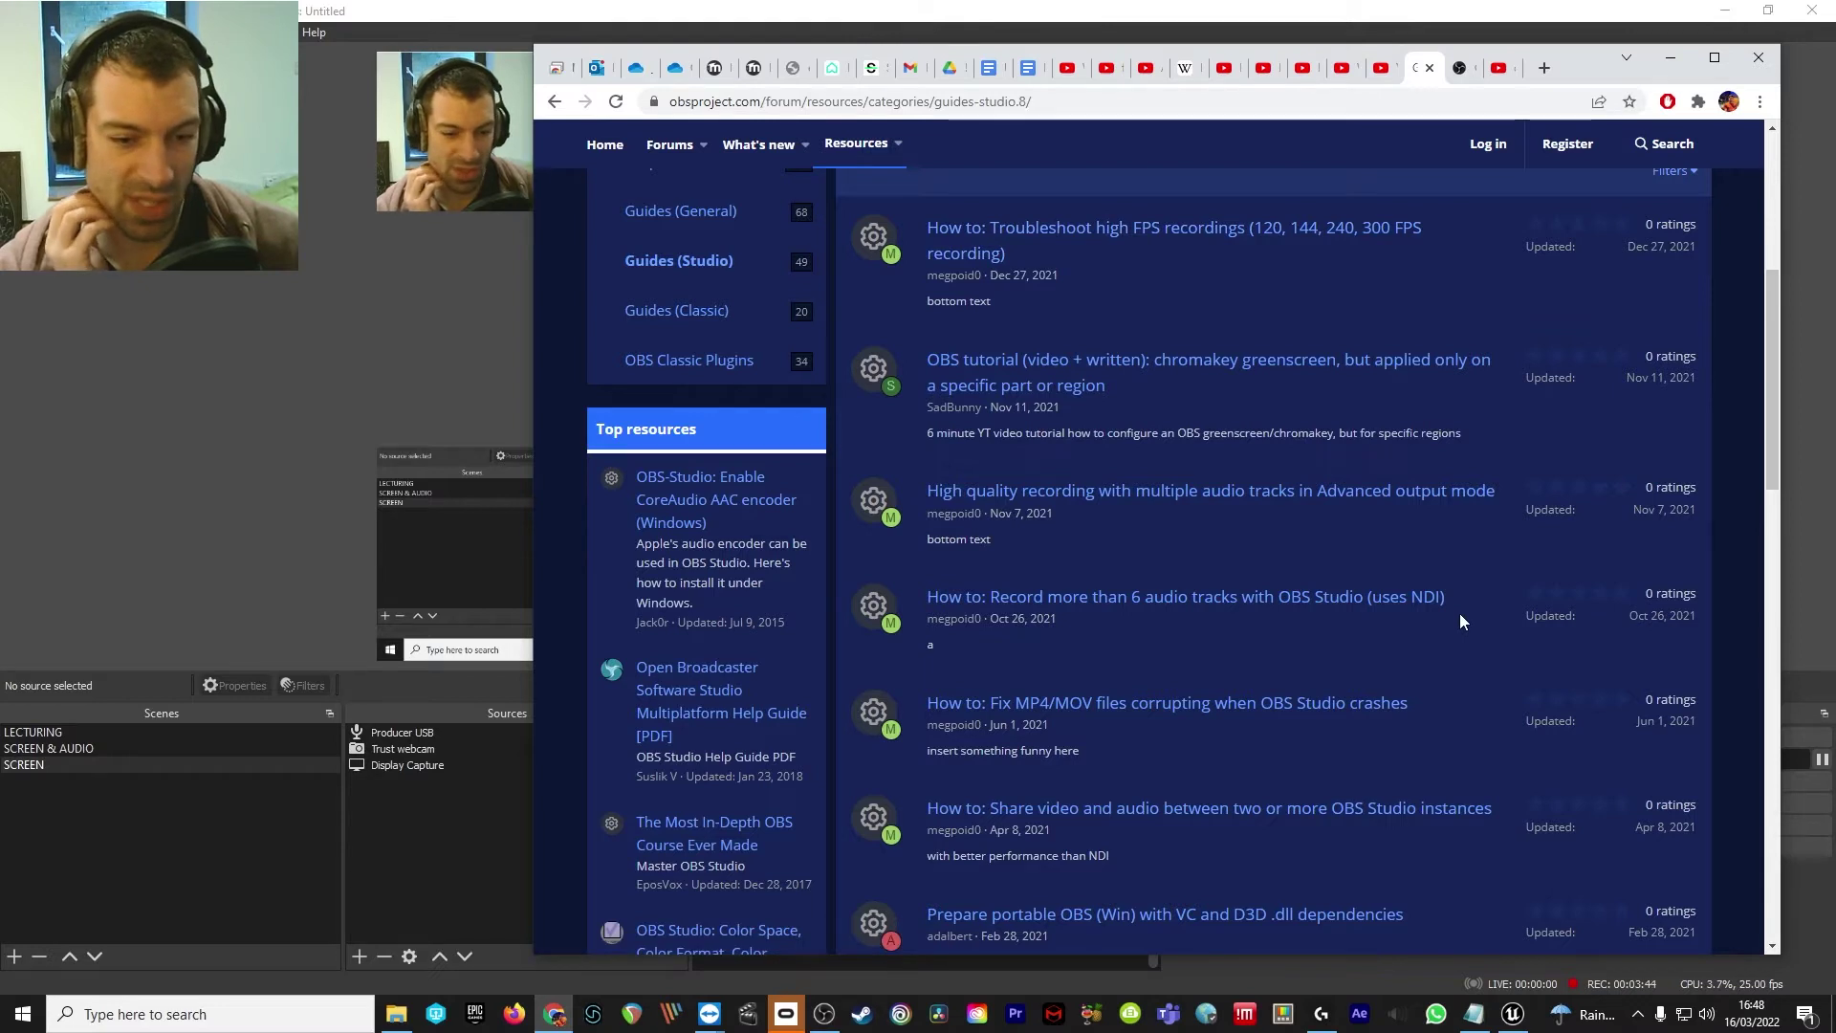
pyautogui.scroll(-3, 1460, 621)
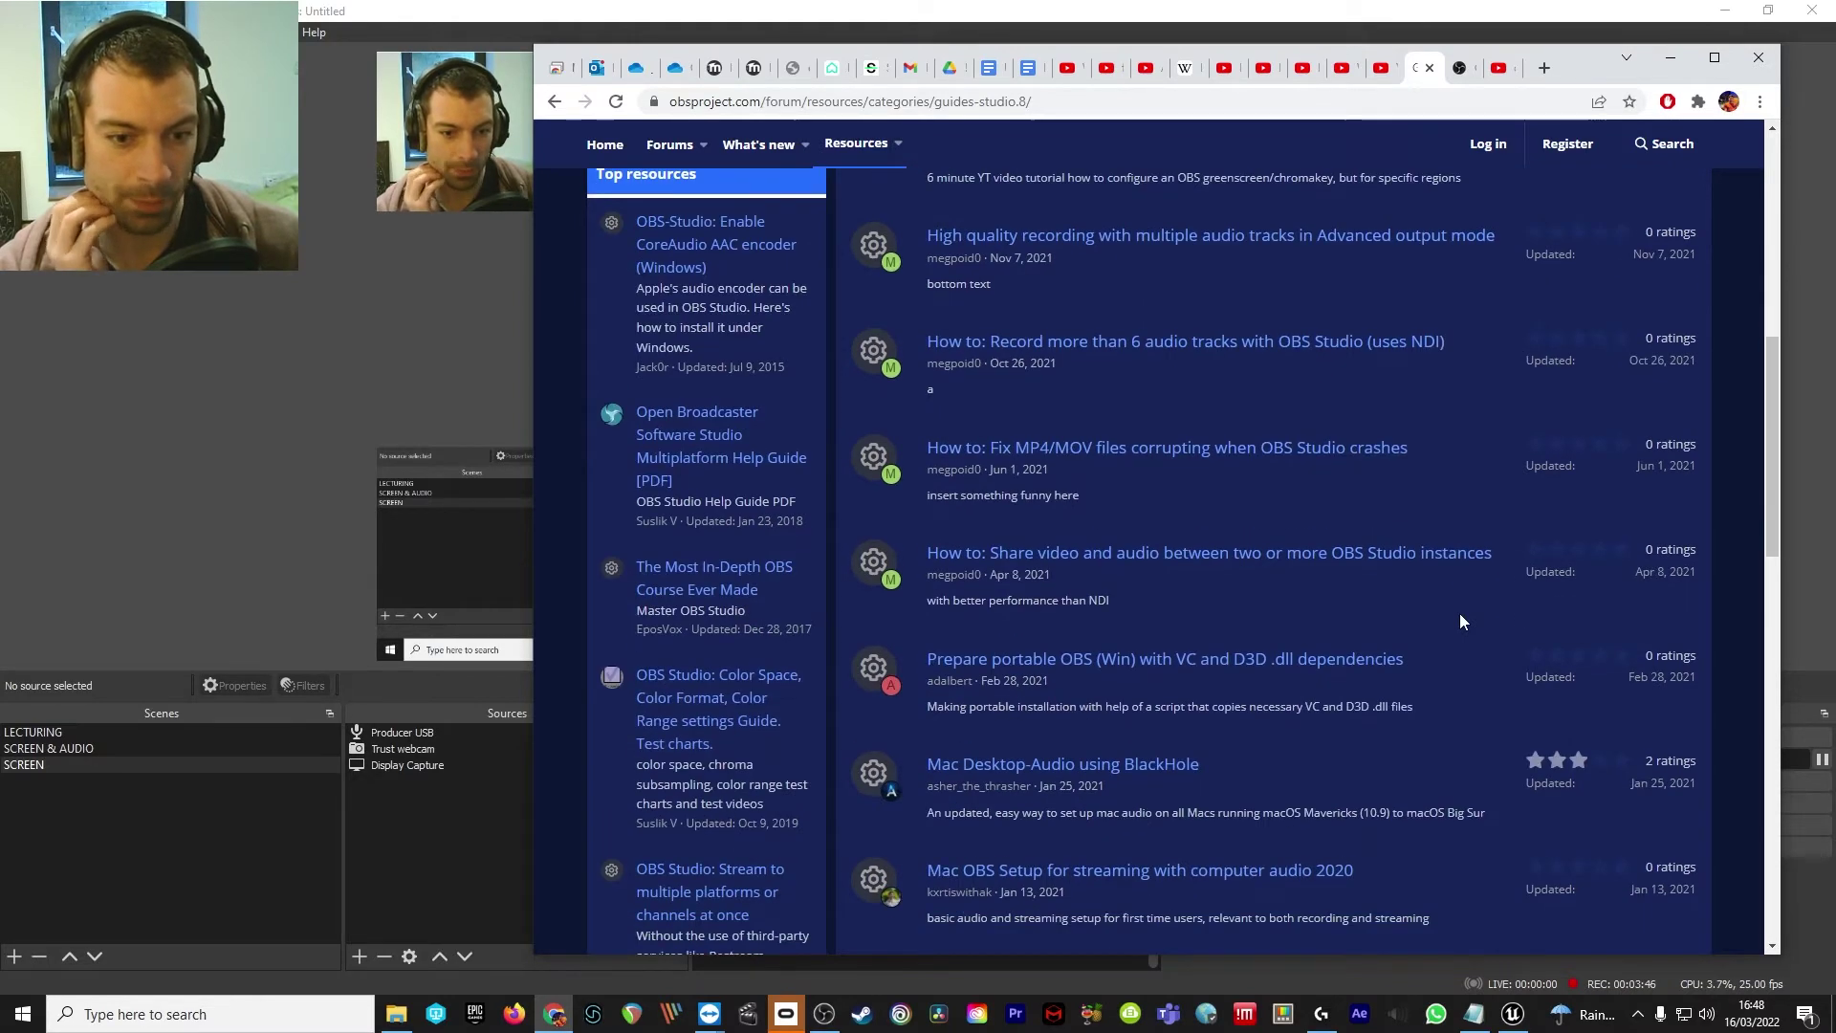
pyautogui.scroll(8, 1460, 617)
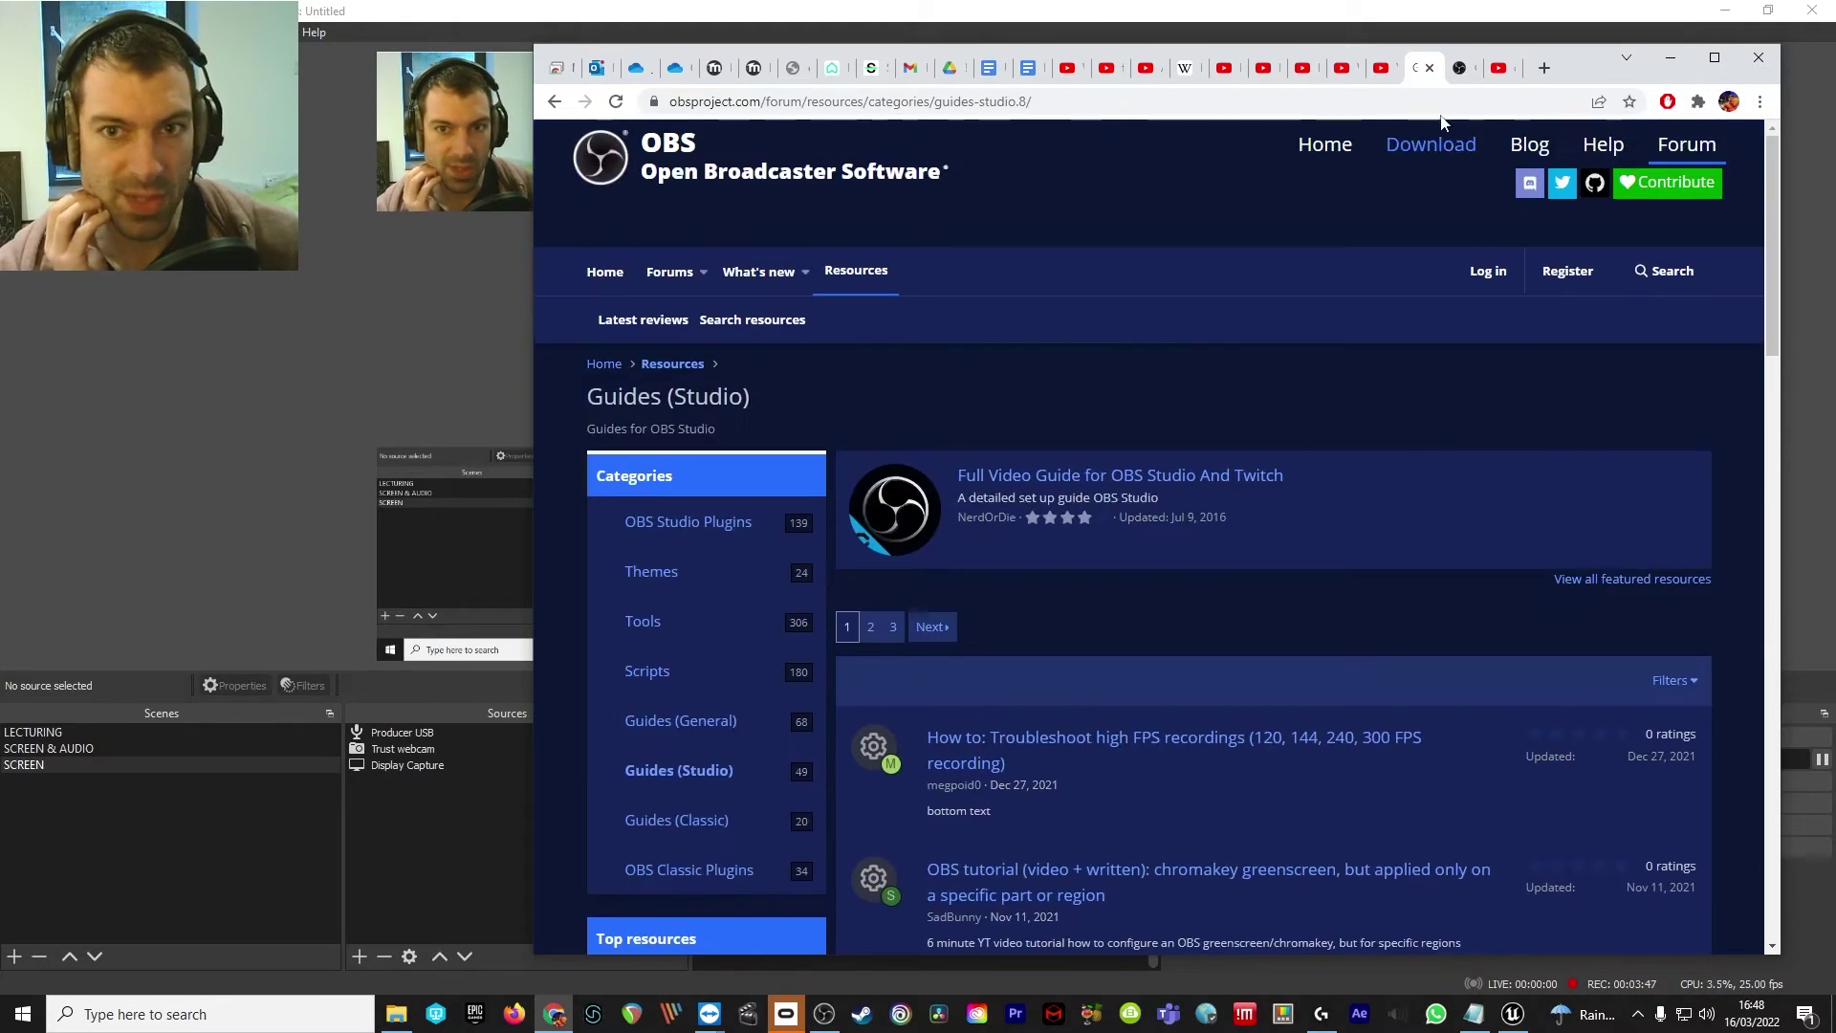
pyautogui.click(1670, 67)
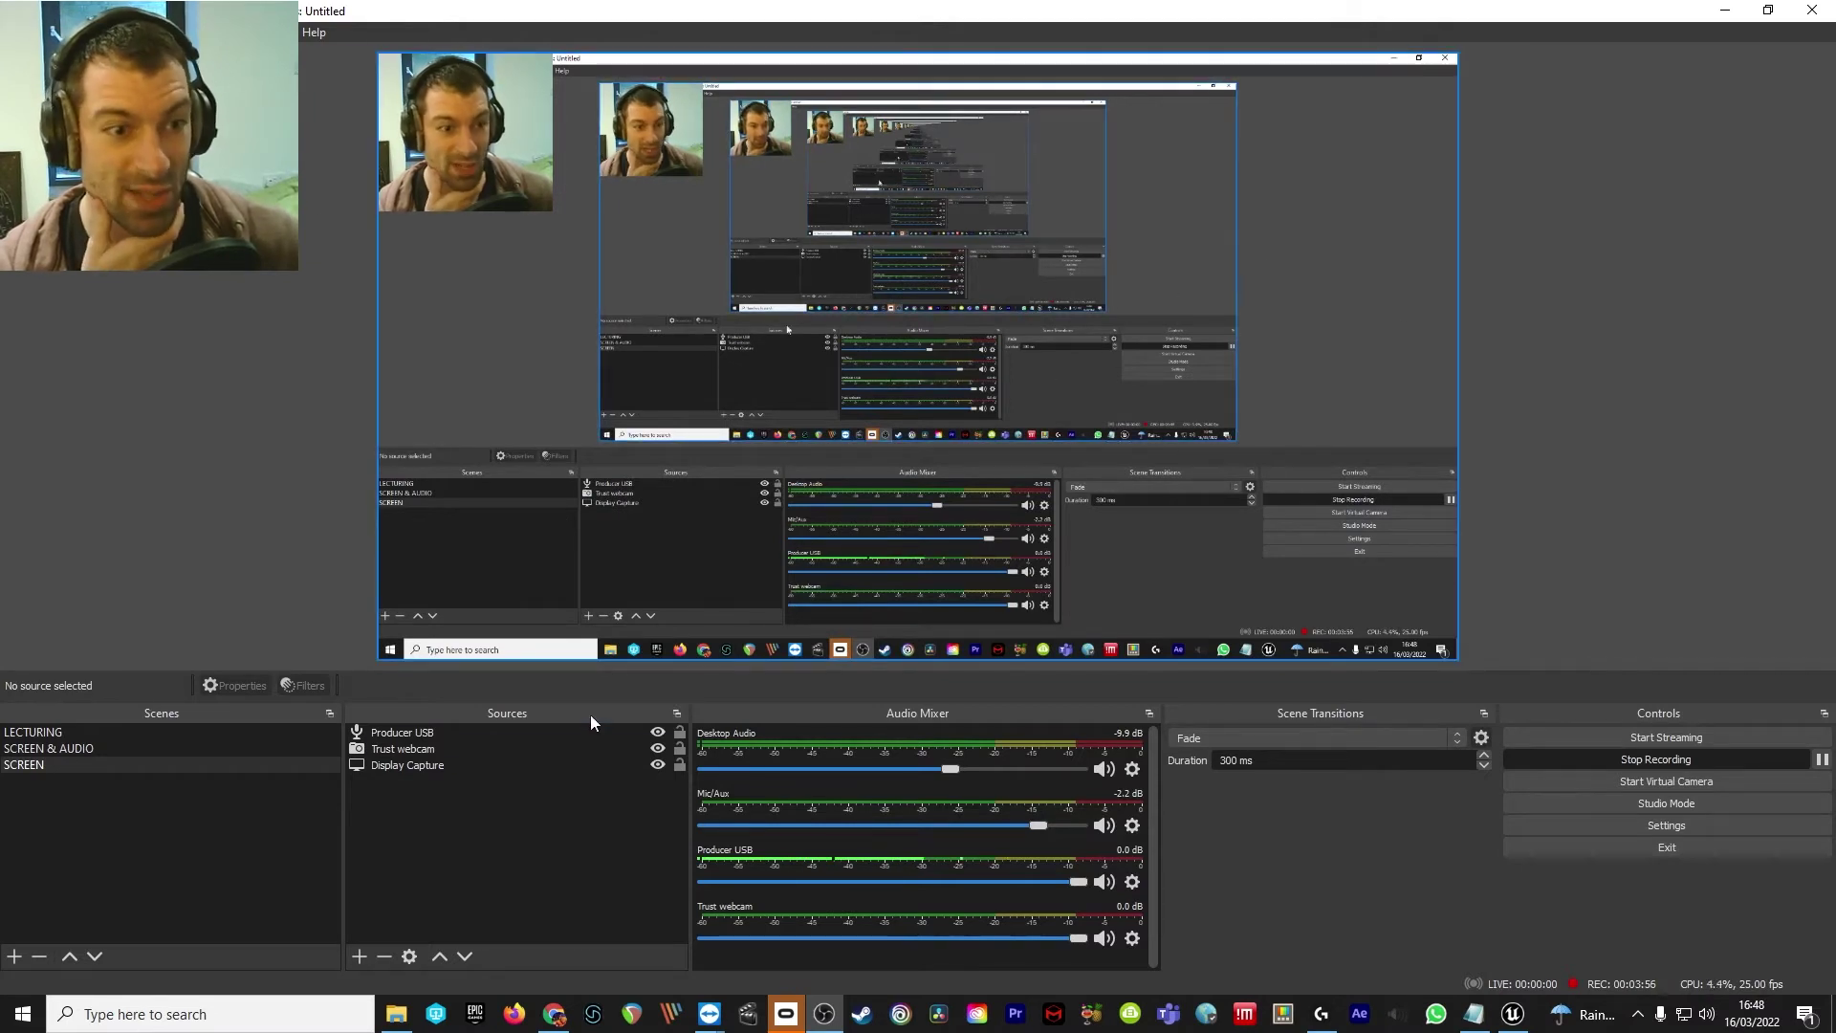
# Hide the Display Capture source in the SCREEN scene and make it visible again.
pyautogui.click(1109, 589)
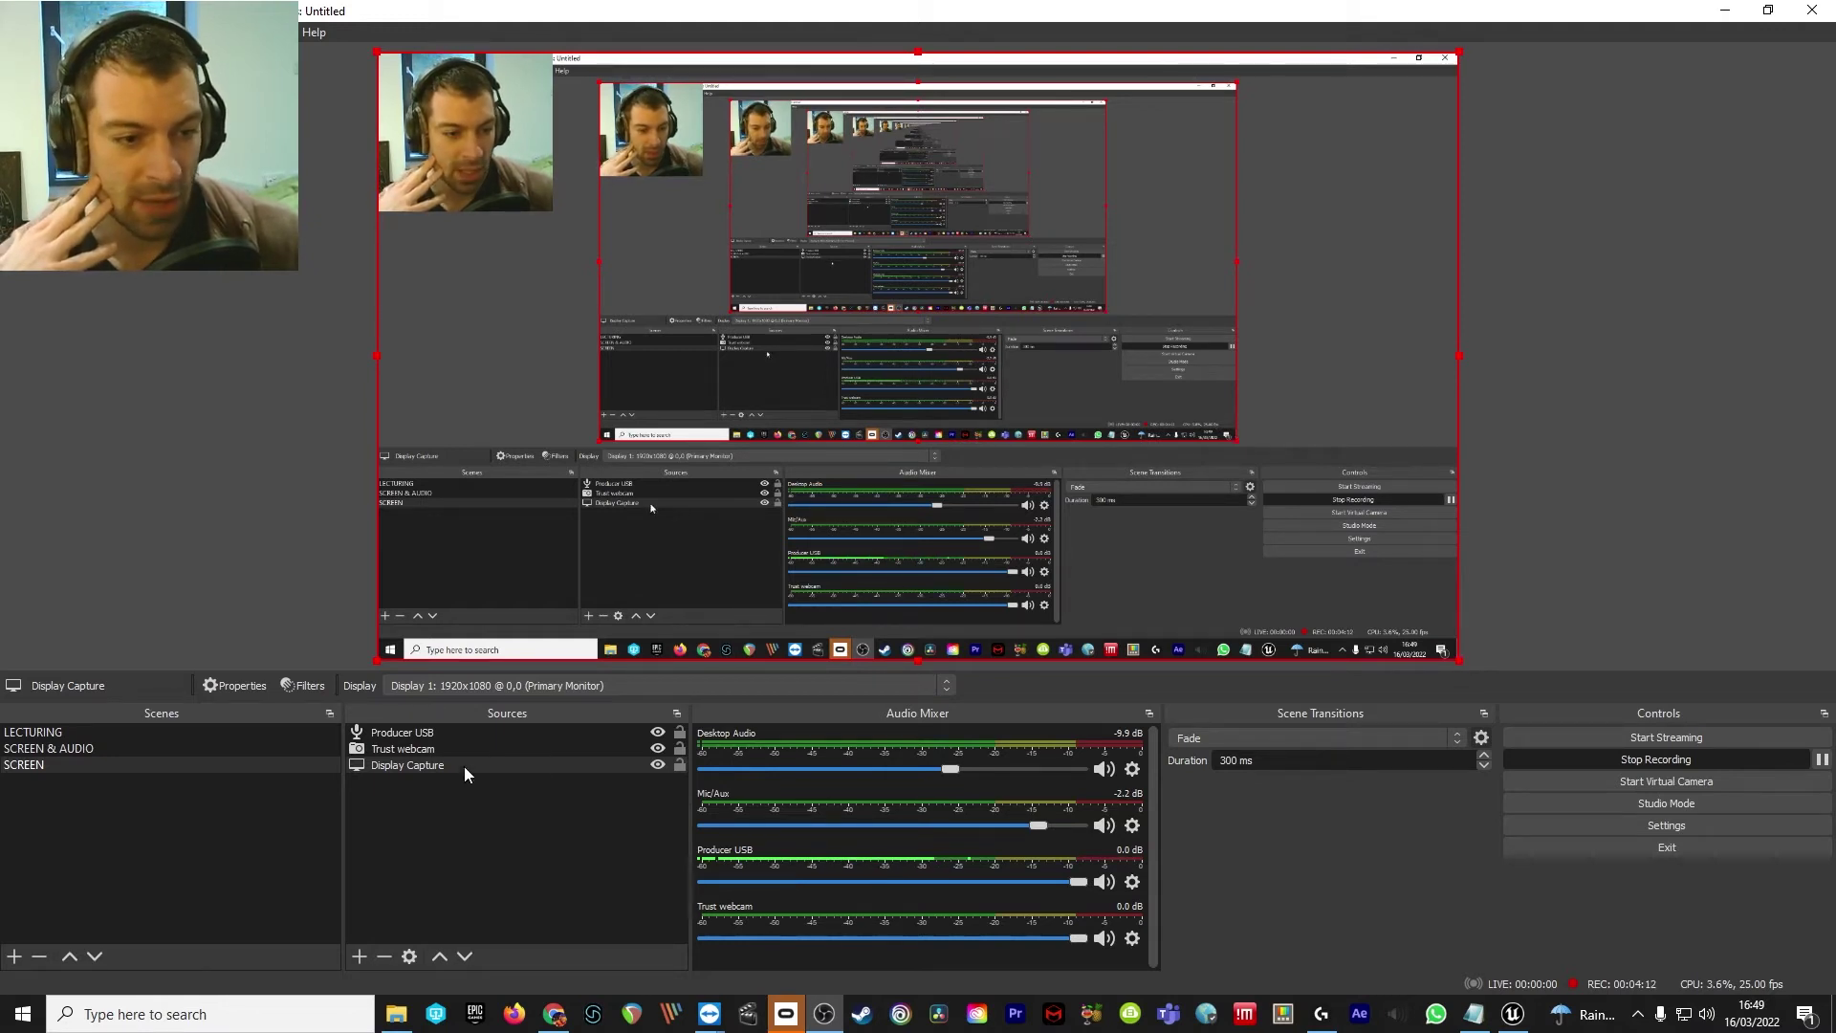
pyautogui.click(658, 765)
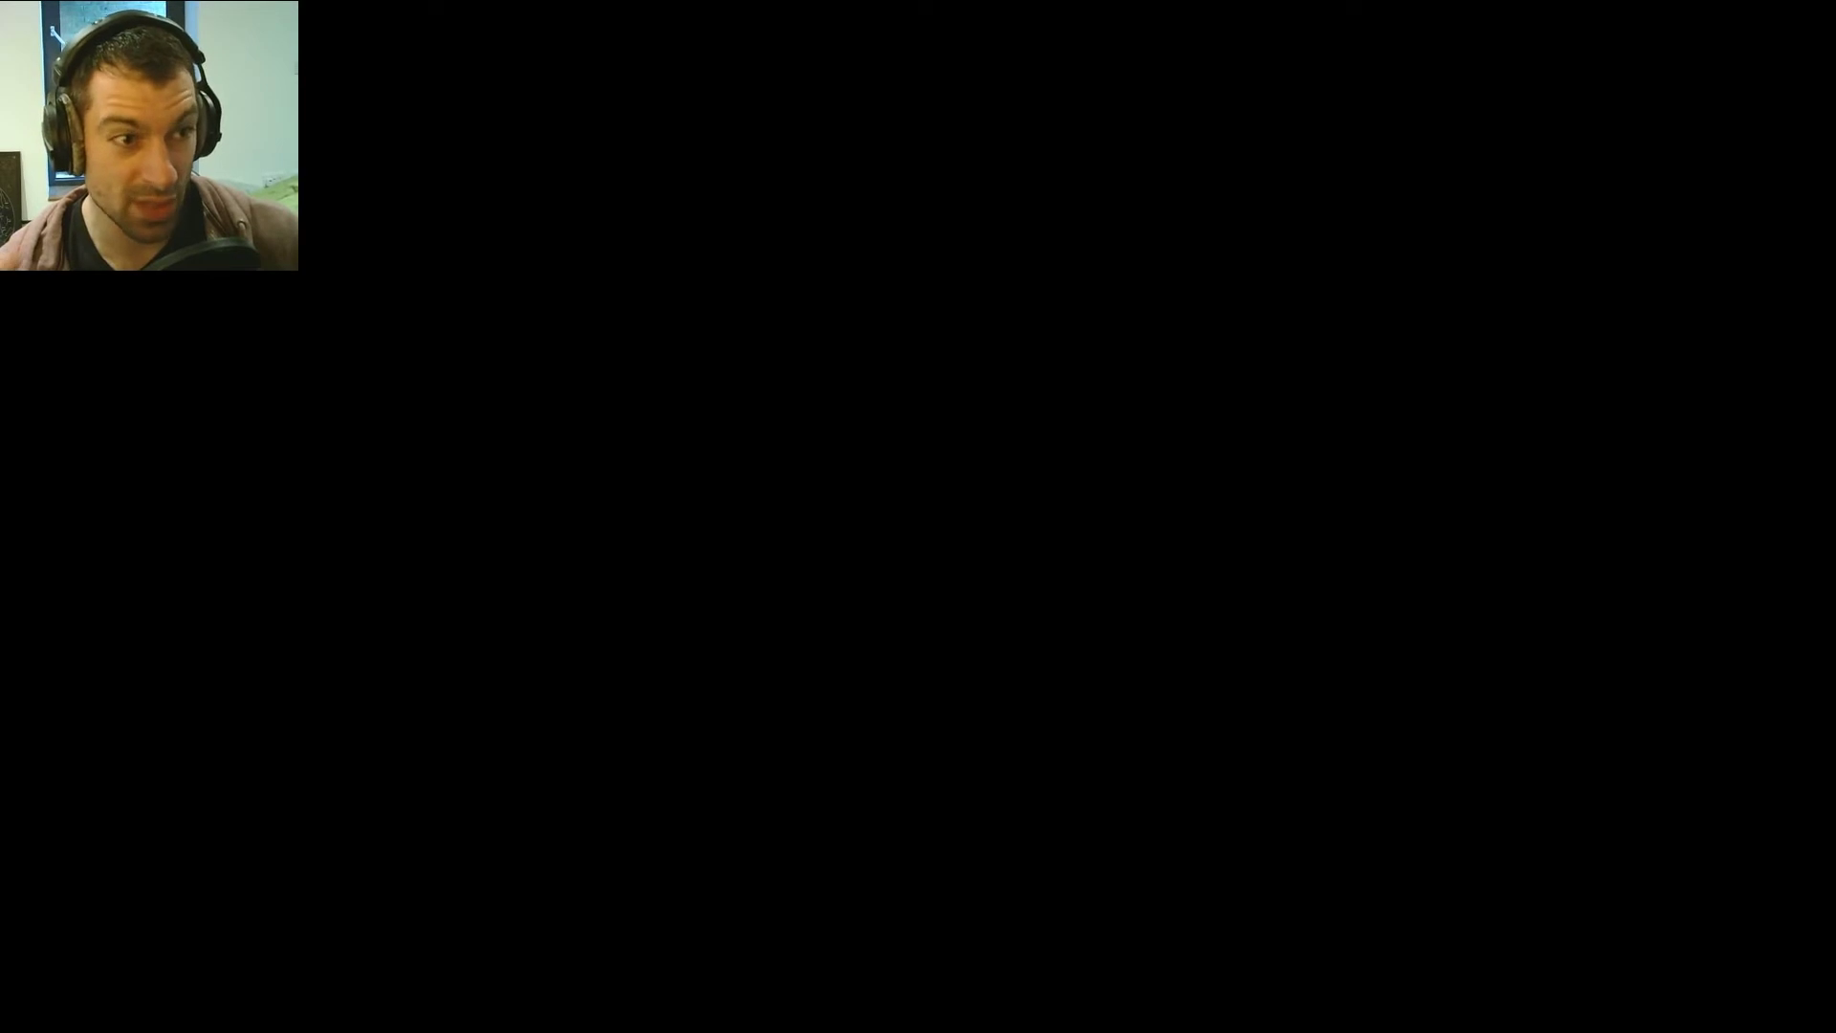
pyautogui.click(658, 765)
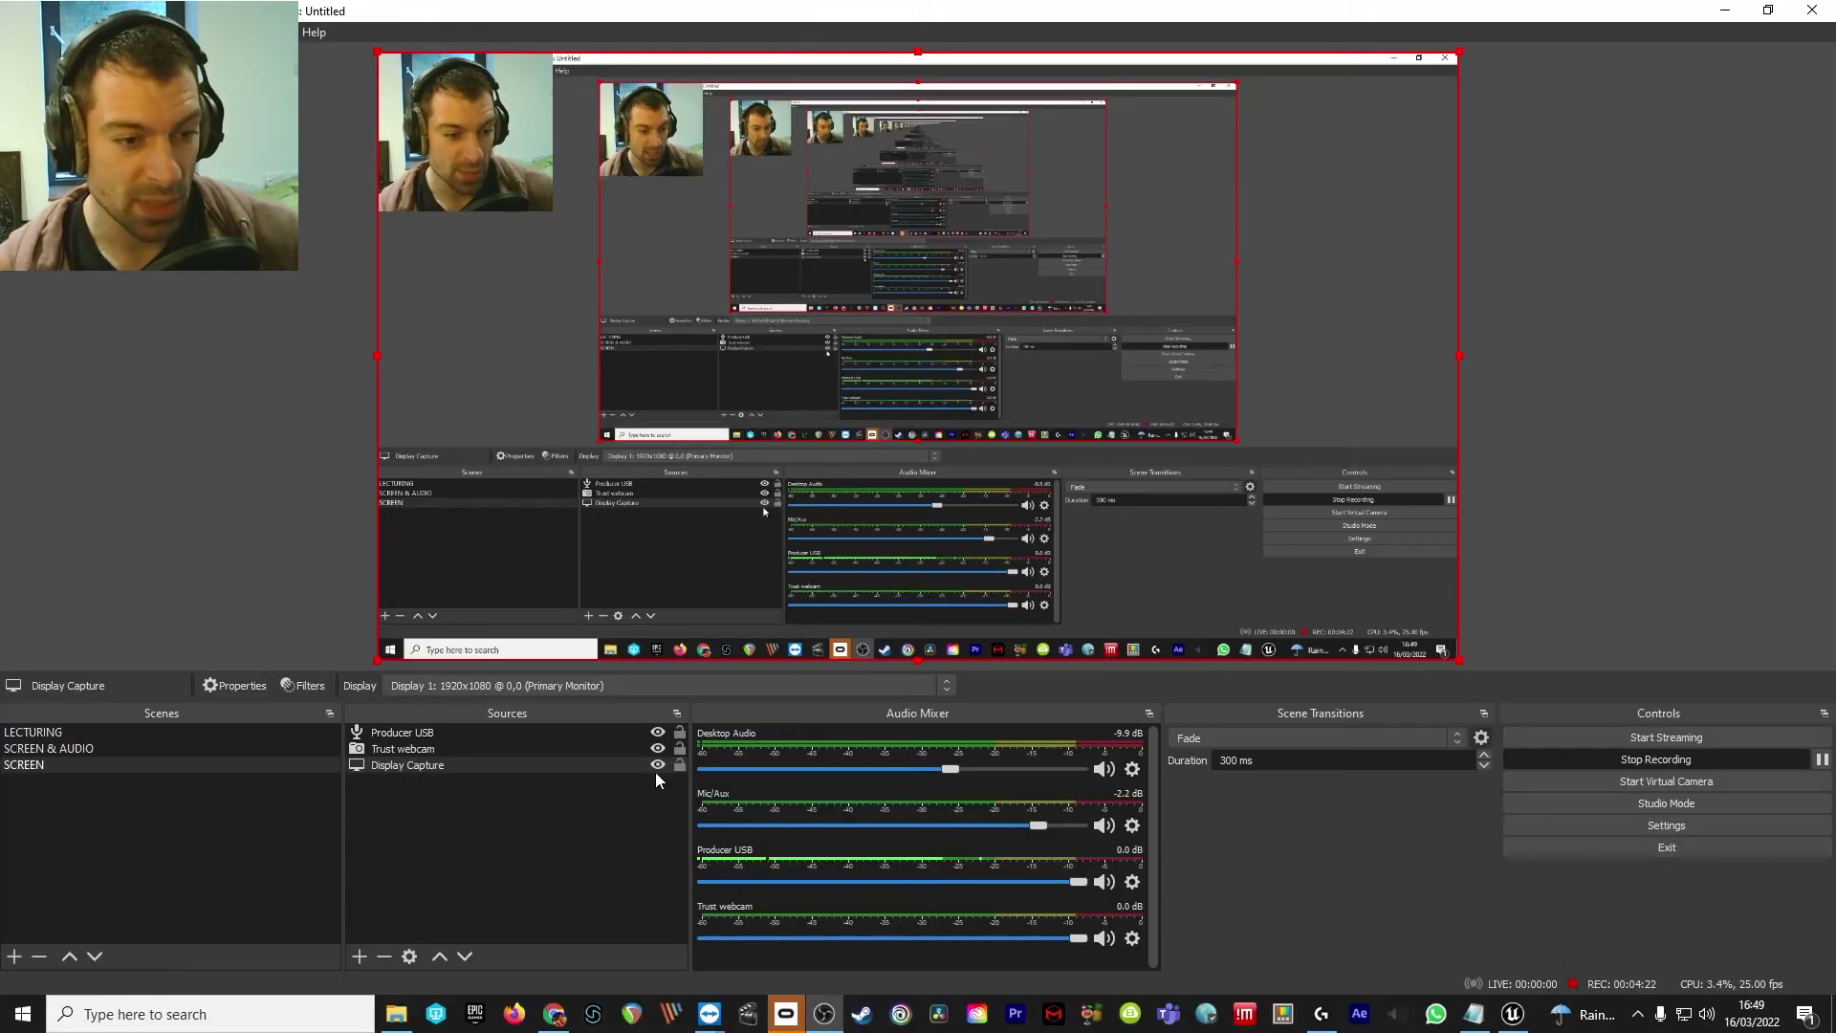
pyautogui.click(456, 764)
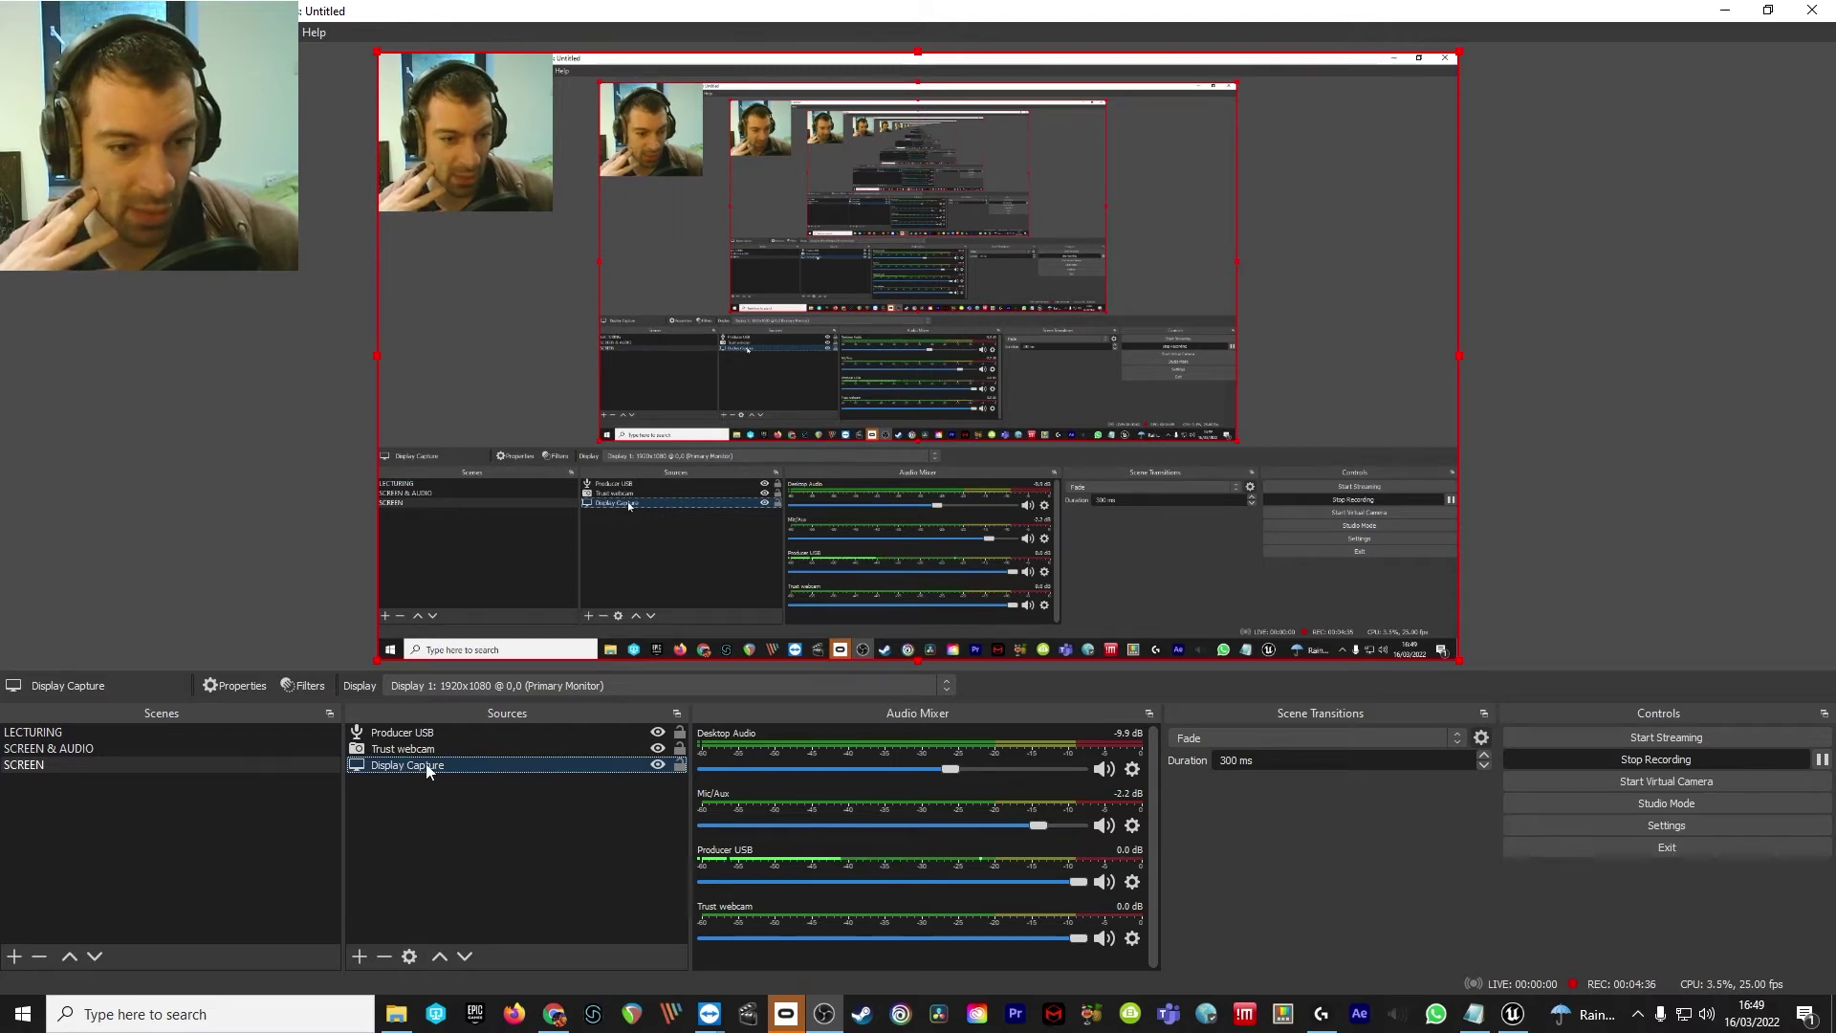
# Add a new Display Capture source for Display 1: 1920x1080, keeping the Automatic capture method and cursor capture enabled.
pyautogui.click(357, 956)
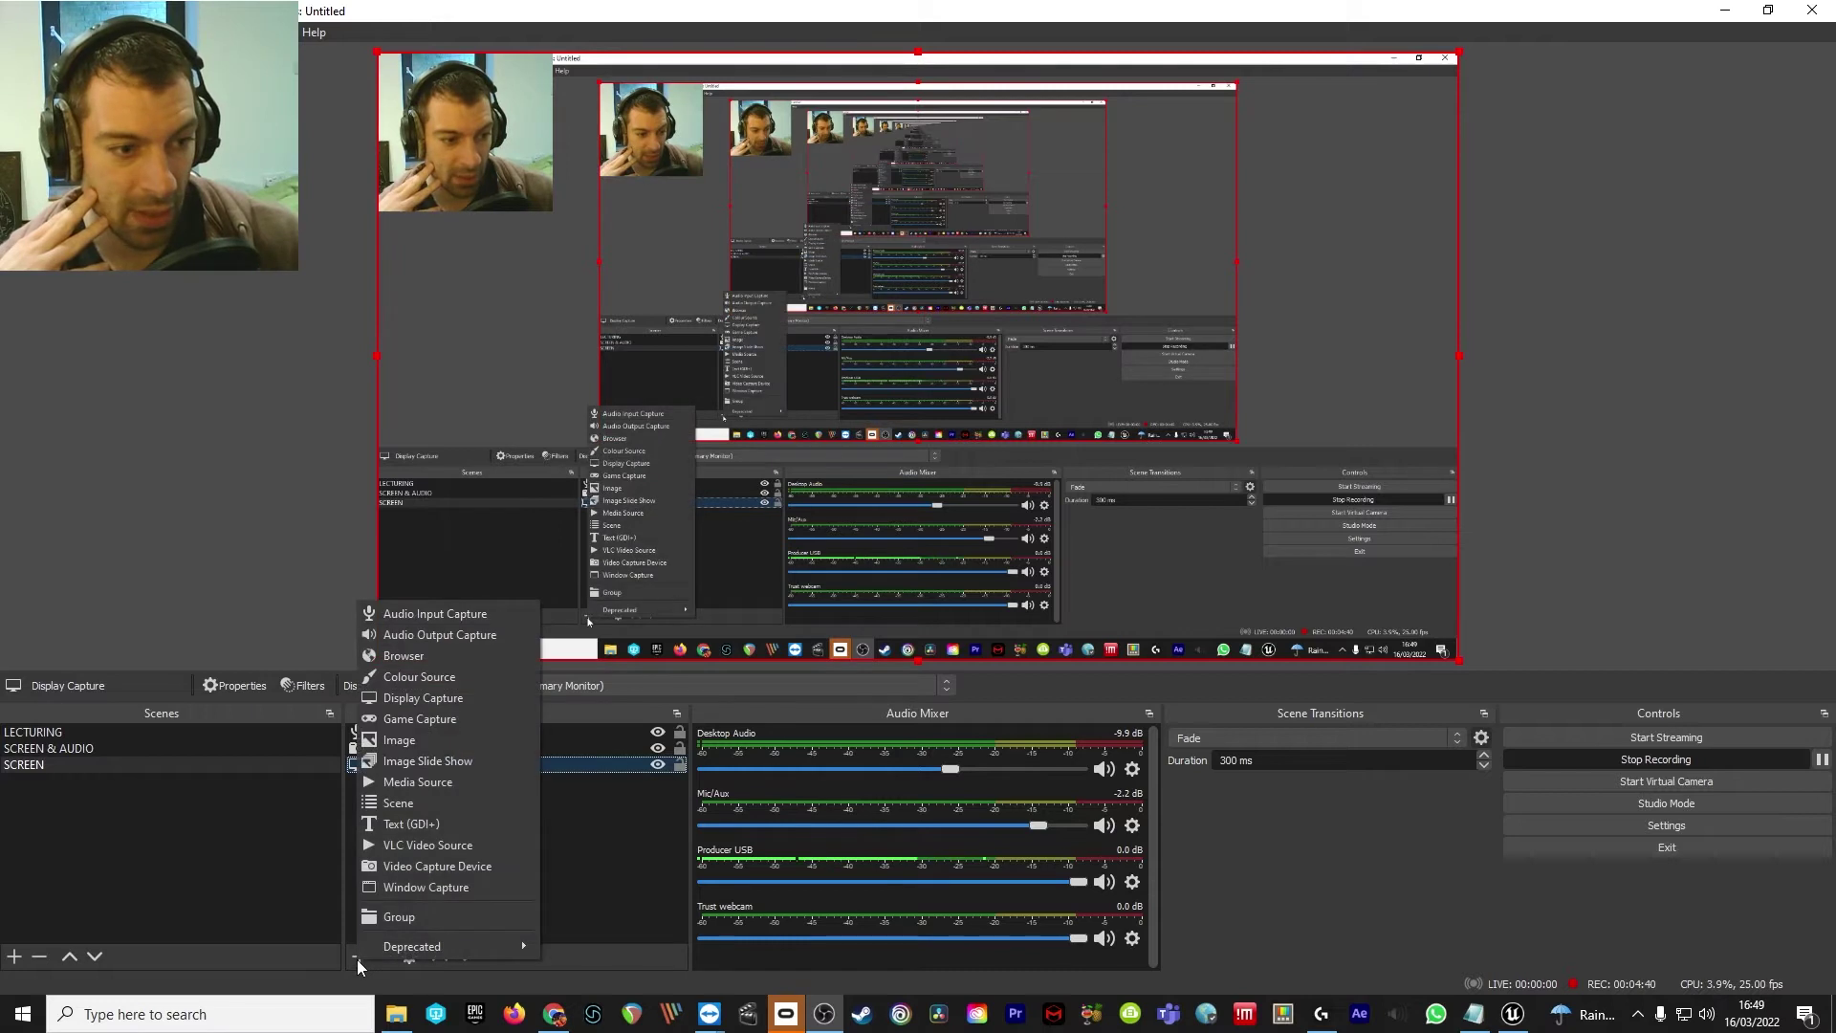
pyautogui.click(457, 697)
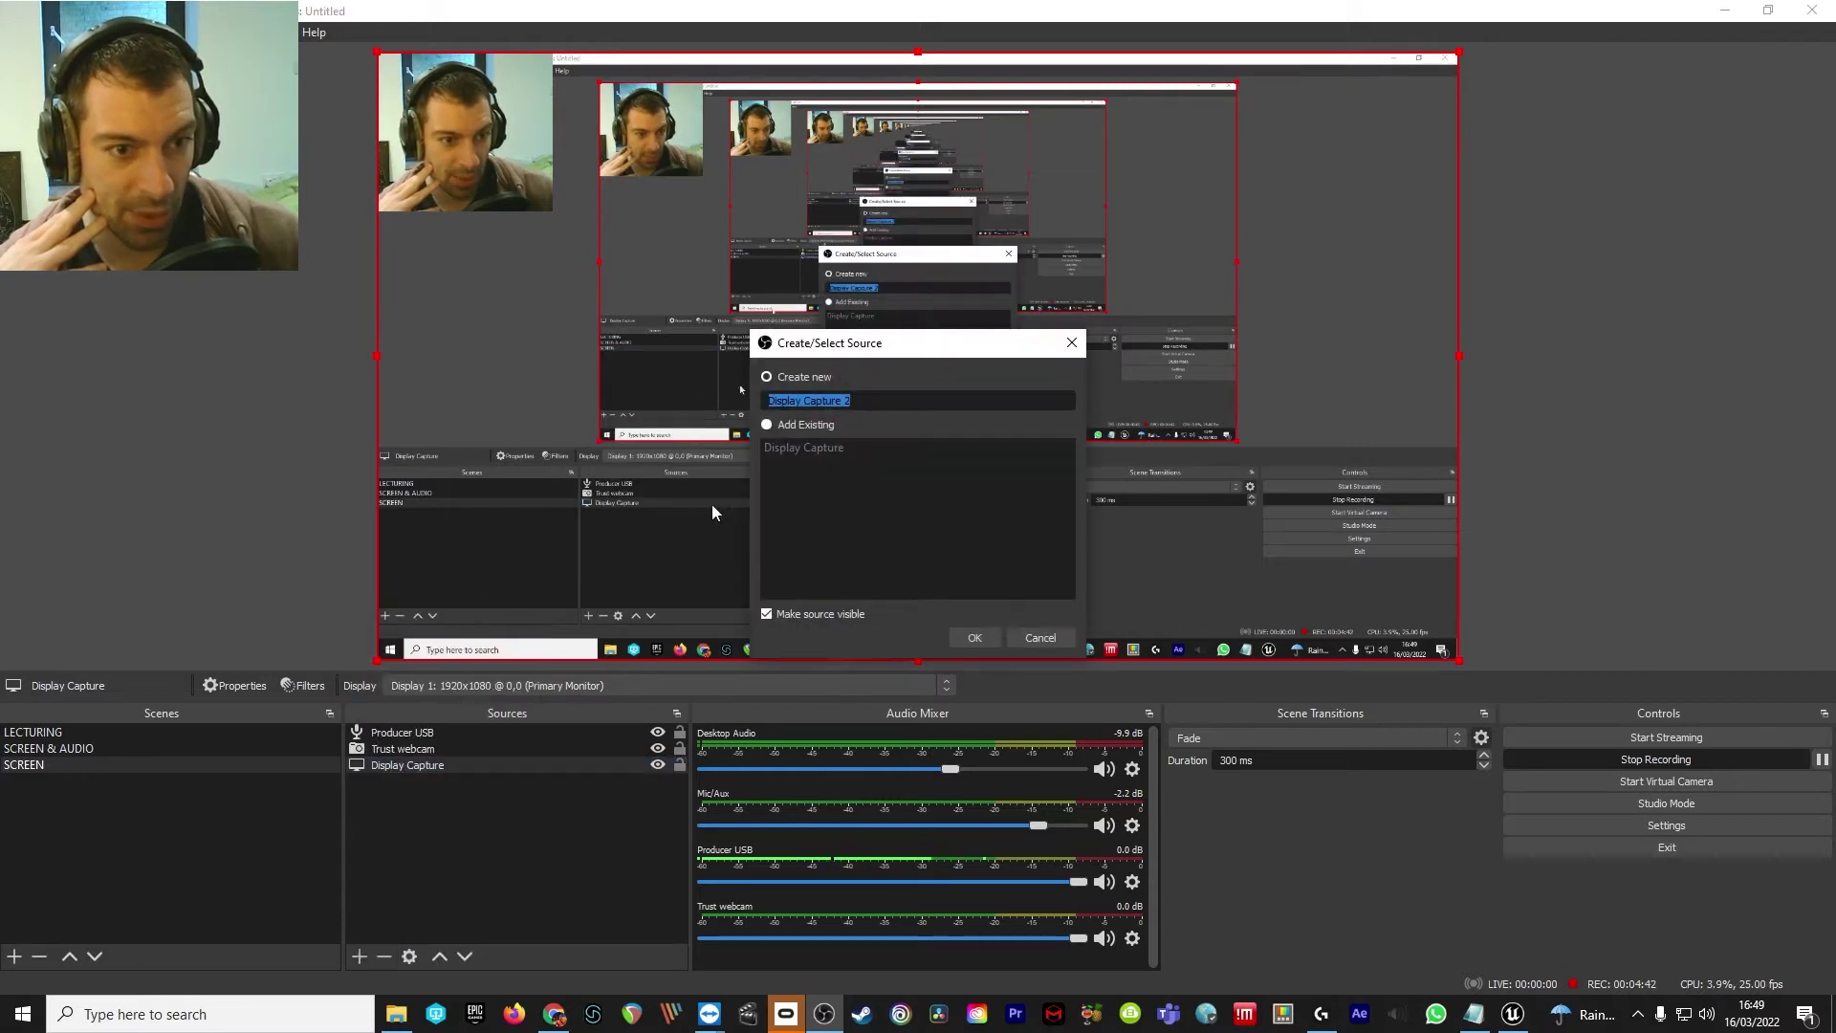
pyautogui.click(977, 635)
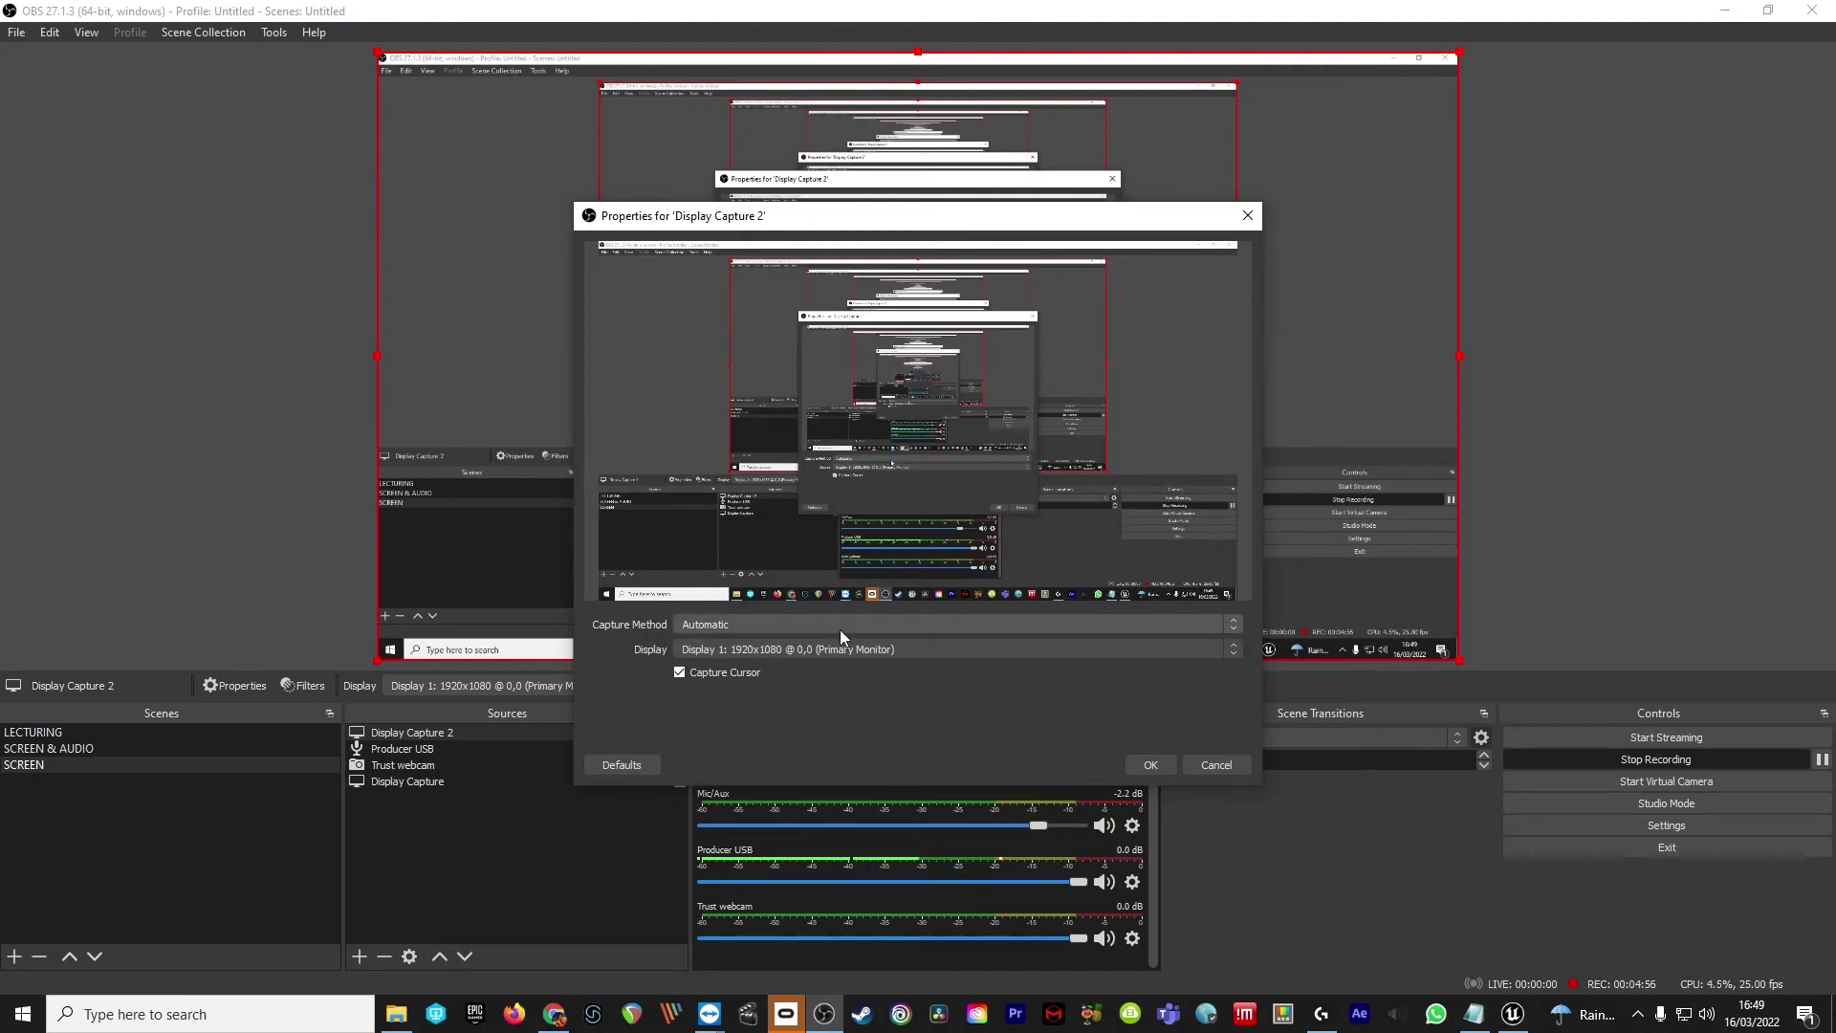
pyautogui.click(850, 649)
pyautogui.click(850, 650)
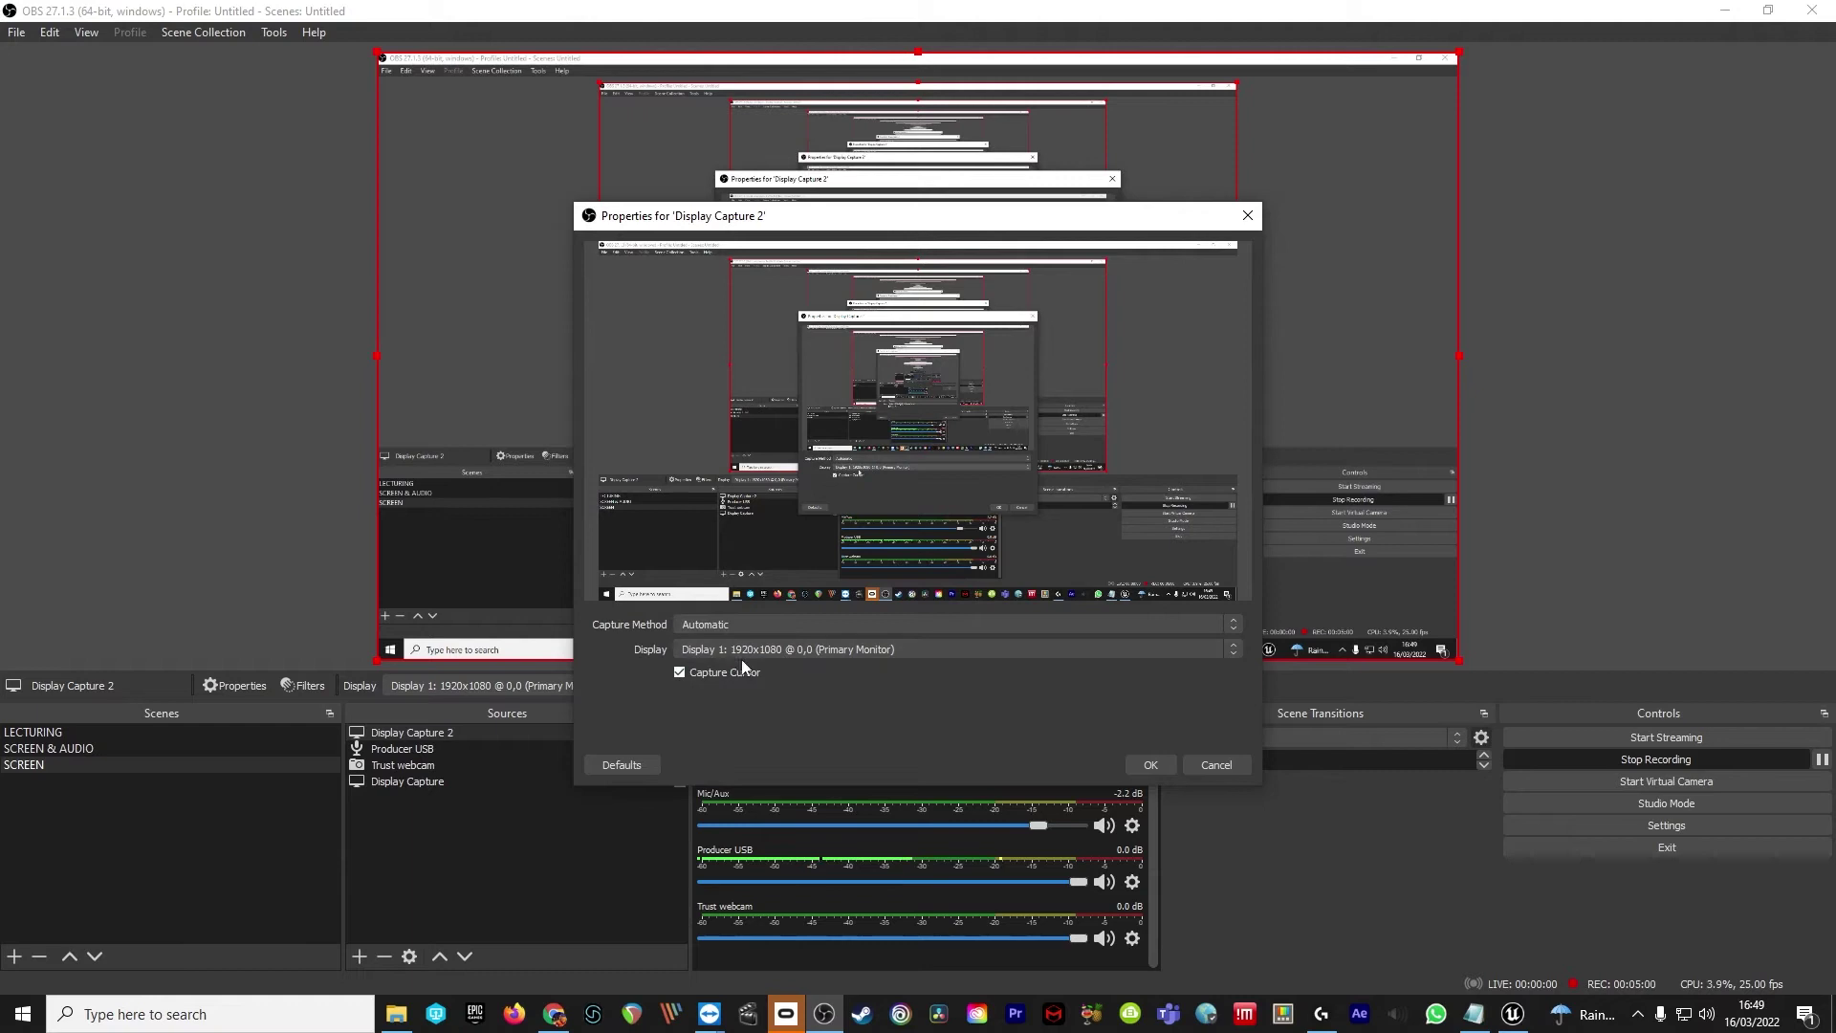
pyautogui.click(799, 627)
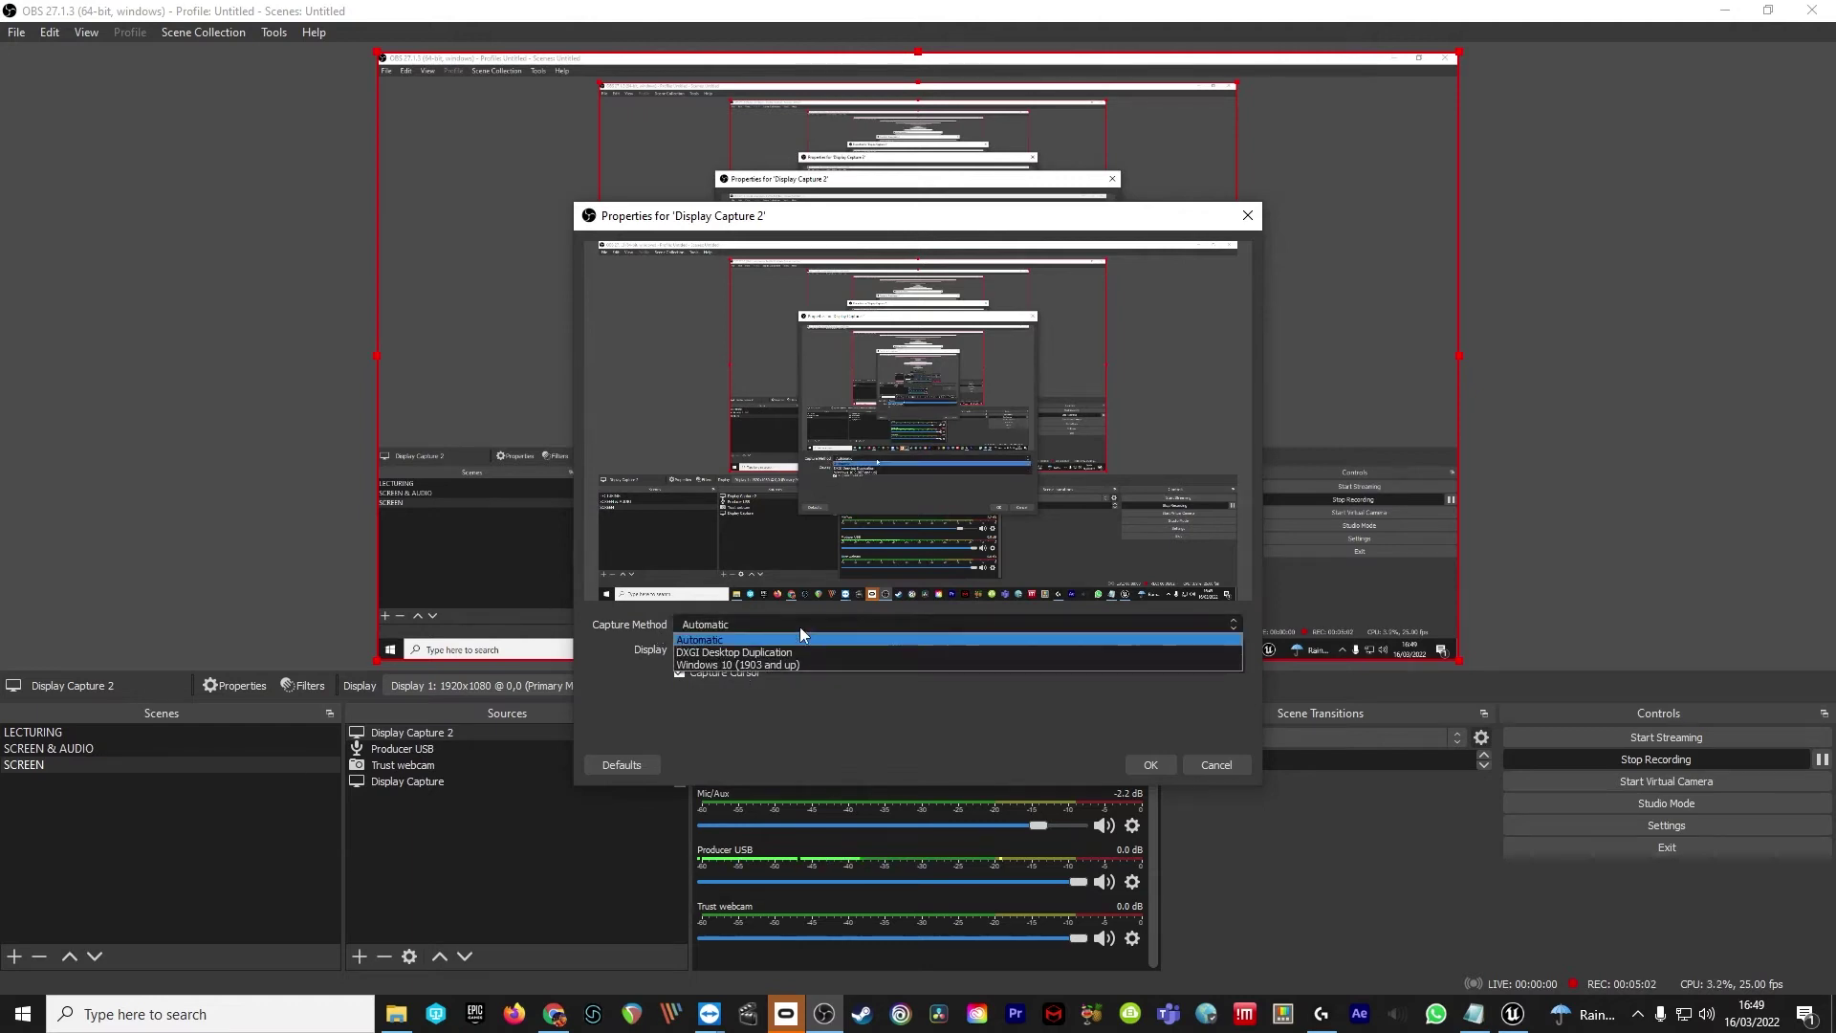
pyautogui.click(801, 631)
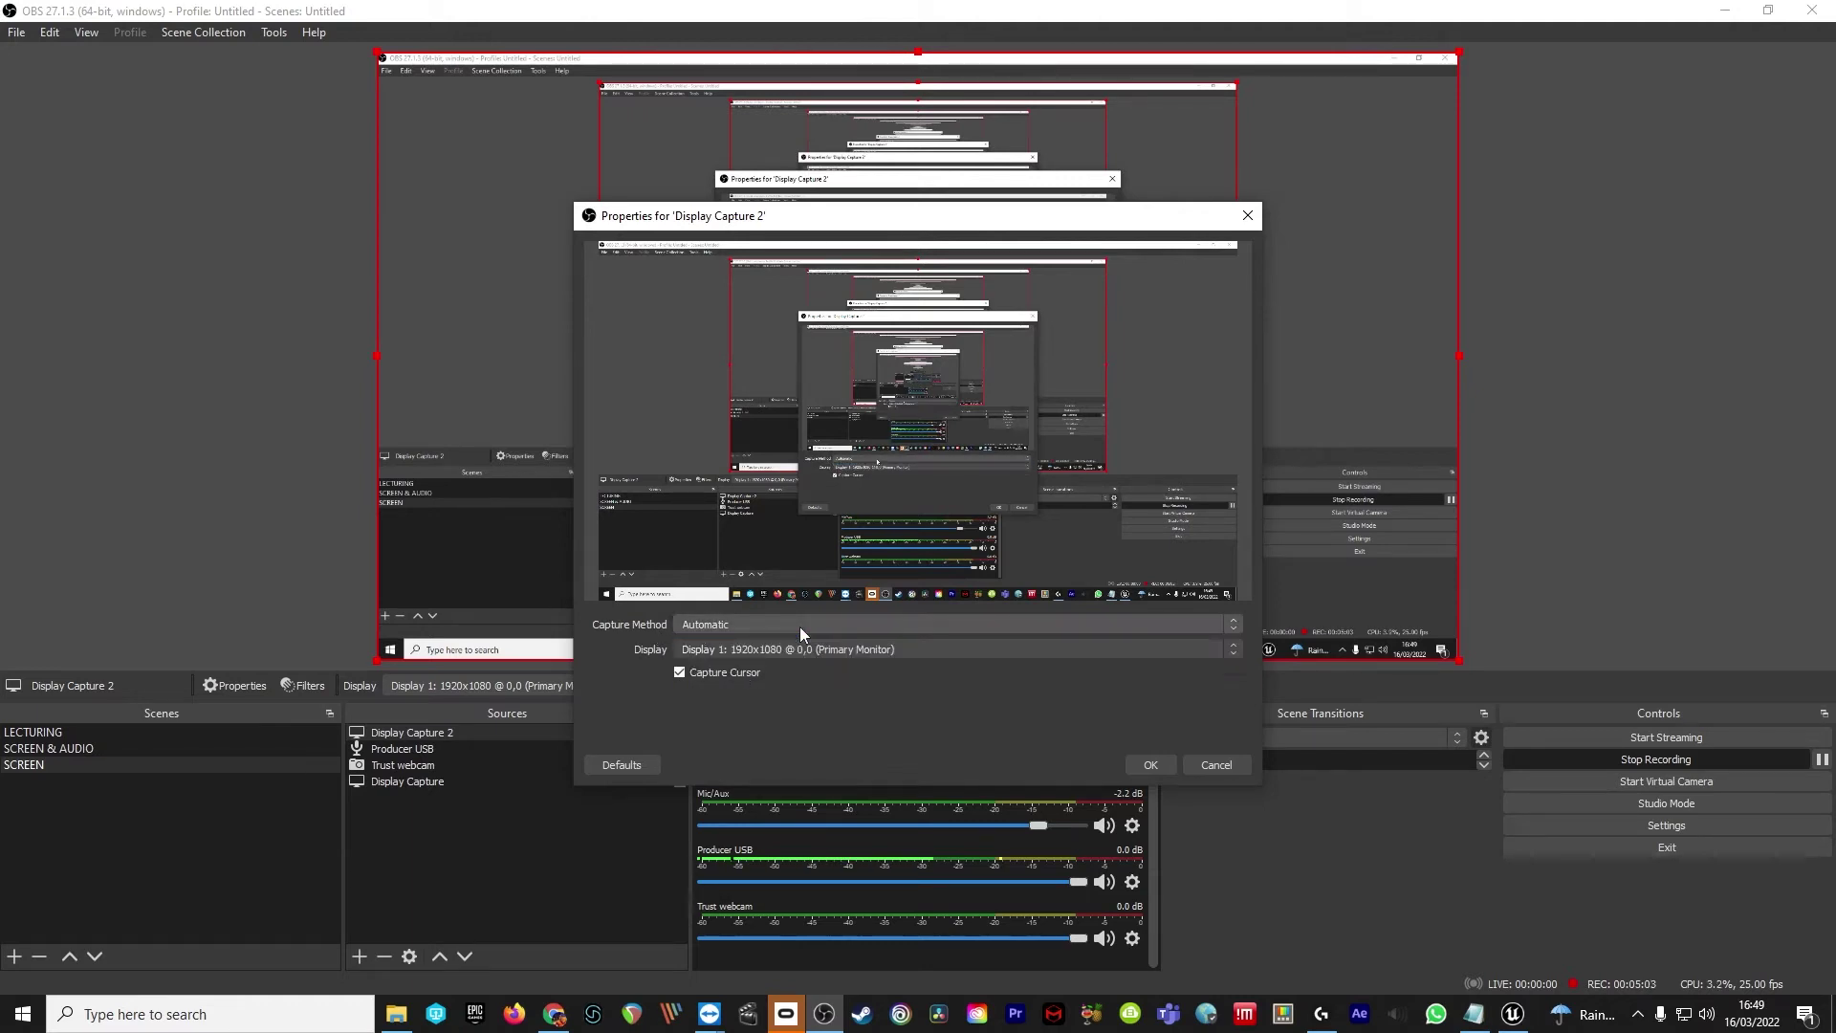
pyautogui.click(1201, 762)
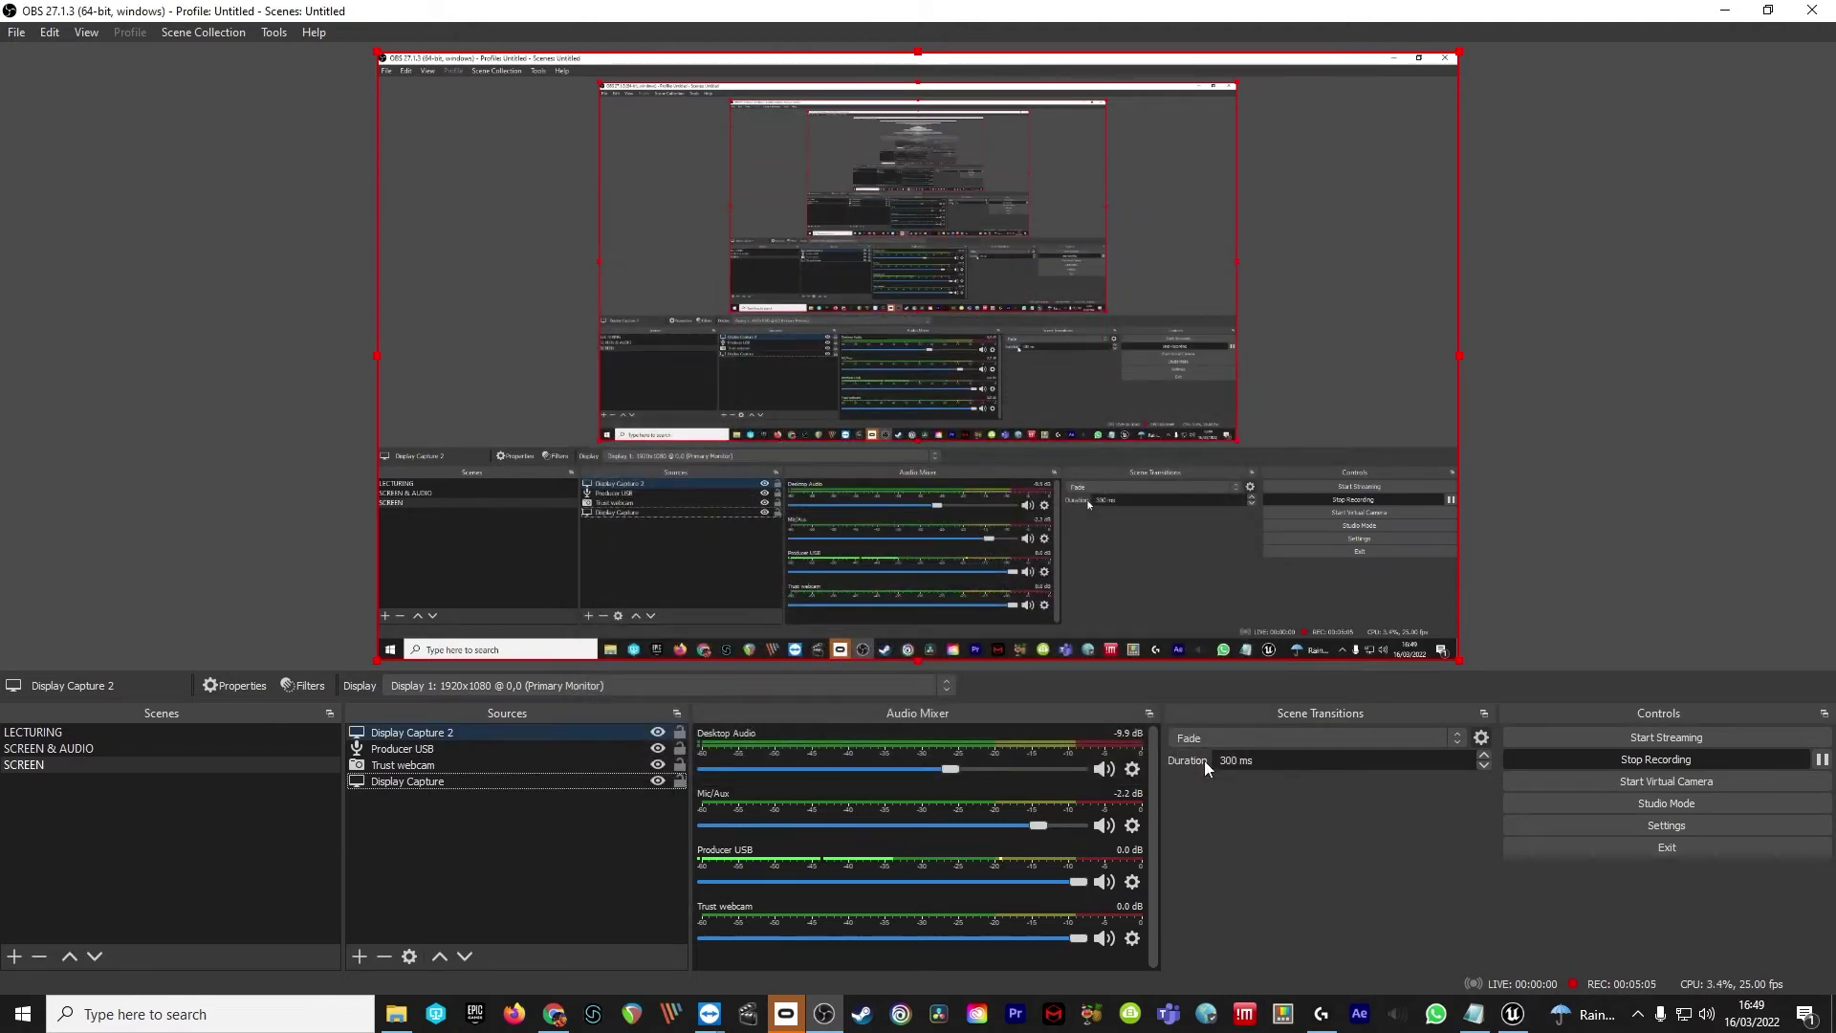
pyautogui.click(538, 876)
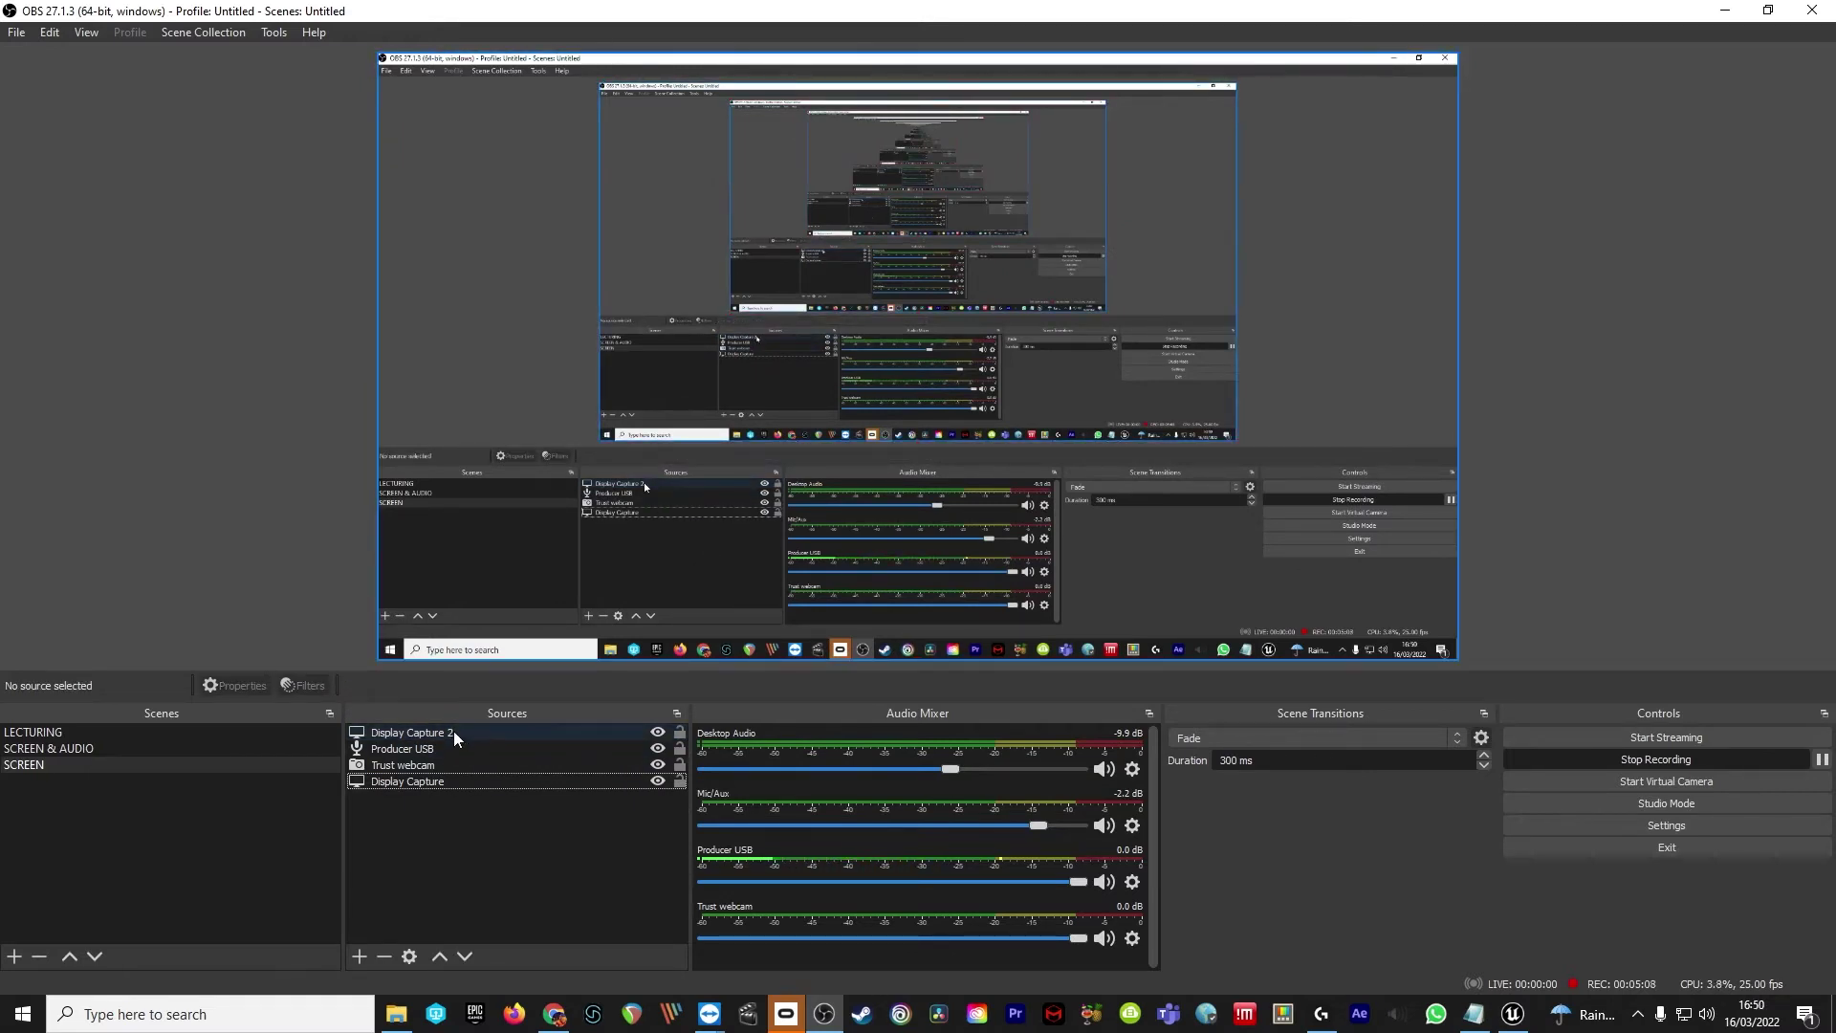
# Move the new Display Capture 2 source below Producer USB and Trust webcam in the source order.
pyautogui.moveTo(456, 730)
pyautogui.mouseDown()
pyautogui.moveTo(456, 790)
pyautogui.moveTo(434, 739)
pyautogui.mouseUp()
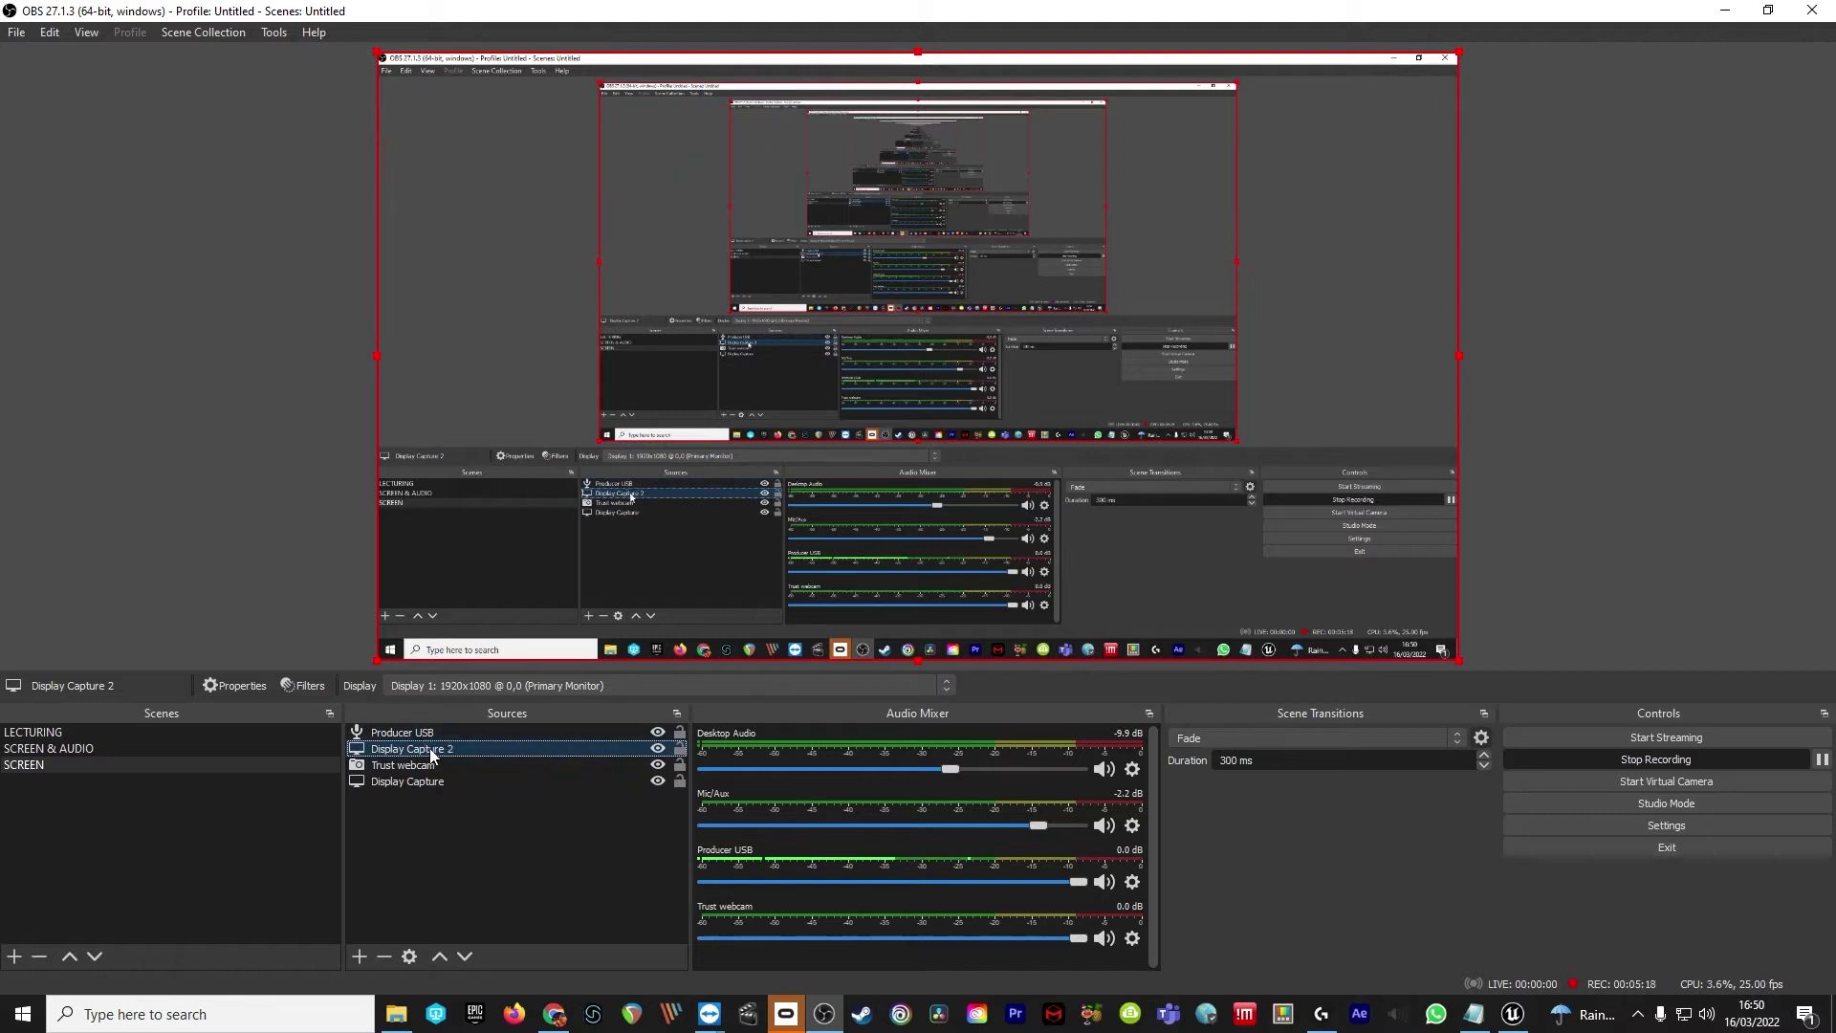
pyautogui.moveTo(432, 754)
pyautogui.mouseDown()
pyautogui.moveTo(433, 733)
pyautogui.moveTo(442, 773)
pyautogui.mouseUp()
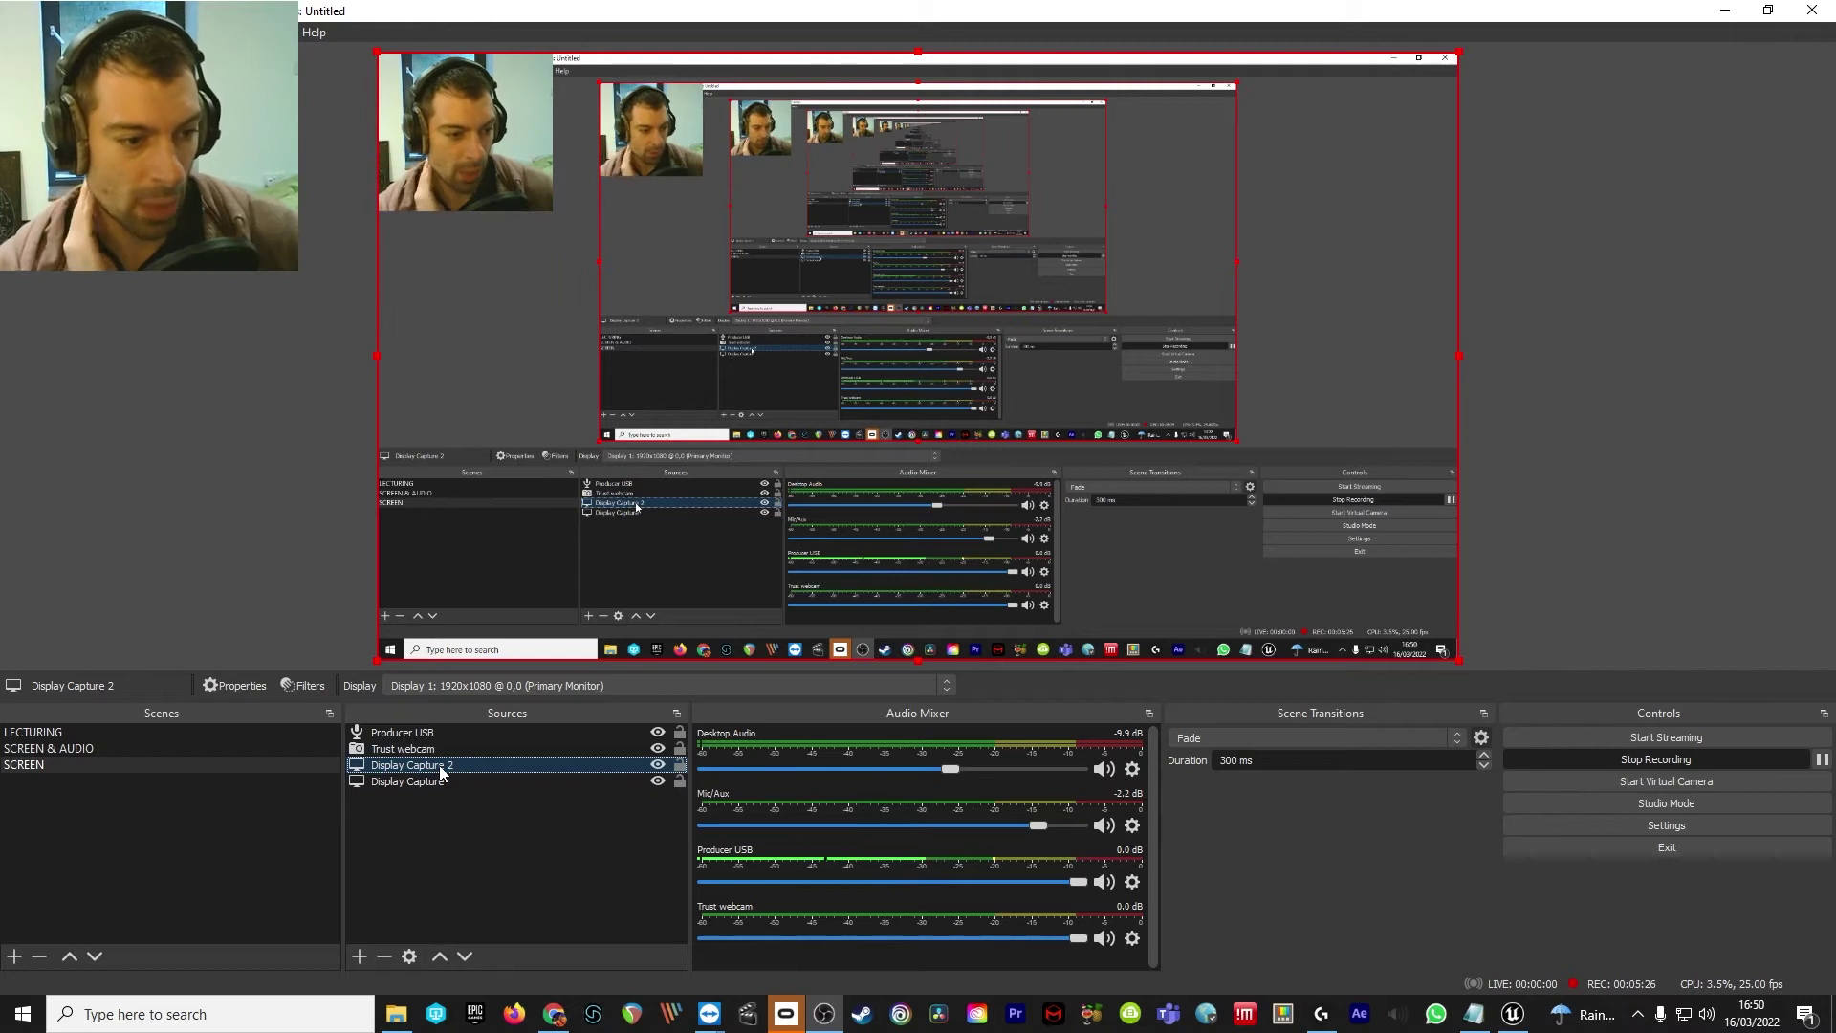
pyautogui.click(421, 750)
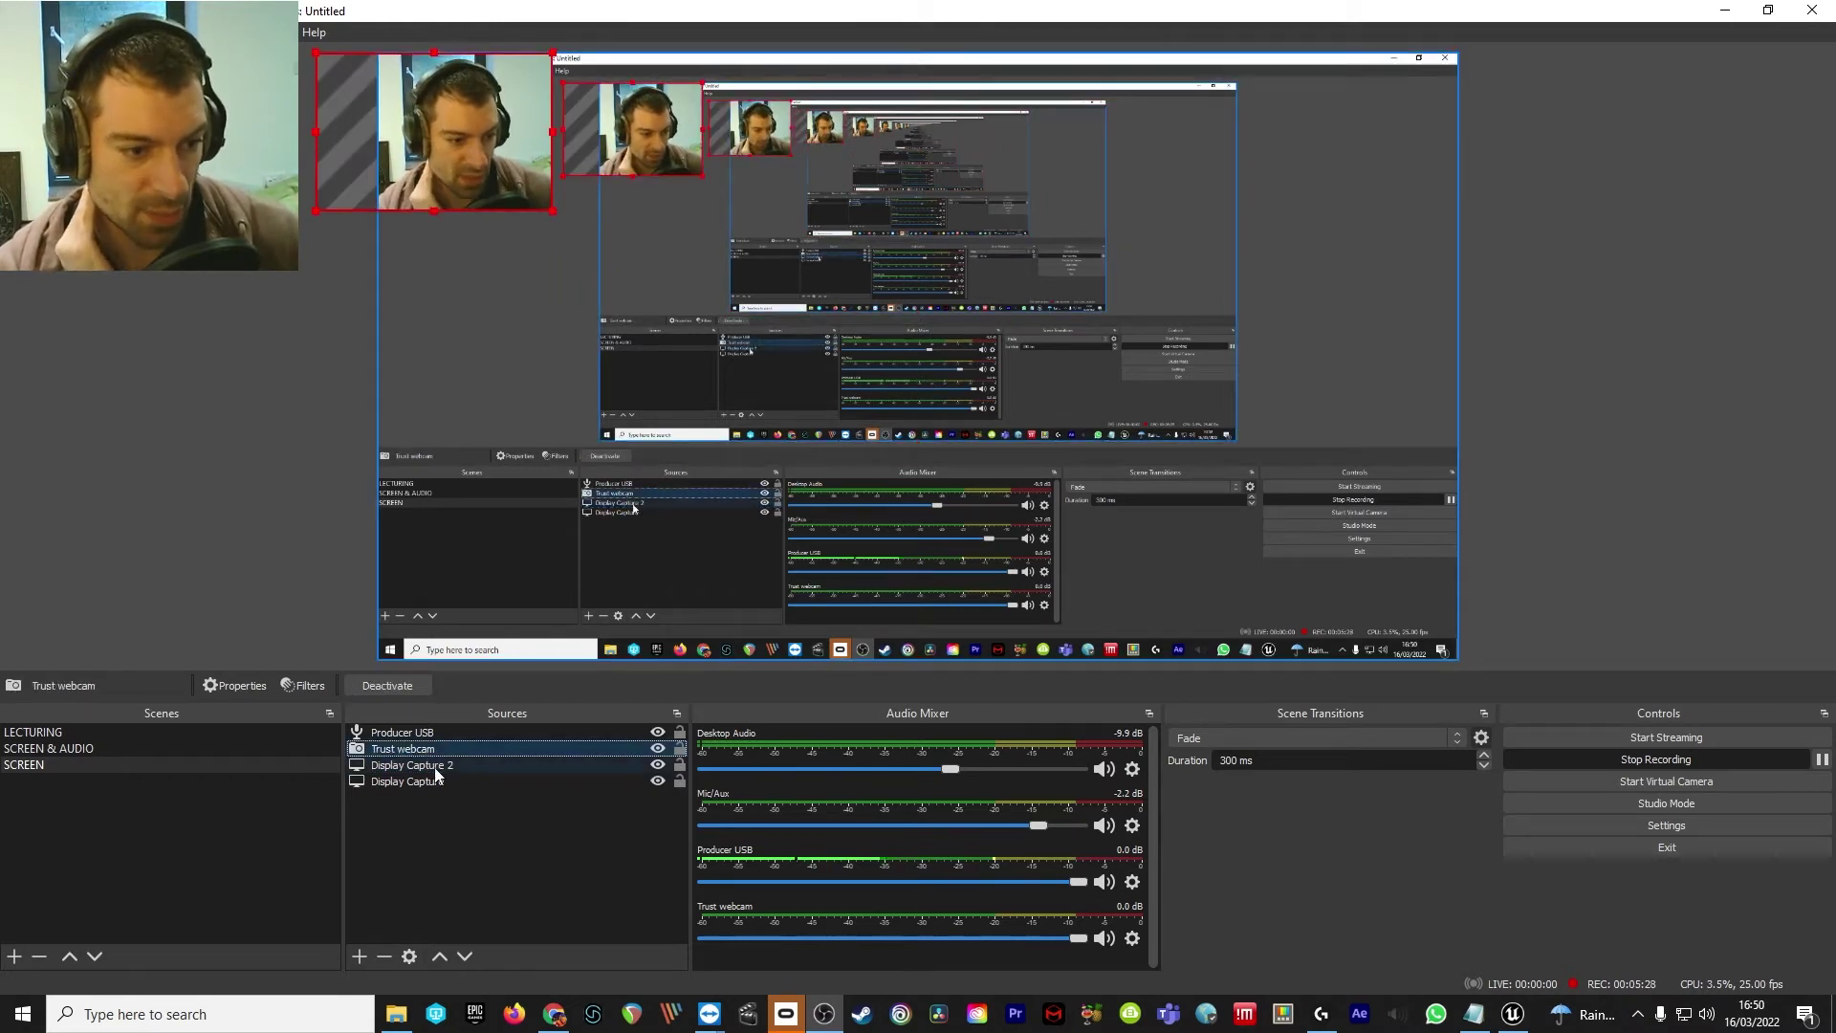
# Remove the Display Capture 2 source from the SCREEN scene.
pyautogui.click(435, 770)
pyautogui.rightClick(435, 771)
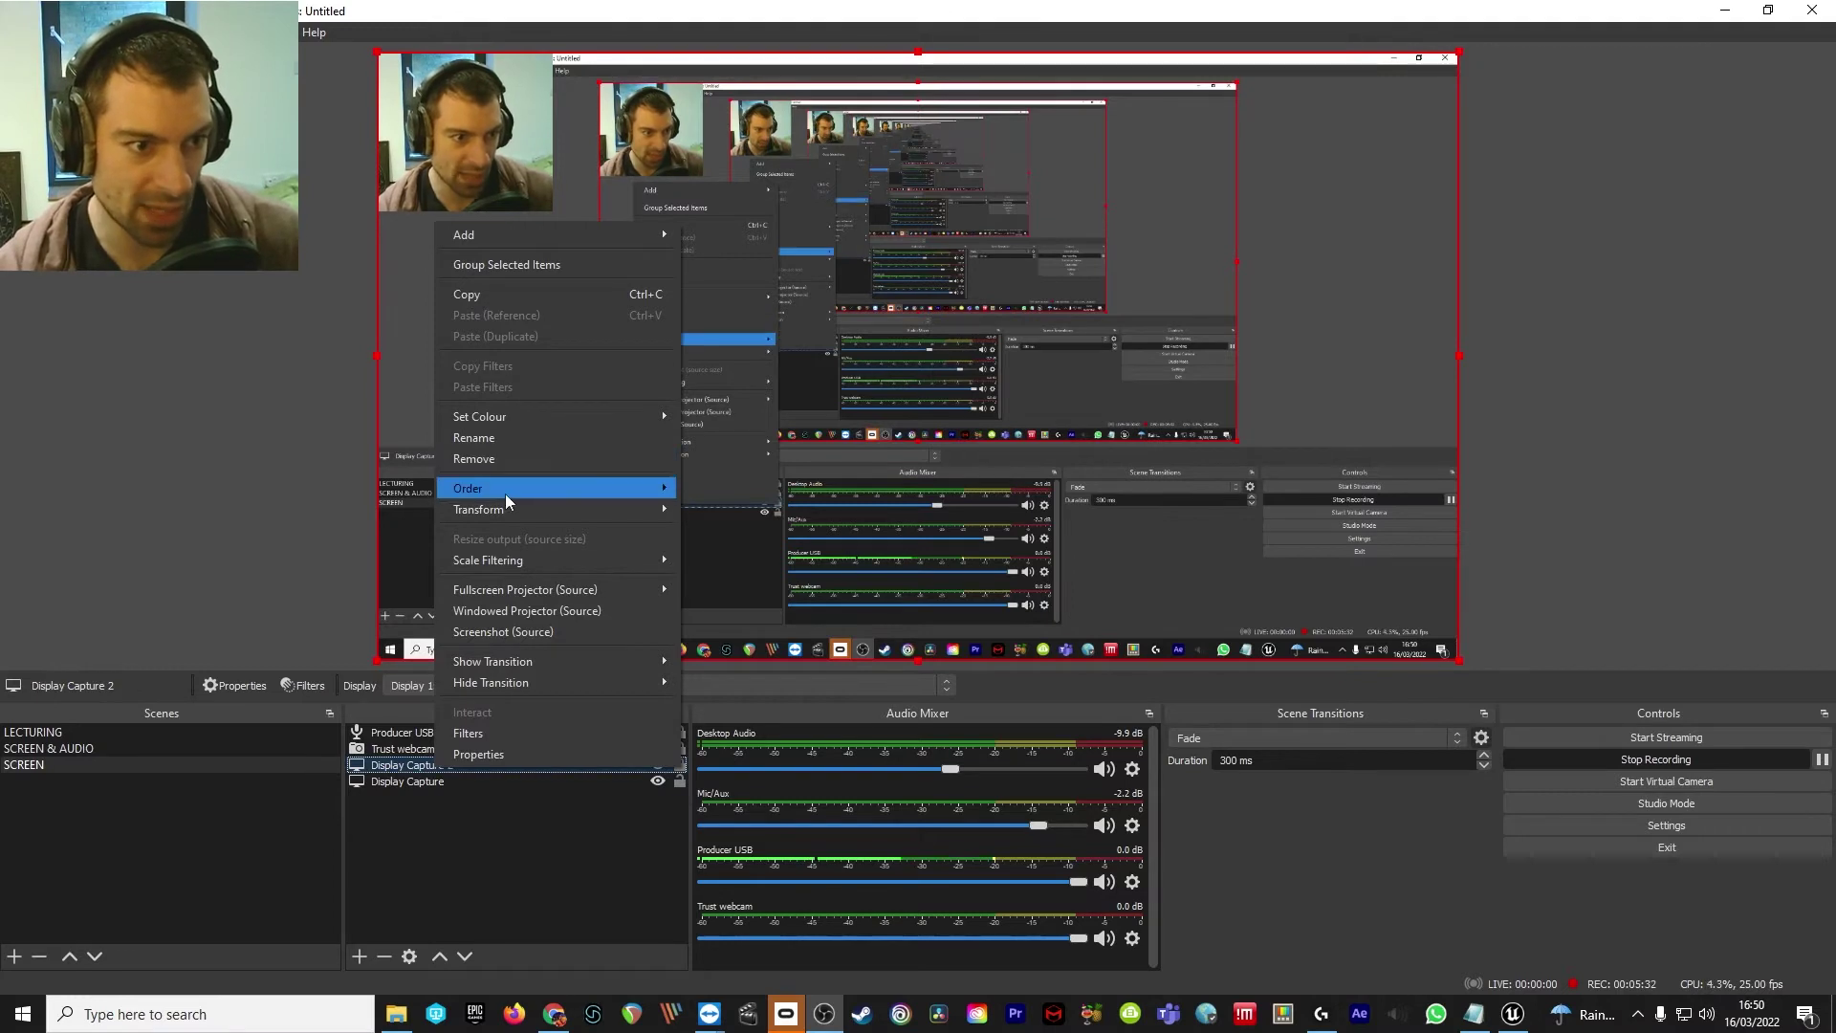
pyautogui.click(498, 459)
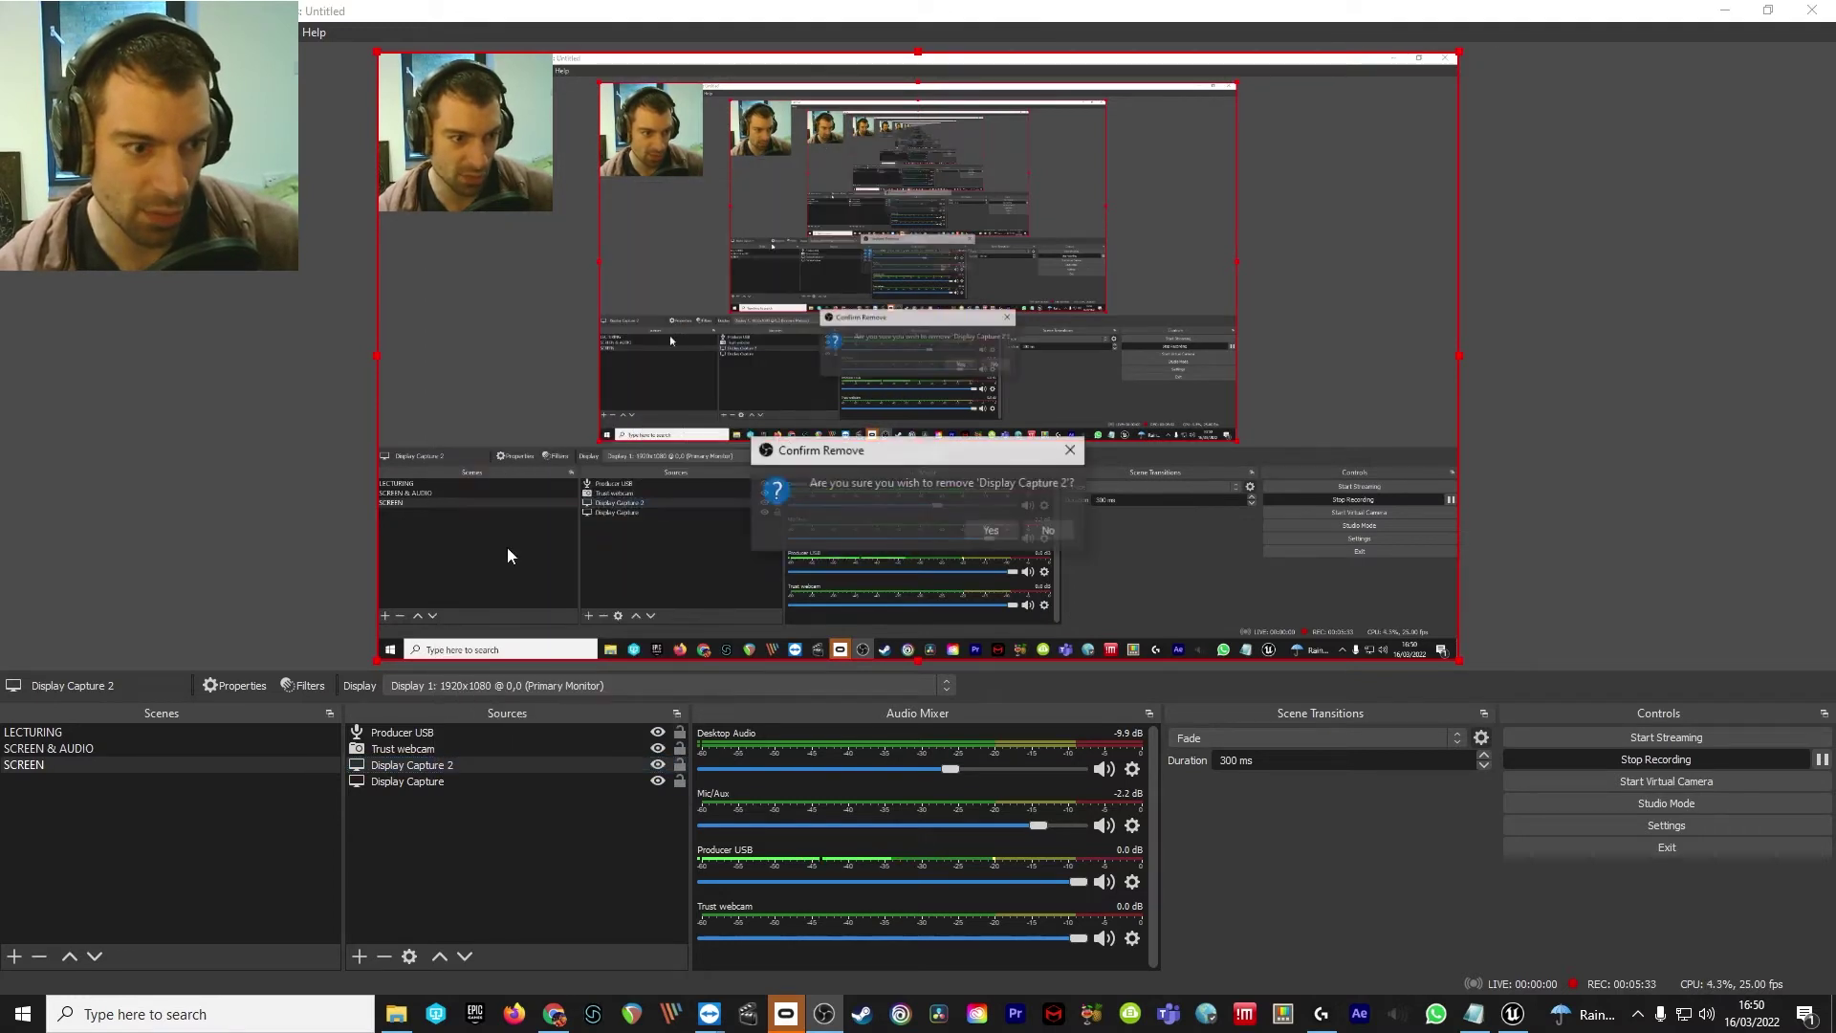
pyautogui.click(986, 531)
# Shrink and reposition the Display Capture source in the preview, and scale it back up to fill the canvas.
pyautogui.click(483, 763)
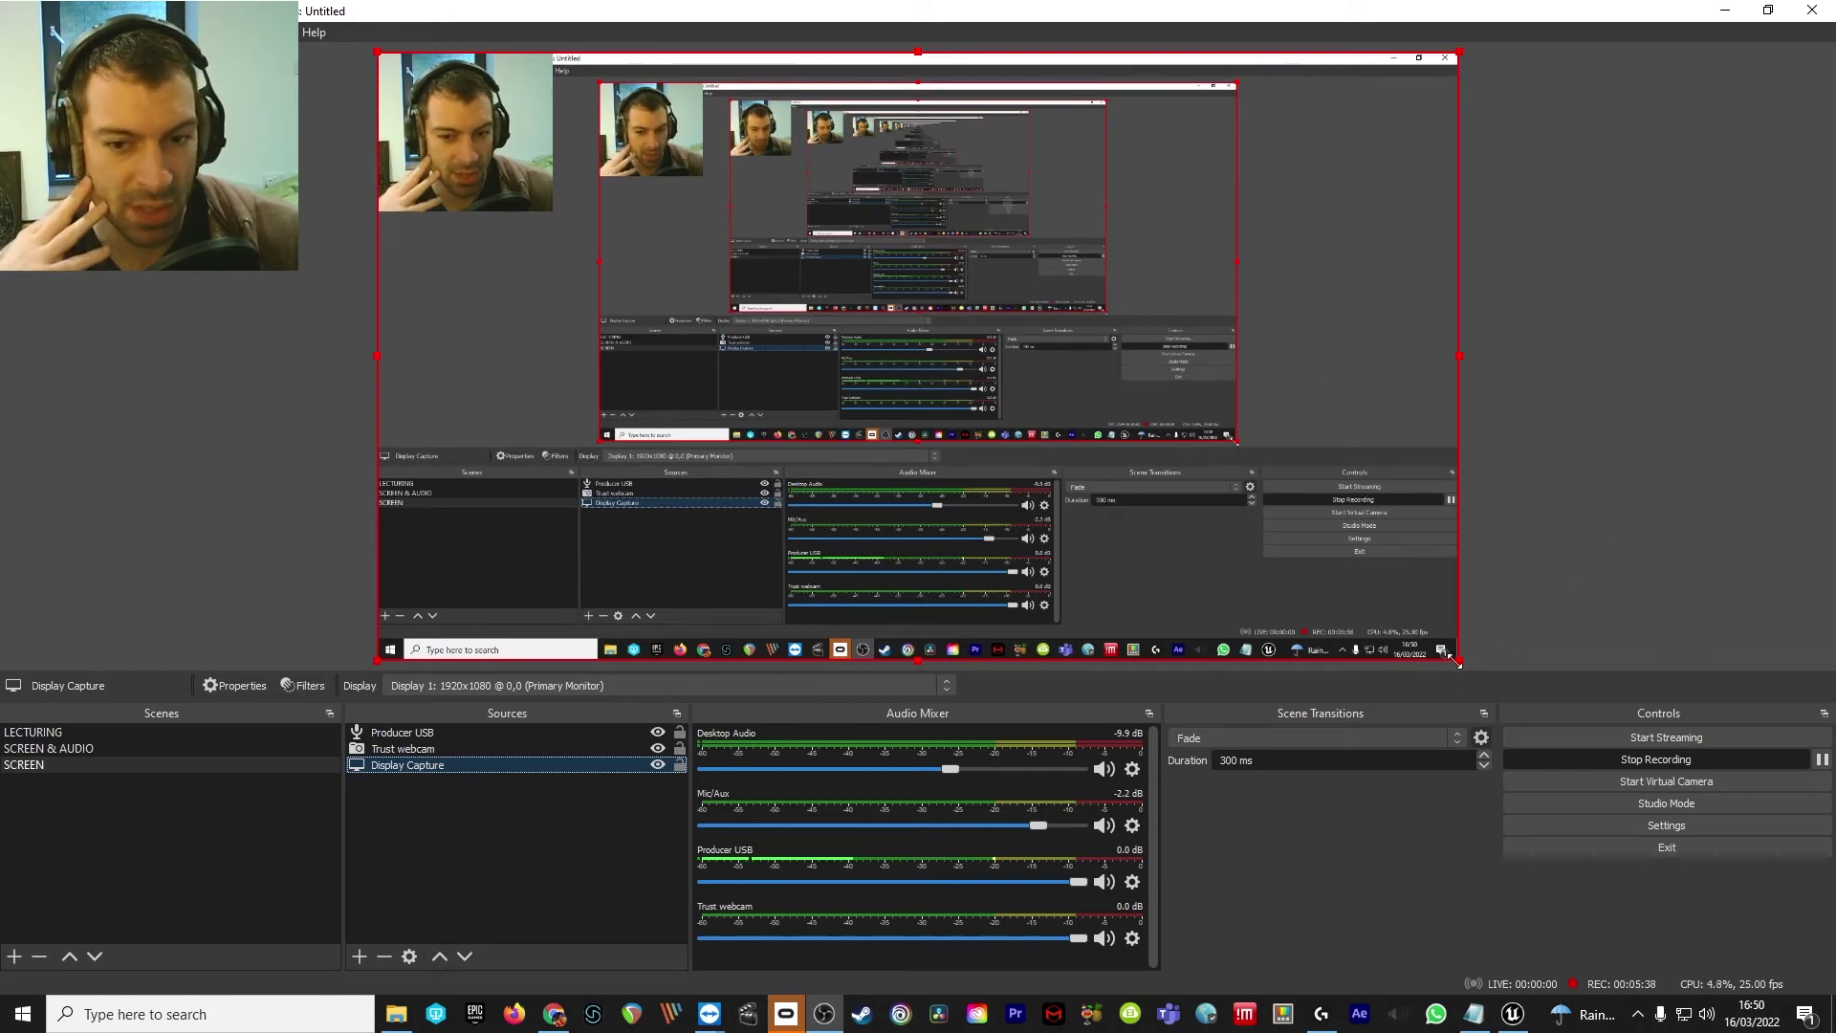
pyautogui.moveTo(1456, 660); pyautogui.dragTo(1091, 449)
pyautogui.moveTo(1024, 276); pyautogui.dragTo(1097, 273)
pyautogui.moveTo(929, 179); pyautogui.dragTo(1257, 208)
pyautogui.moveTo(1335, 335); pyautogui.dragTo(904, 127)
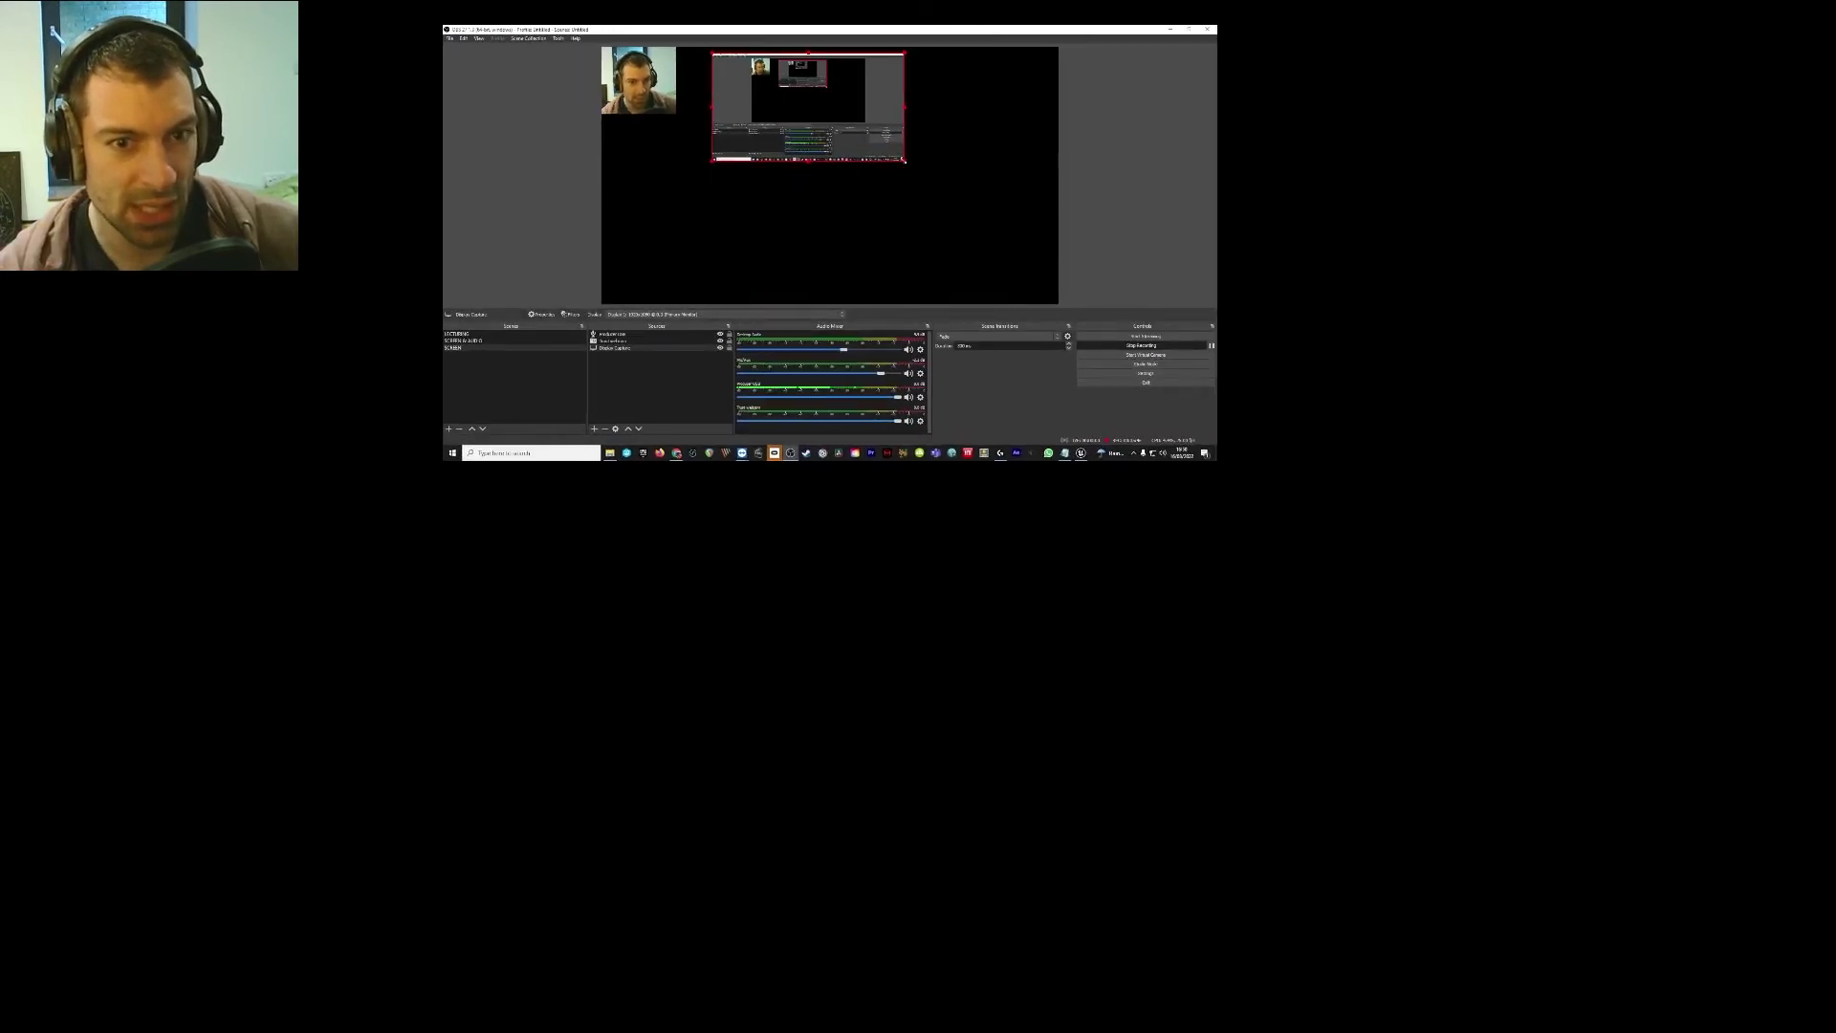
pyautogui.moveTo(878, 111); pyautogui.dragTo(1130, 479)
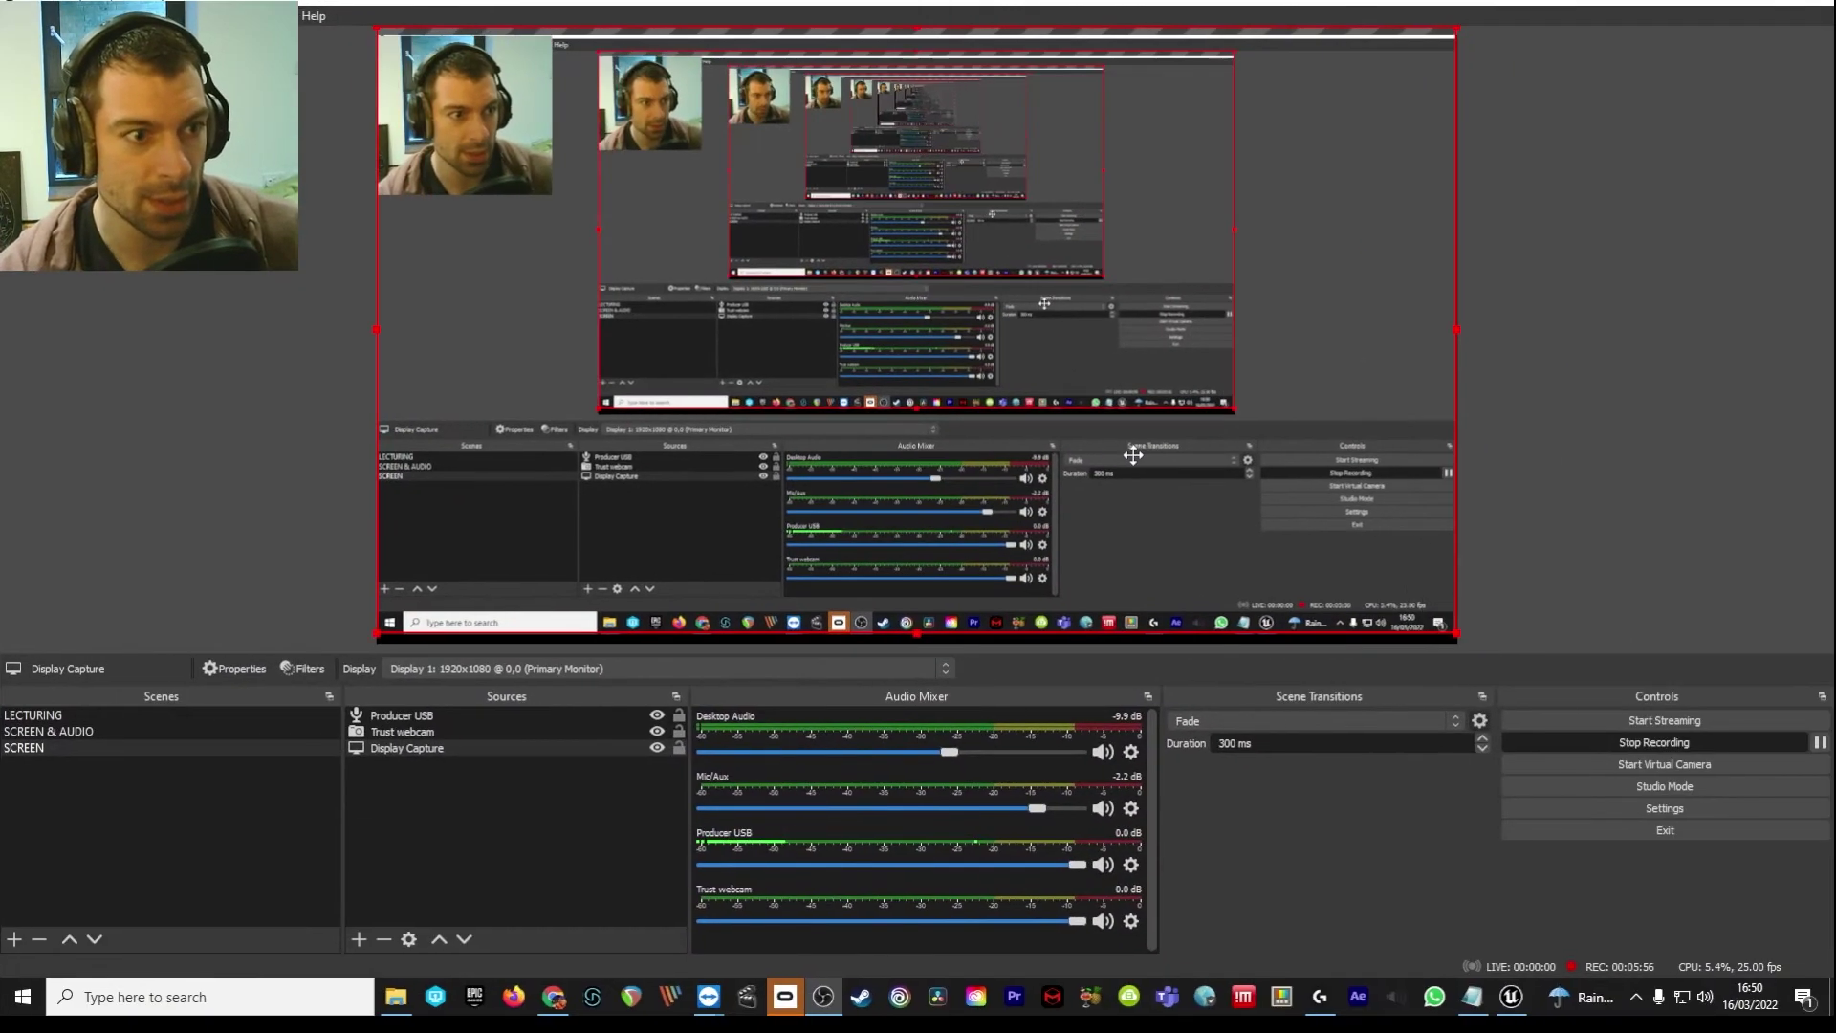
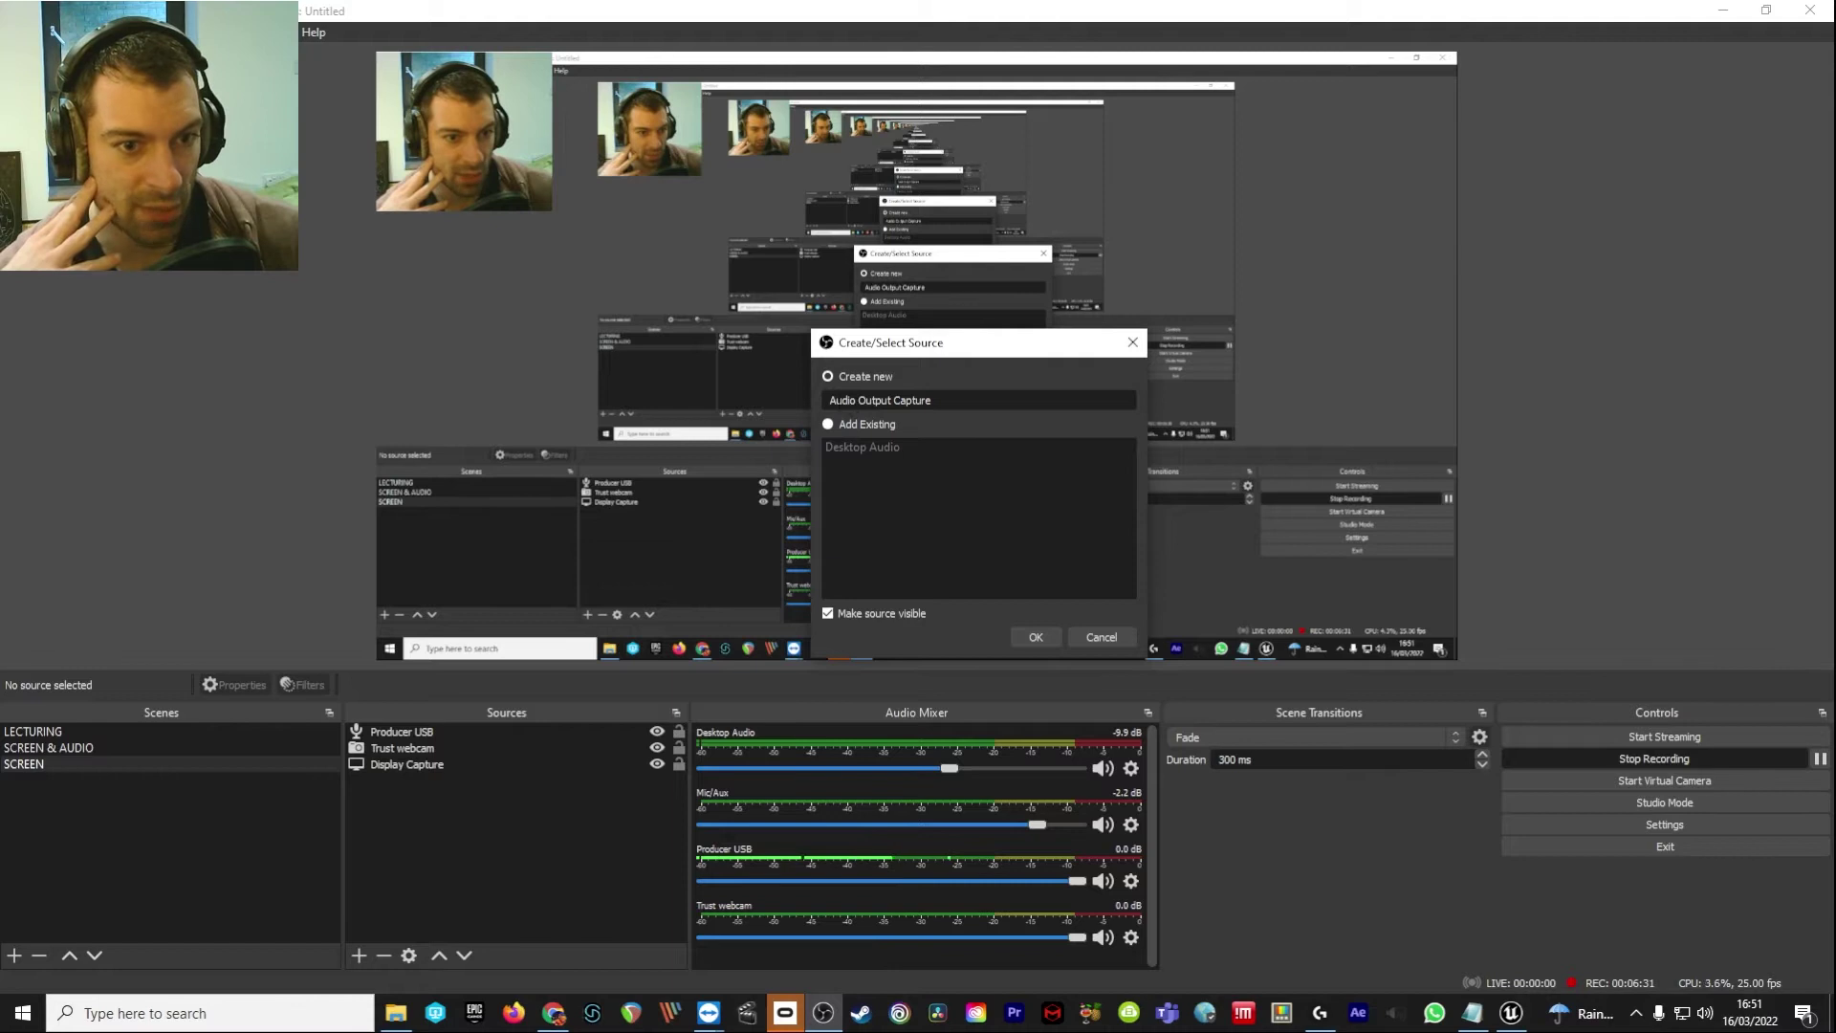
# Add a new Audio Output Capture source using Headphones (High Definition Audio Device), with device timestamps enabled.
pyautogui.click(1026, 632)
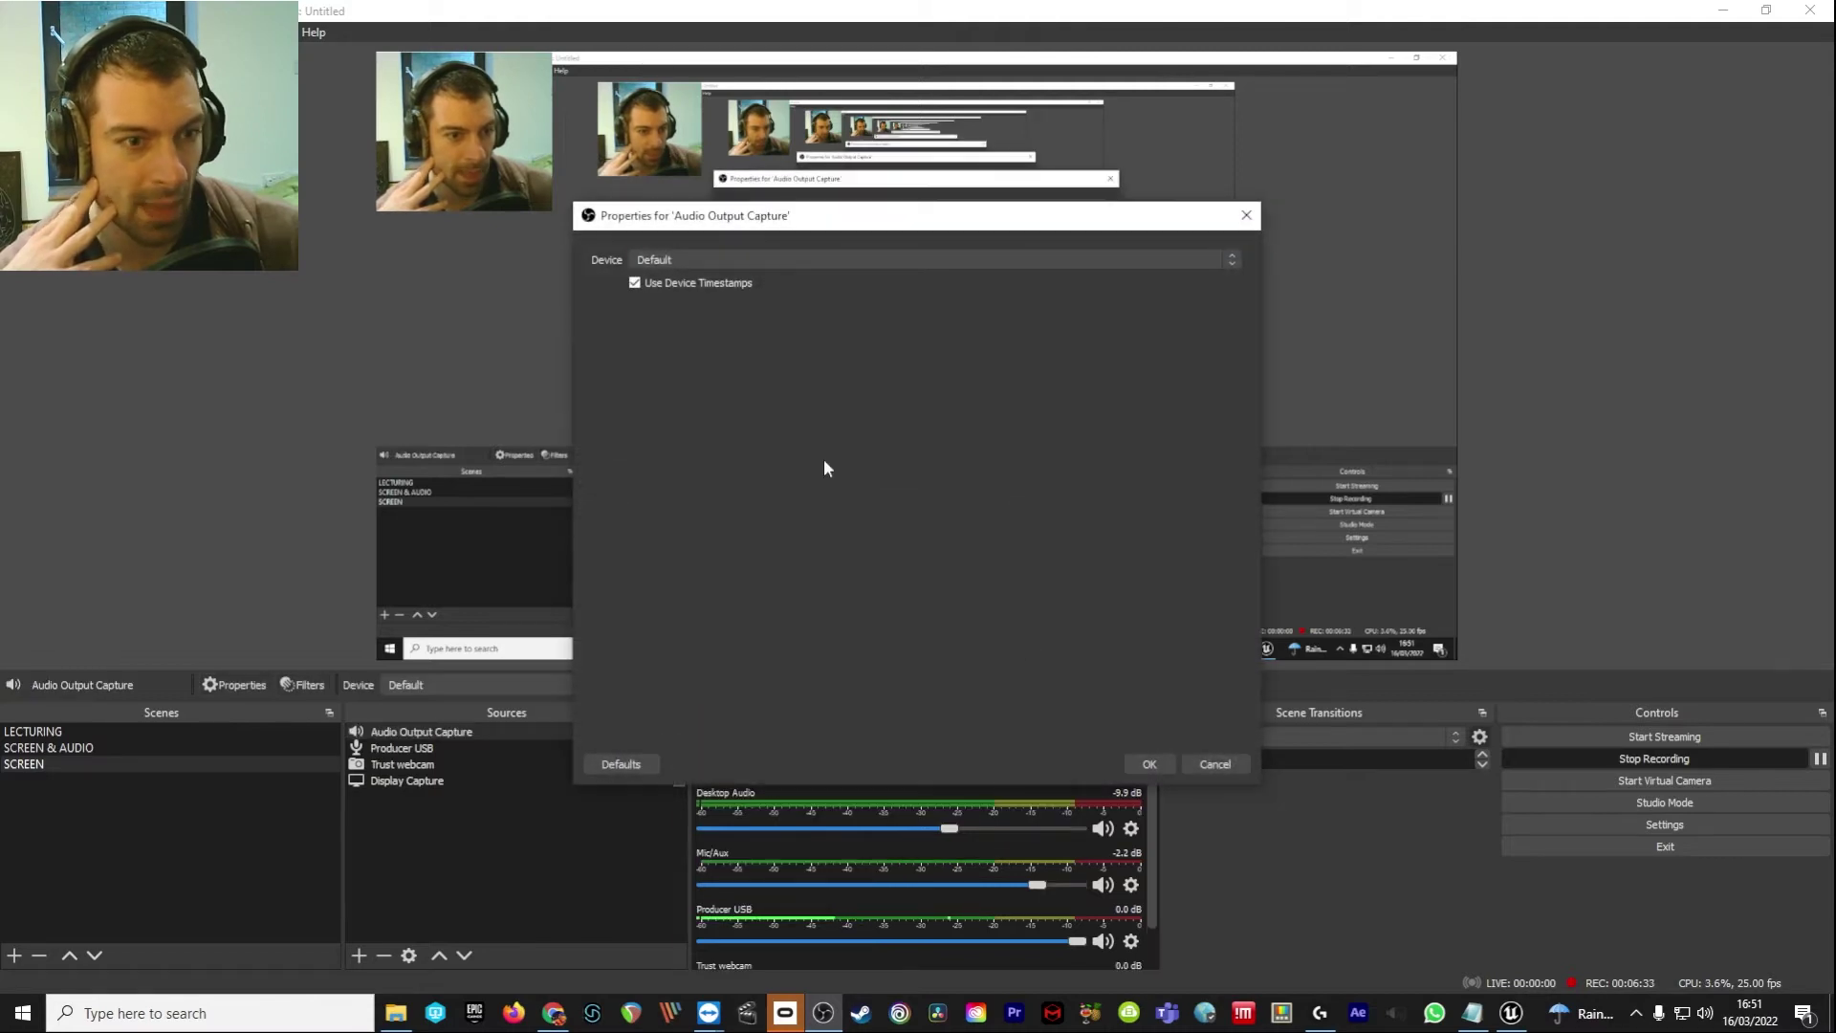
pyautogui.click(745, 261)
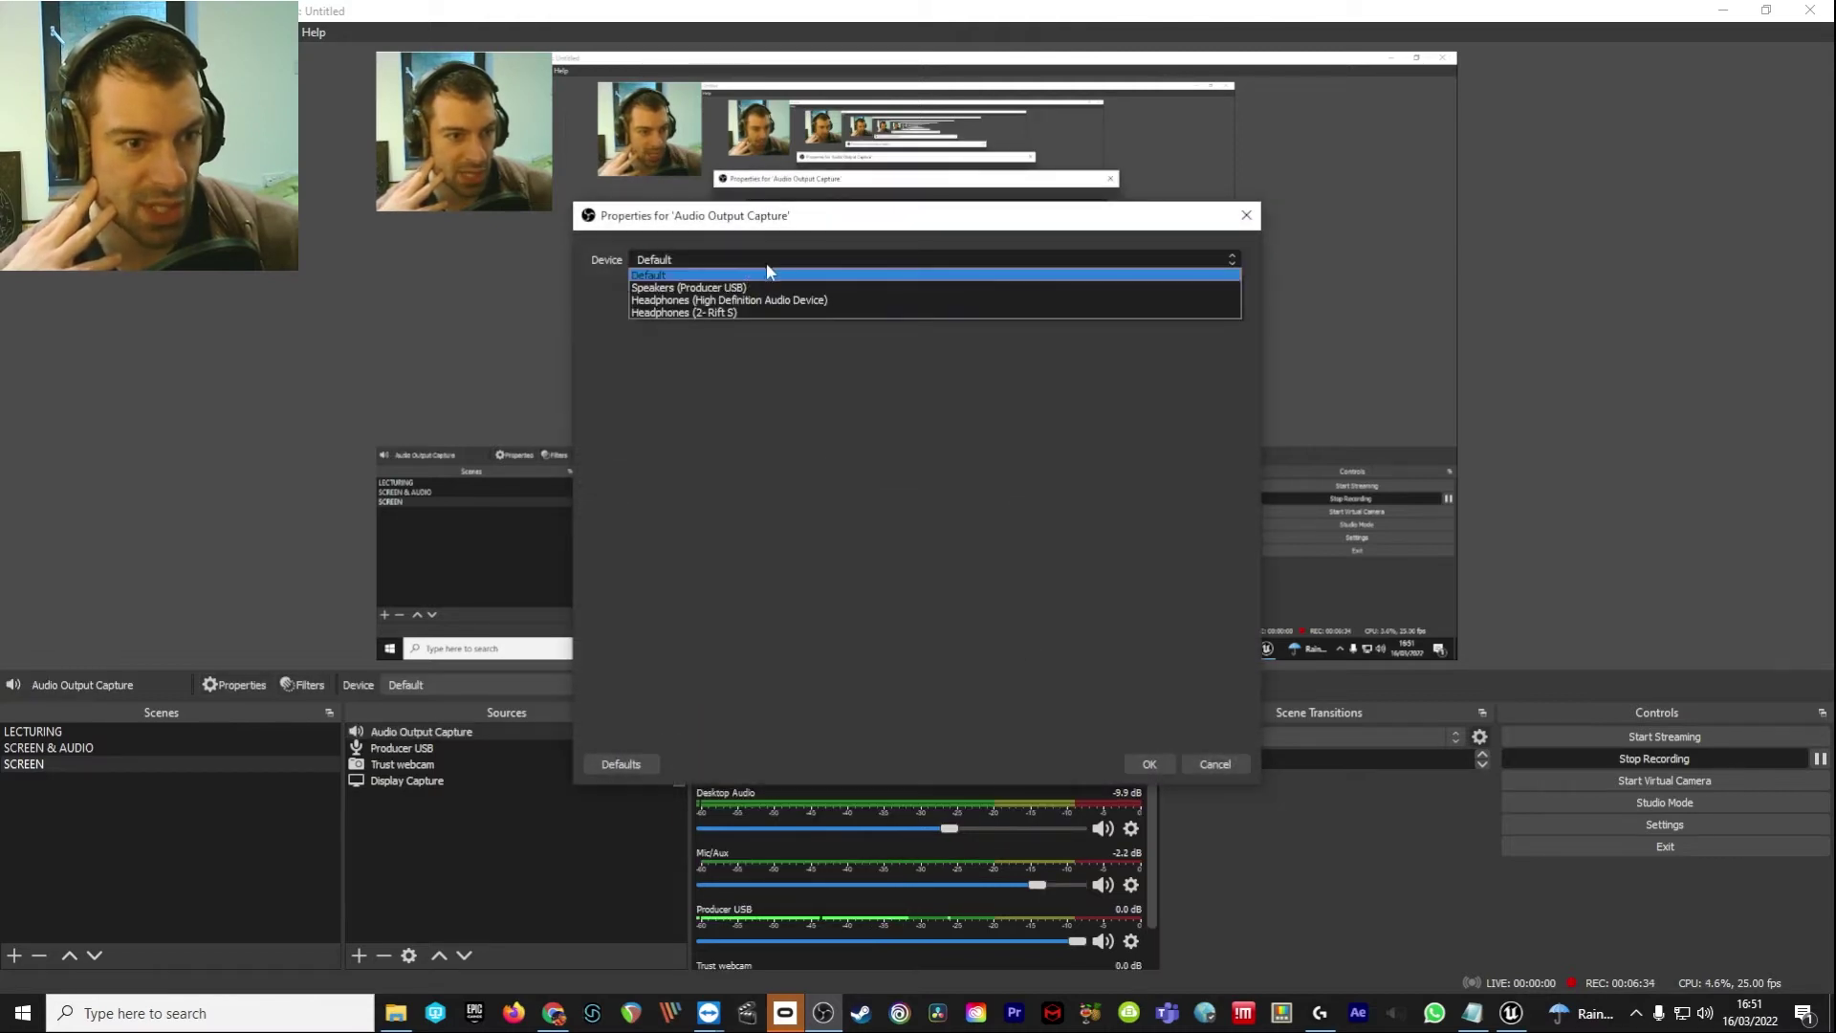
pyautogui.click(852, 279)
pyautogui.click(842, 262)
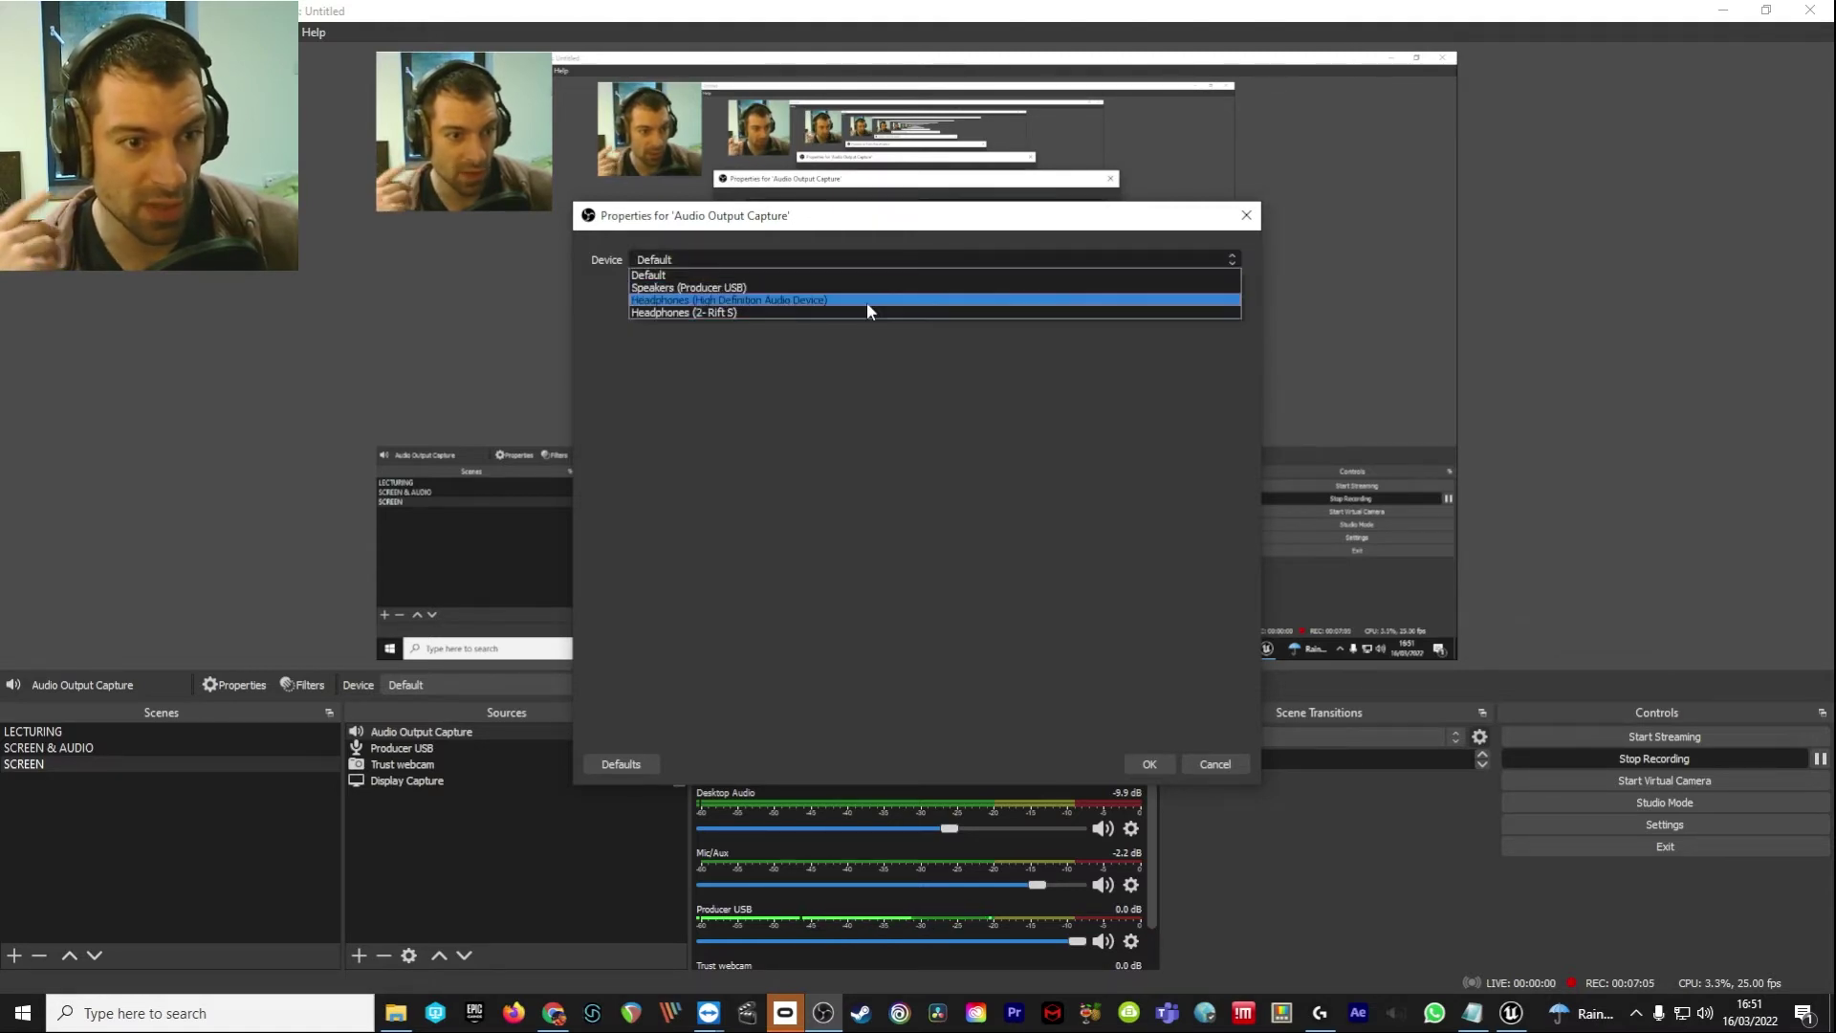
pyautogui.click(867, 301)
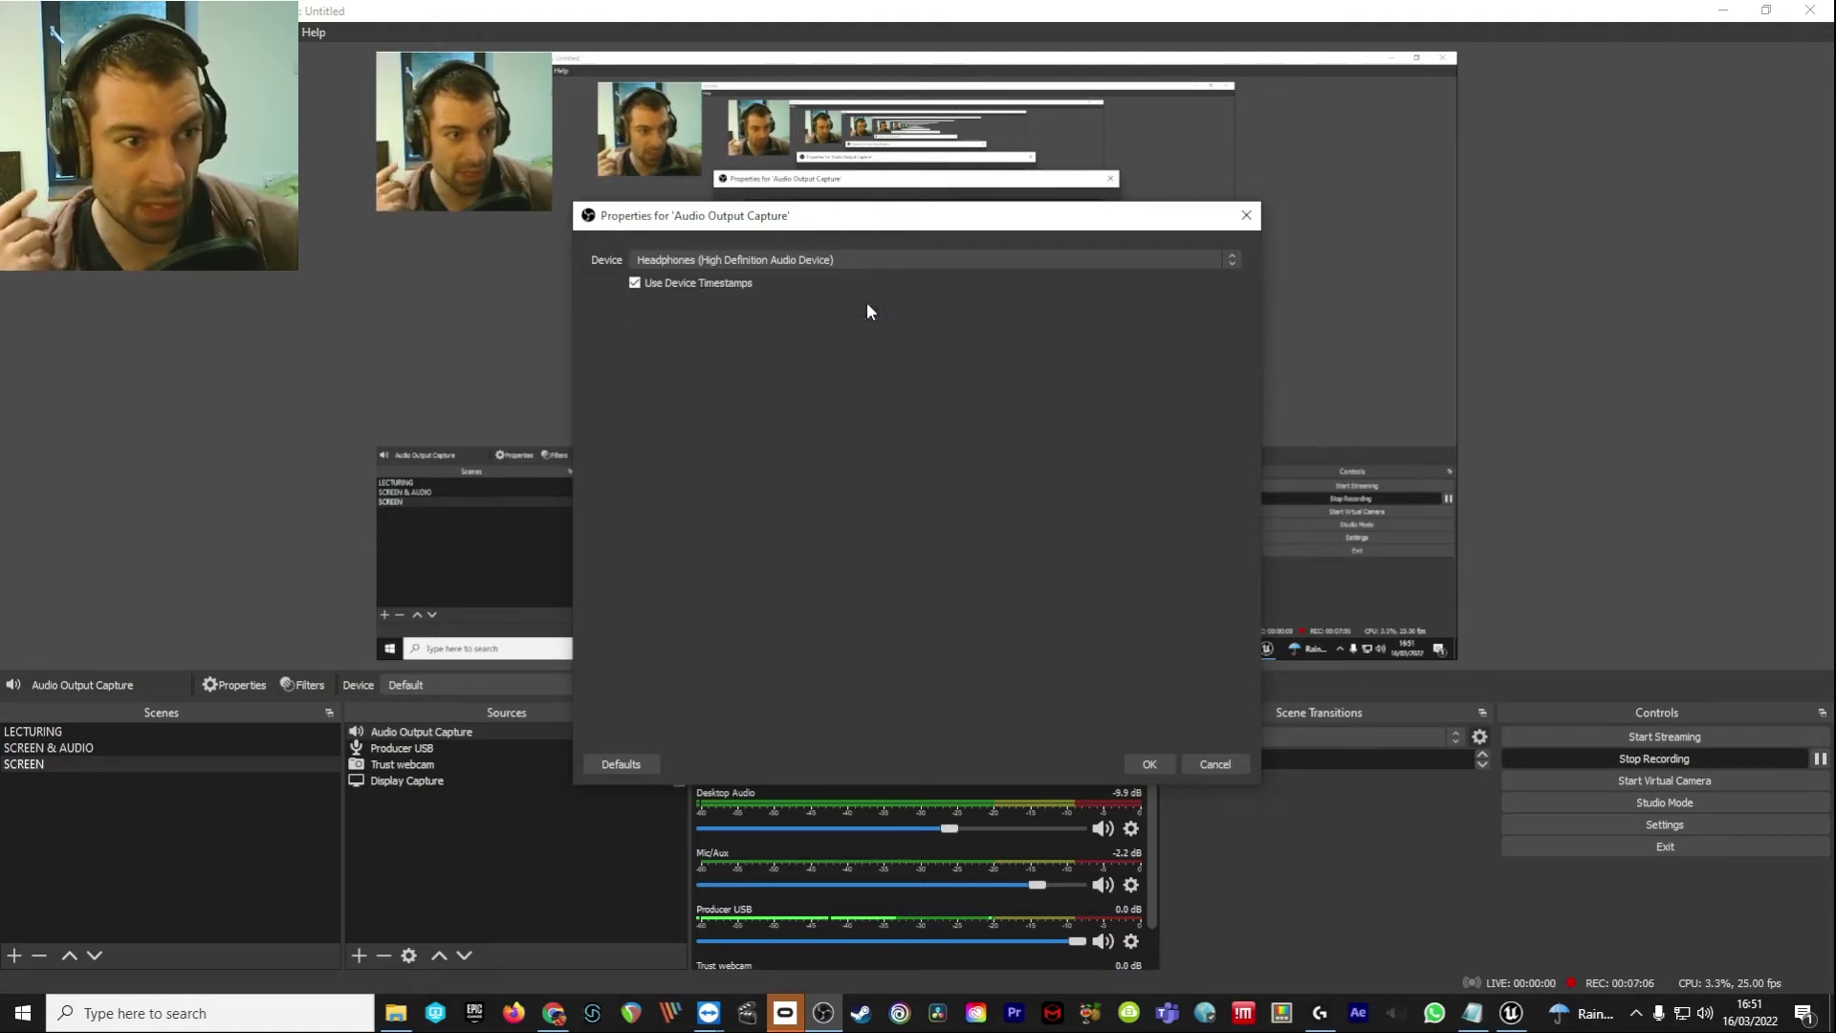
pyautogui.click(1150, 764)
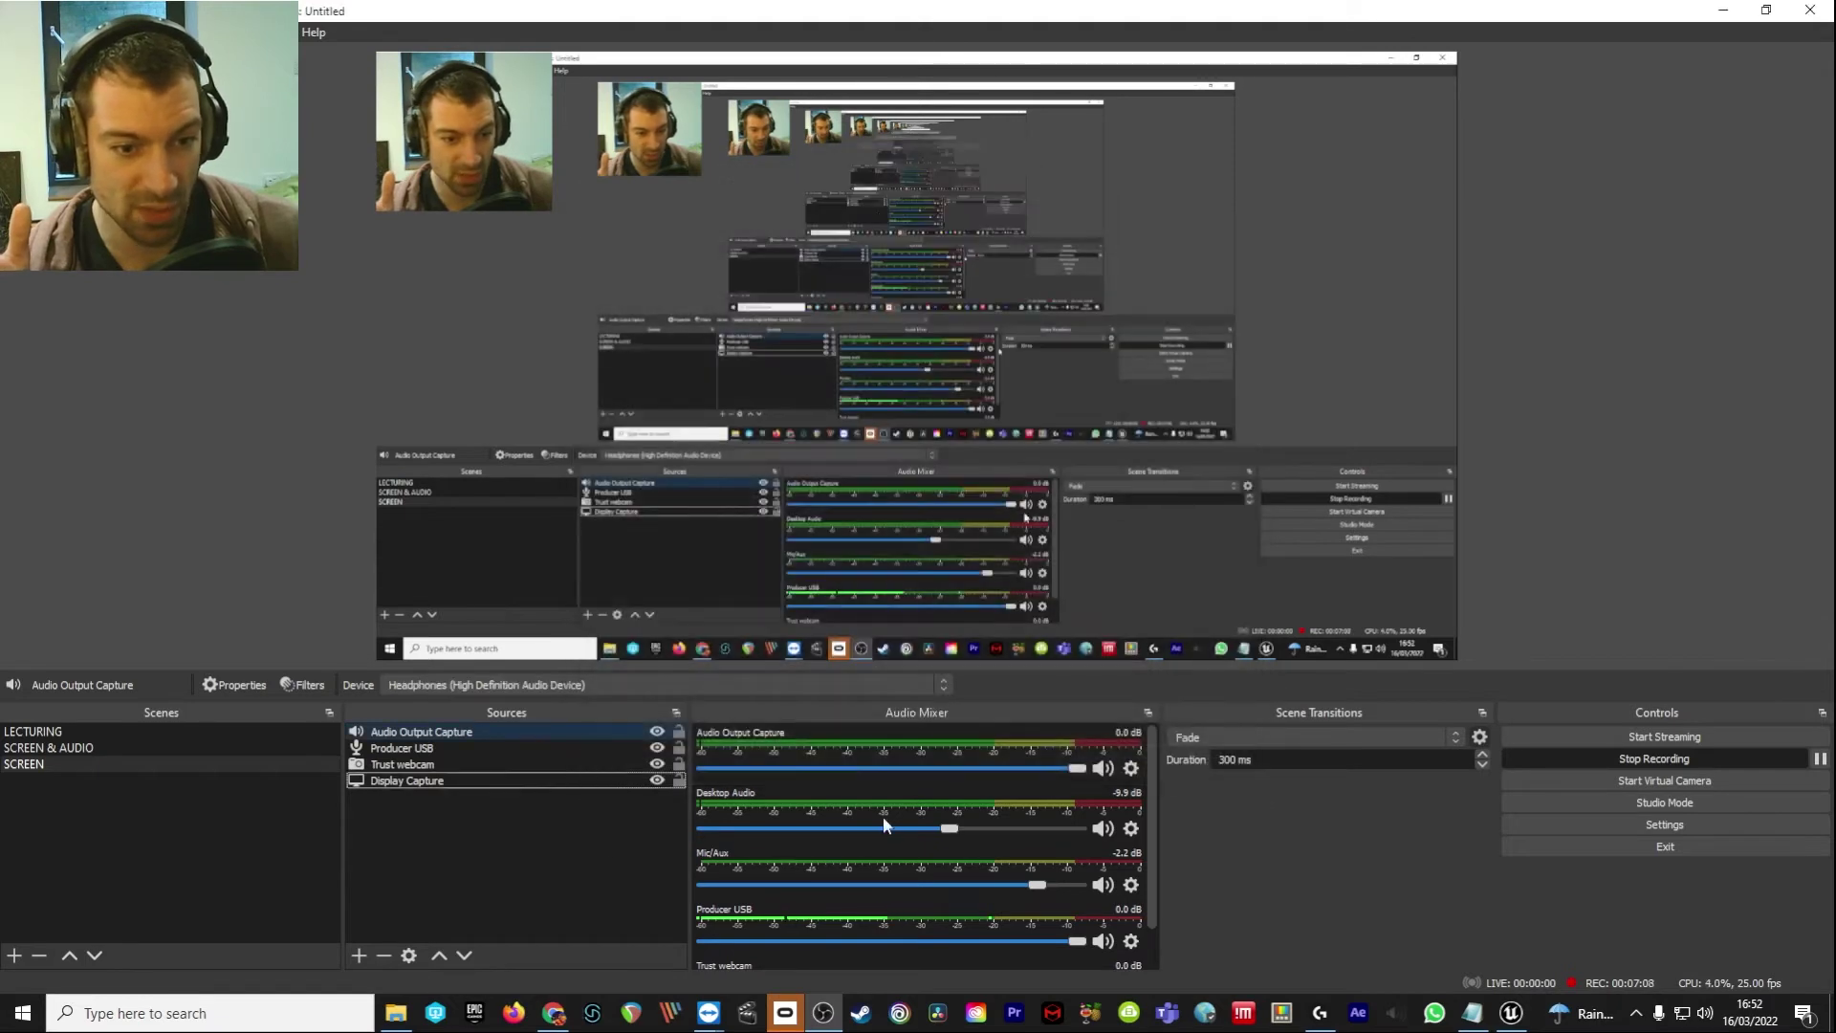
pyautogui.click(359, 955)
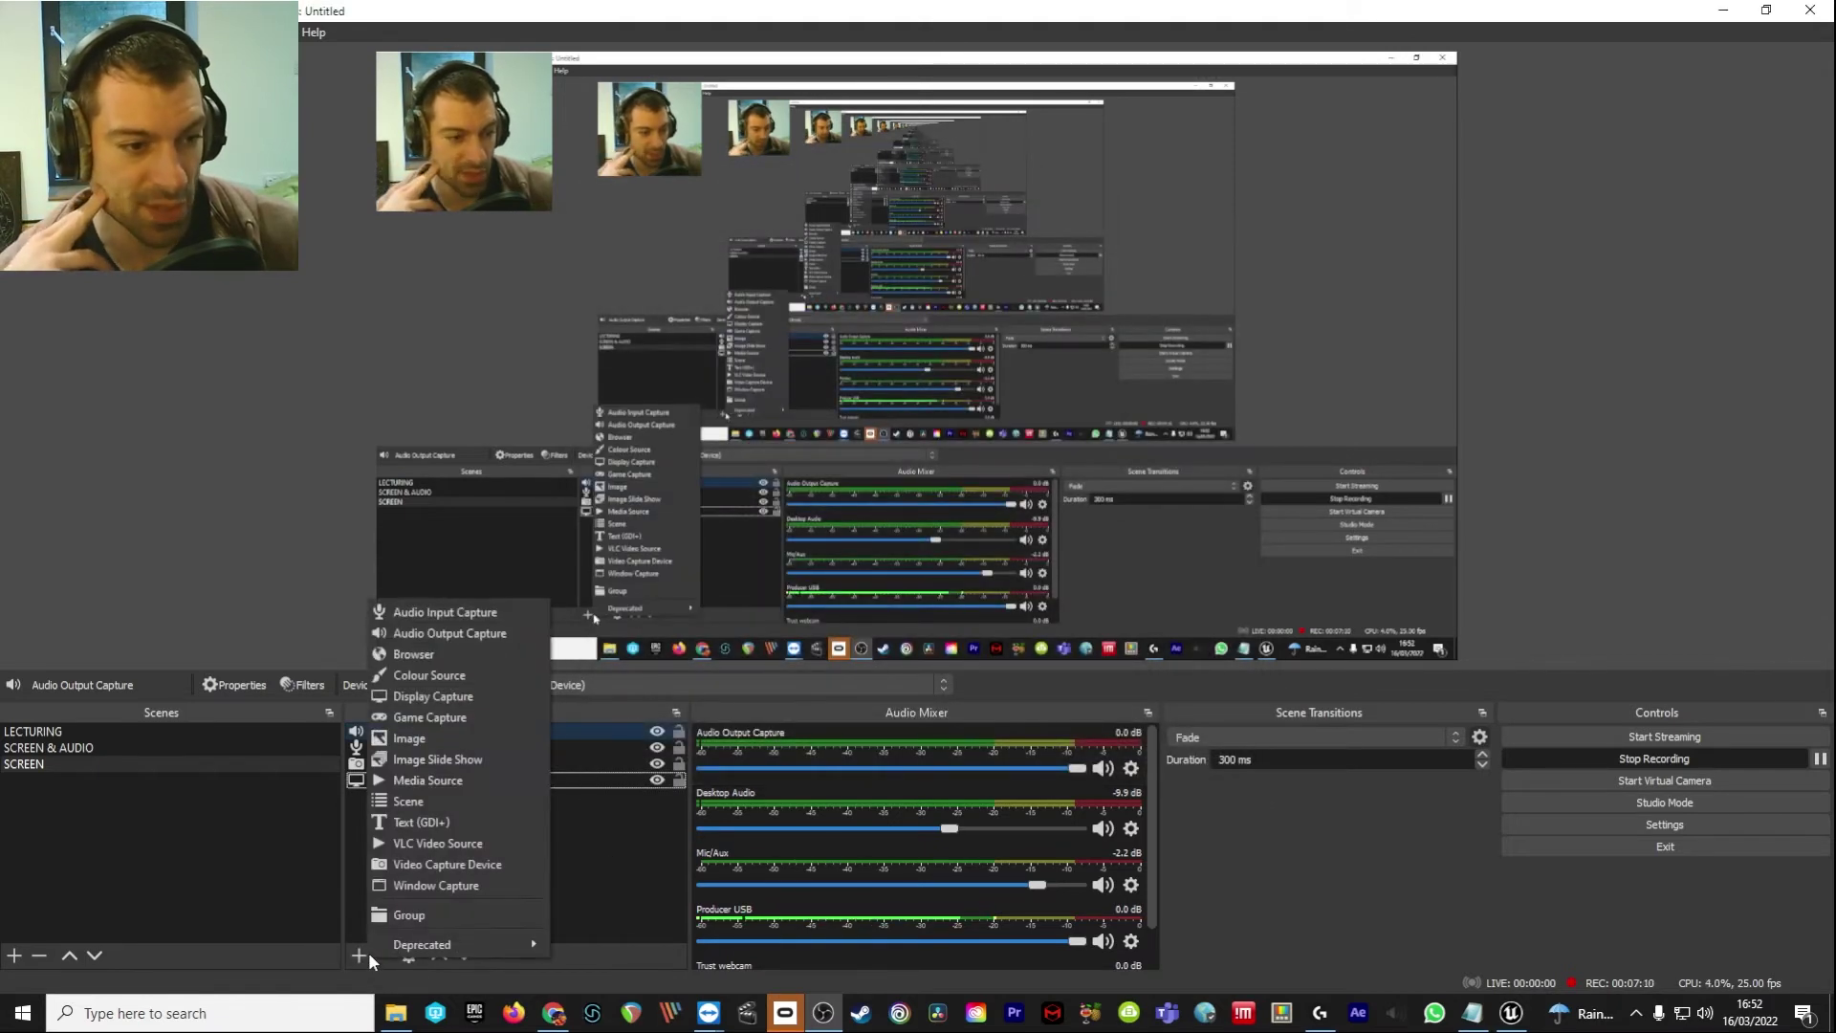
pyautogui.click(480, 615)
pyautogui.moveTo(872, 350); pyautogui.dragTo(690, 353)
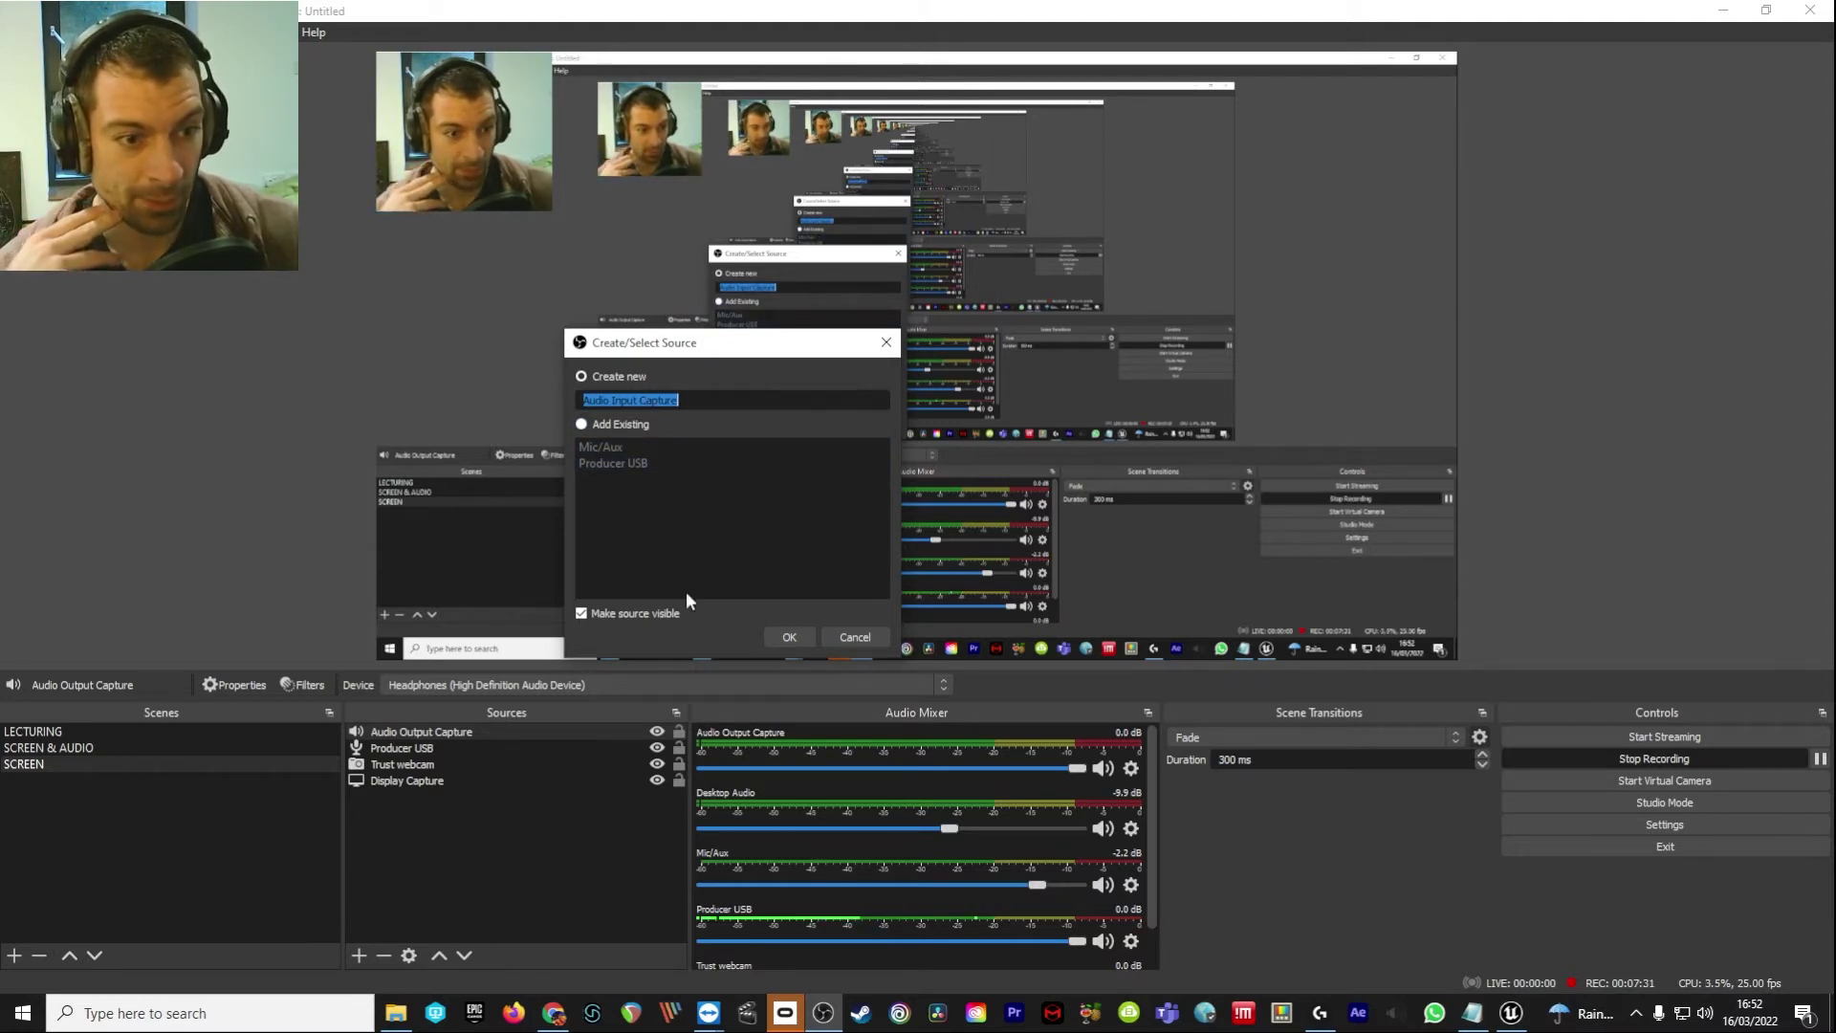
pyautogui.moveTo(726, 352); pyautogui.dragTo(689, 319)
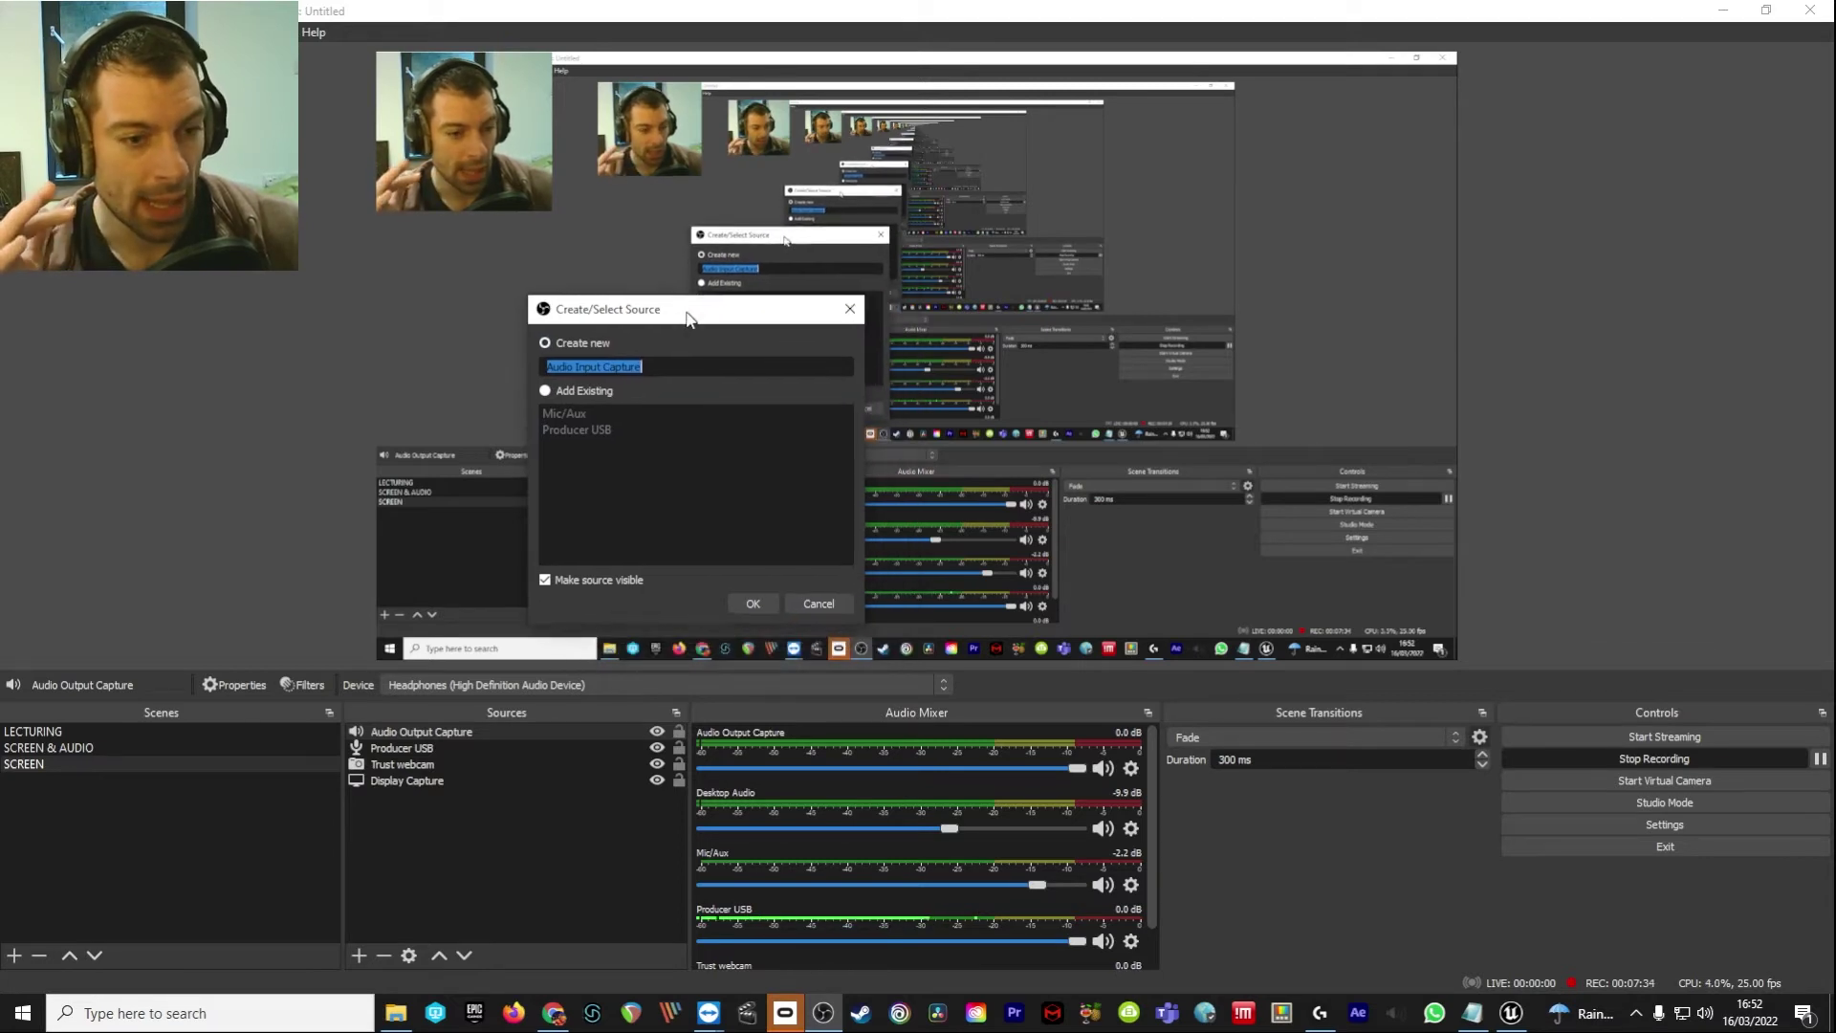
pyautogui.click(815, 602)
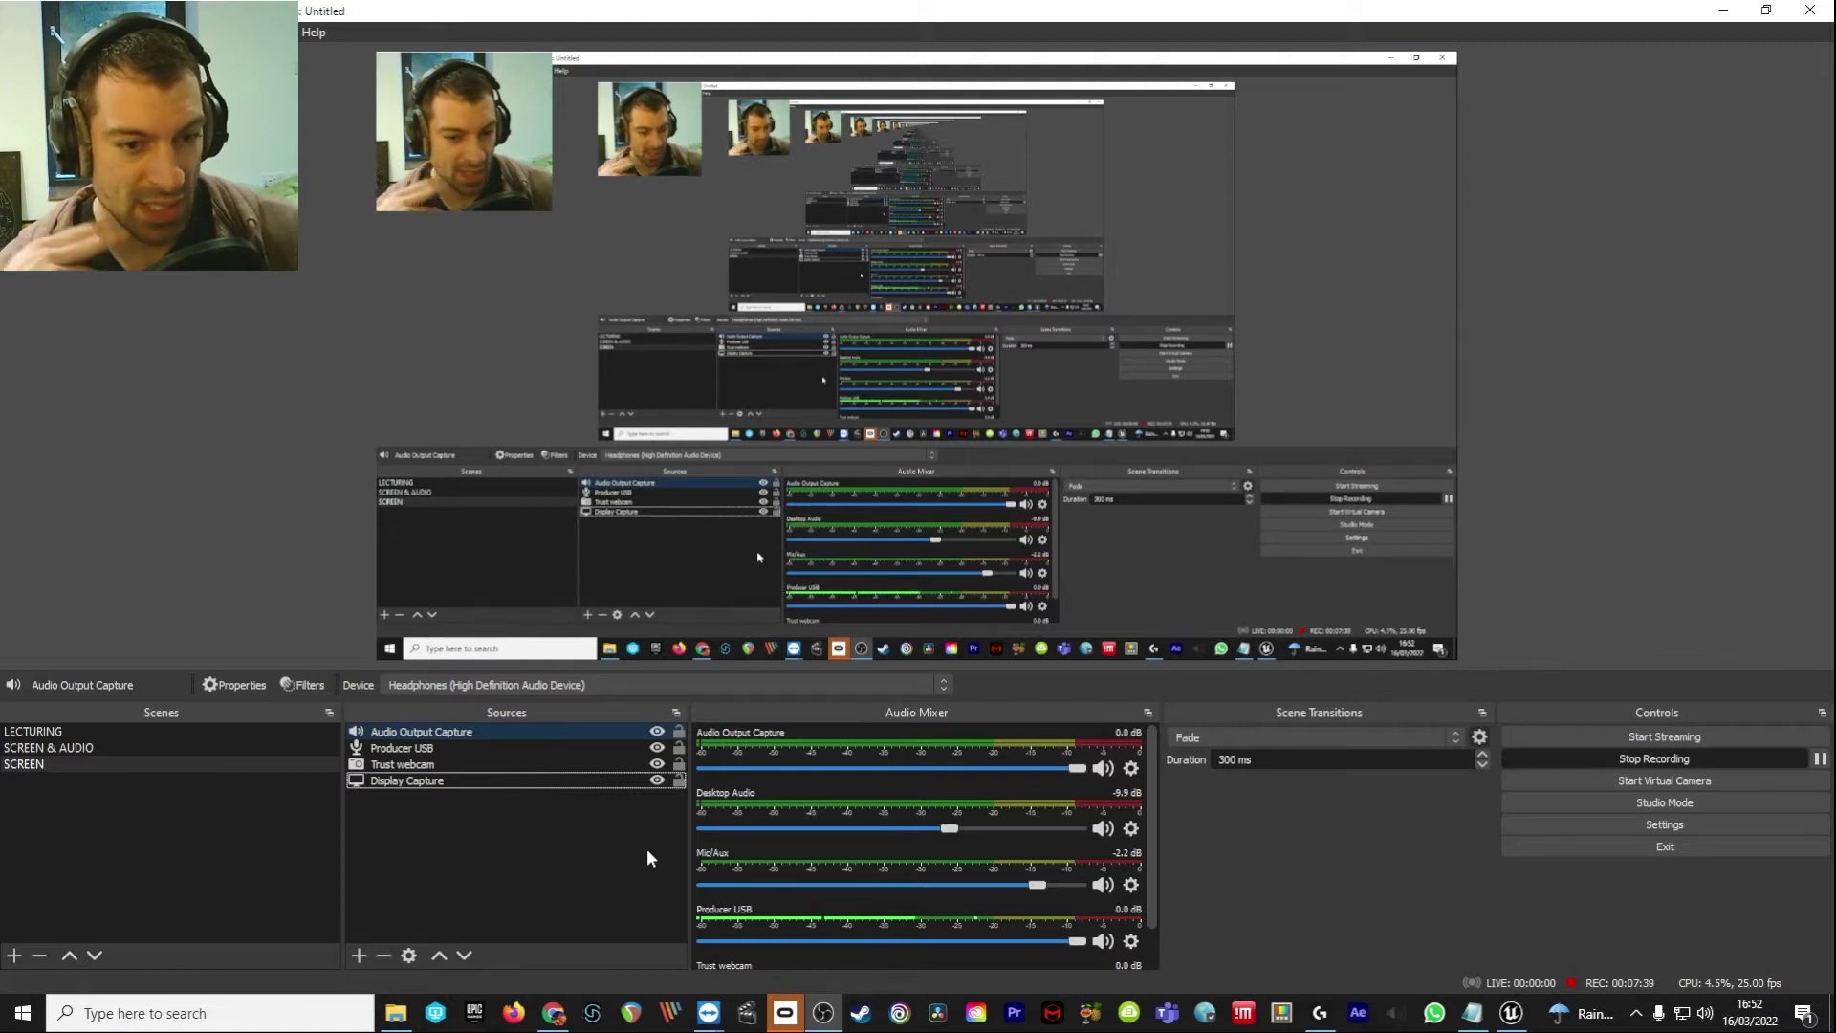
pyautogui.click(418, 784)
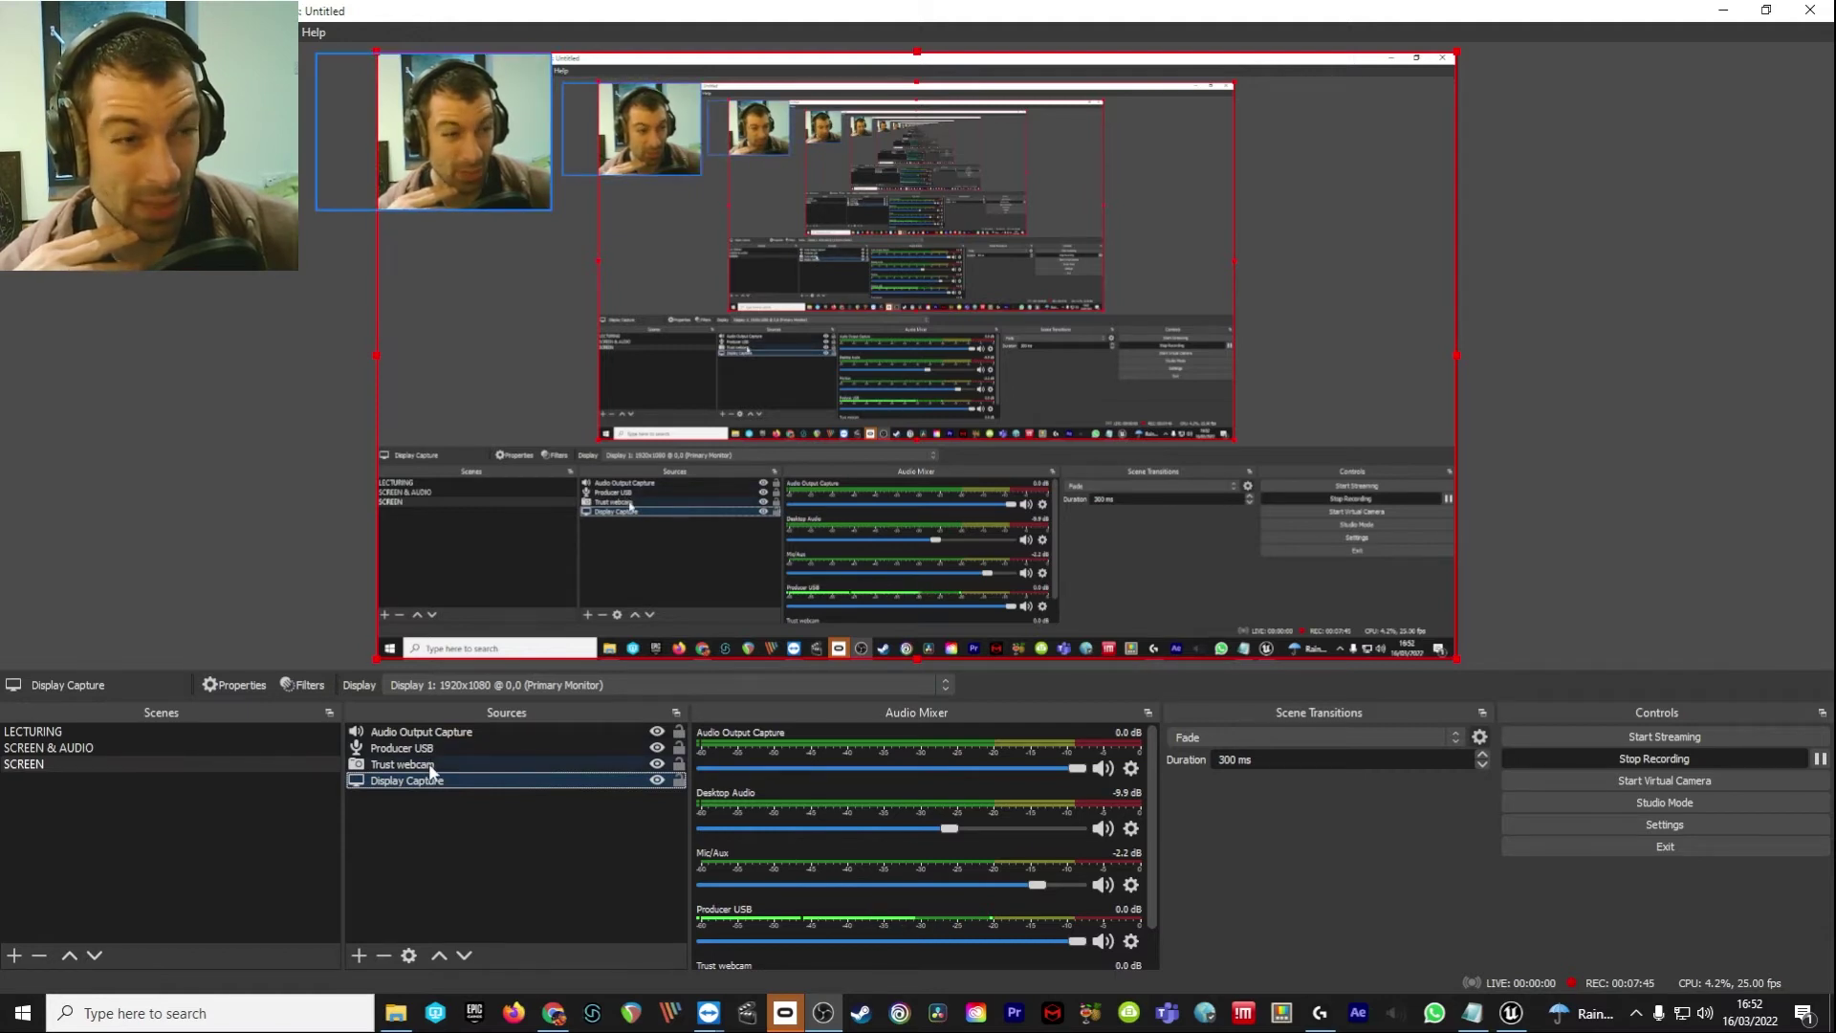
pyautogui.click(426, 851)
pyautogui.click(365, 952)
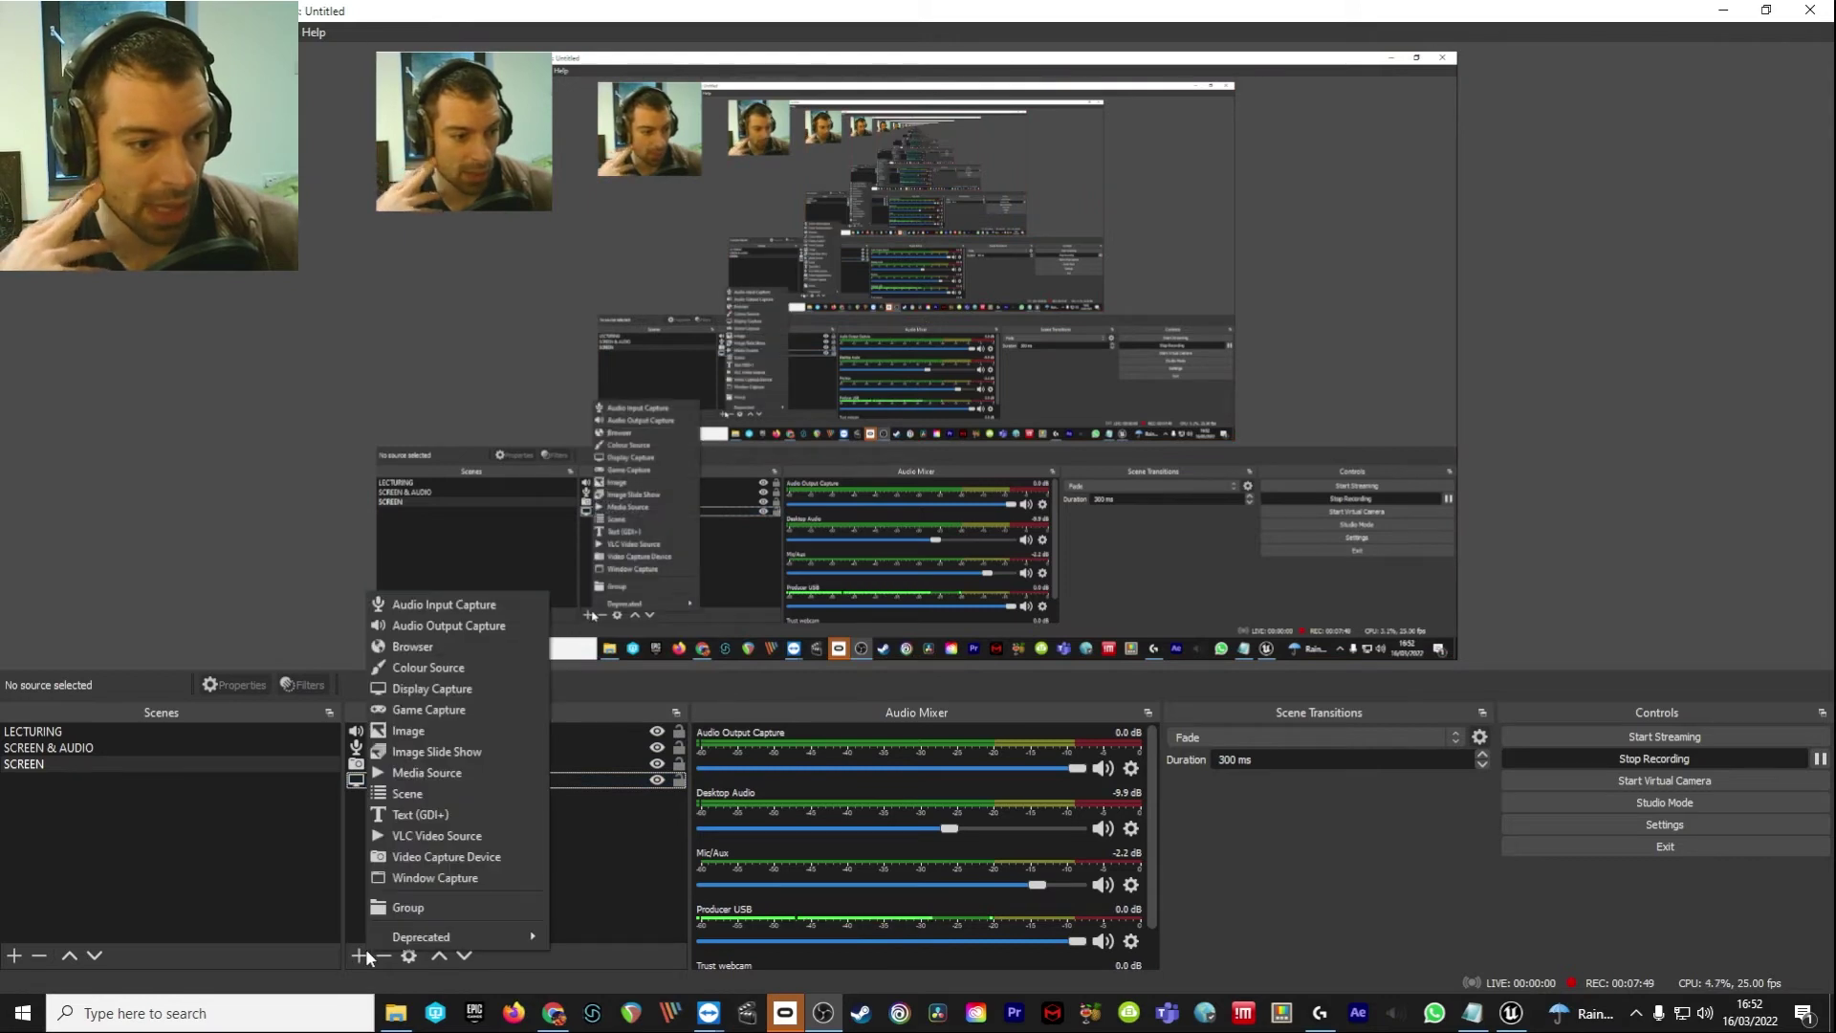
pyautogui.click(472, 857)
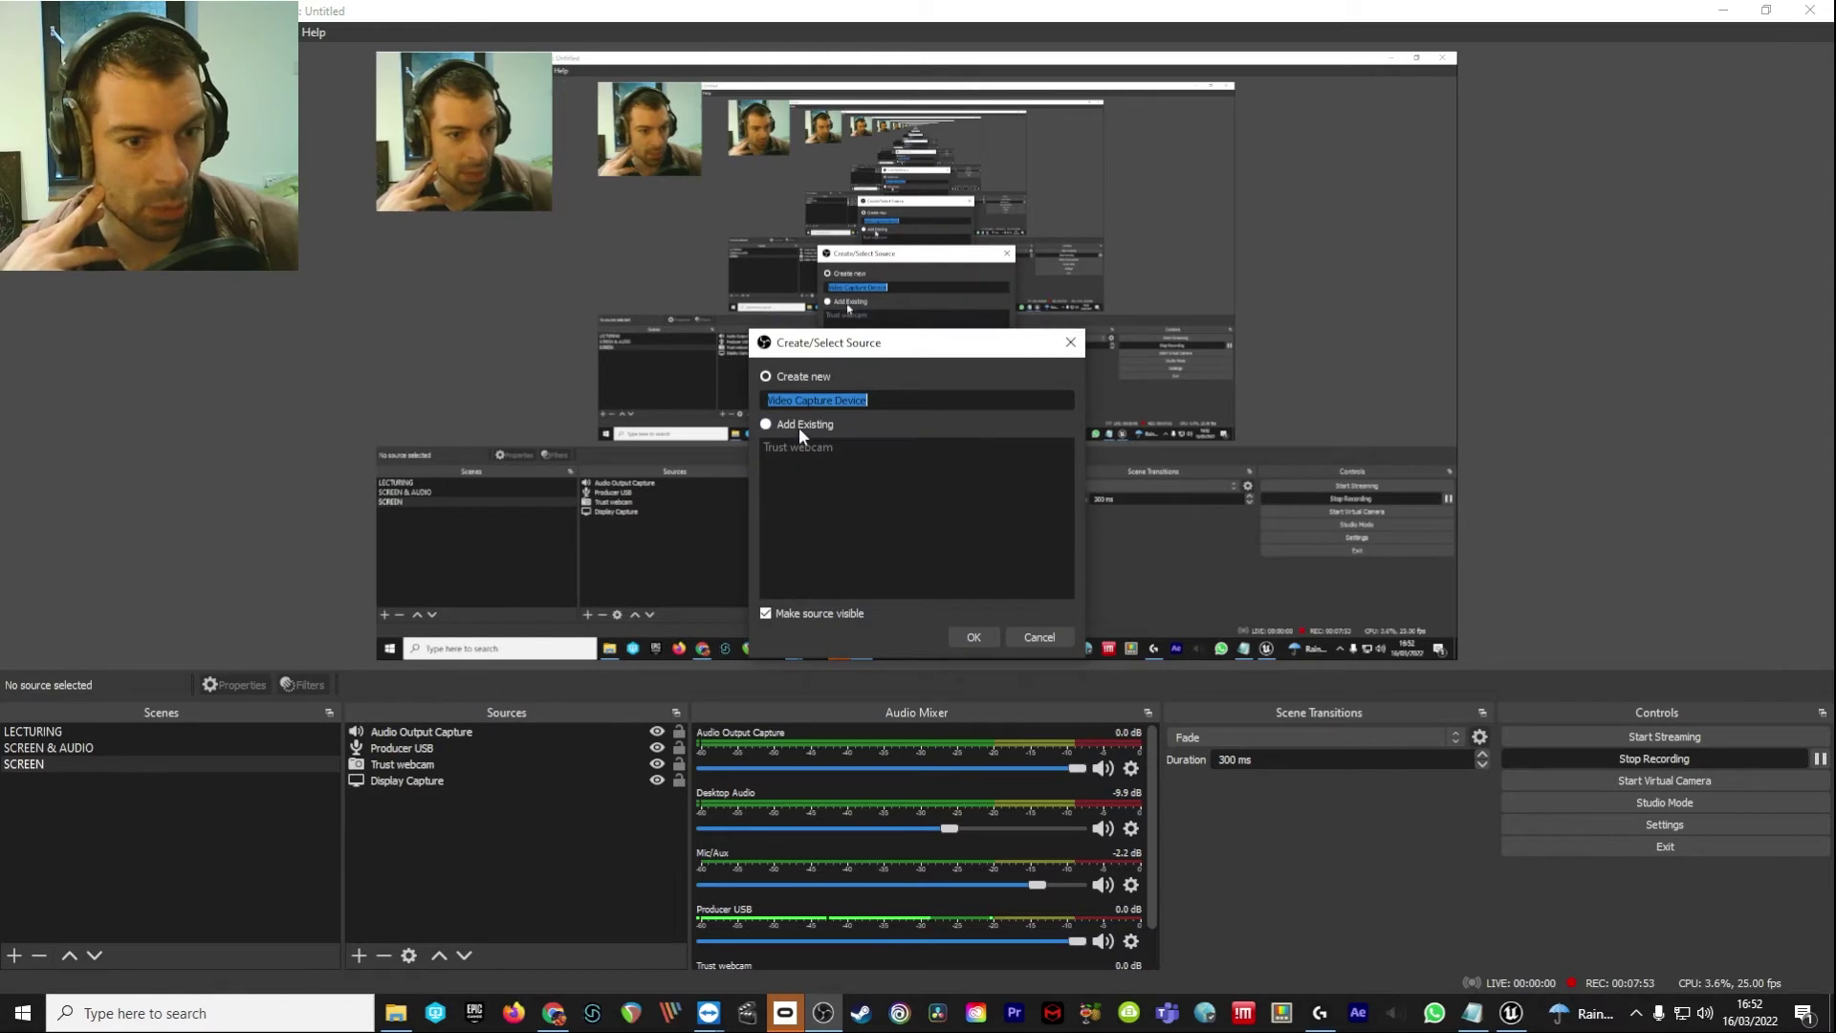
pyautogui.click(1037, 639)
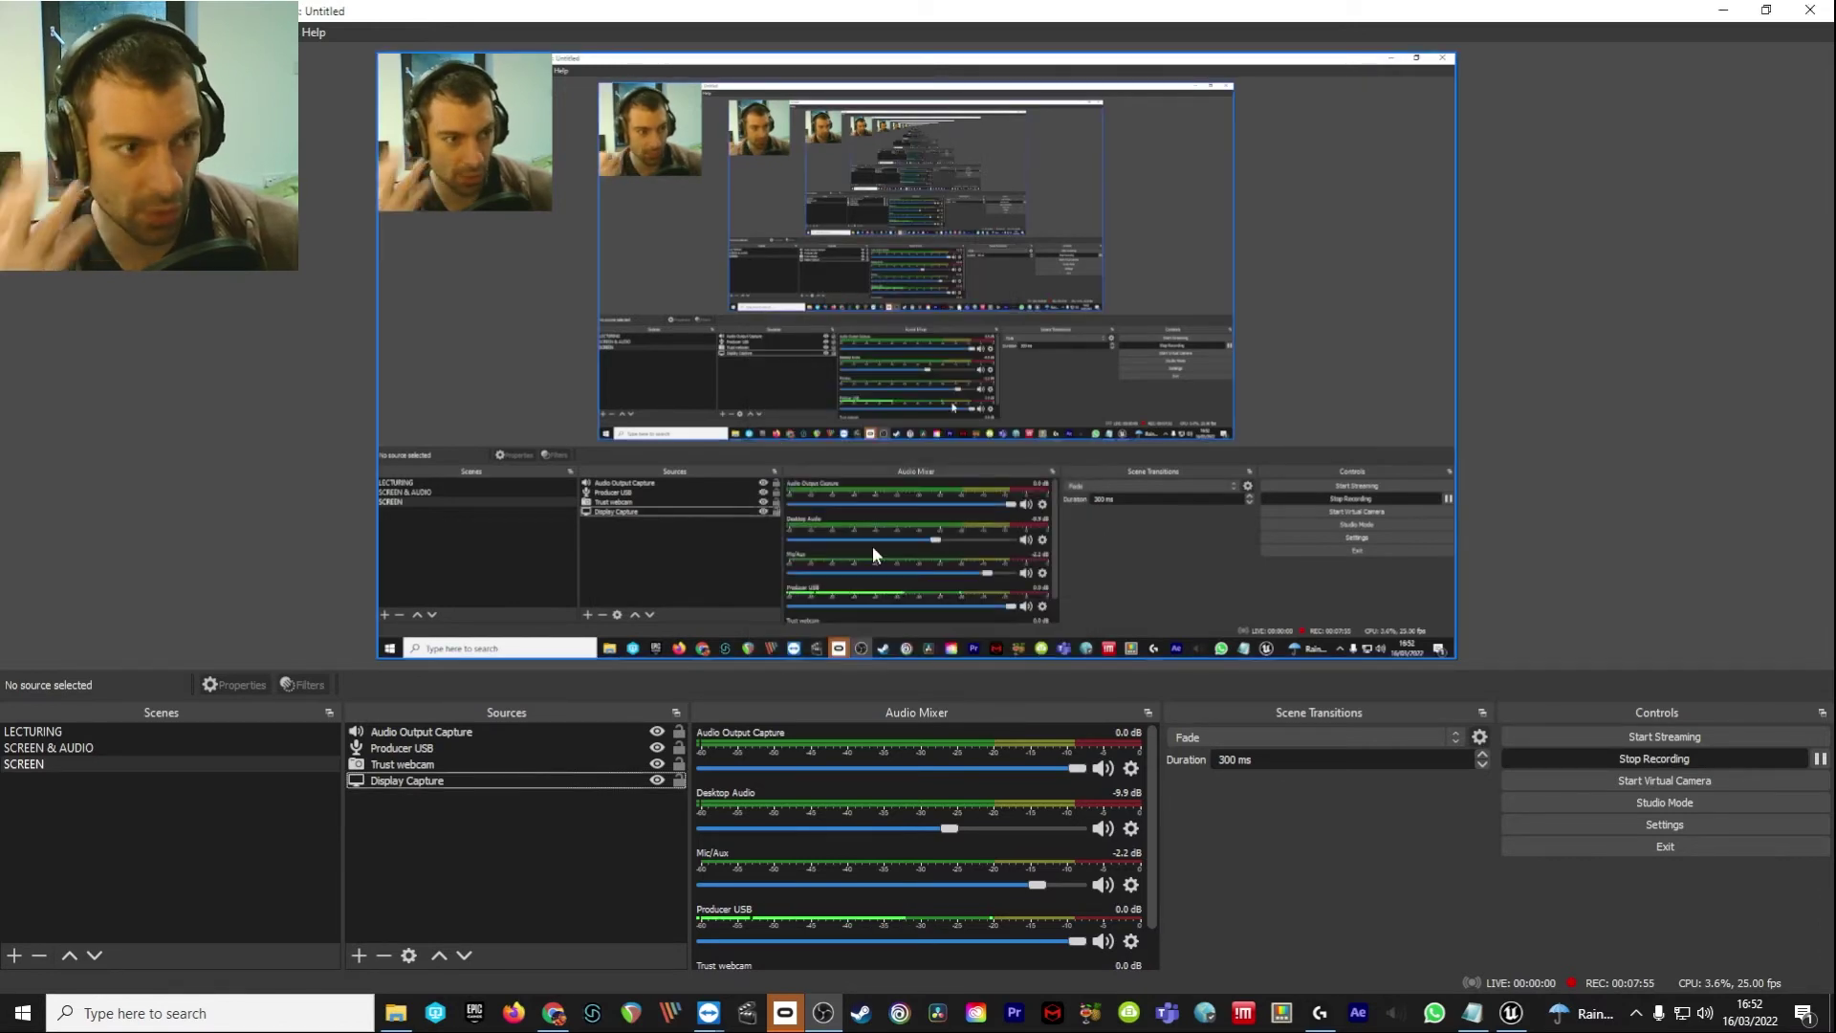
# Review the video devices available in the Trust webcam source's properties, keeping HD 720P webcam selected.
pyautogui.click(410, 764)
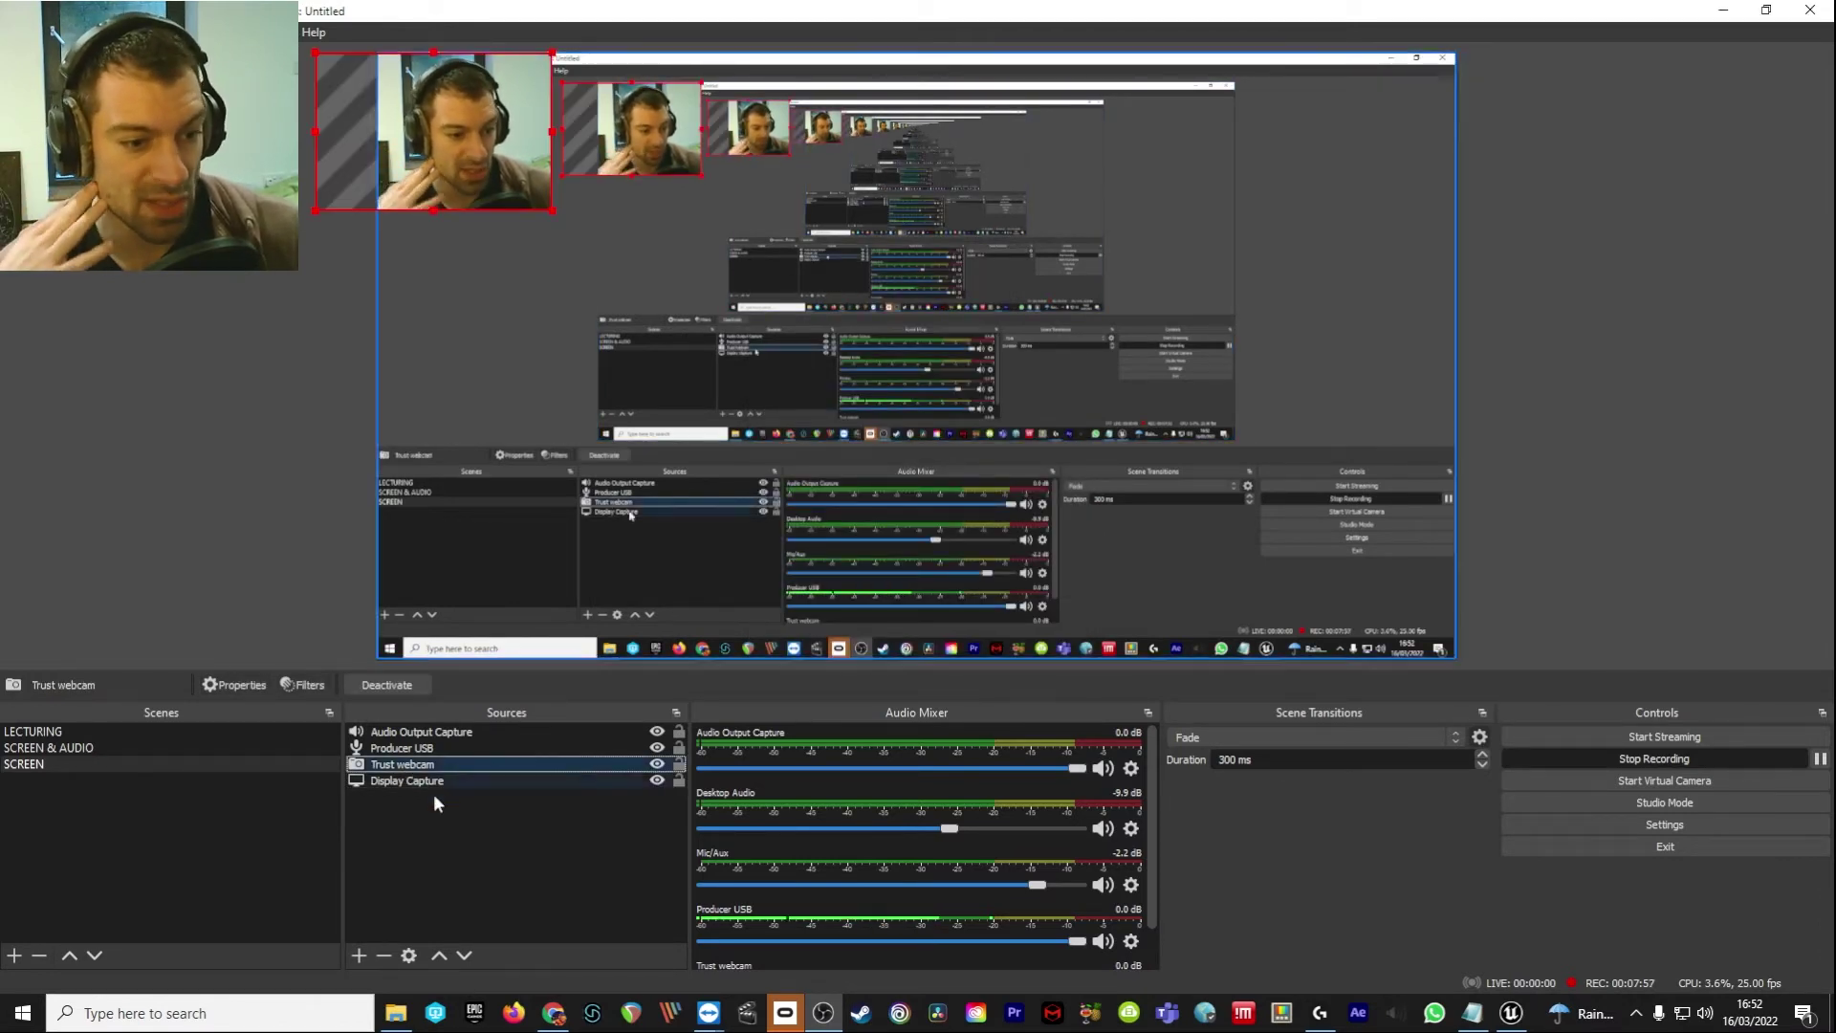
pyautogui.click(408, 955)
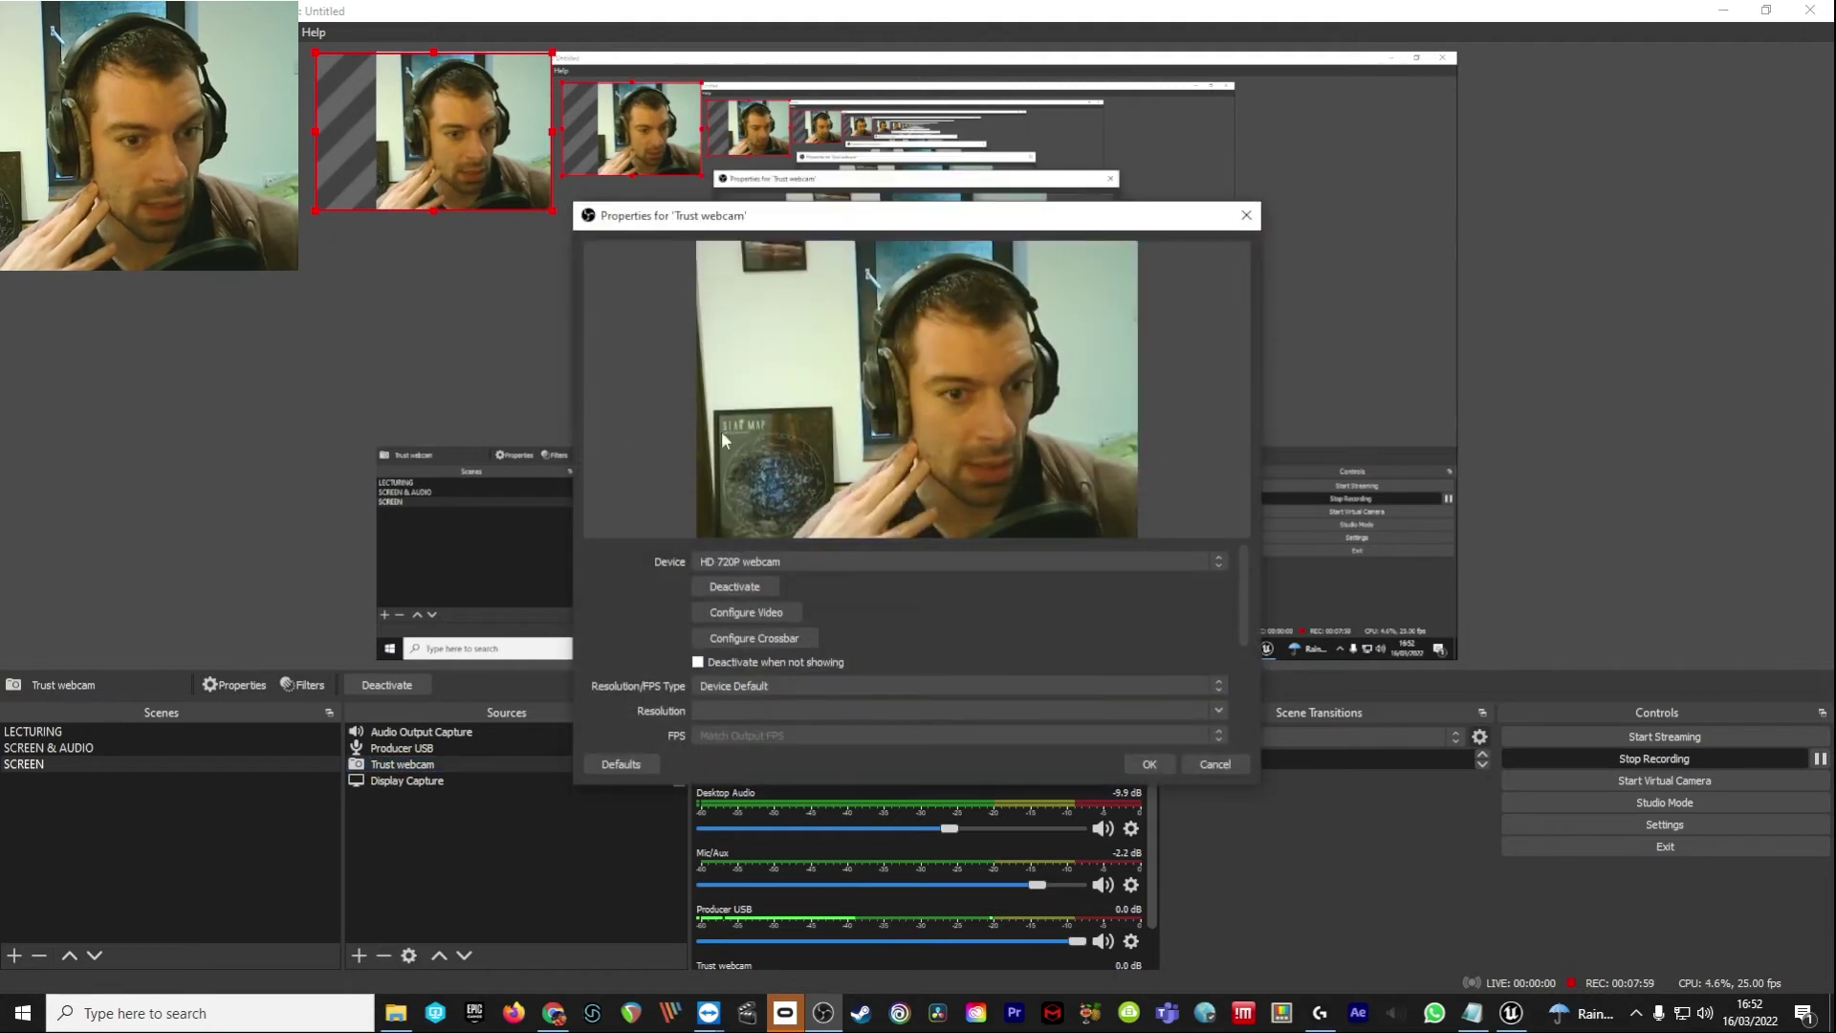
pyautogui.moveTo(958, 207); pyautogui.dragTo(499, 254)
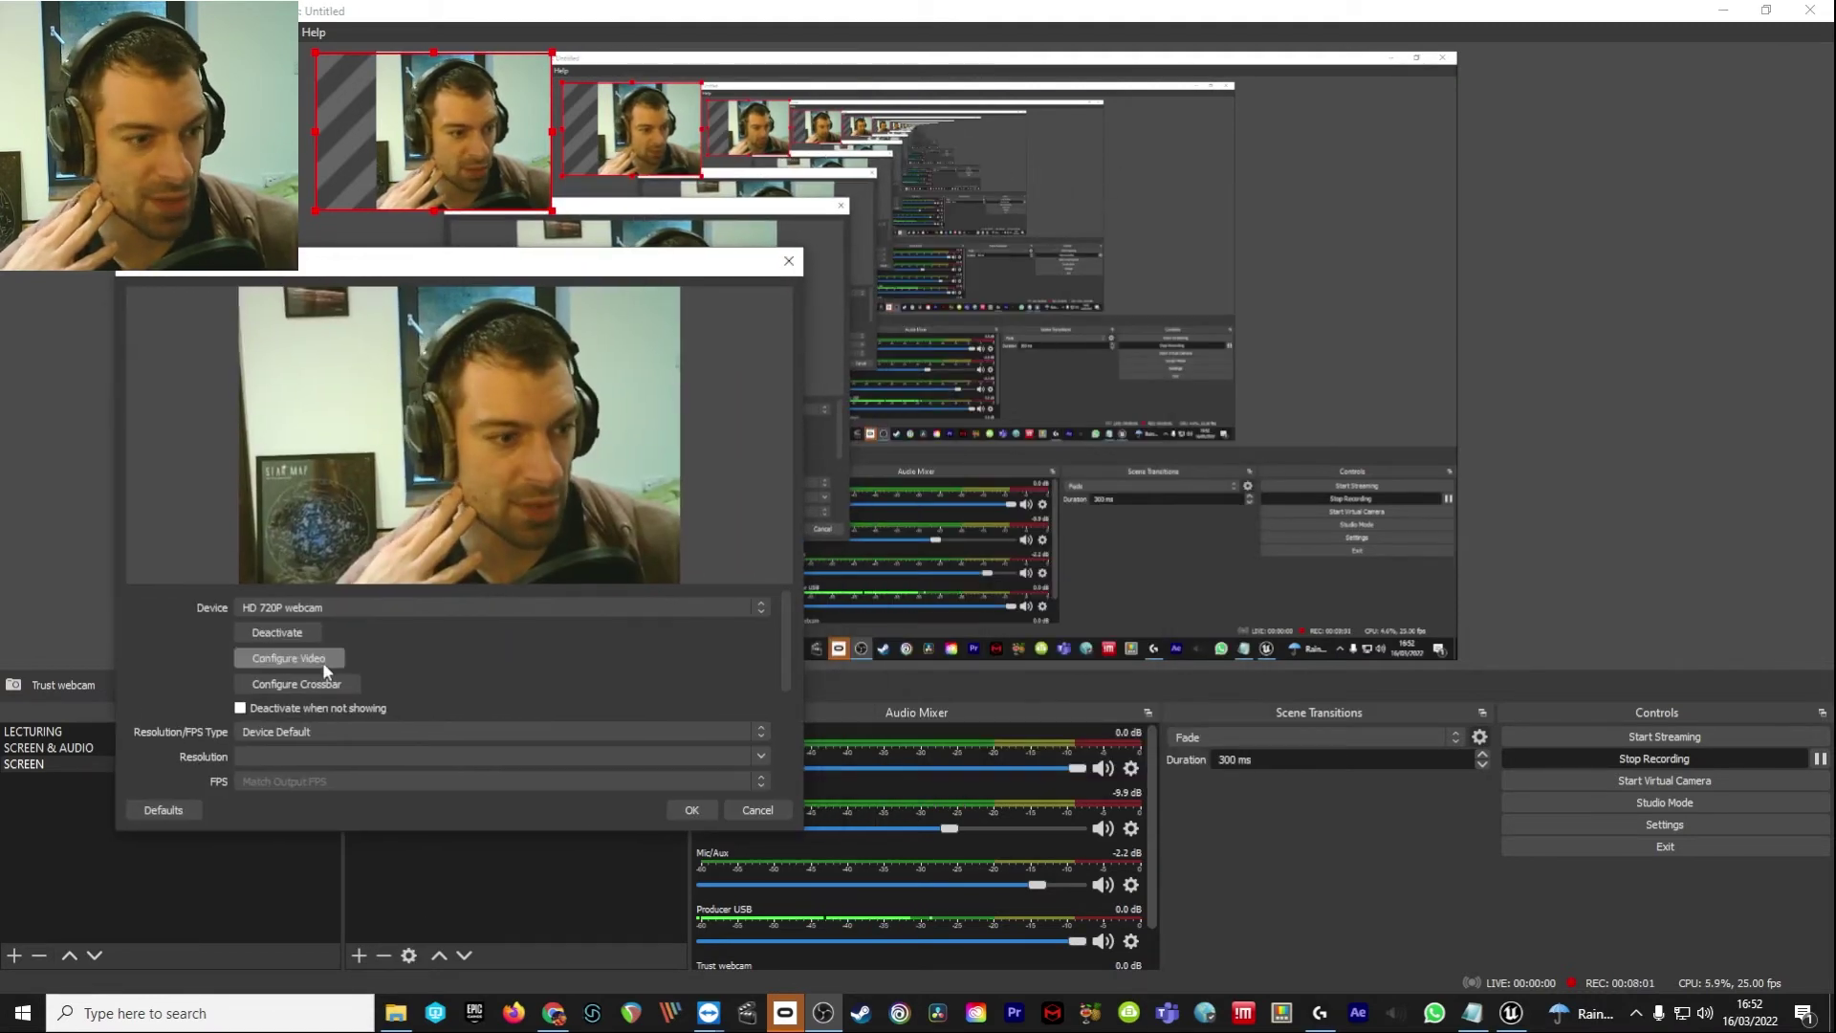
pyautogui.click(386, 609)
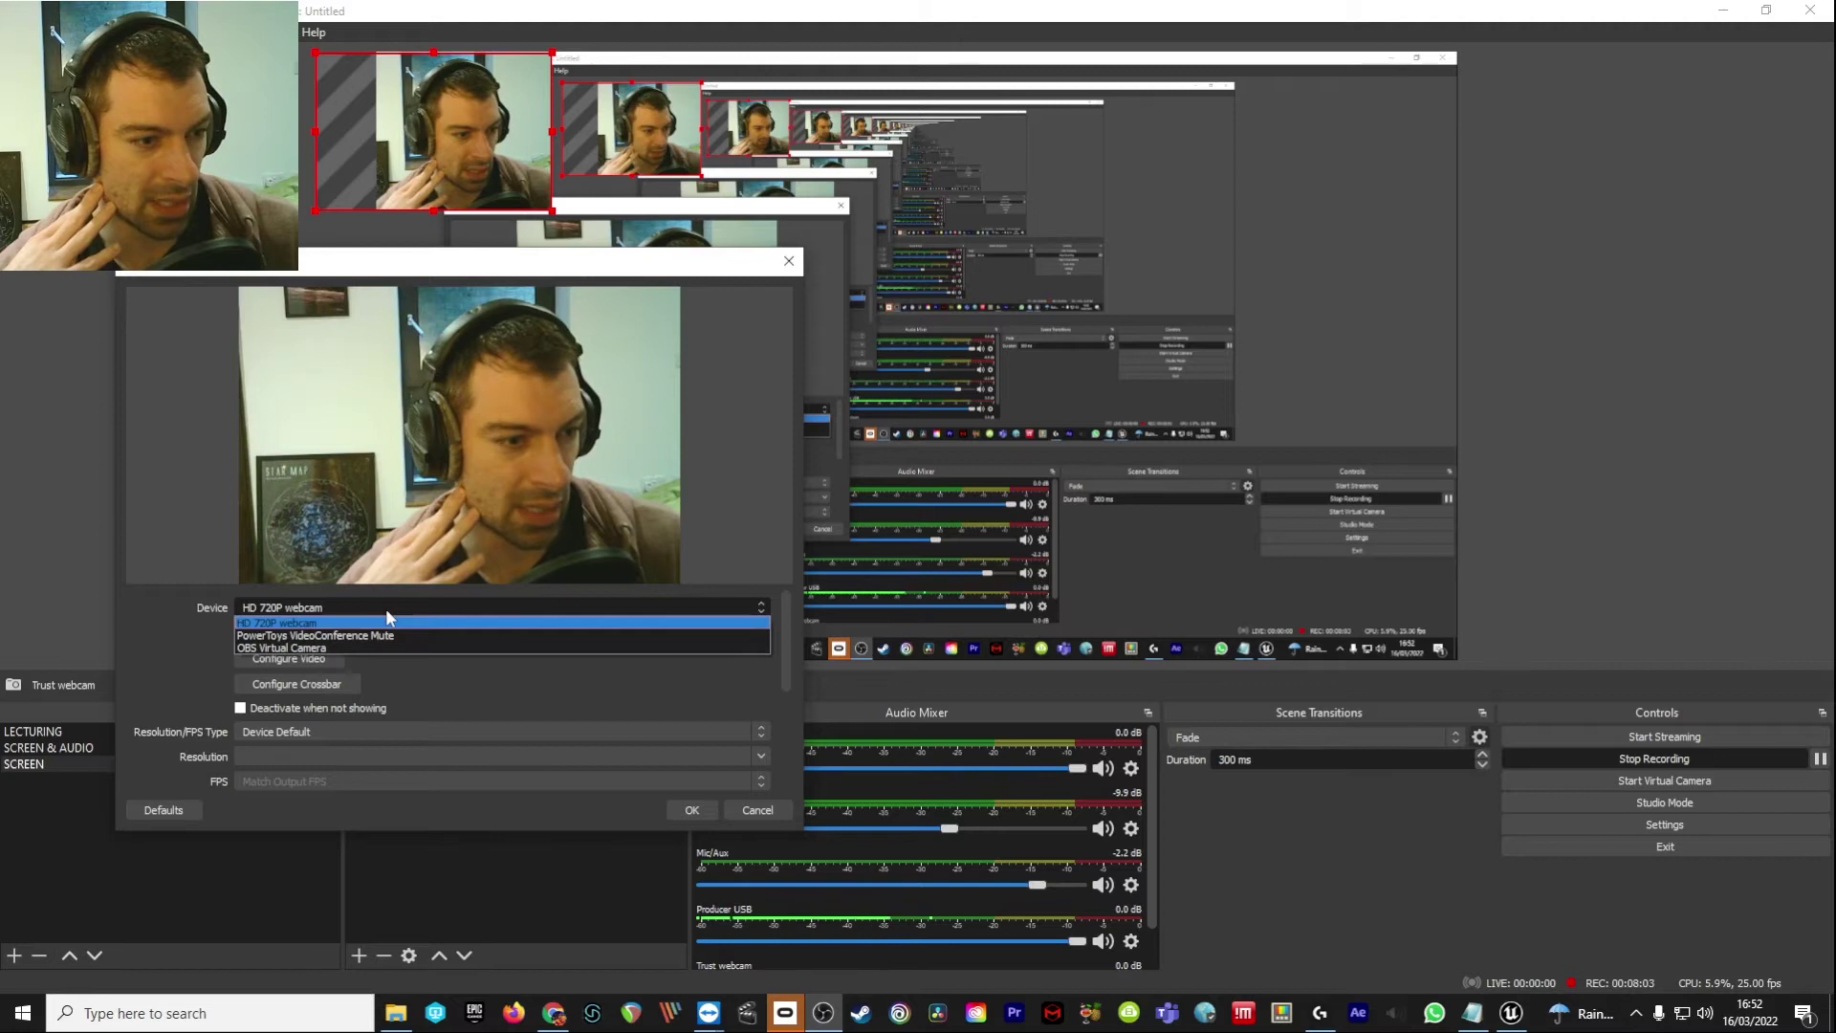
pyautogui.click(409, 645)
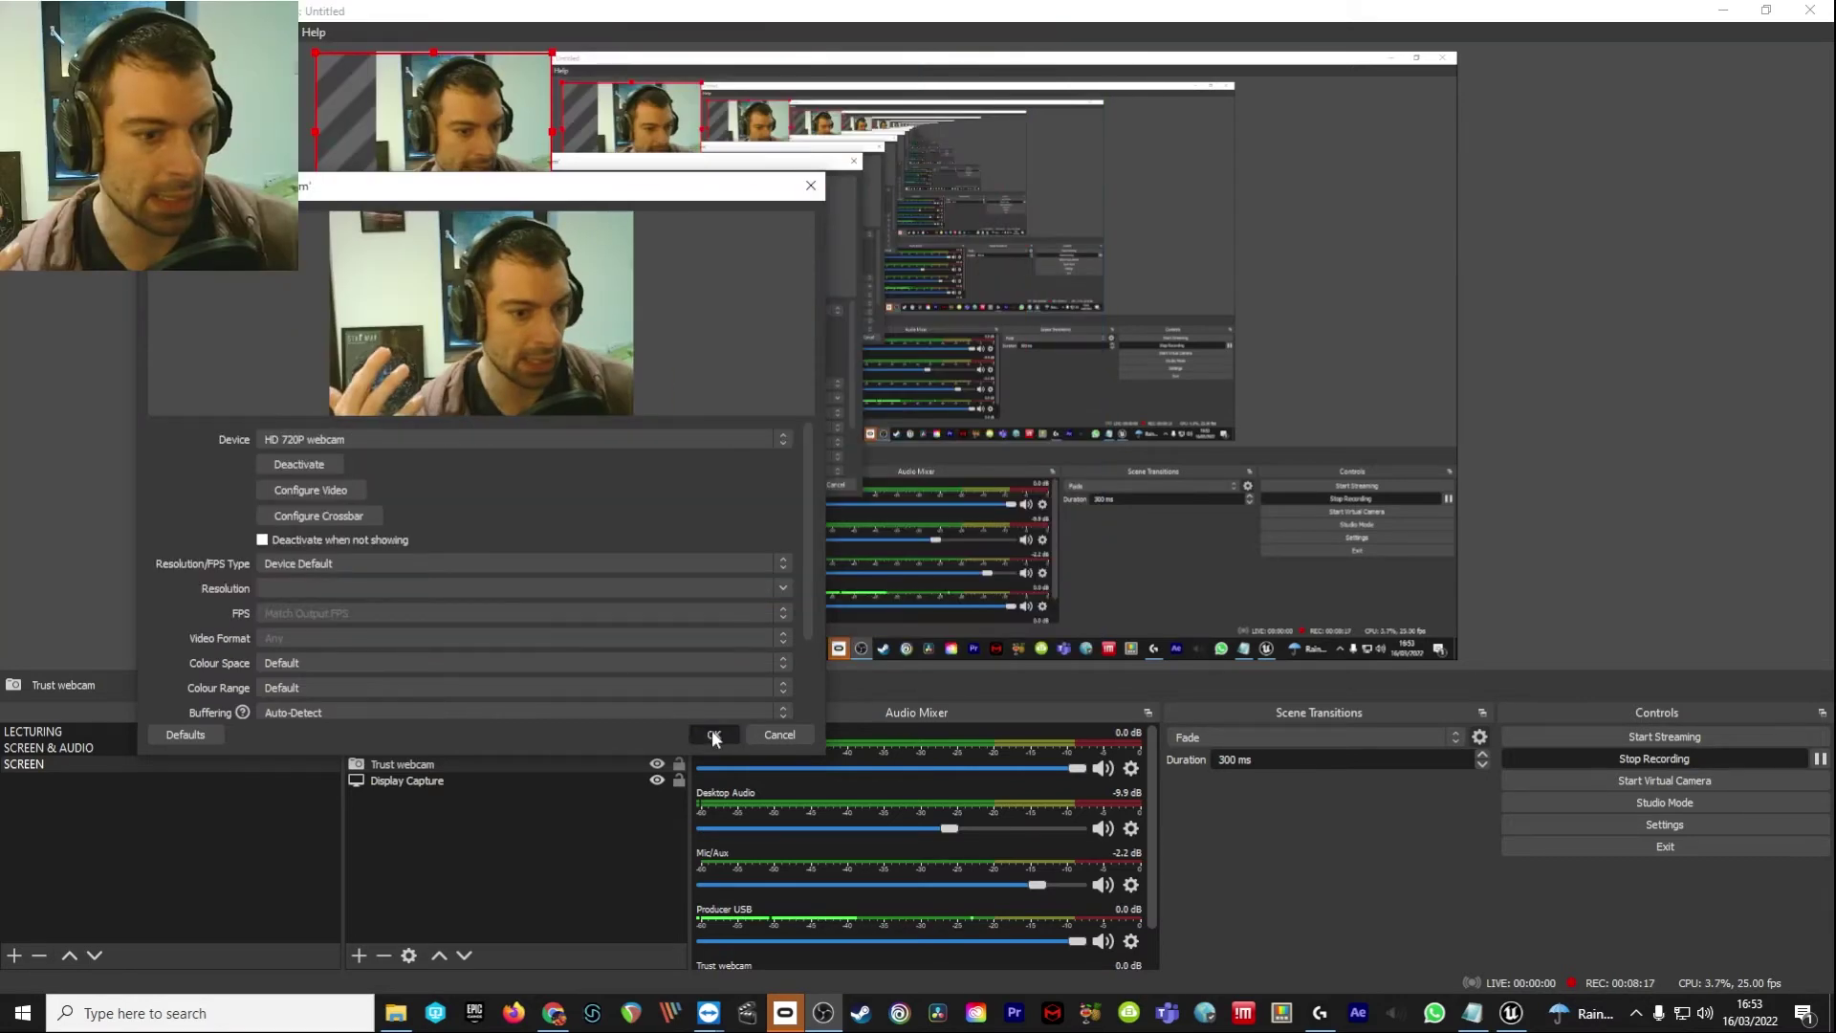
pyautogui.click(713, 734)
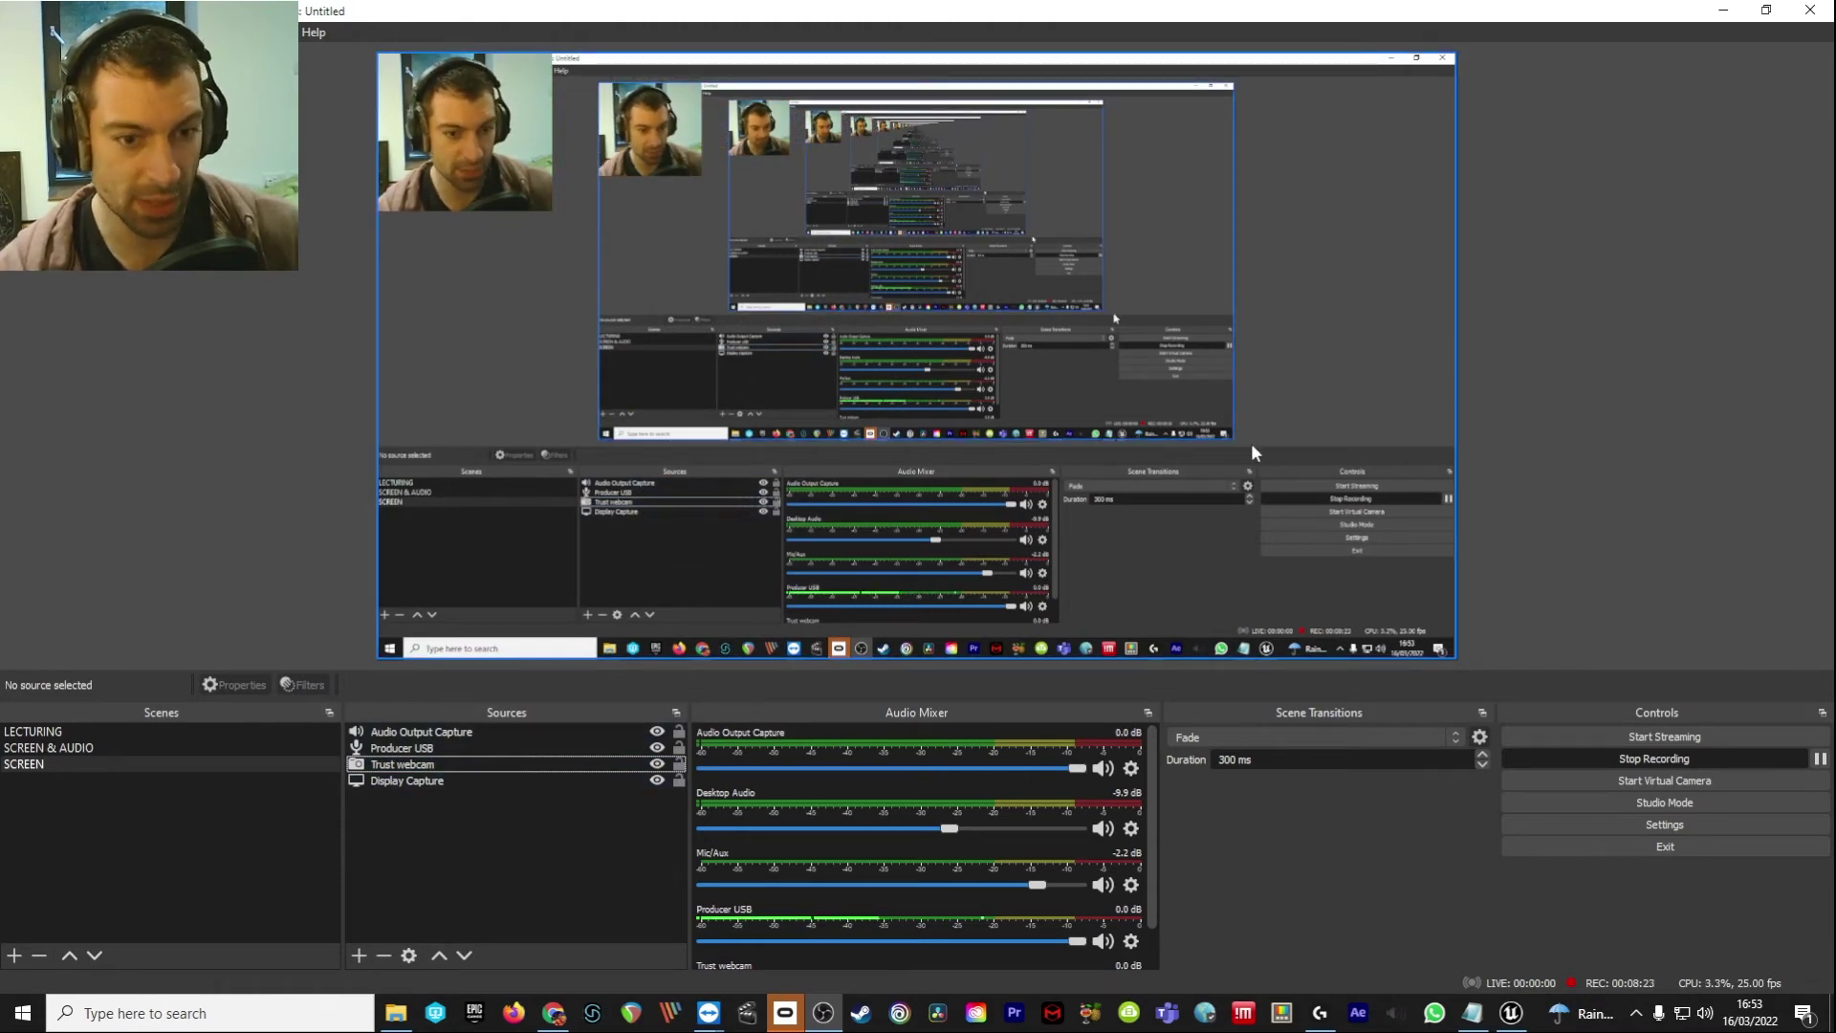
pyautogui.click(427, 767)
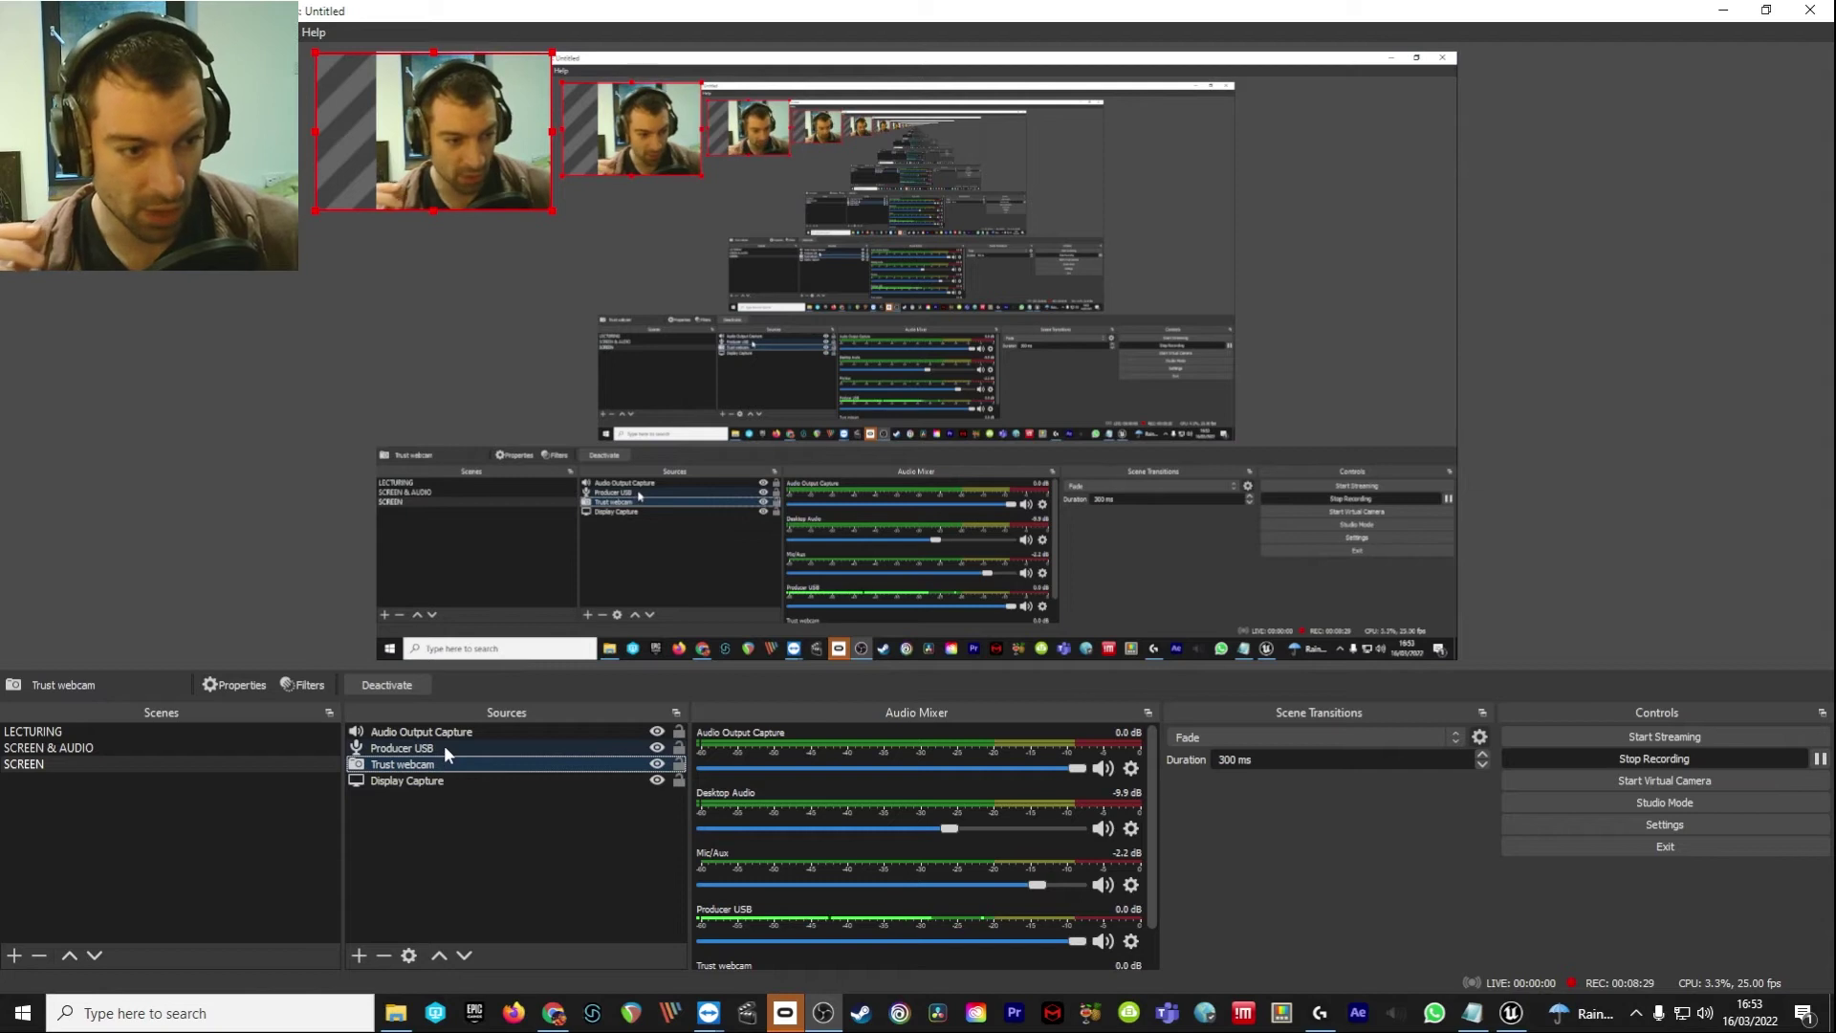
pyautogui.click(445, 750)
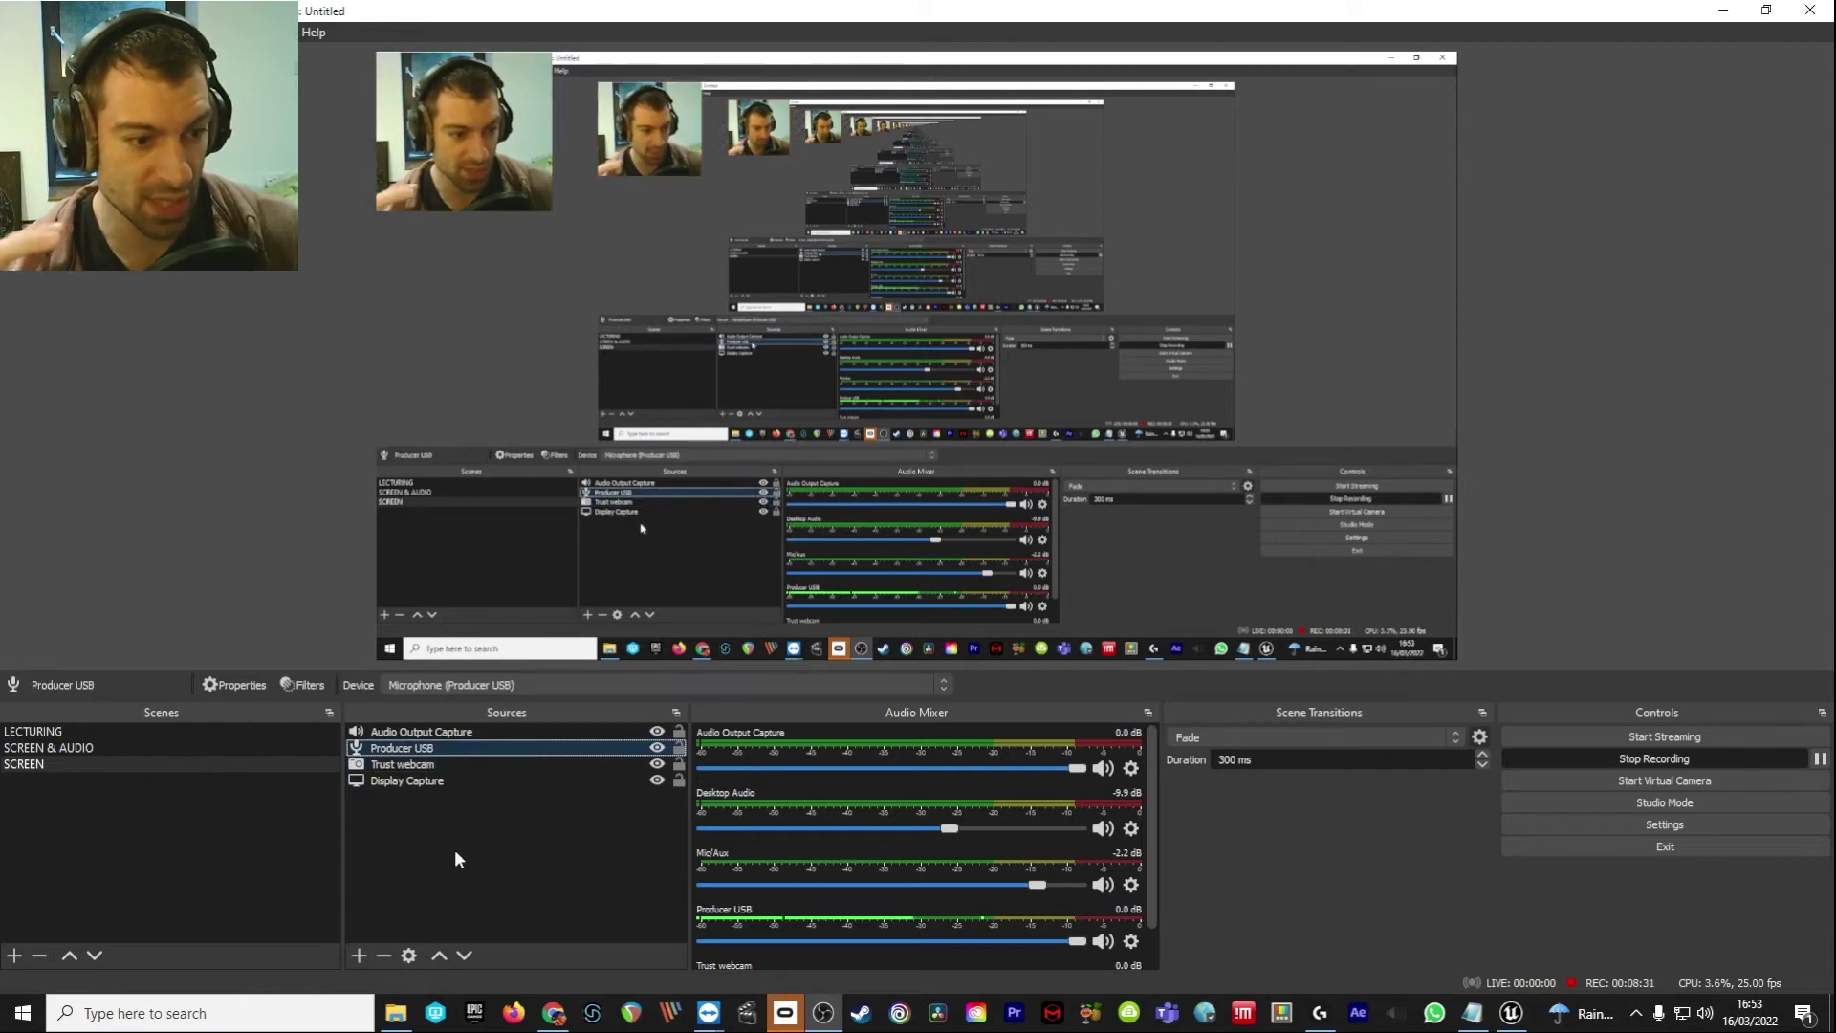
pyautogui.click(359, 955)
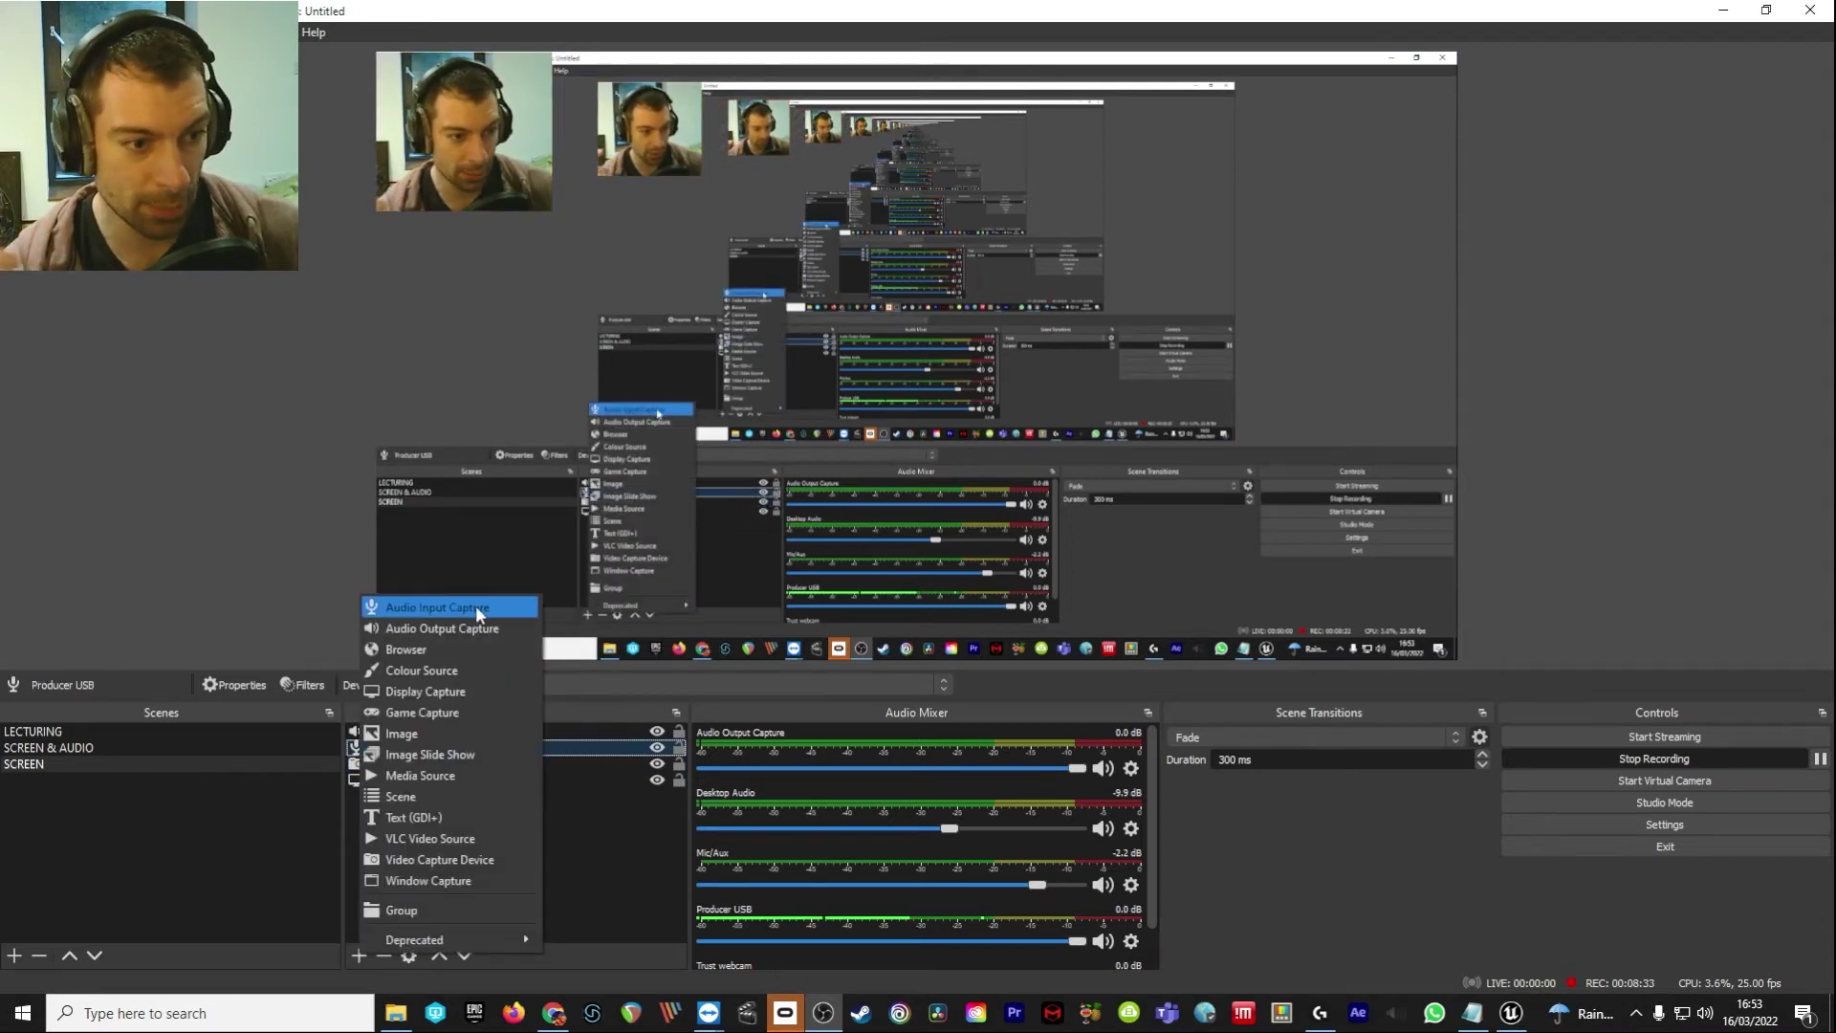
pyautogui.click(564, 839)
pyautogui.click(432, 731)
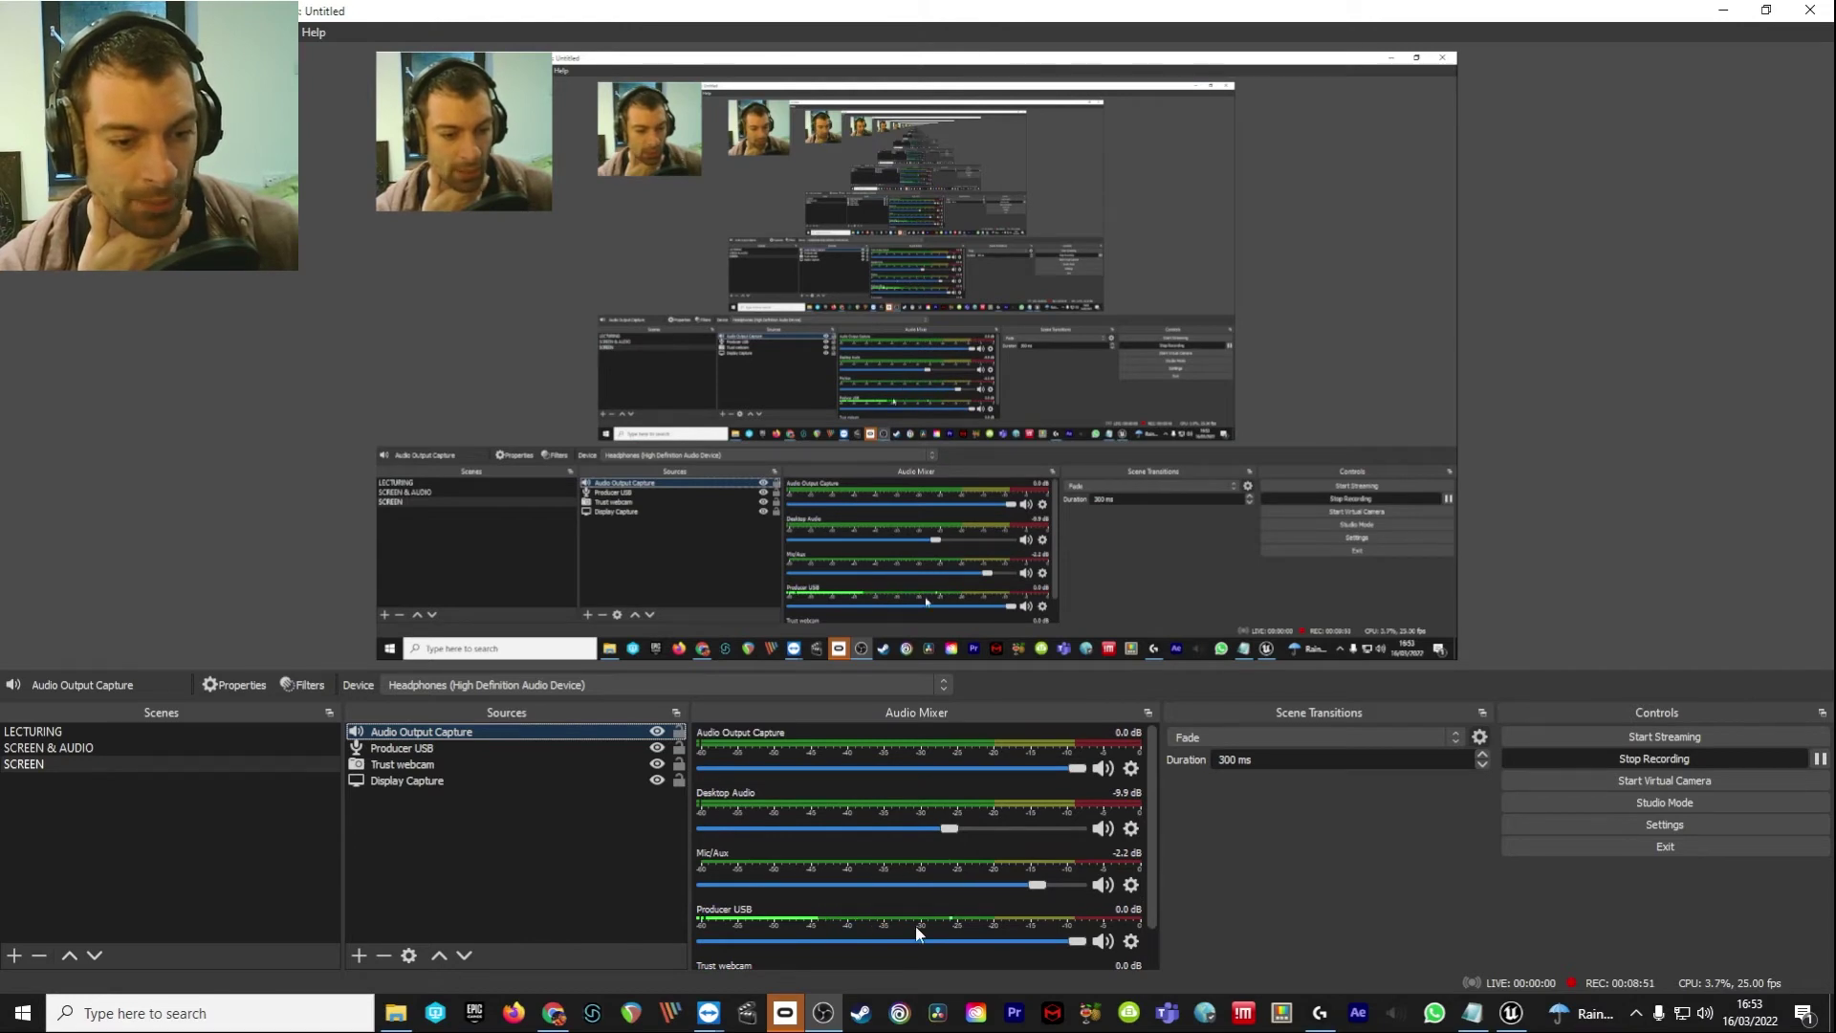
# Check the Producer USB source's device properties from its audio mixer channel without changing them.
pyautogui.moveTo(1077, 941)
pyautogui.mouseDown()
pyautogui.moveTo(714, 951)
pyautogui.moveTo(1079, 955)
pyautogui.mouseUp()
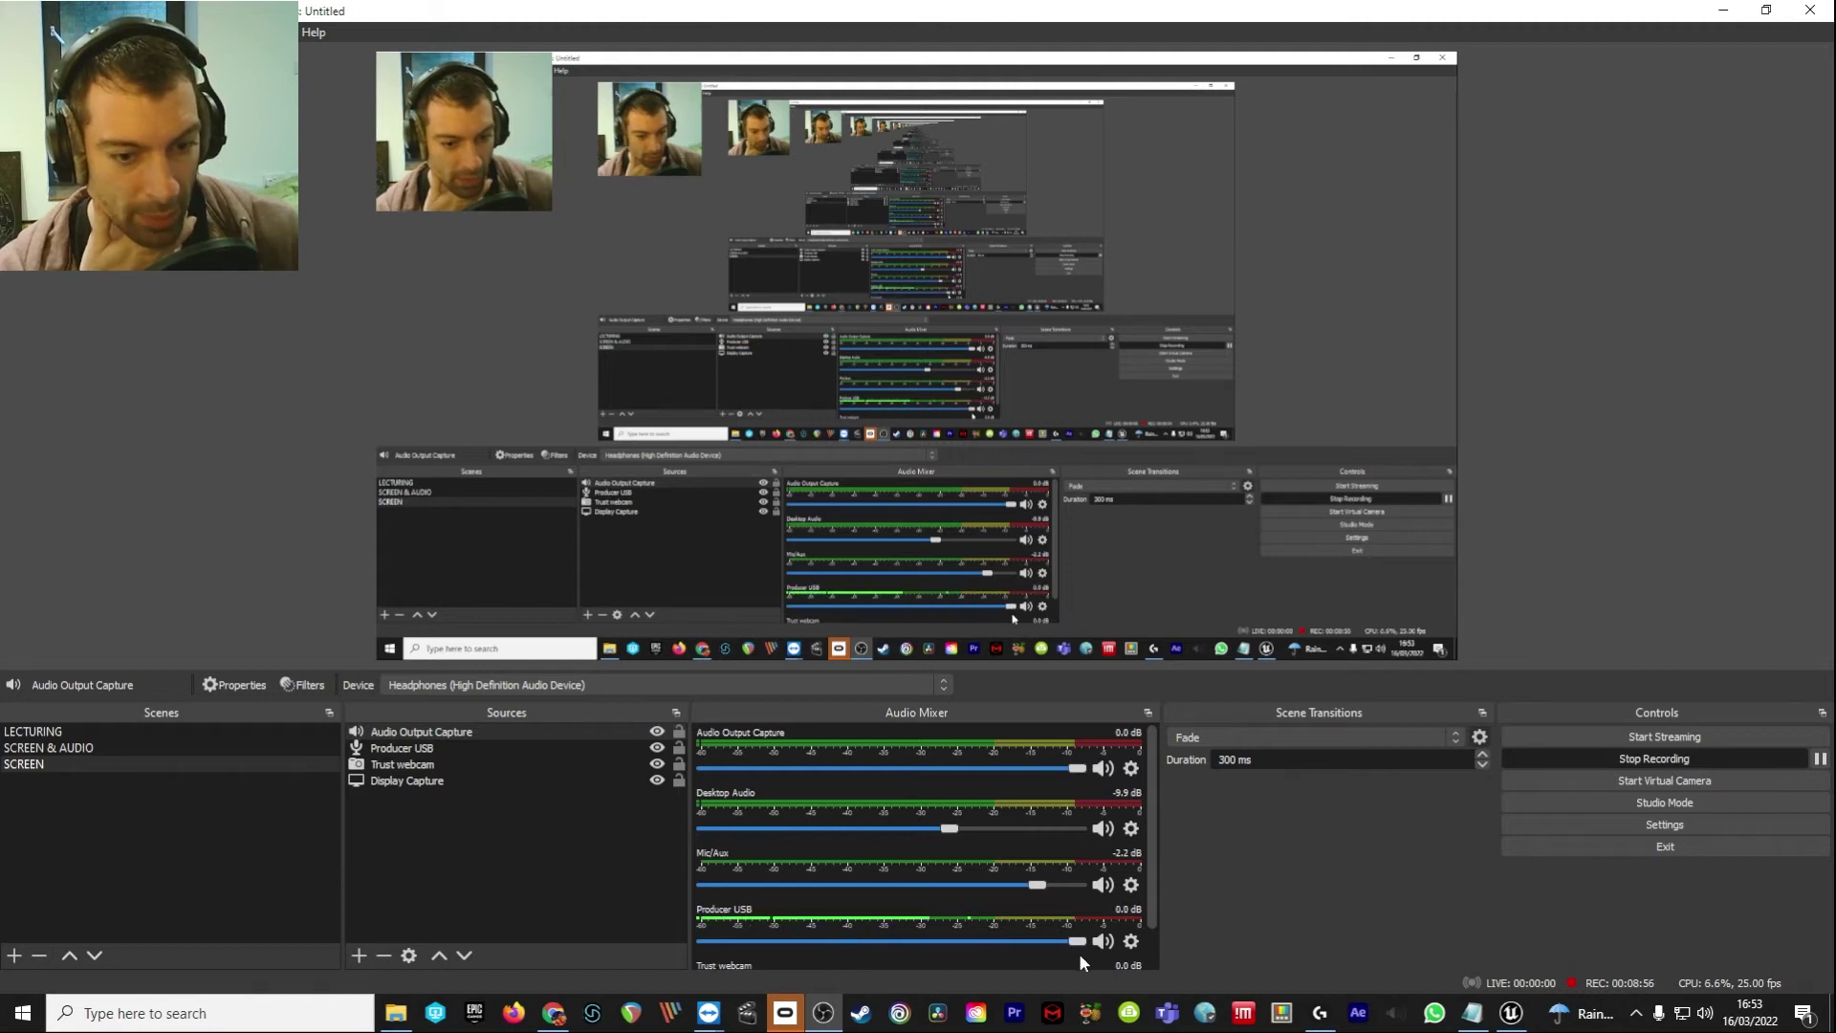
pyautogui.click(1132, 944)
pyautogui.click(1180, 905)
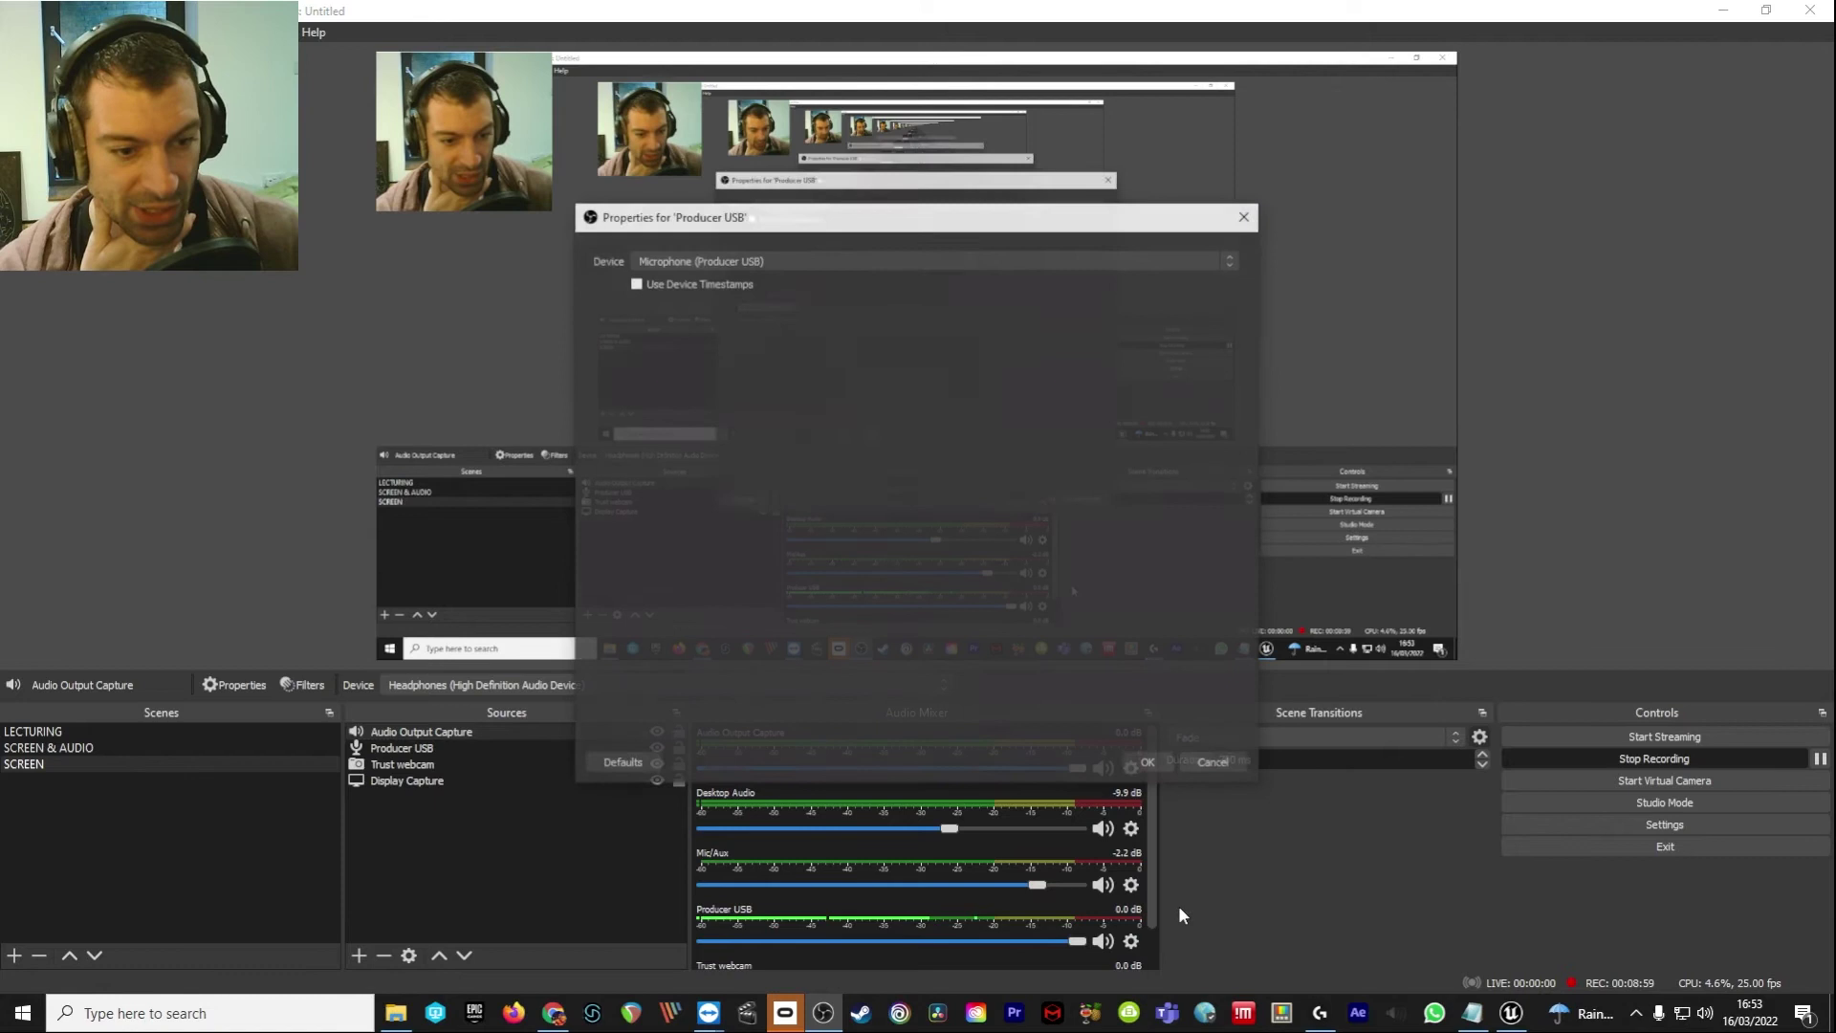
pyautogui.click(1196, 765)
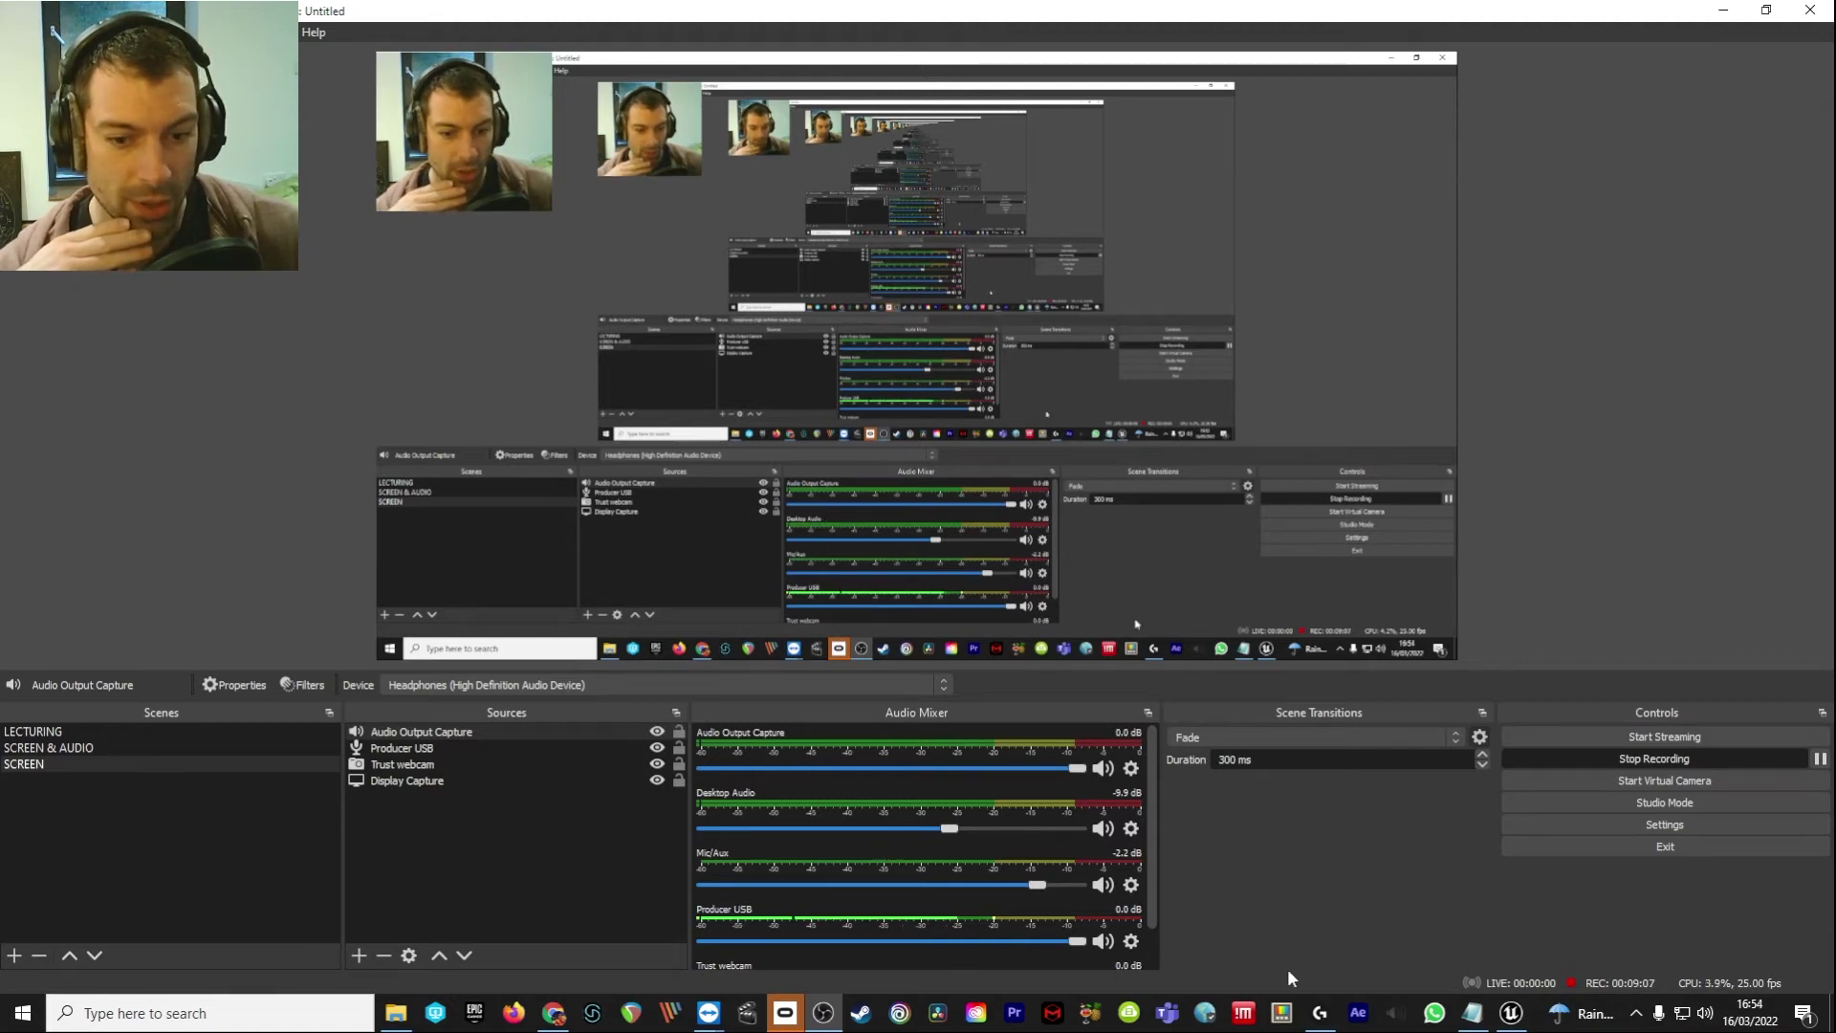
# Play the vehicle level in Unreal Editor with the OBS audio mixer in view, stop it and return to OBS Studio.
pyautogui.click(1511, 1014)
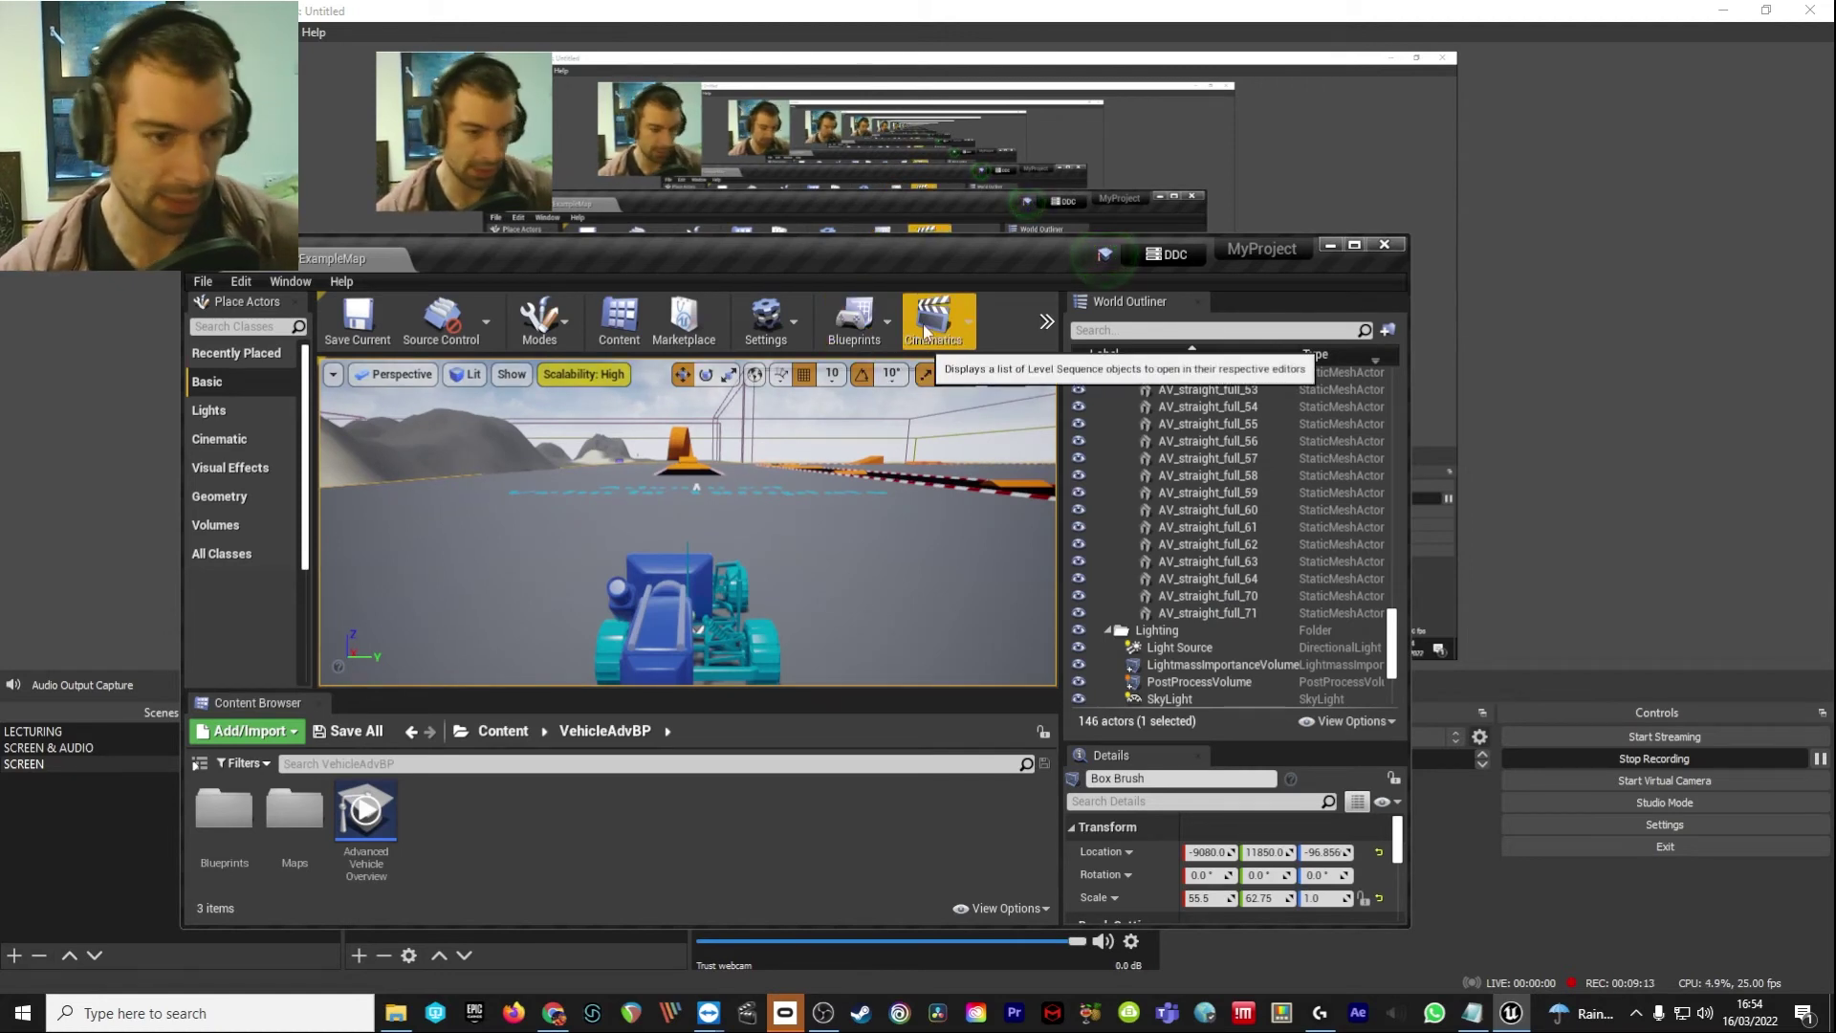
pyautogui.hotkey('alt', 'p')
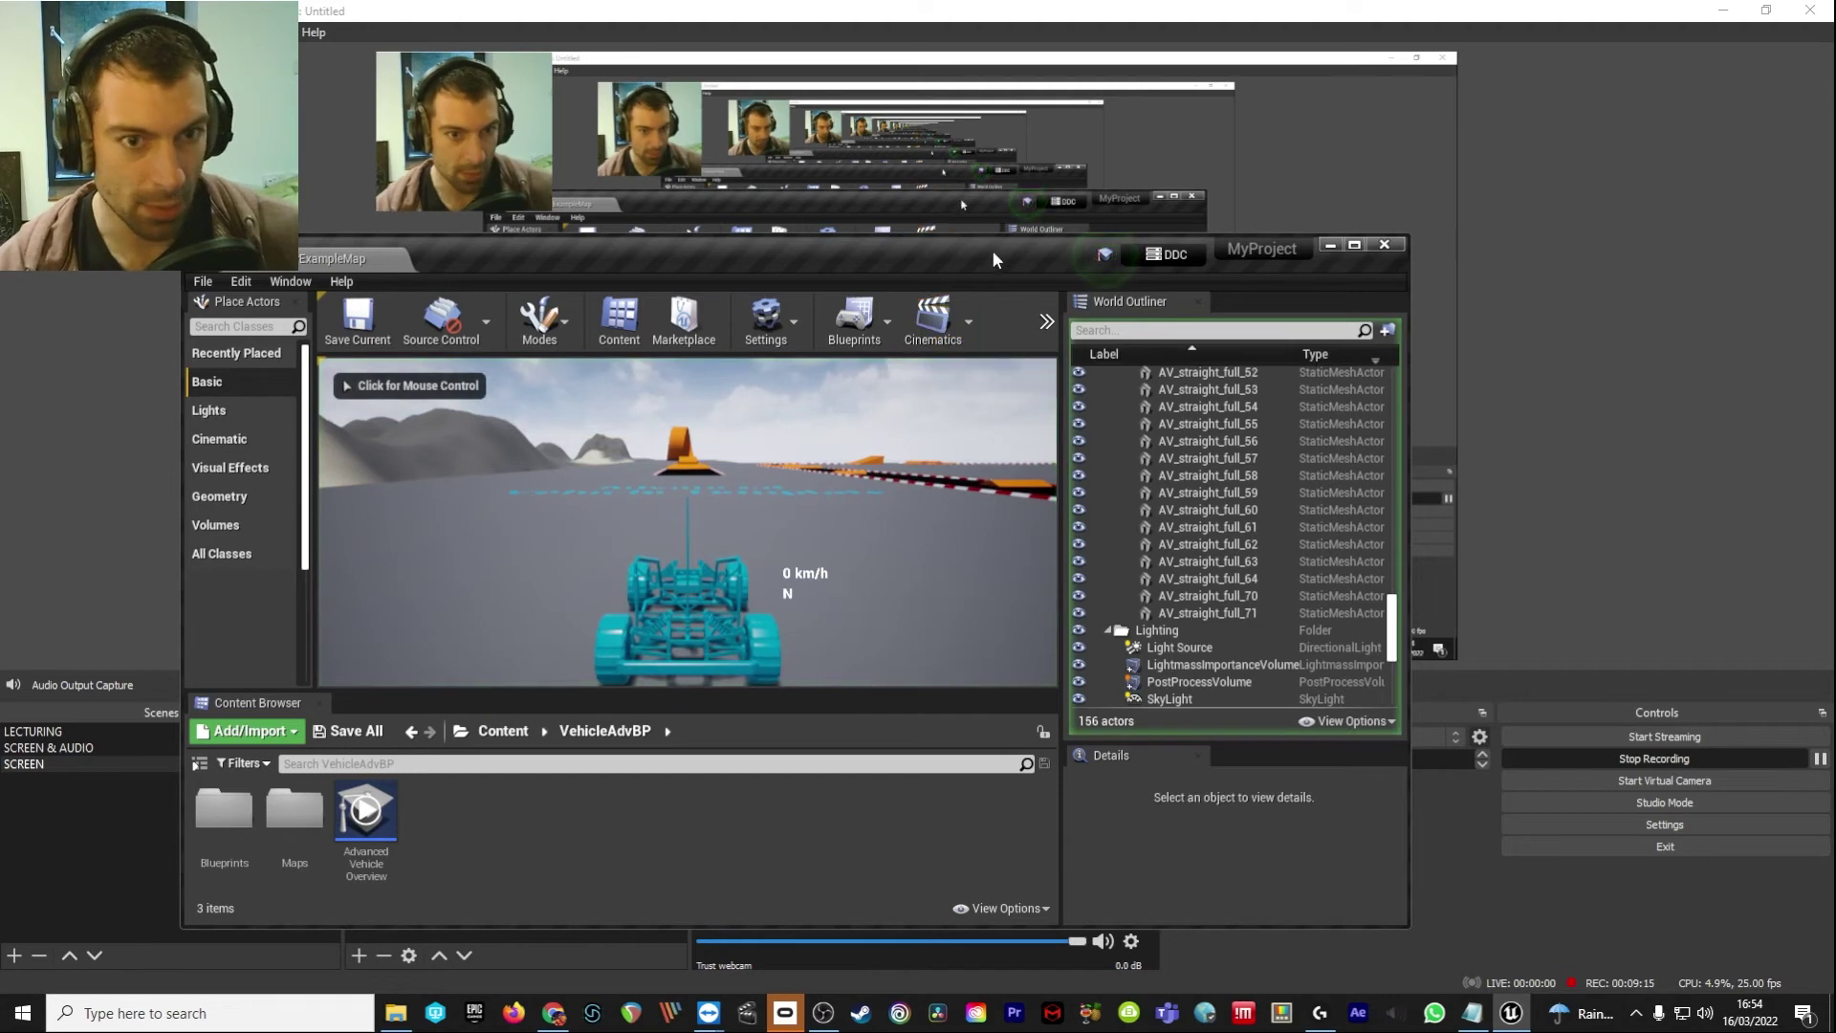
pyautogui.moveTo(991, 250); pyautogui.dragTo(943, 43)
pyautogui.press('Escape')
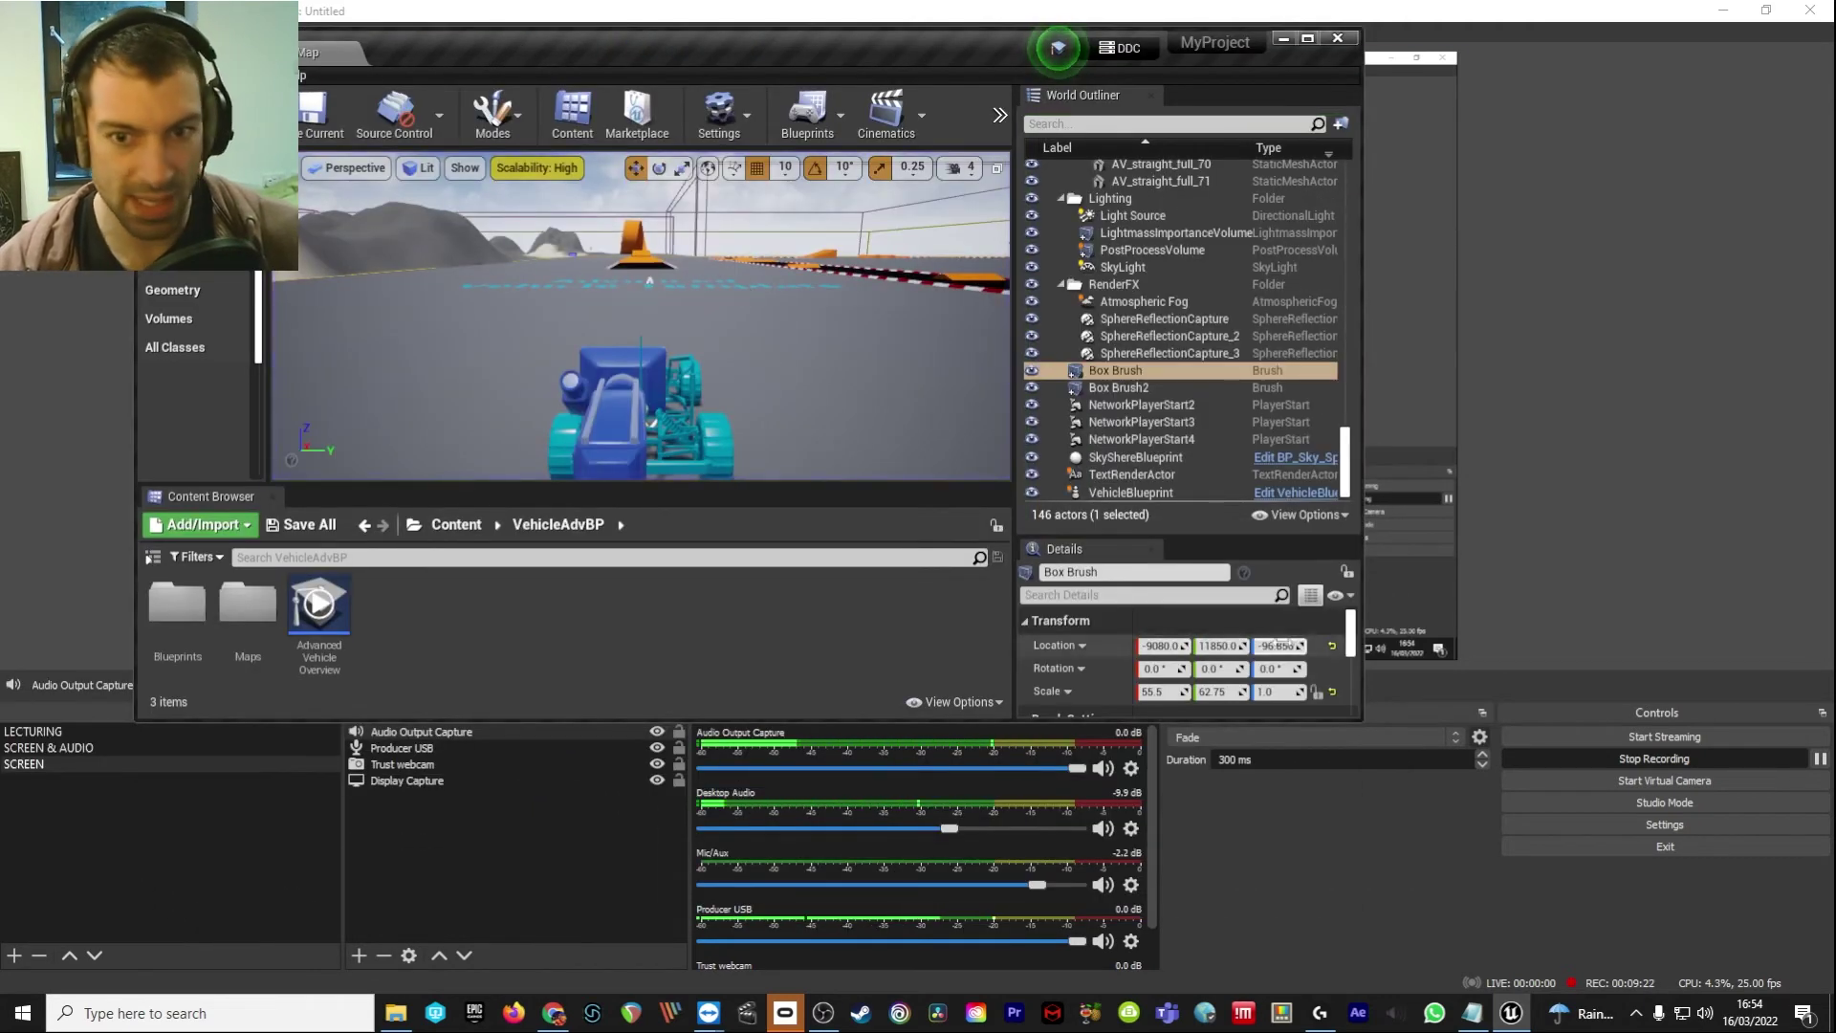
pyautogui.click(1576, 396)
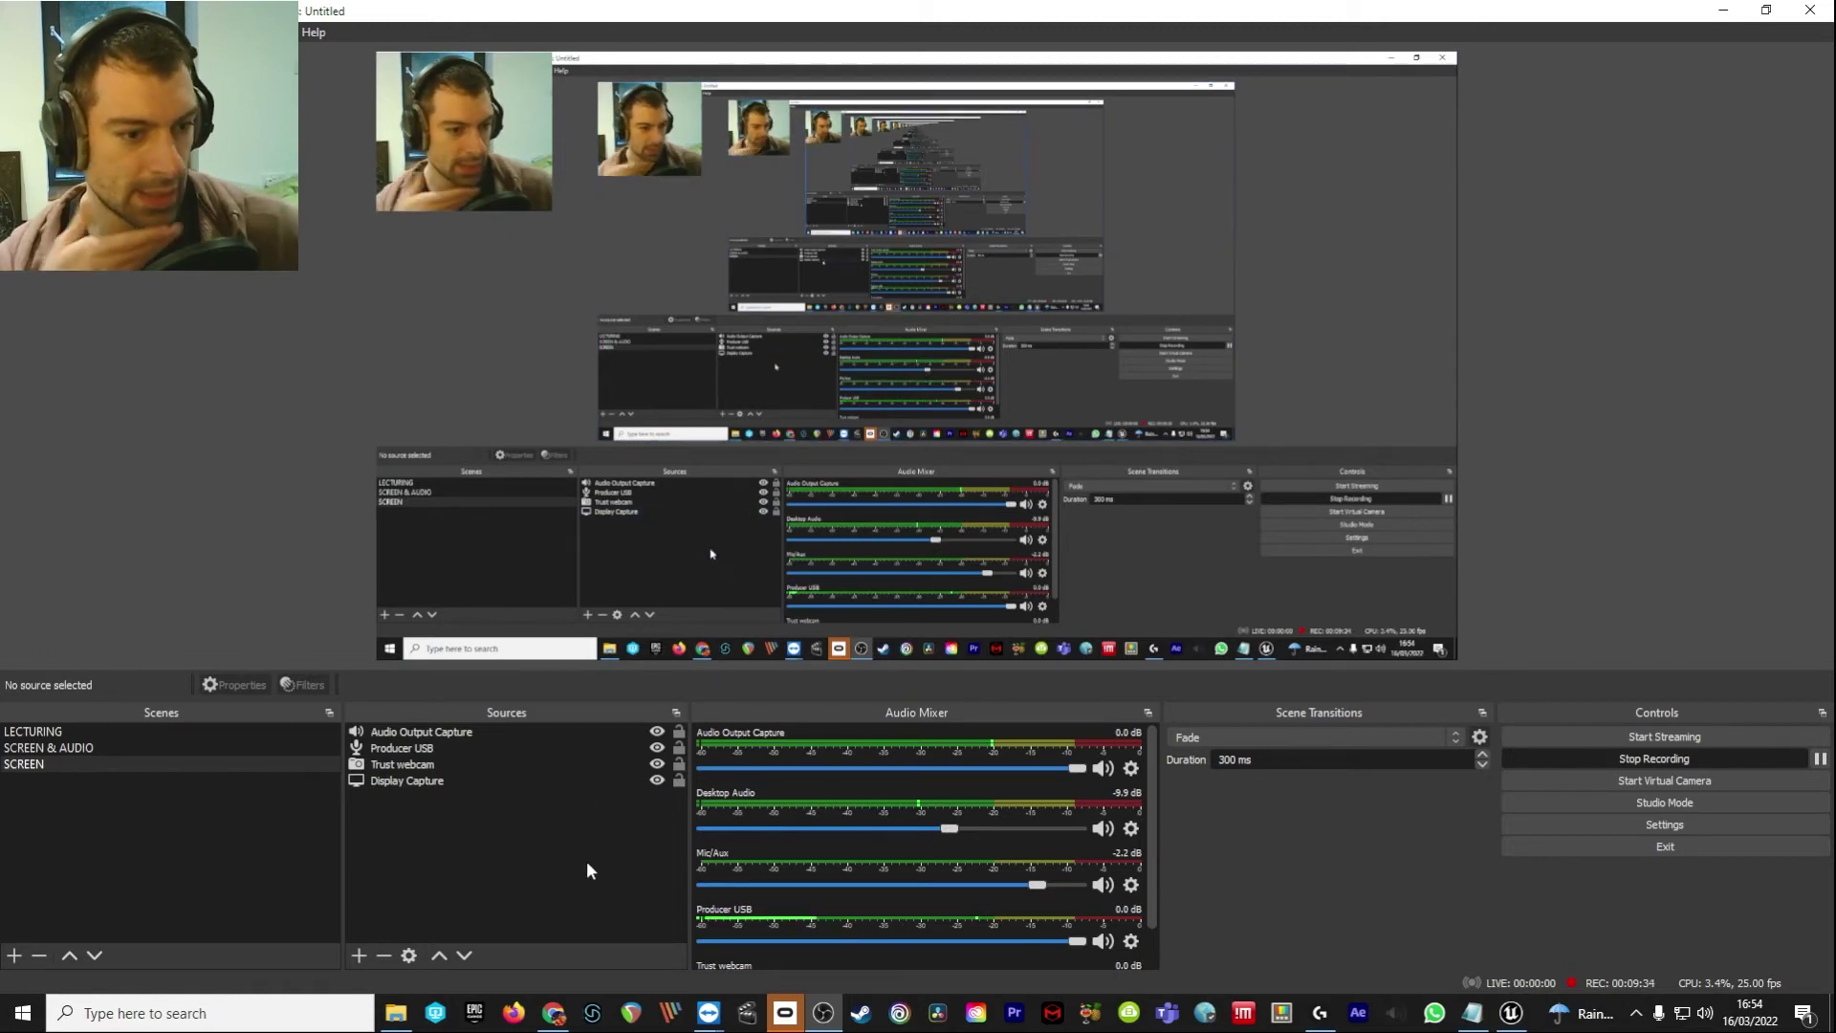
pyautogui.click(361, 954)
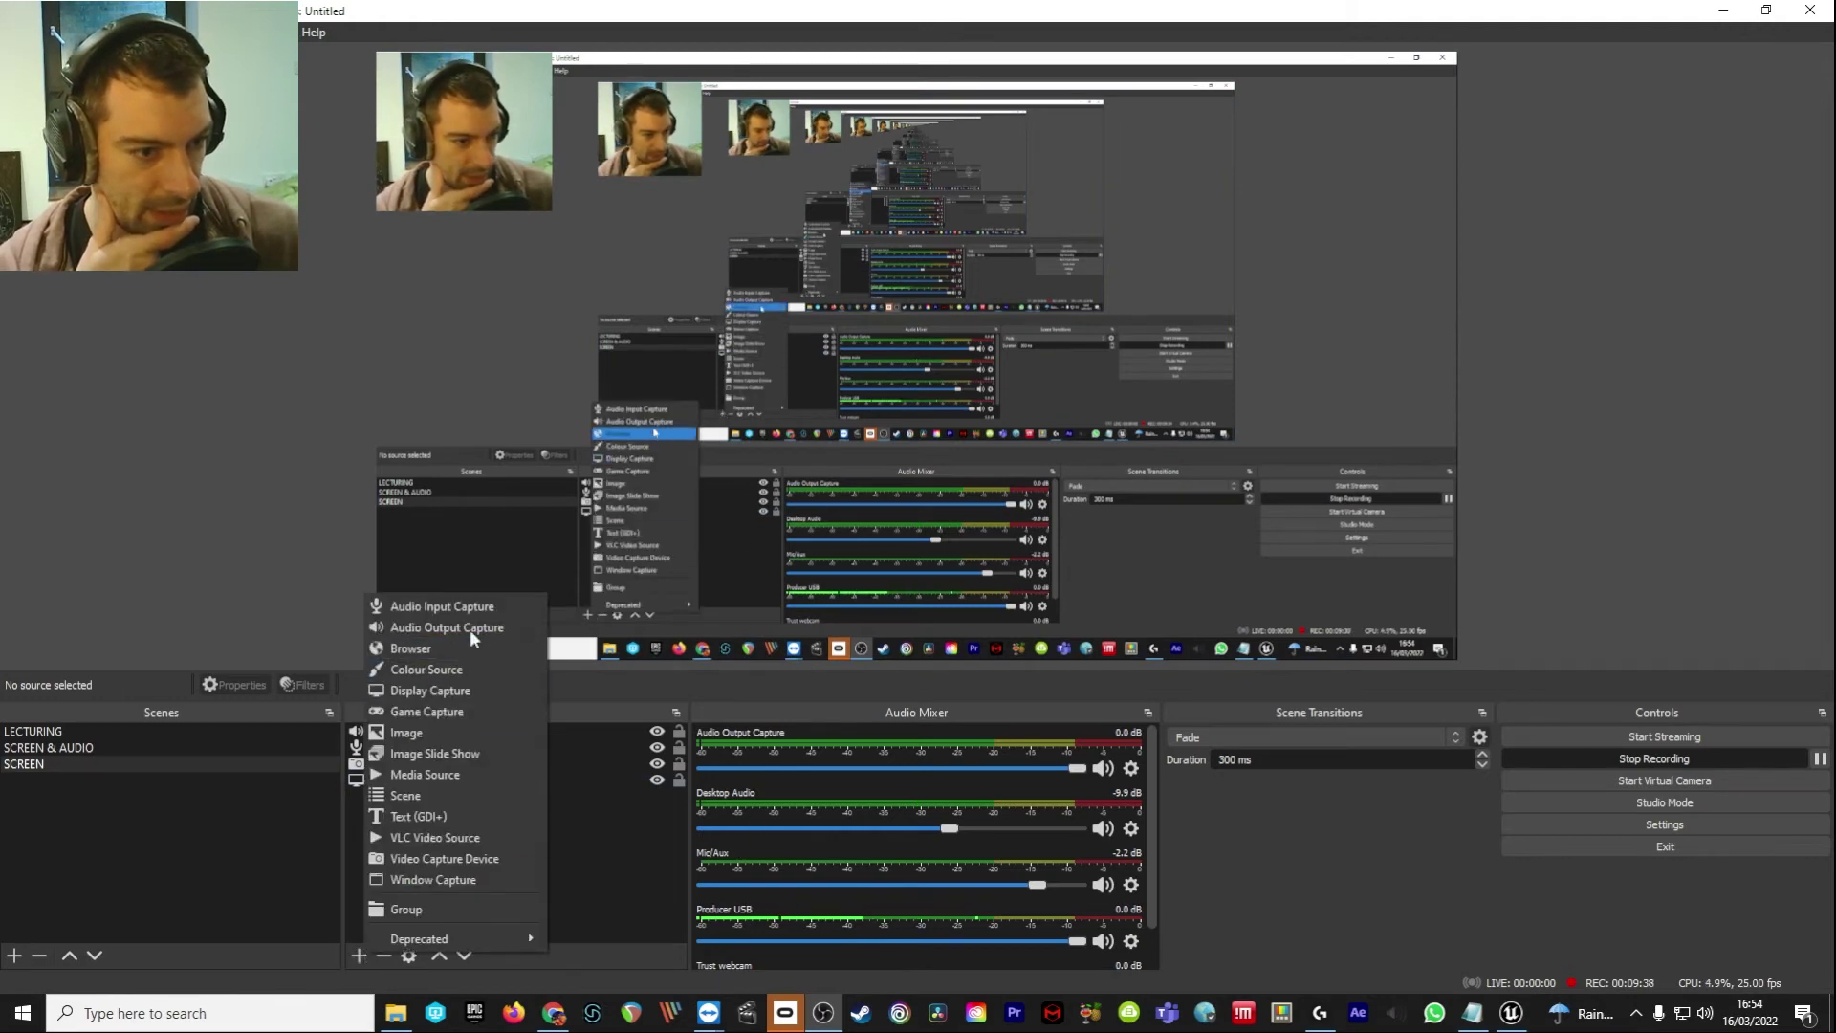
pyautogui.click(585, 856)
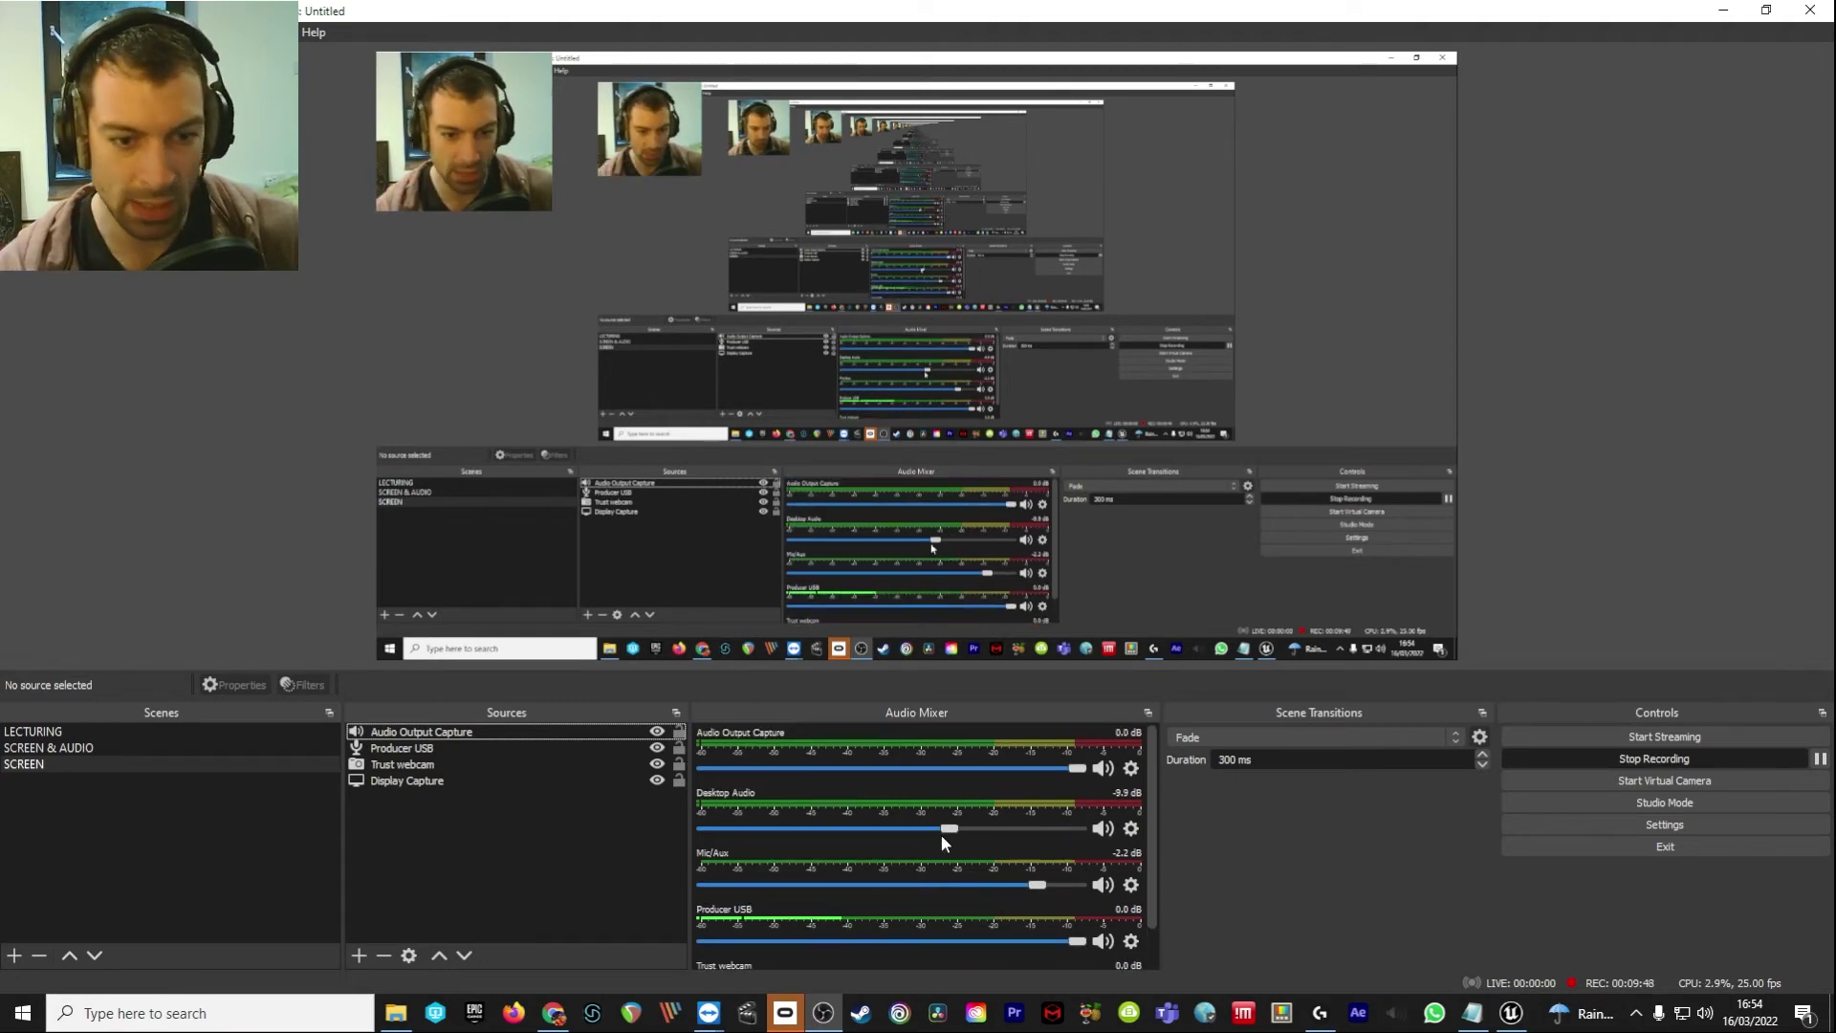
# Lower the Desktop Audio volume to -10.5 dB in the audio mixer and mute that channel.
pyautogui.moveTo(949, 828)
pyautogui.mouseDown()
pyautogui.moveTo(1093, 842)
pyautogui.moveTo(944, 832)
pyautogui.mouseUp()
pyautogui.click(1102, 828)
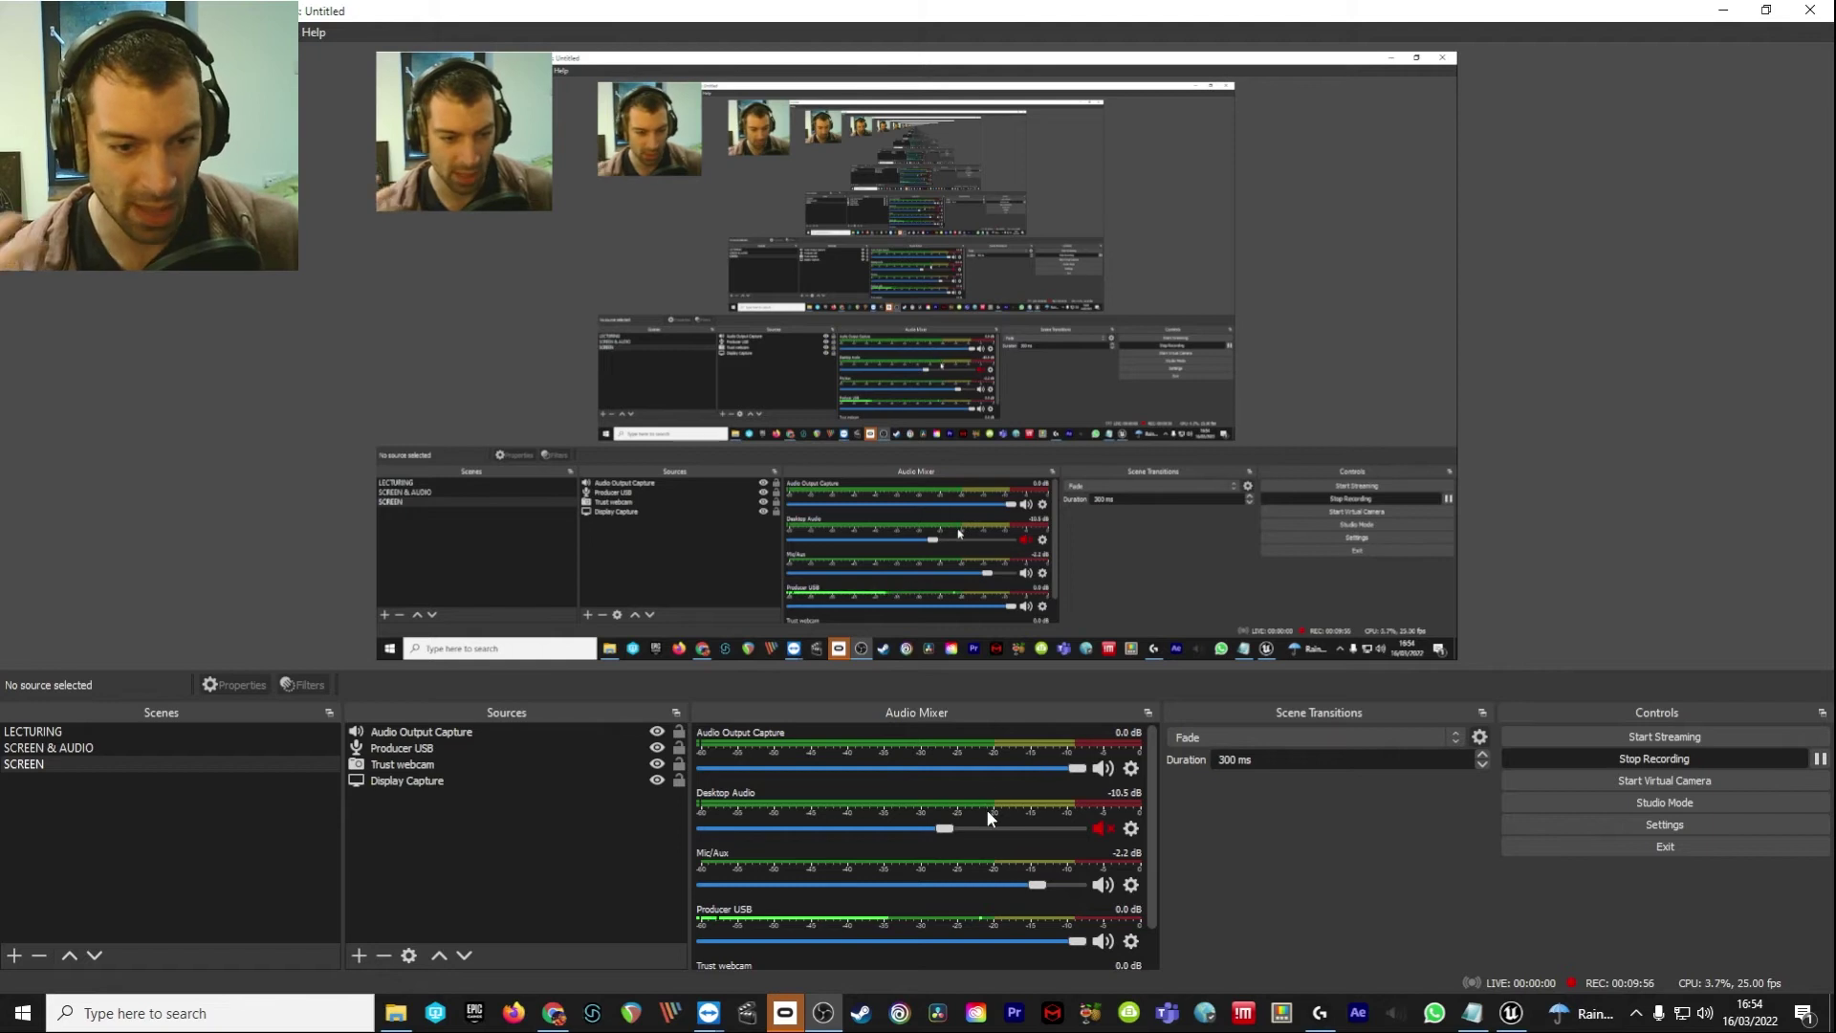
pyautogui.scroll(-1, 986, 811)
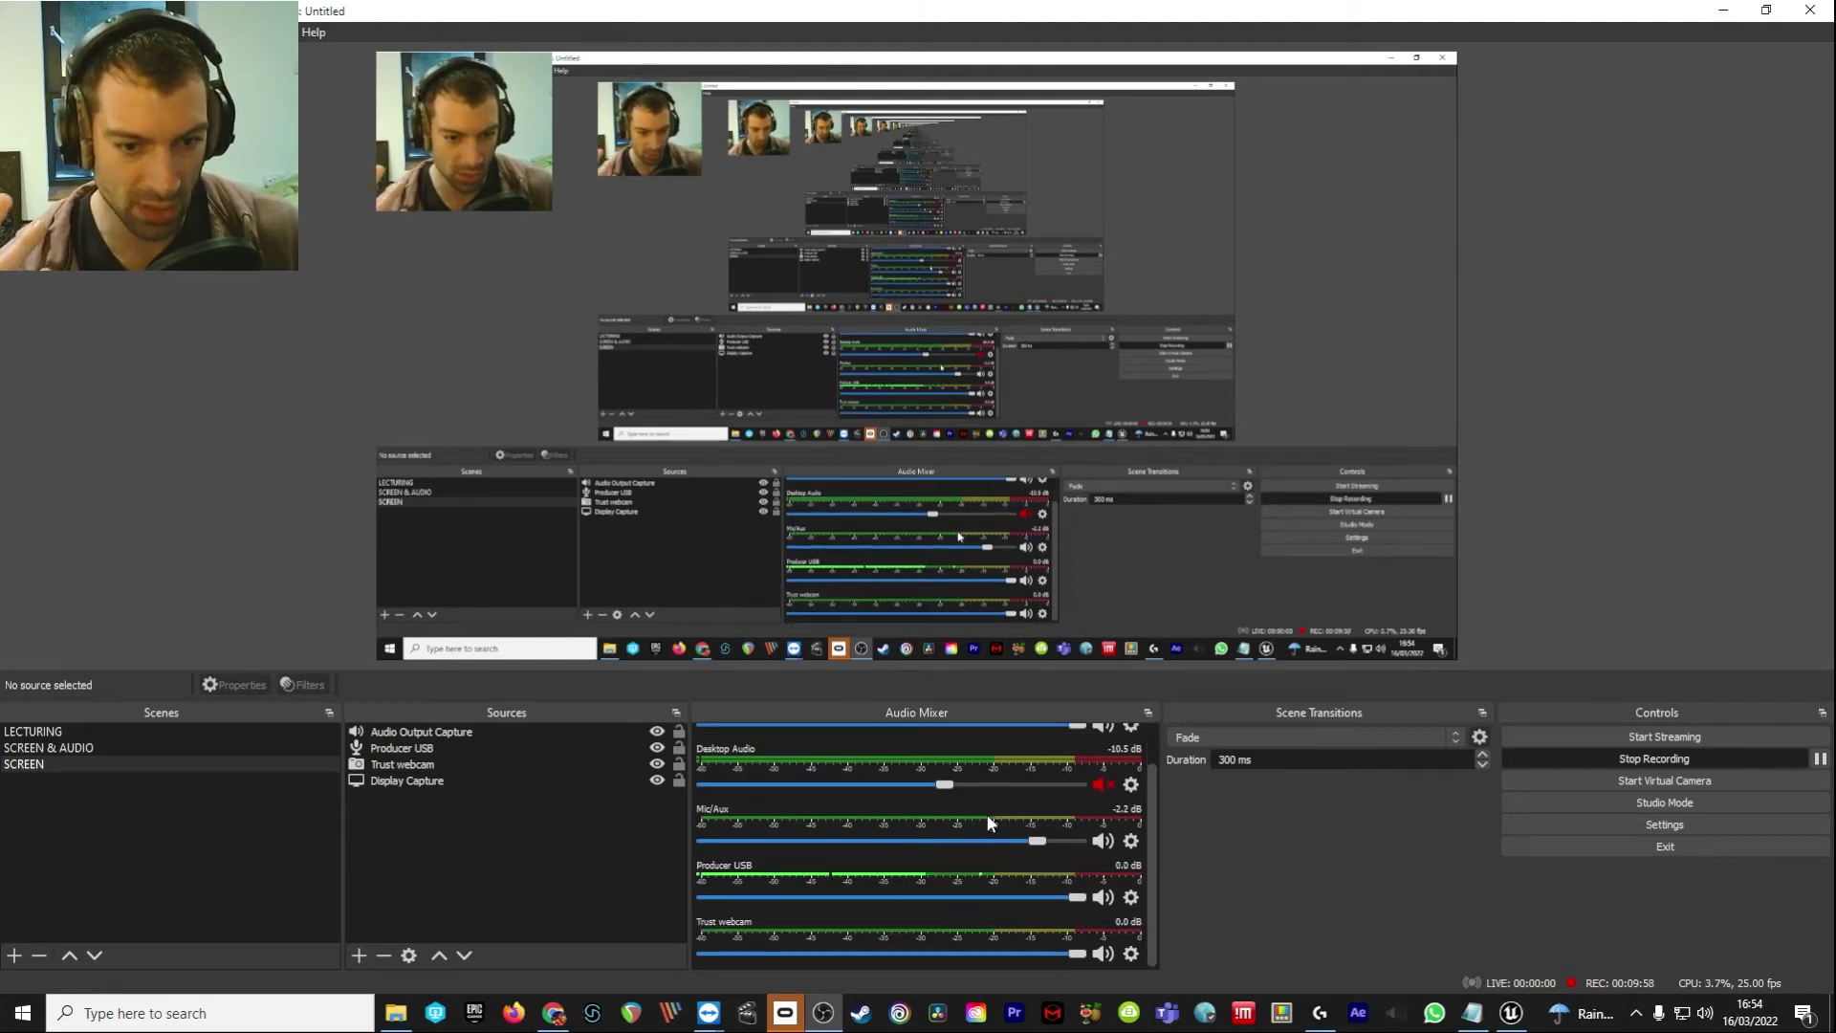
pyautogui.scroll(1, 985, 813)
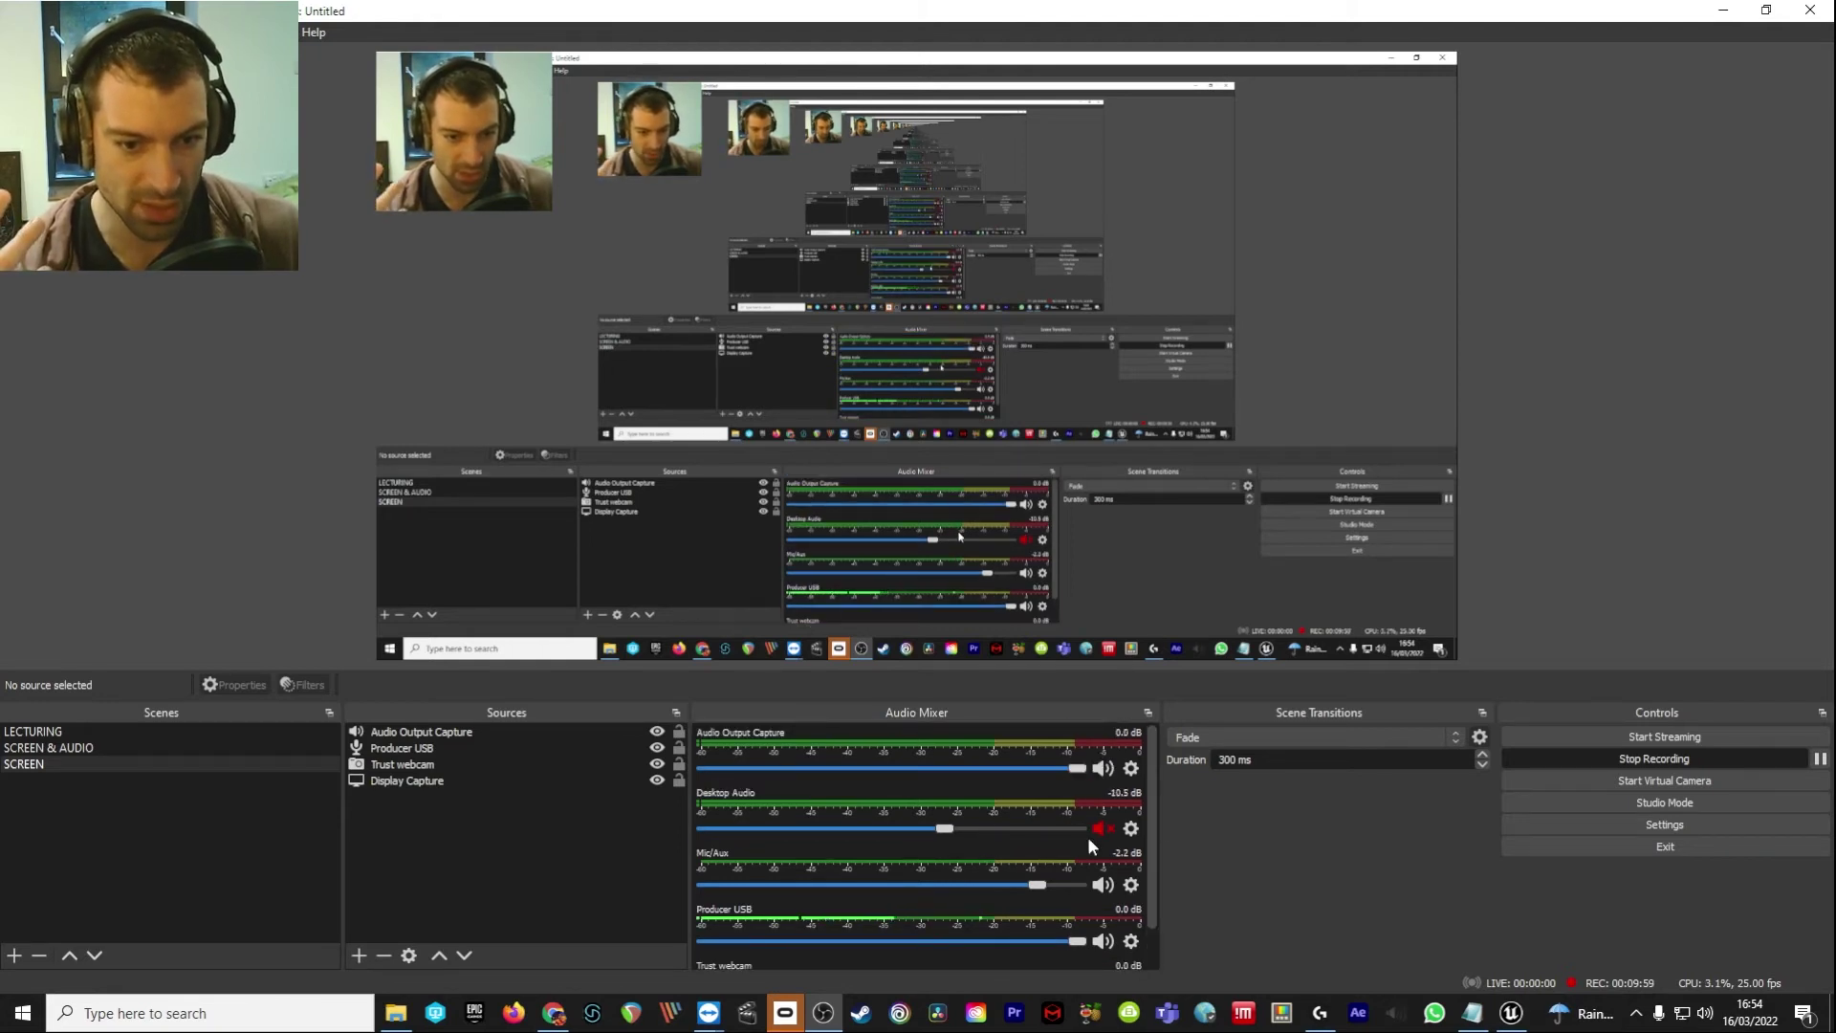
# Play the vehicle level in Unreal Editor and lower OBS Studio's Audio Output Capture volume to -33.9 dB.
pyautogui.click(1510, 1013)
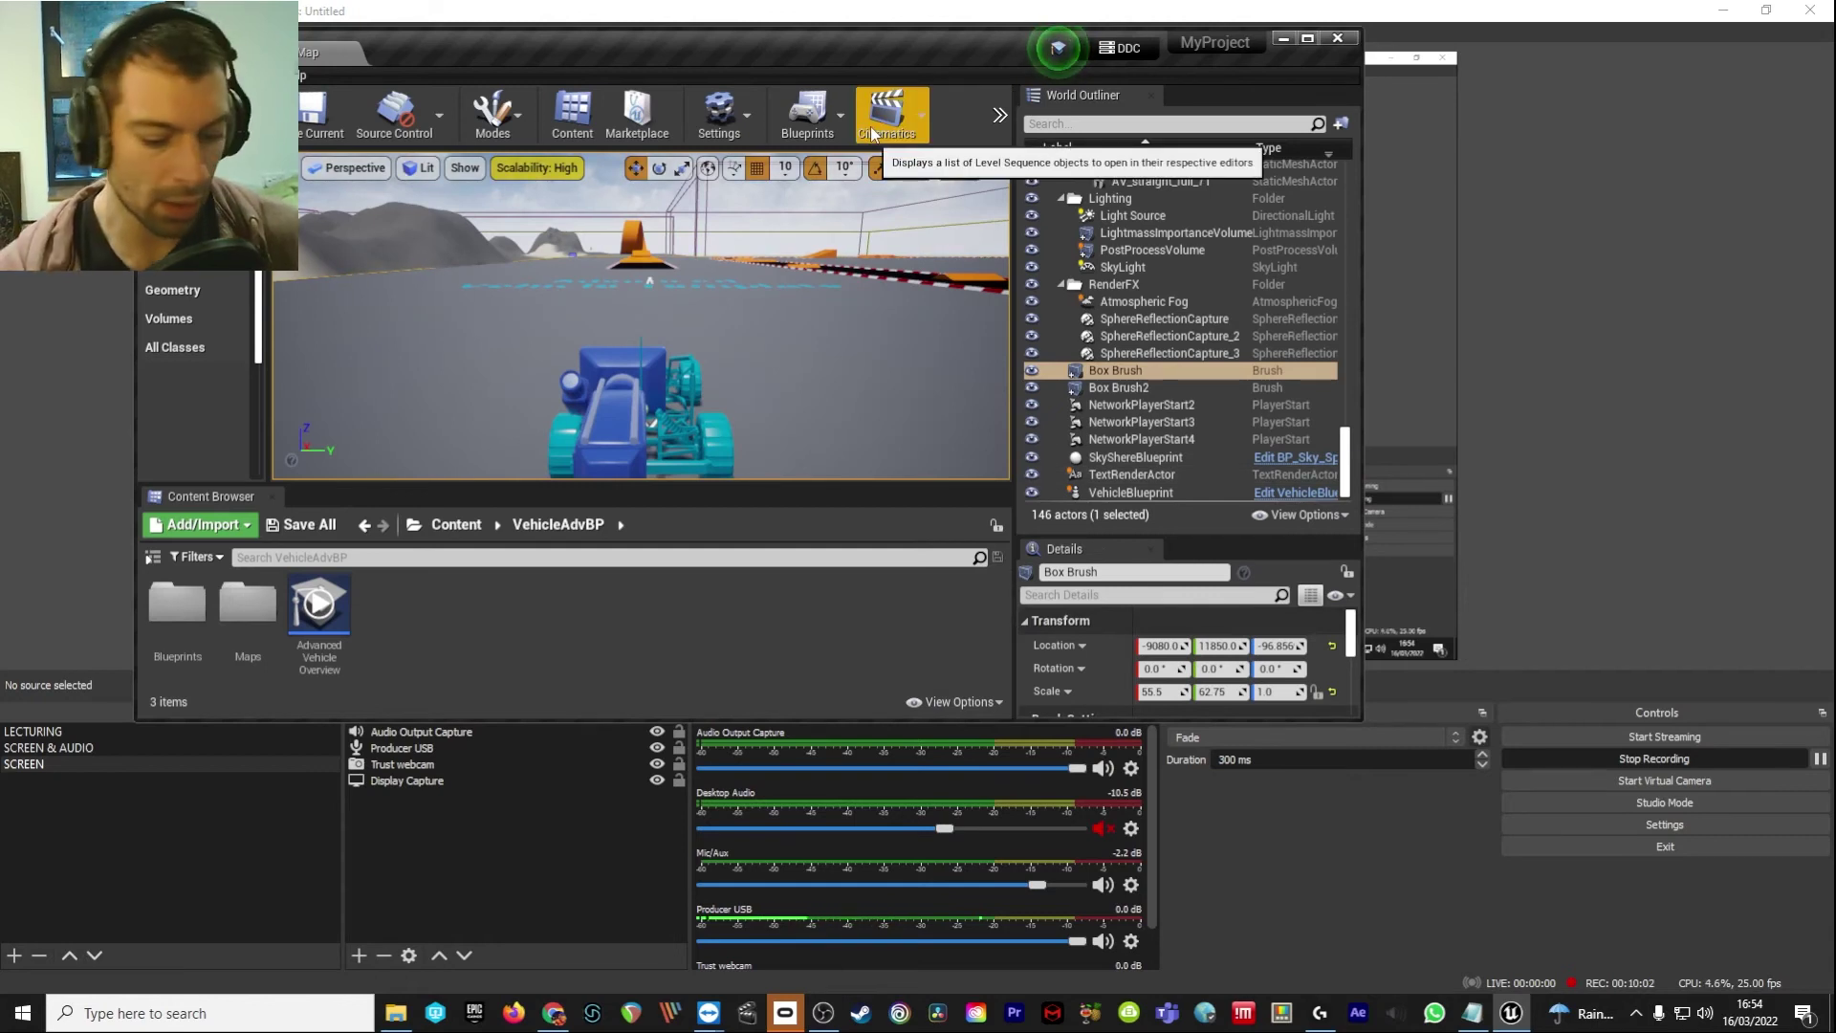
pyautogui.hotkey('alt', 'p')
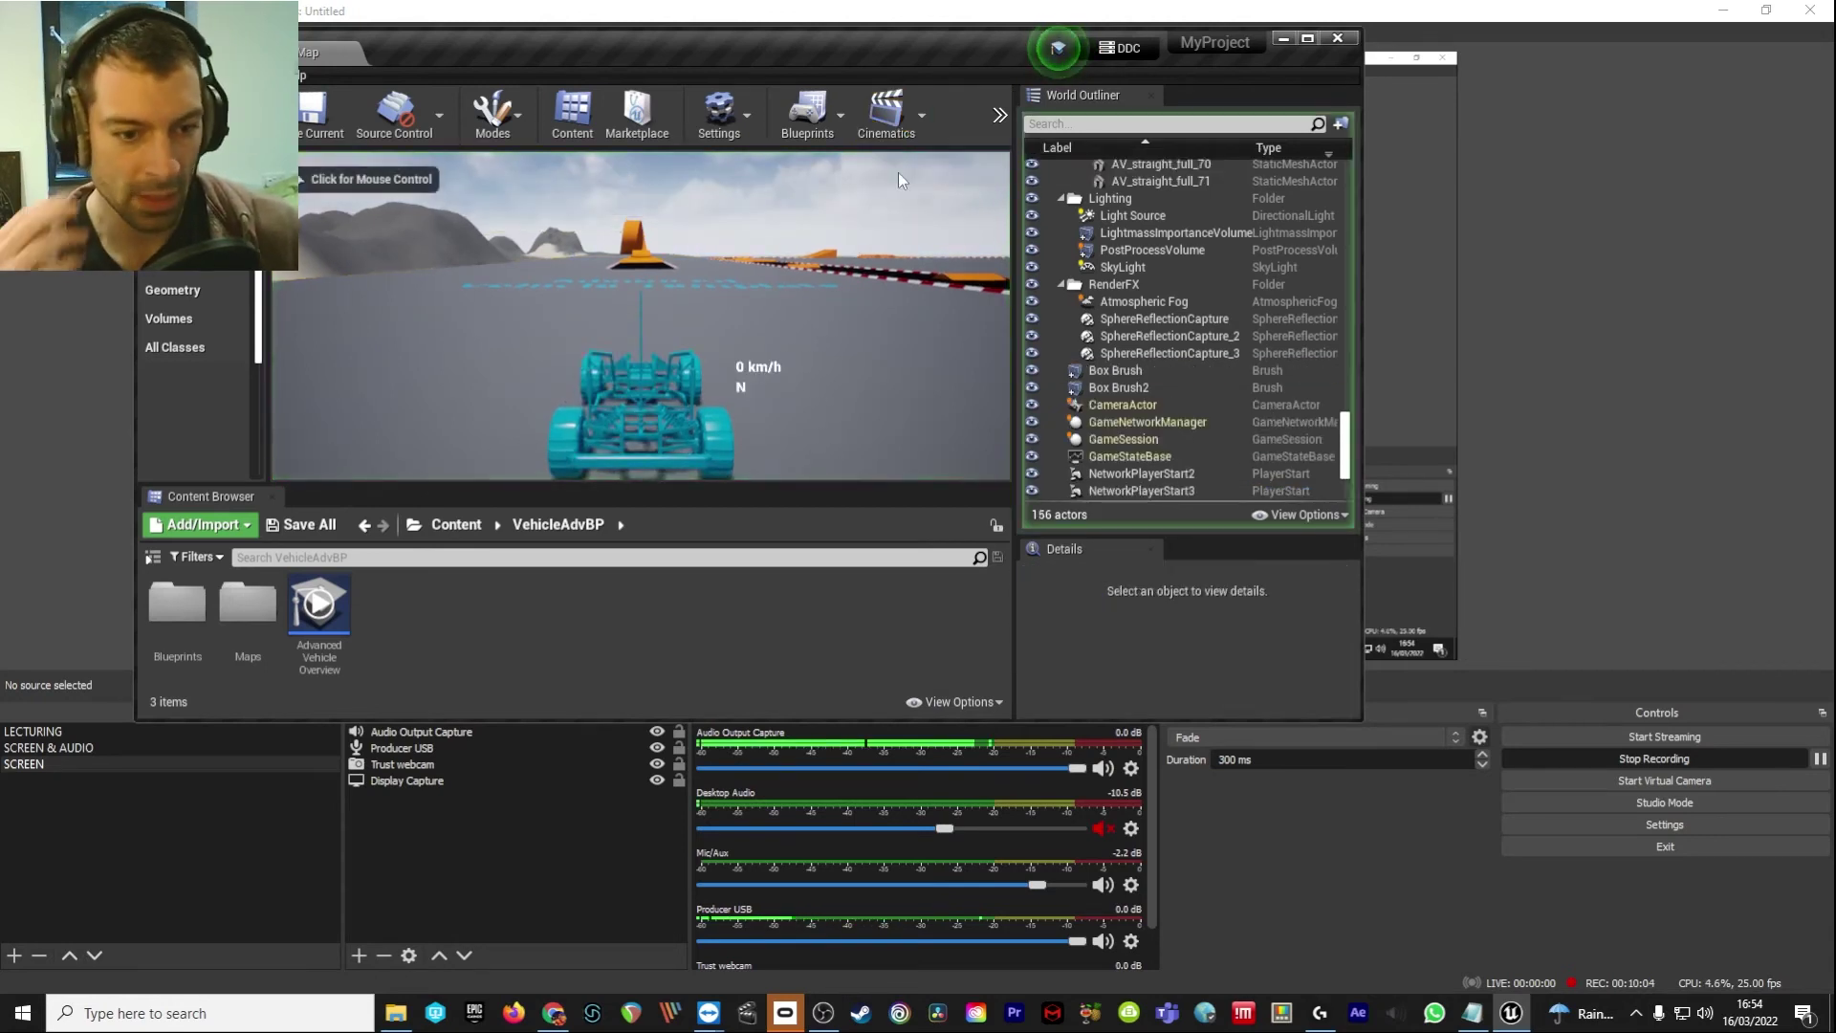
pyautogui.moveTo(1075, 776); pyautogui.dragTo(870, 771)
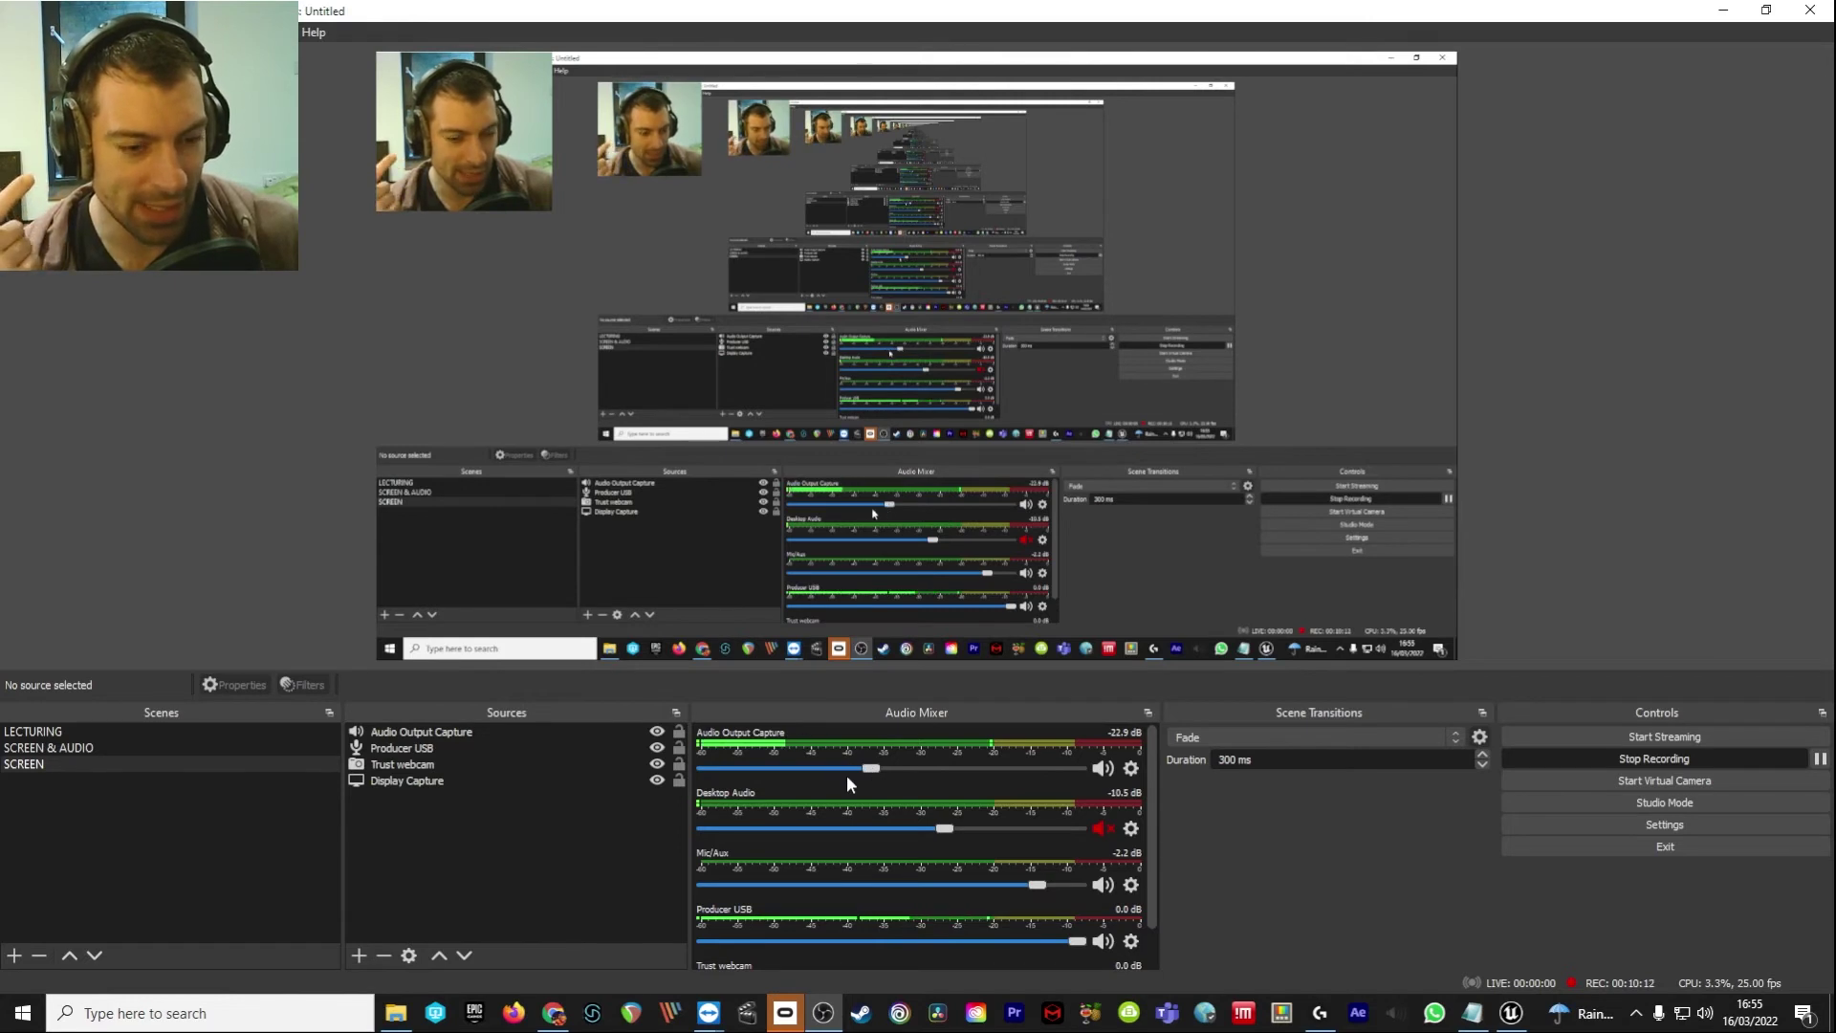
pyautogui.moveTo(870, 771); pyautogui.dragTo(827, 769)
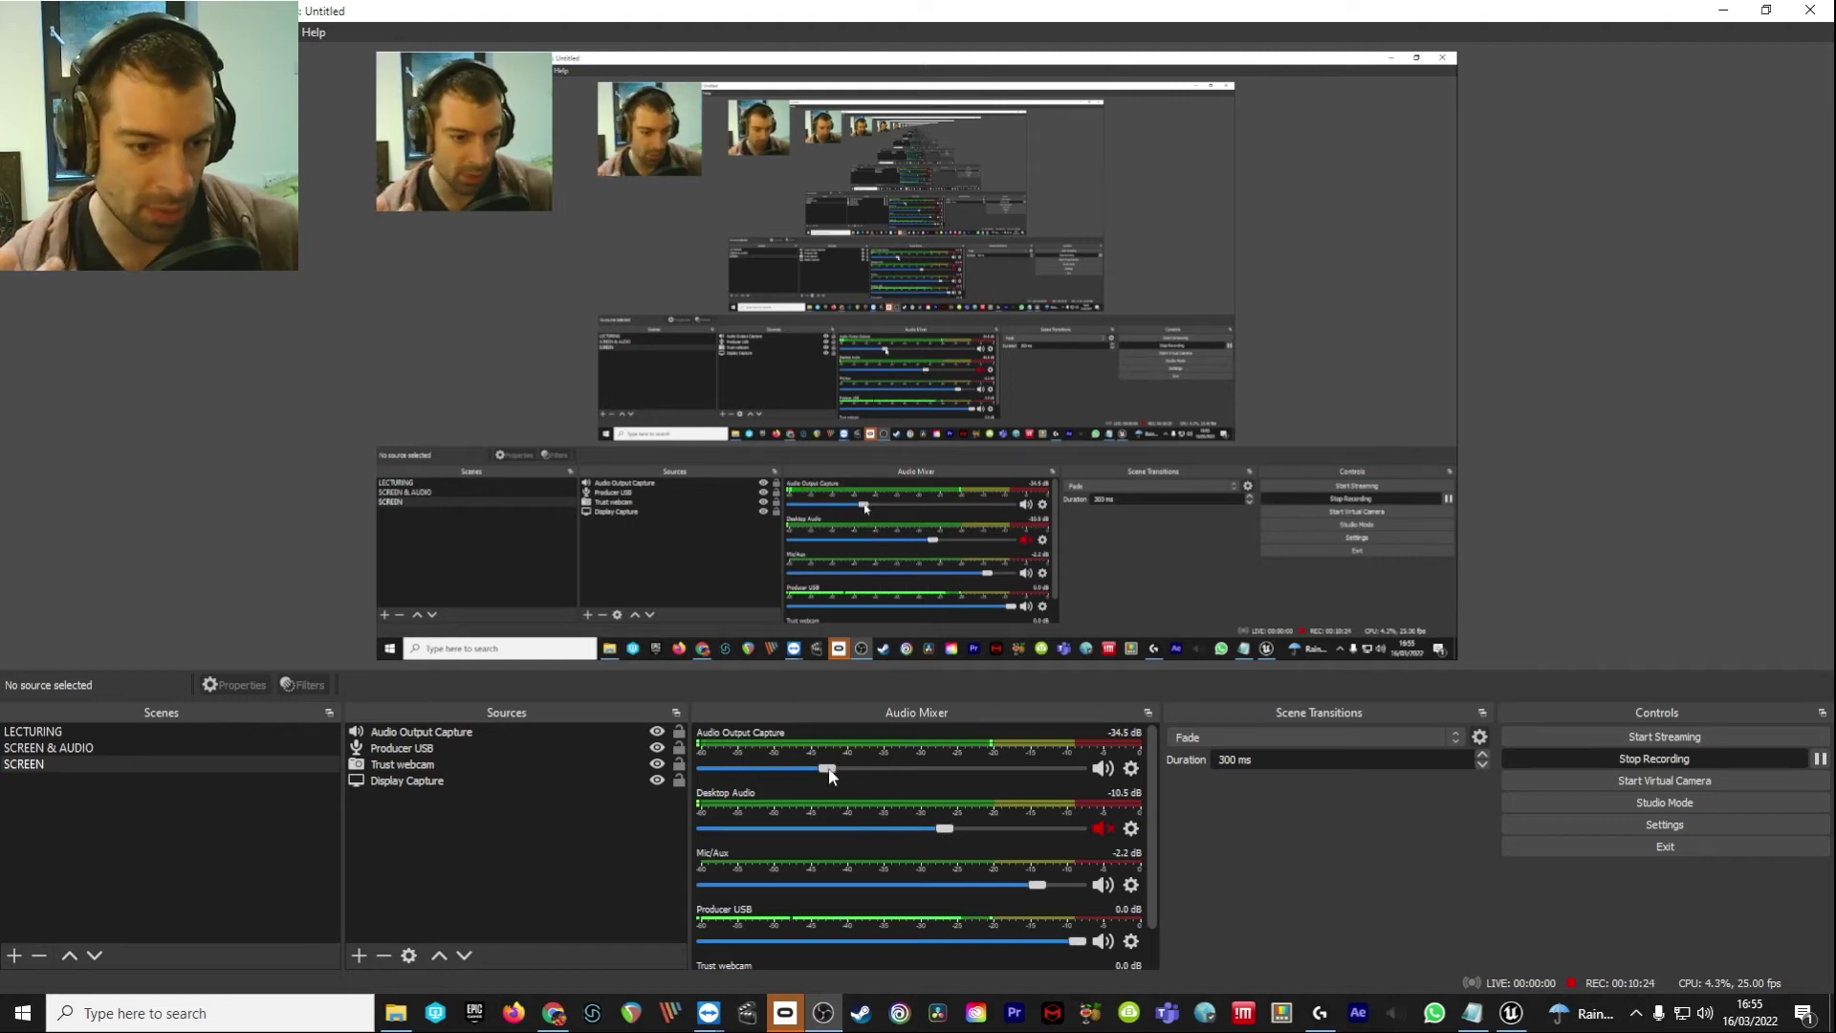
pyautogui.moveTo(830, 775); pyautogui.dragTo(833, 774)
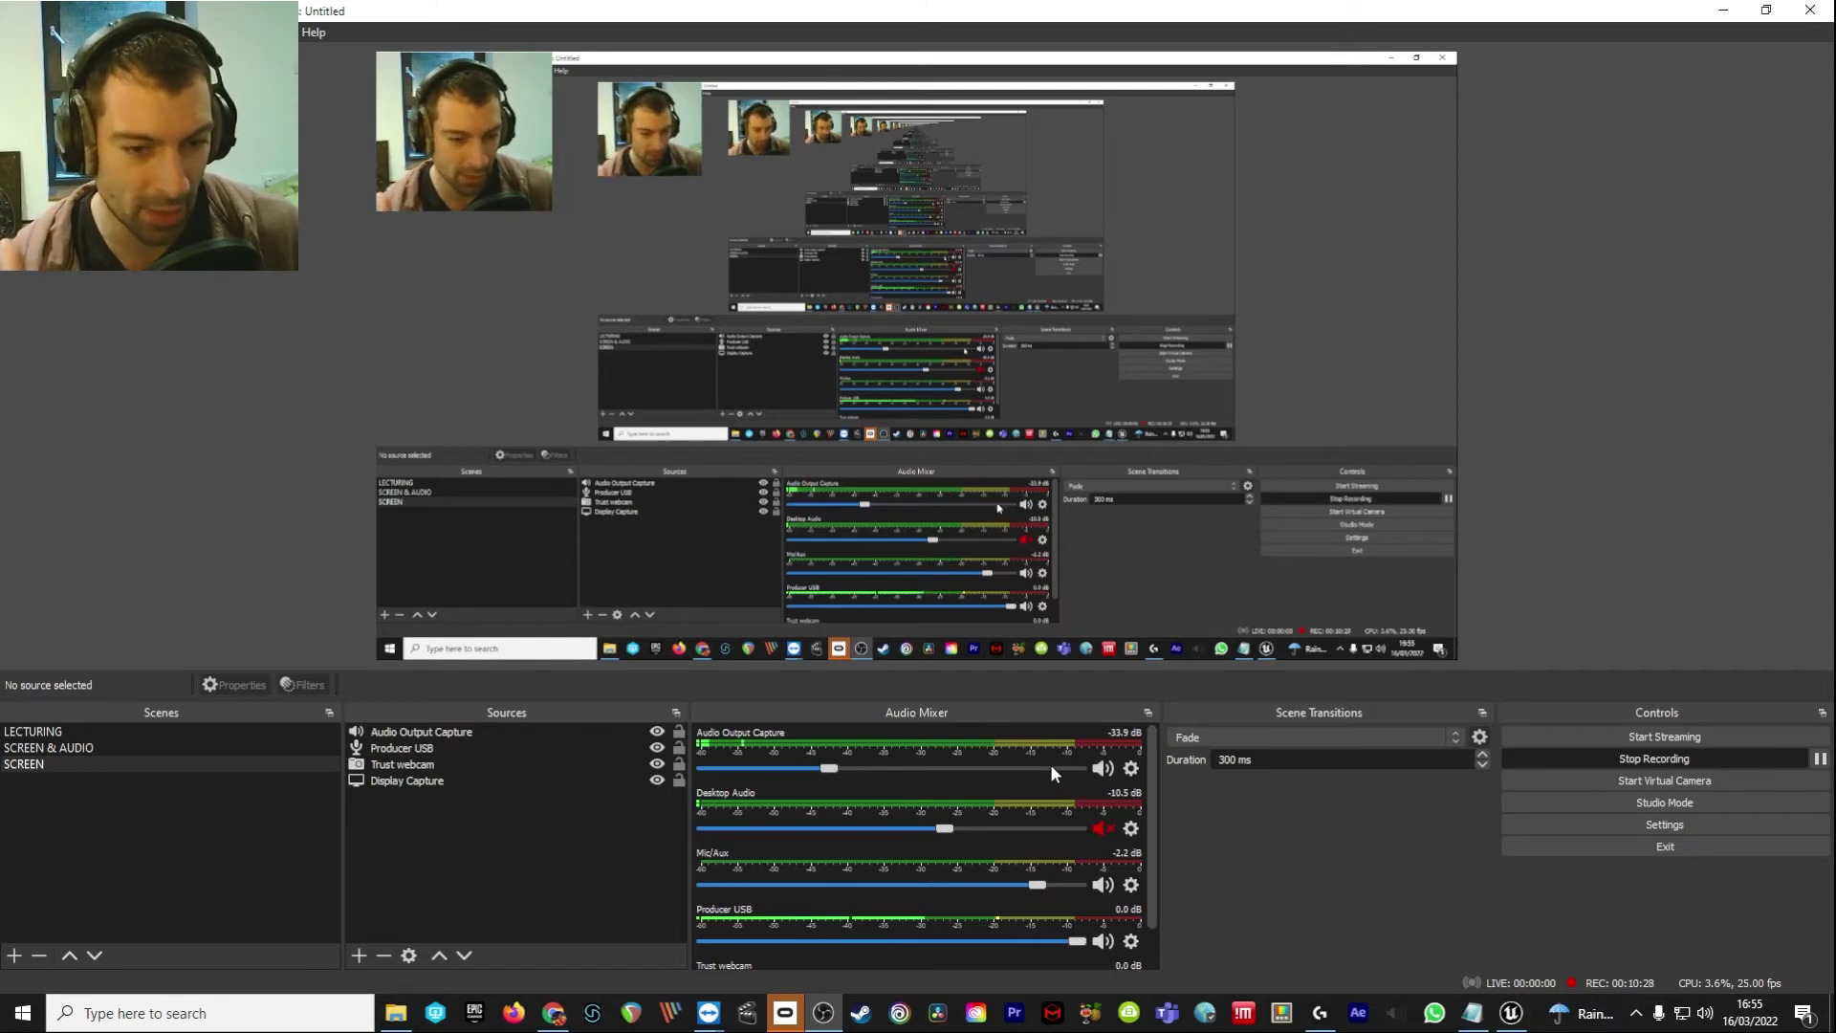
# Switch to Unreal Editor, maximize its window and enlarge the game viewport against the World Outliner and Content Browser.
pyautogui.click(1514, 1017)
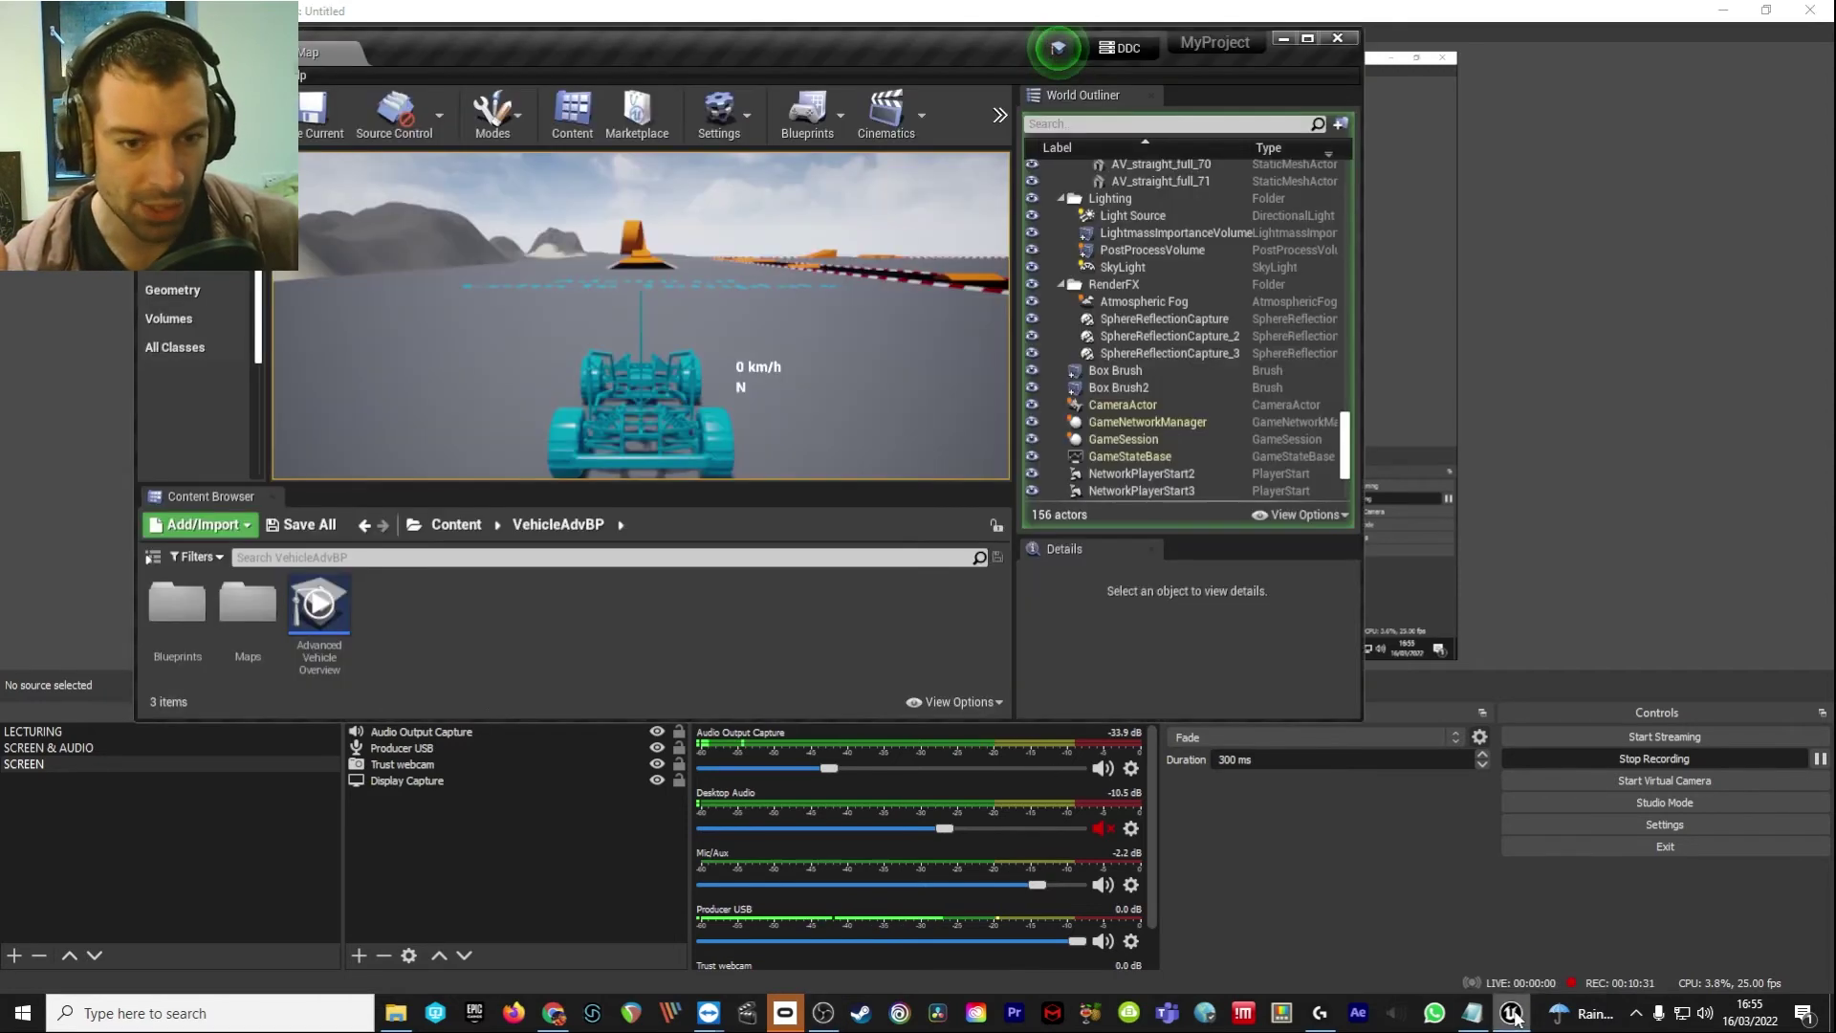
pyautogui.doubleClick(991, 54)
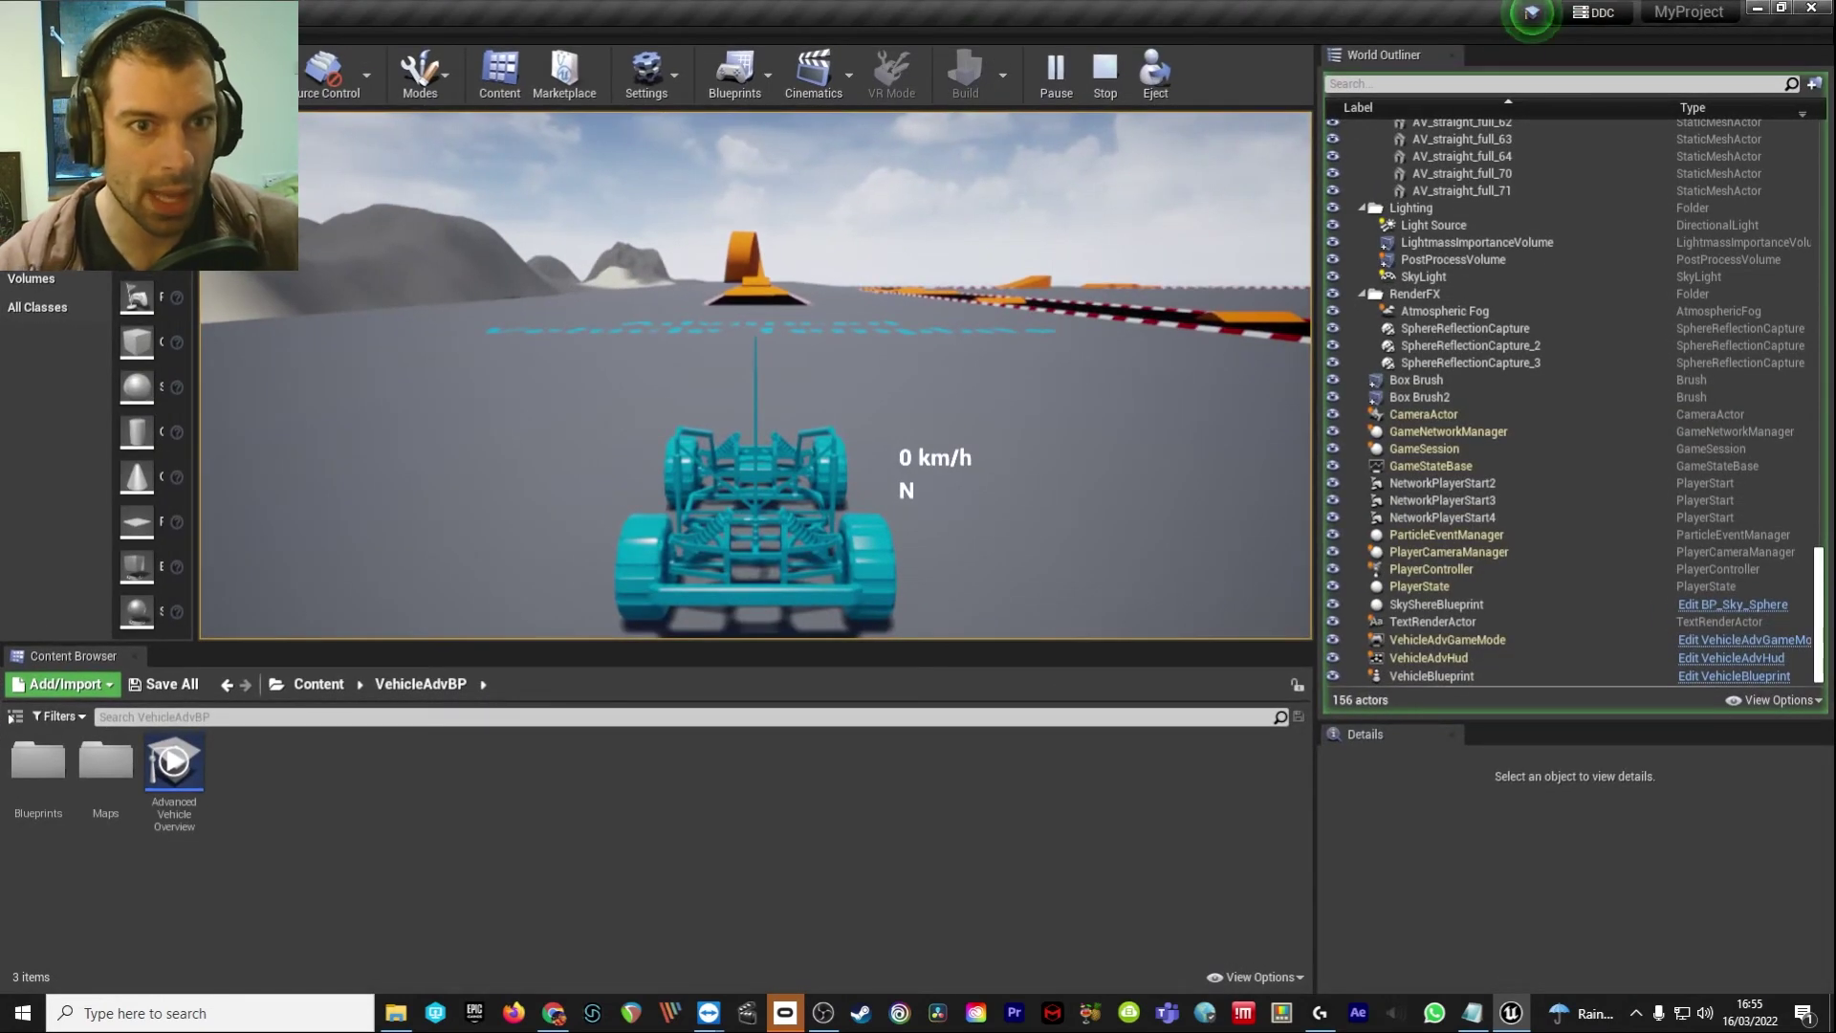
pyautogui.moveTo(1318, 112); pyautogui.dragTo(1588, 124)
pyautogui.moveTo(1453, 642); pyautogui.dragTo(1422, 843)
# Drive the vehicle around the track in the running level, stop the play session and return to OBS Studio.
pyautogui.click(1021, 483)
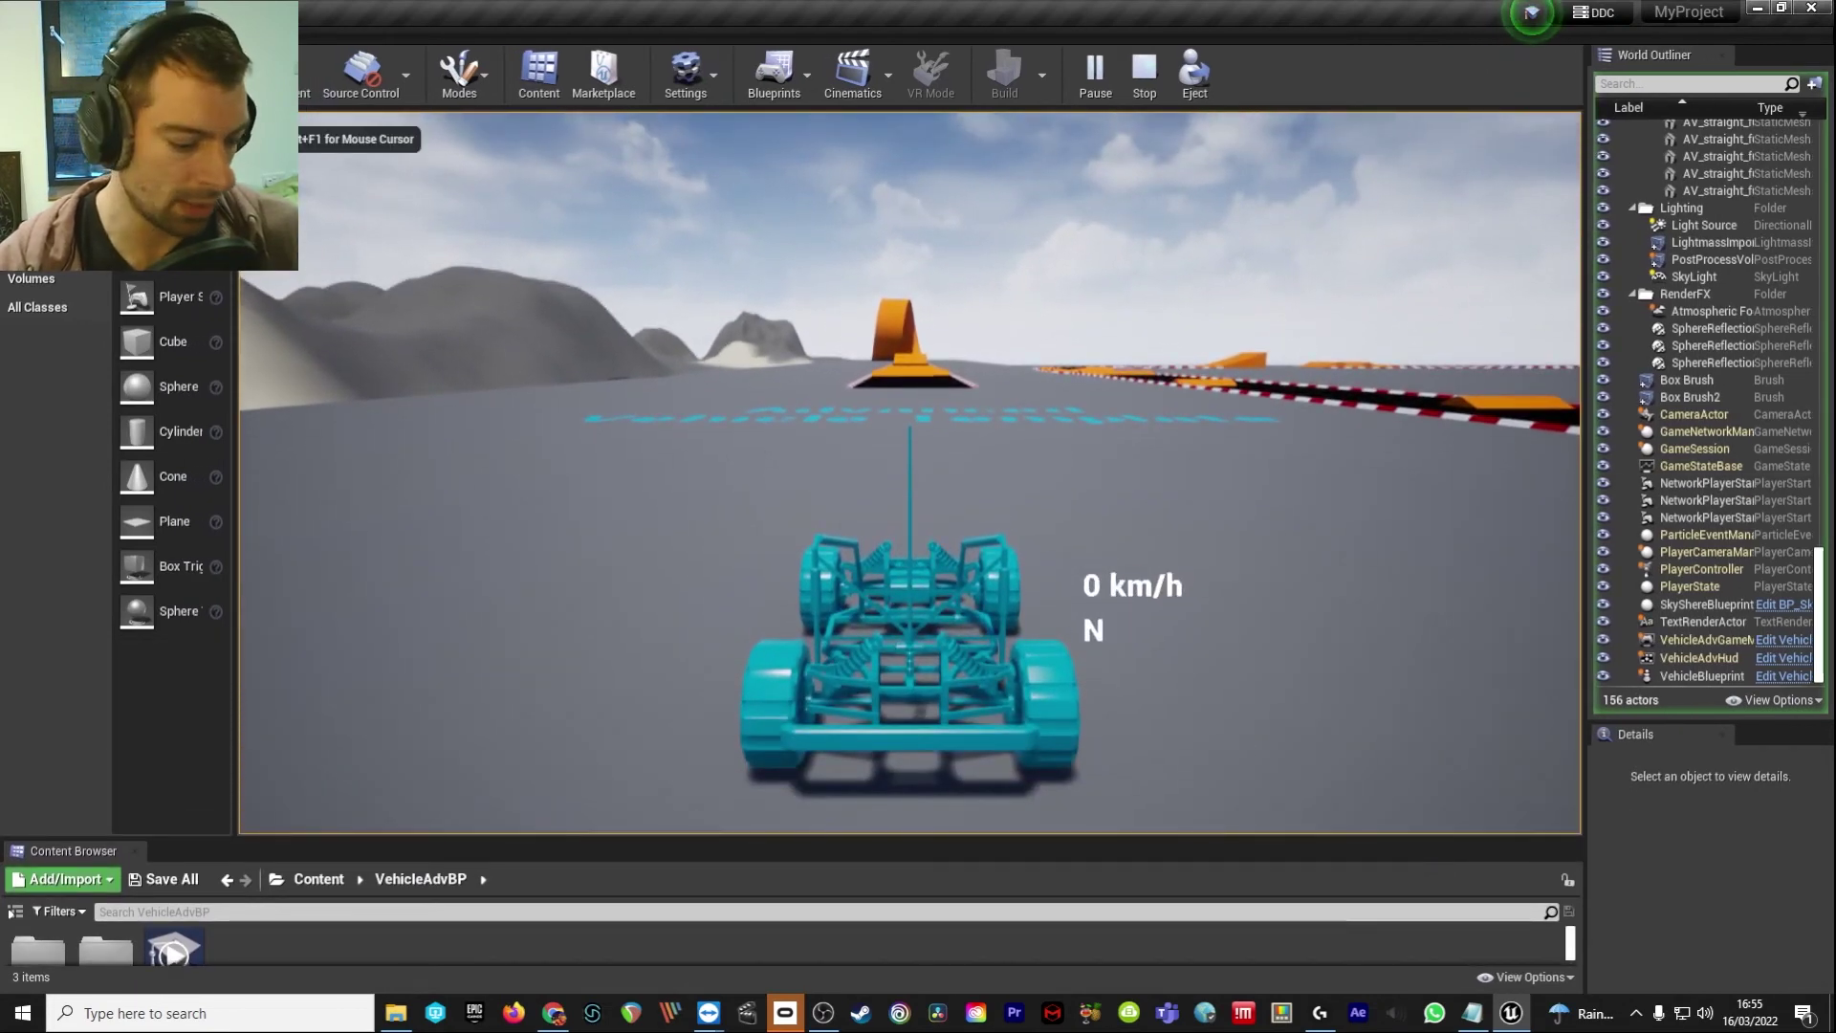
pyautogui.press('w')
pyautogui.press('d')
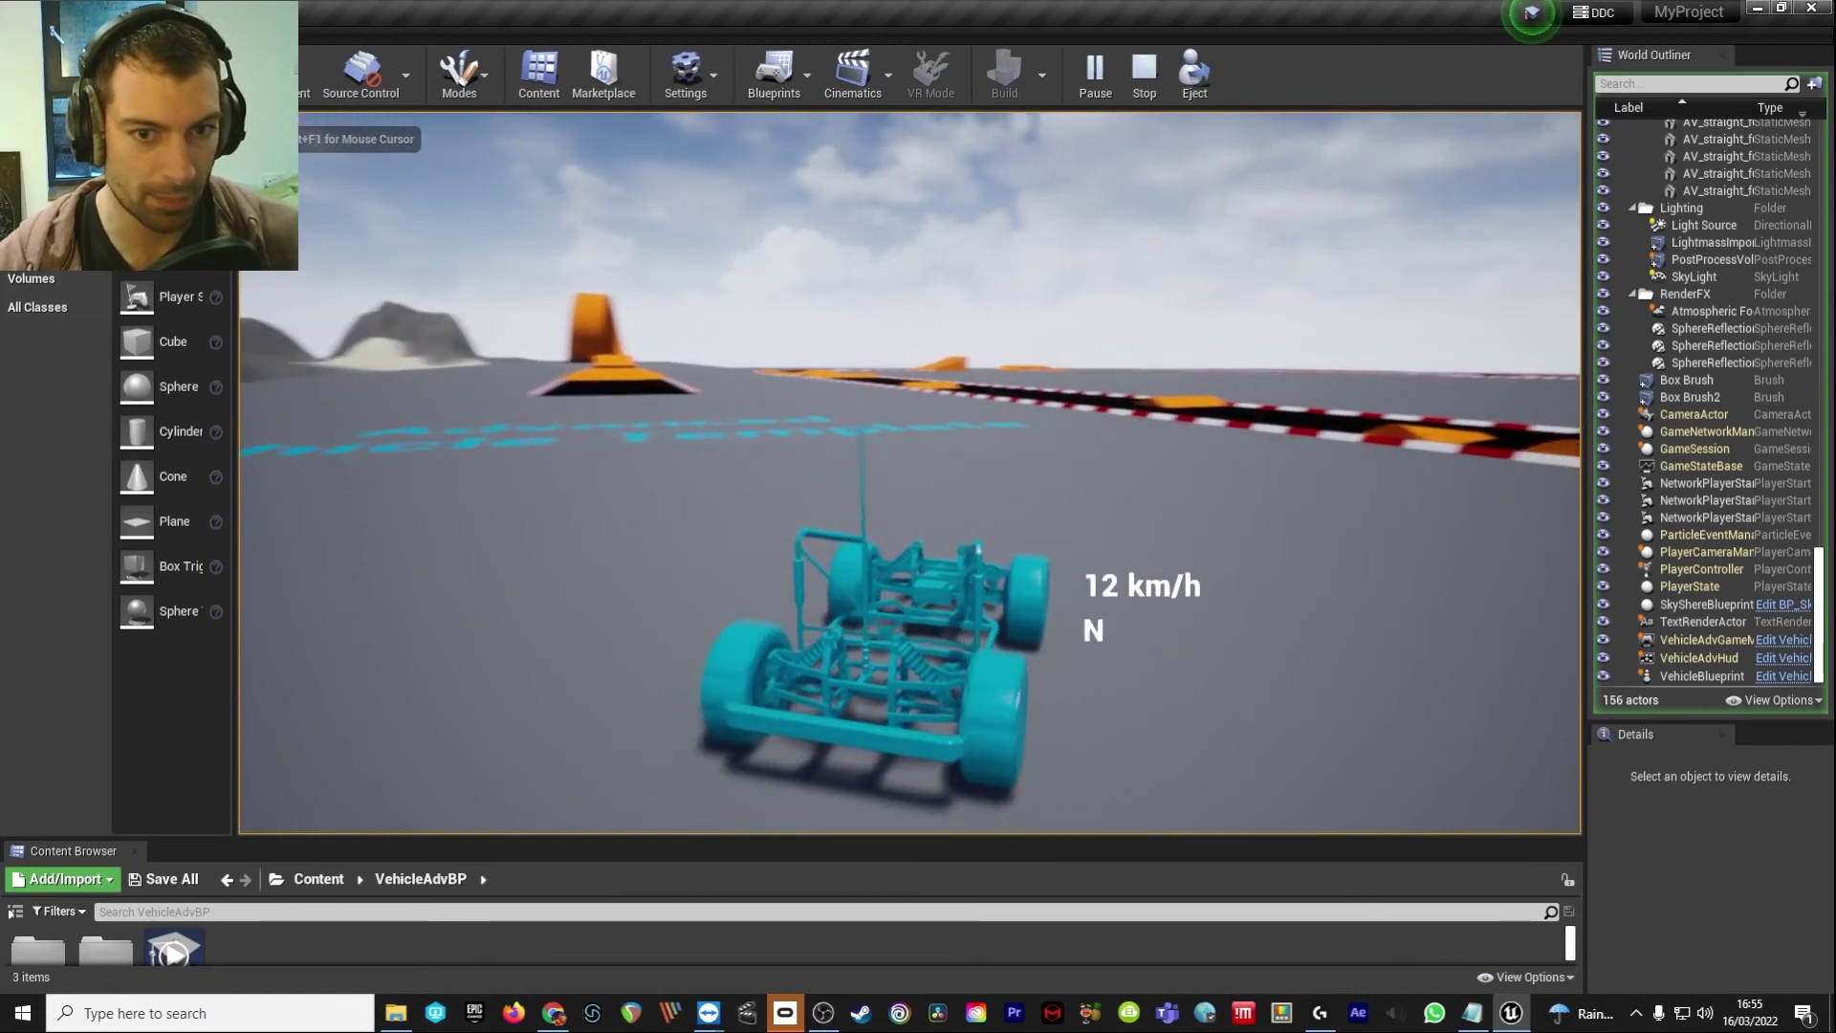
pyautogui.press('a')
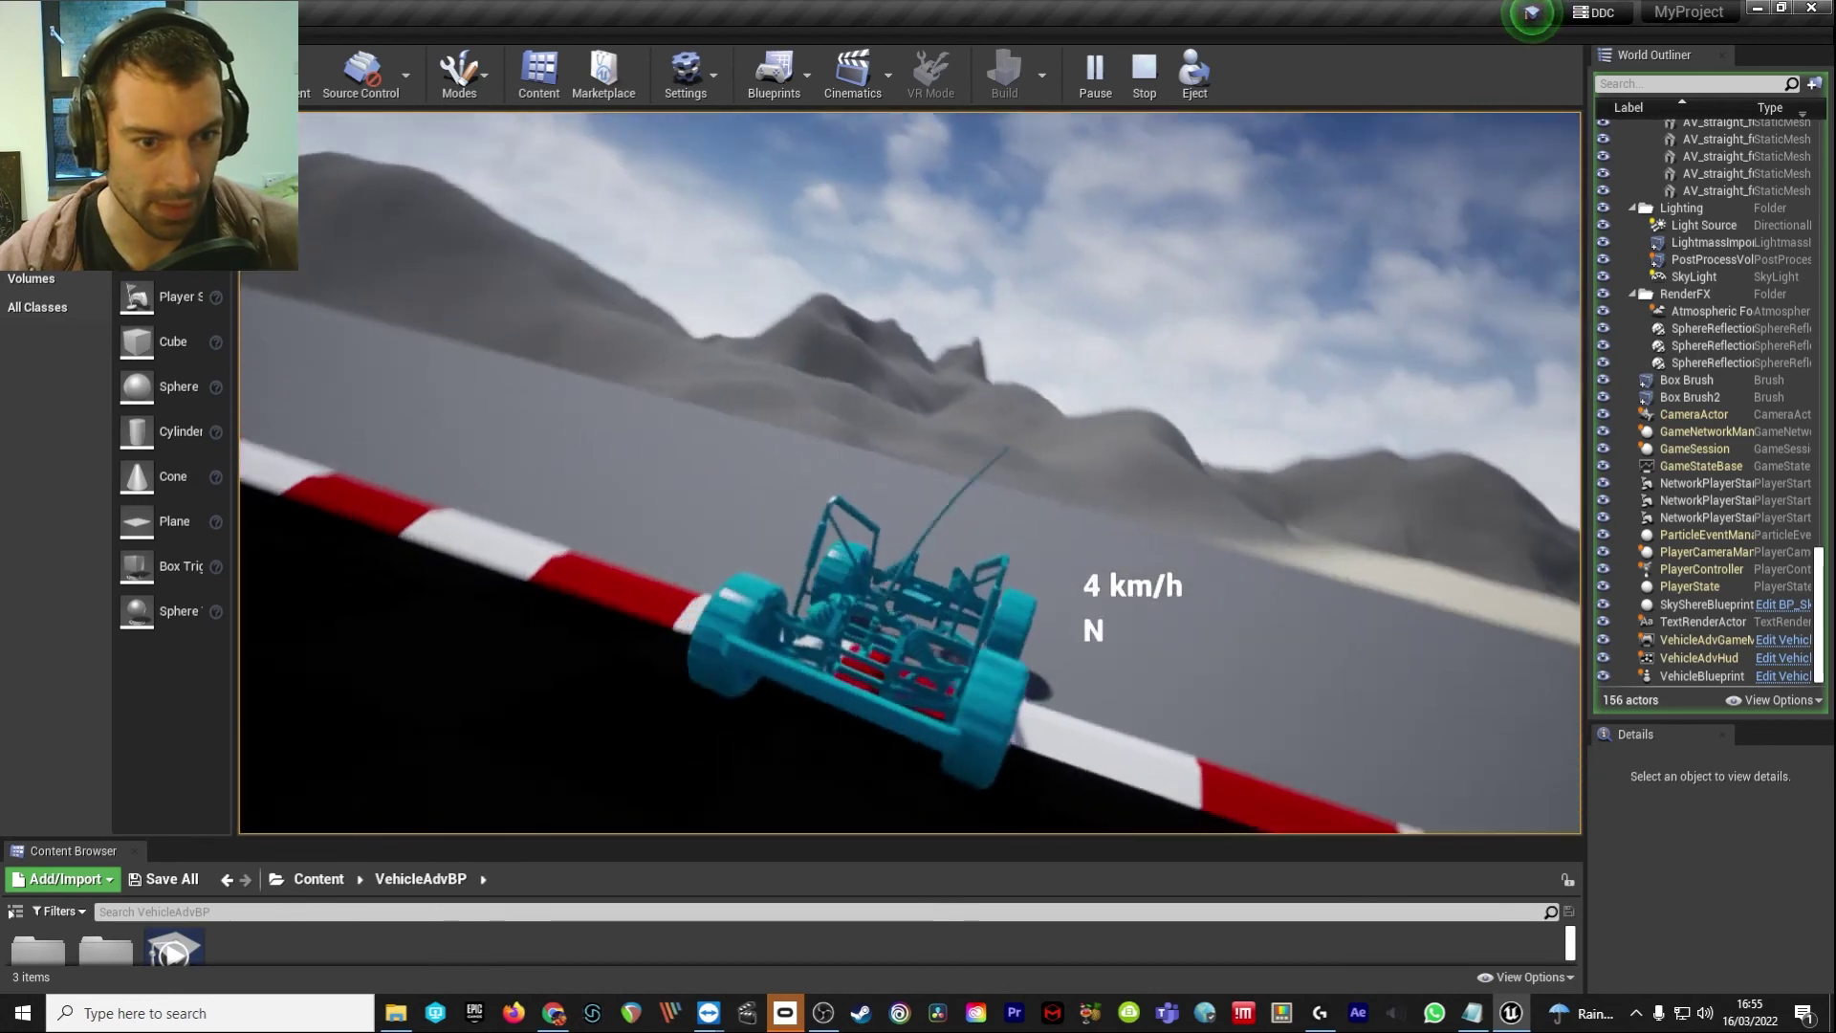
pyautogui.press('d')
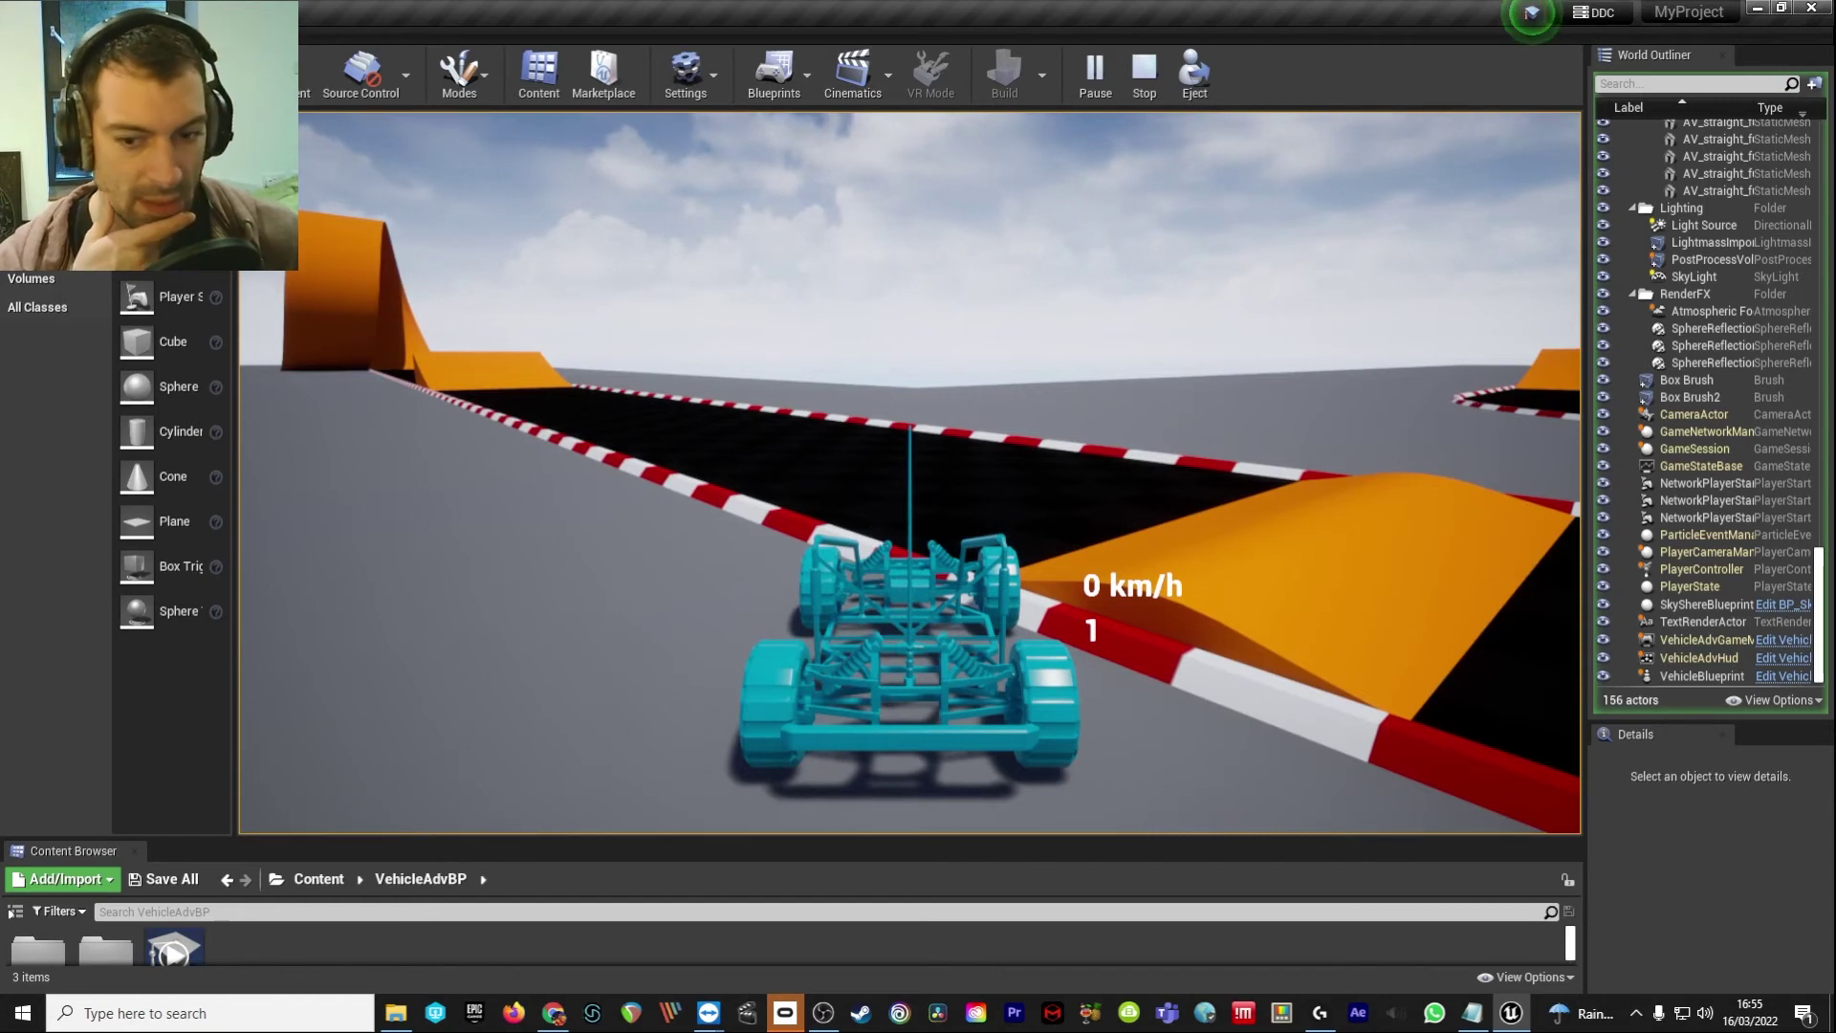
pyautogui.press('Escape')
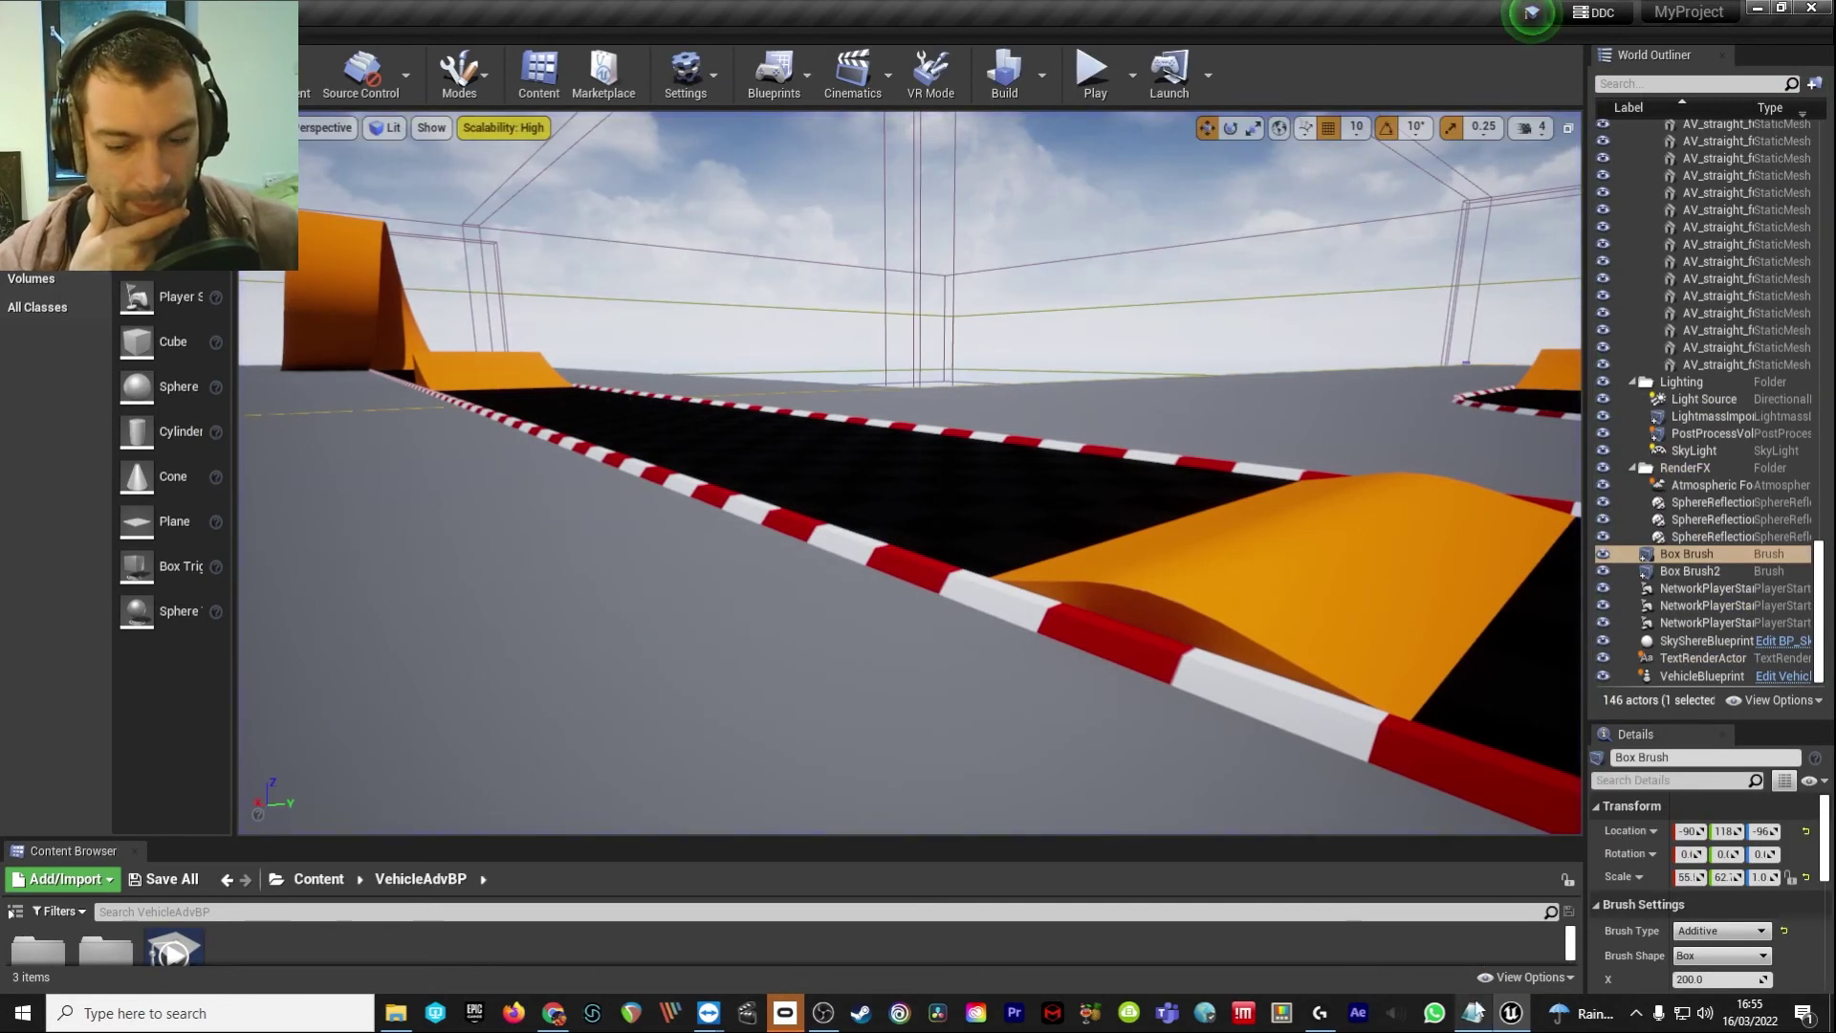
pyautogui.click(825, 1019)
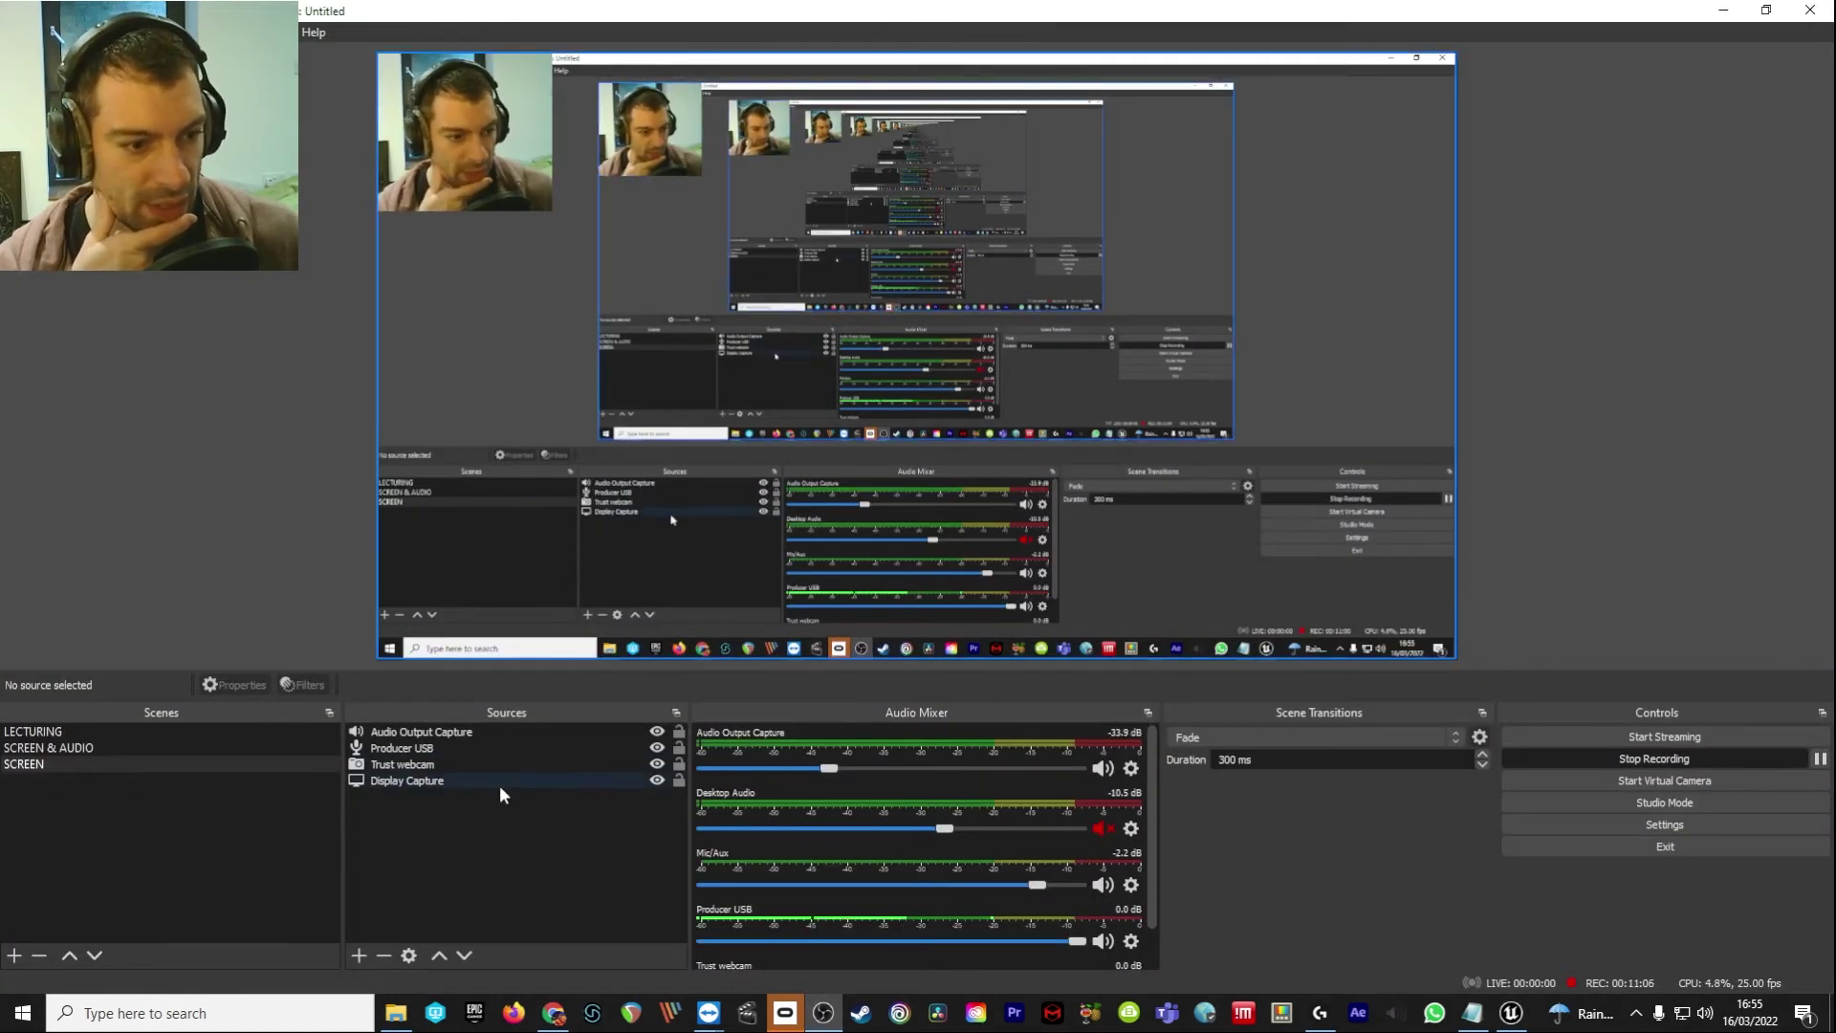
# Add a Colour Correction filter with the default name to the Display Capture source, leave its values at default and close the filters.
pyautogui.click(461, 778)
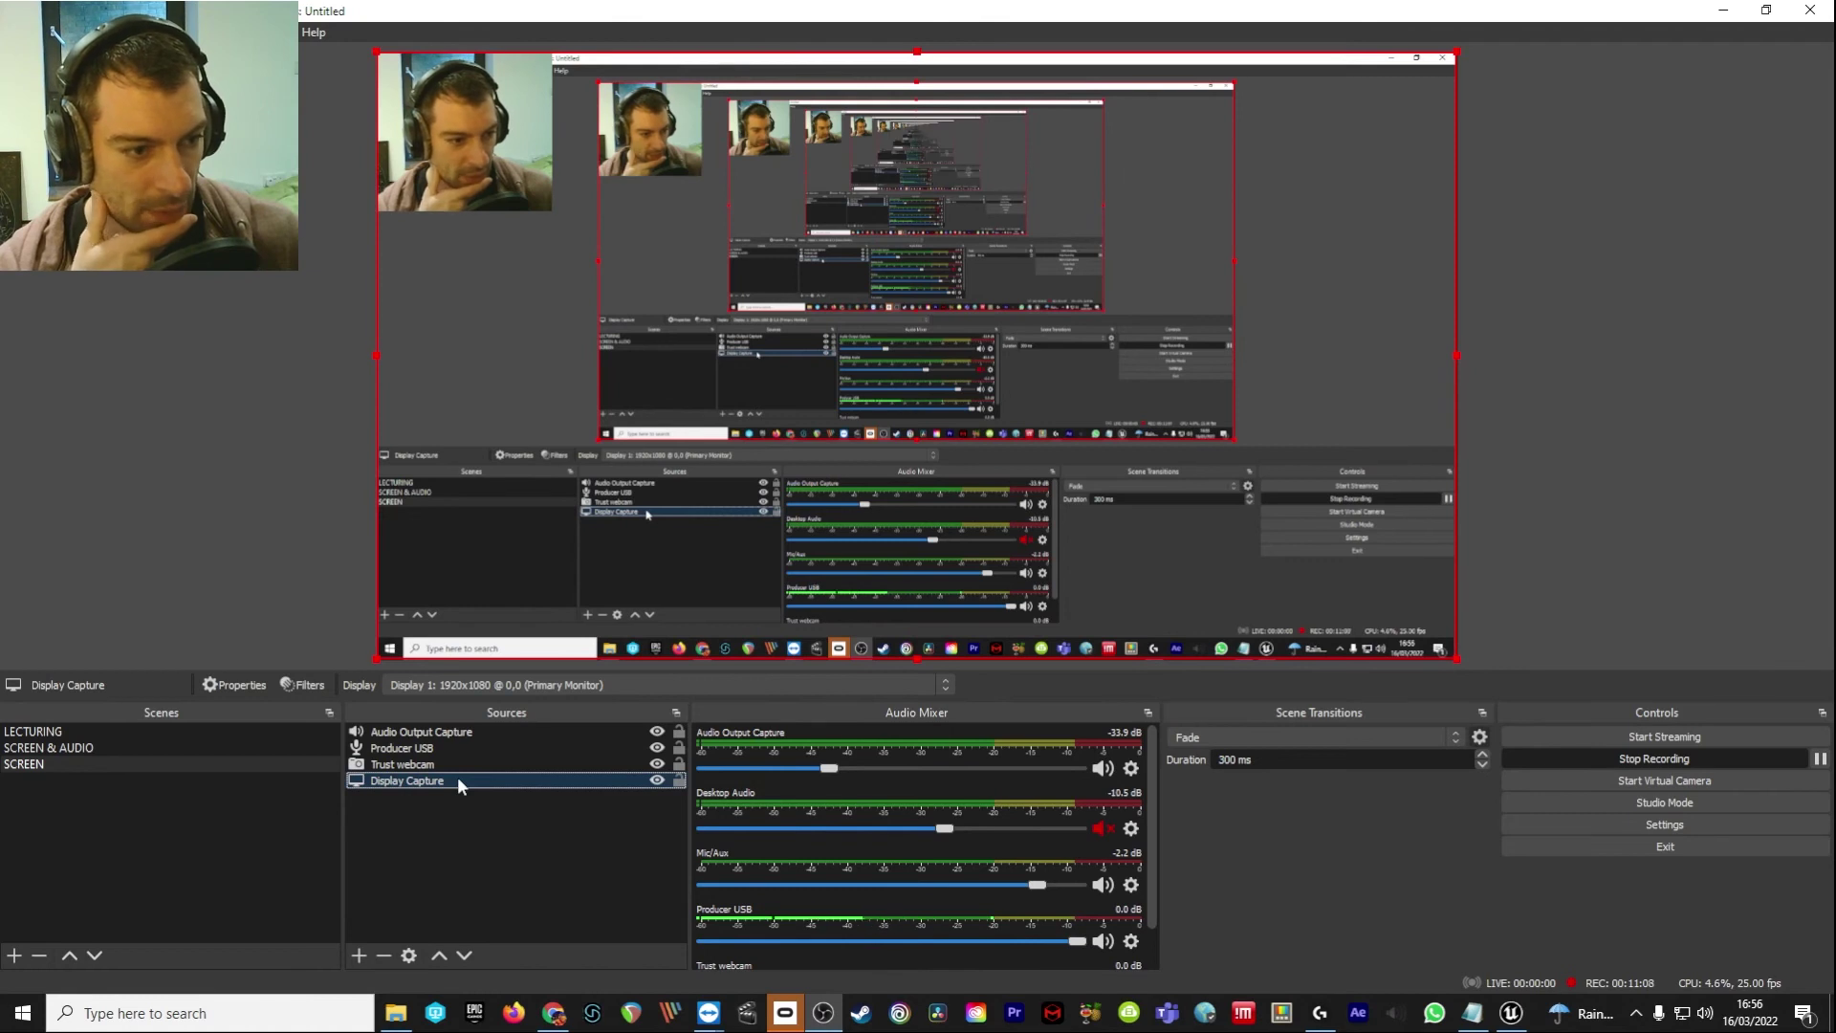
pyautogui.click(304, 685)
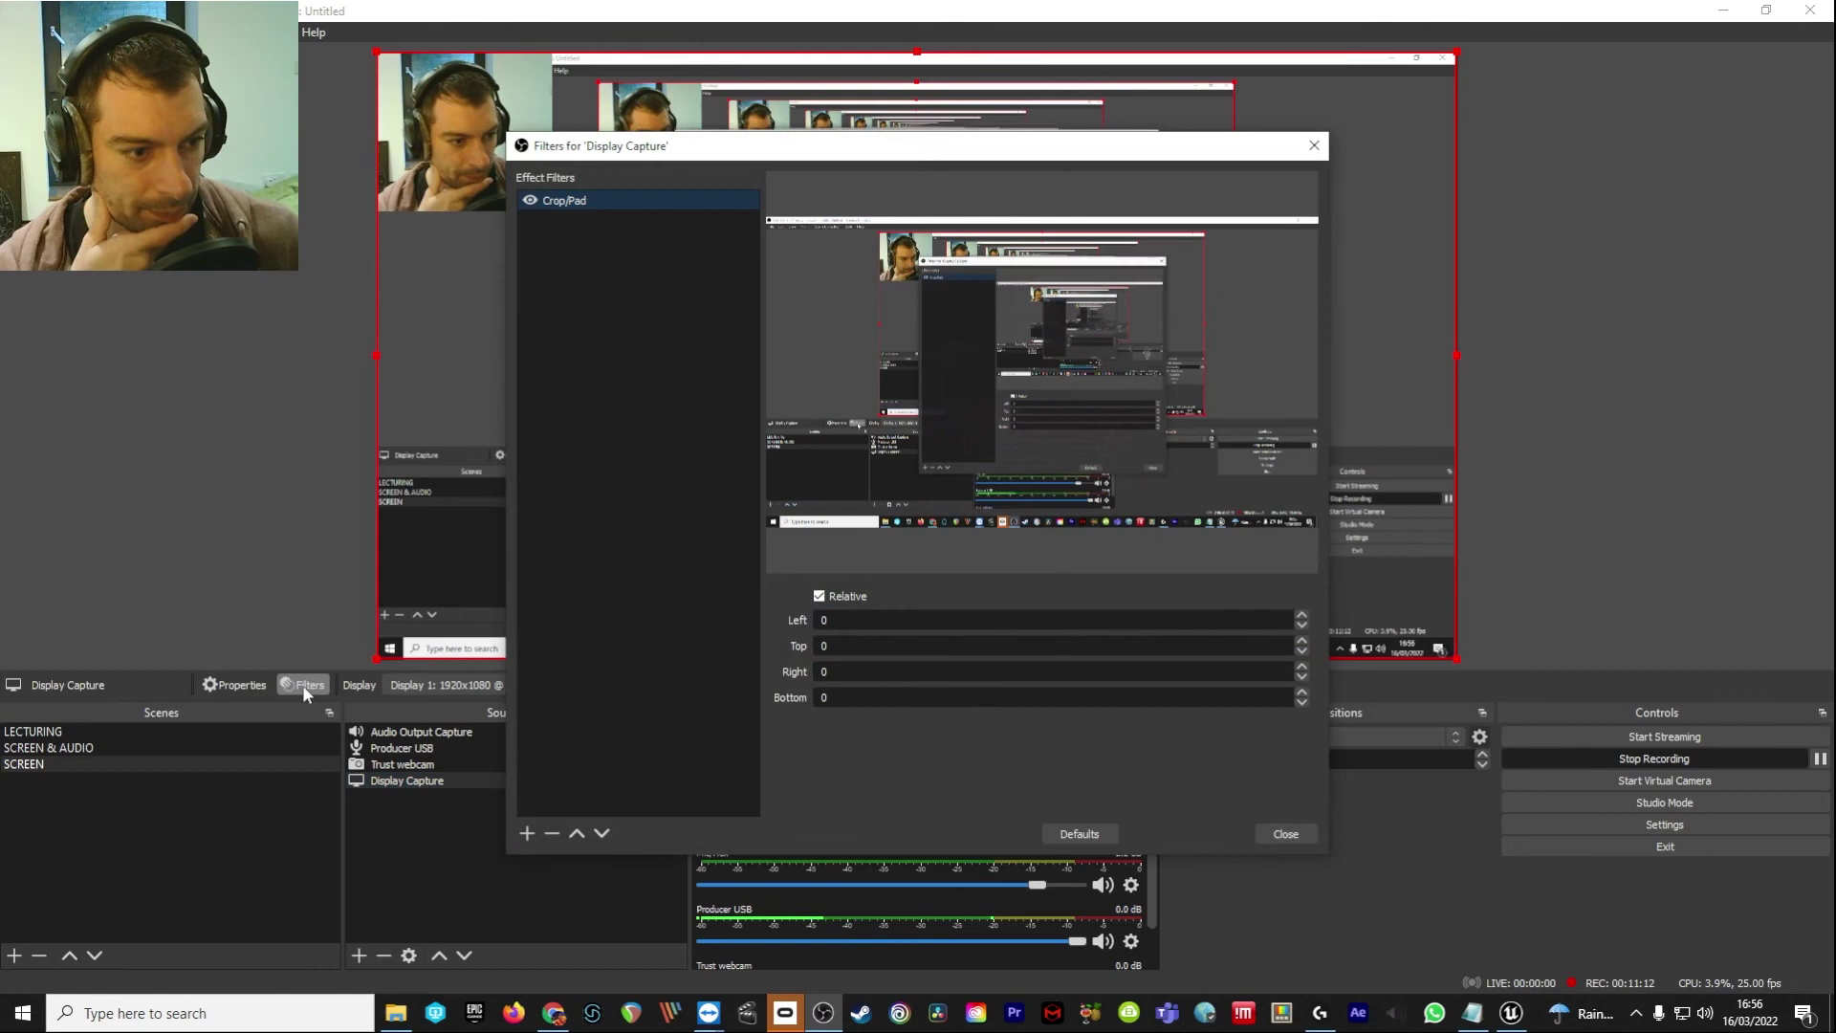
pyautogui.moveTo(917, 151); pyautogui.dragTo(1258, 121)
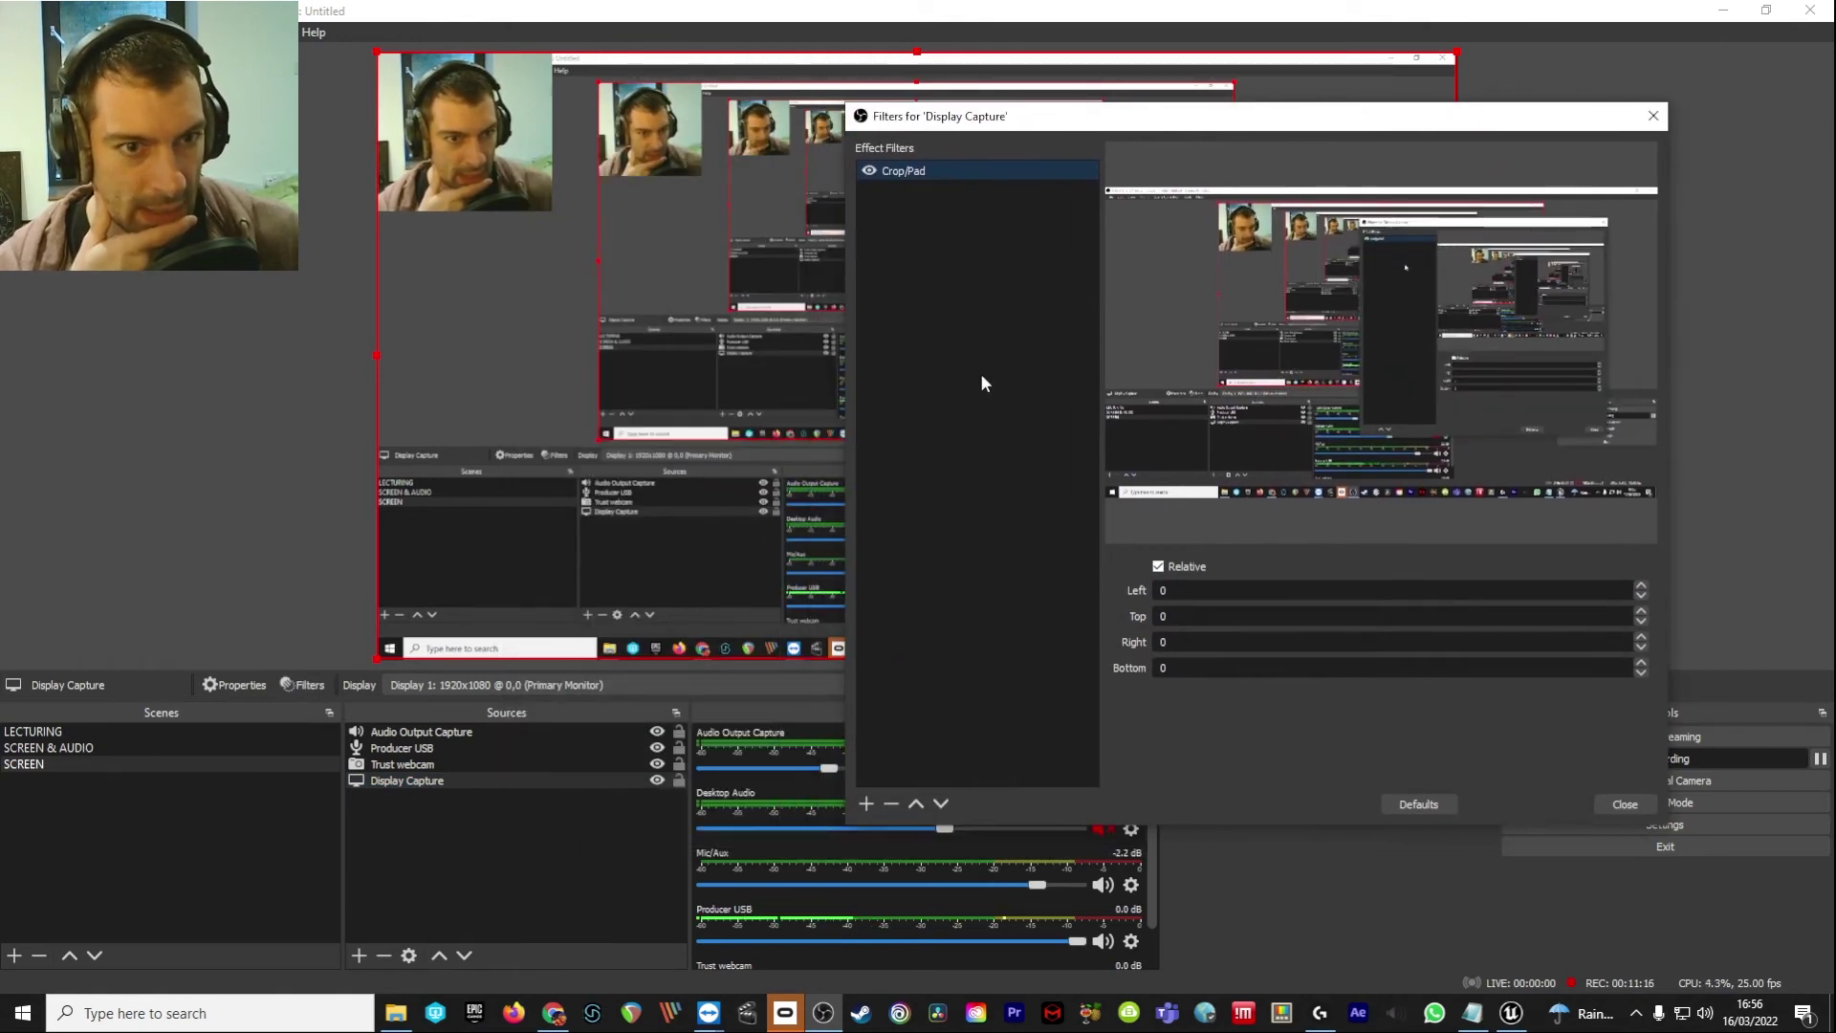
pyautogui.click(866, 804)
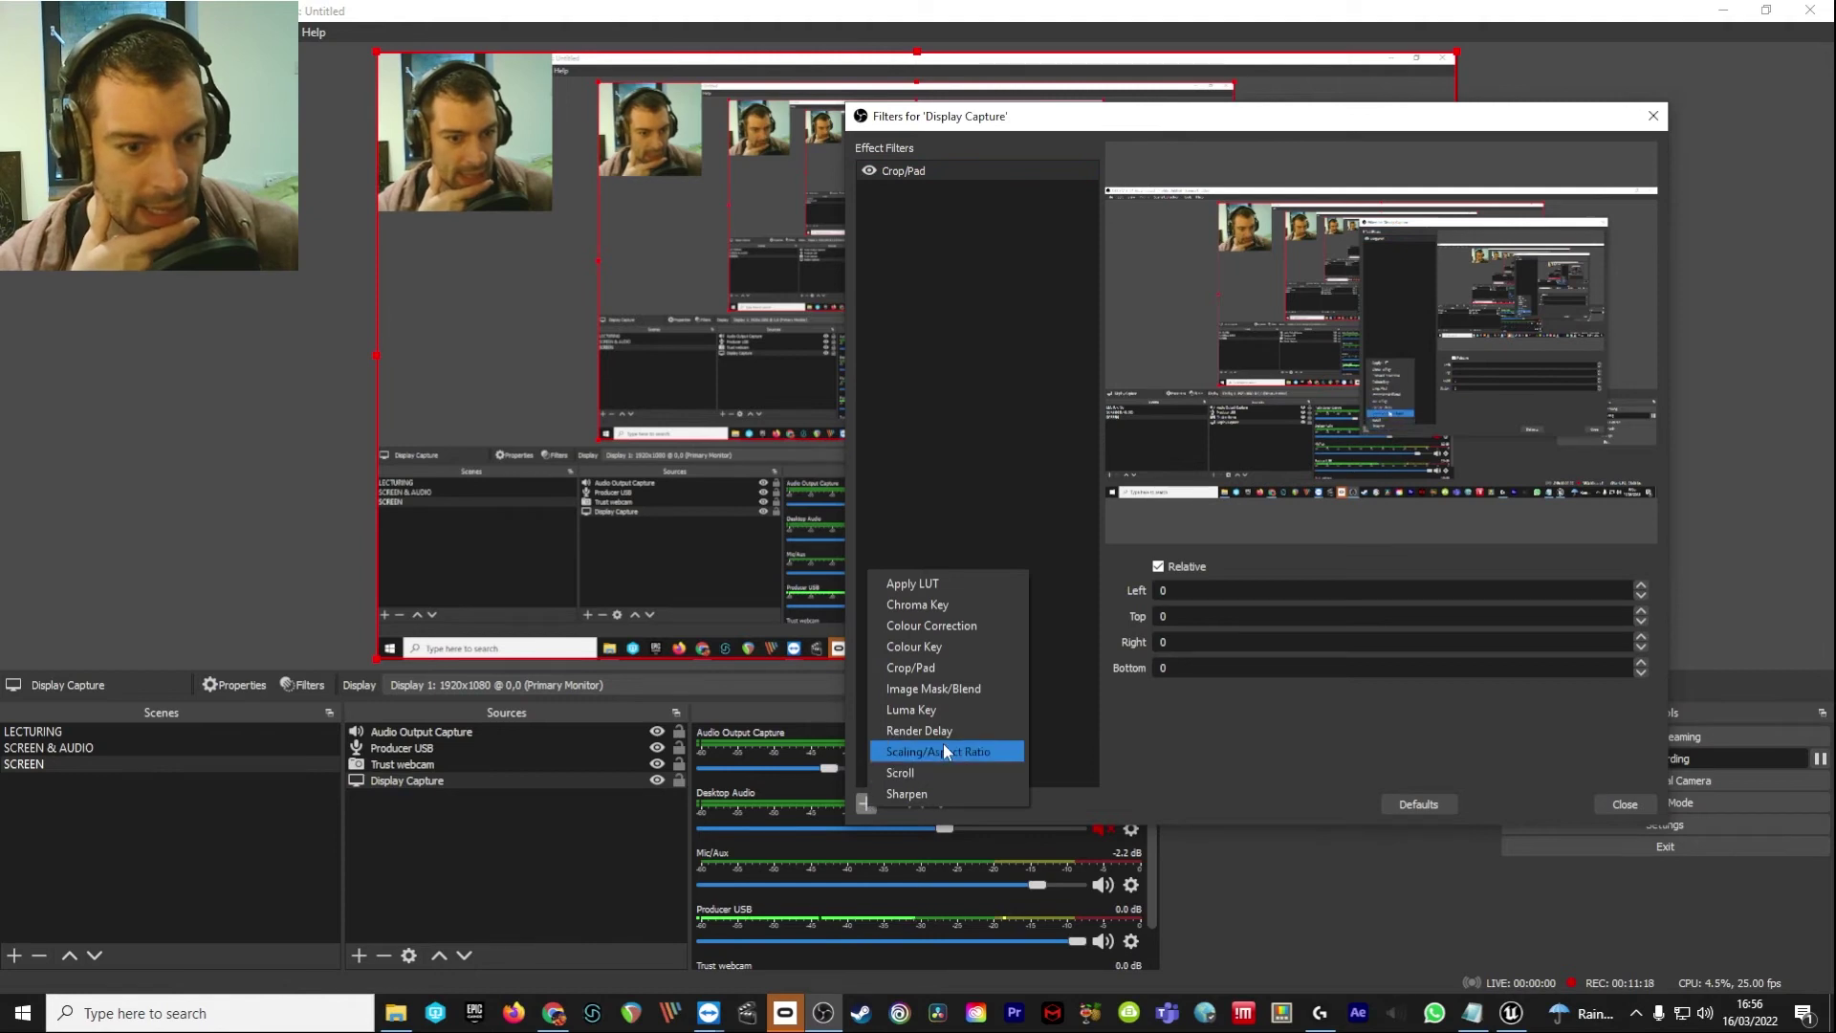
pyautogui.click(984, 622)
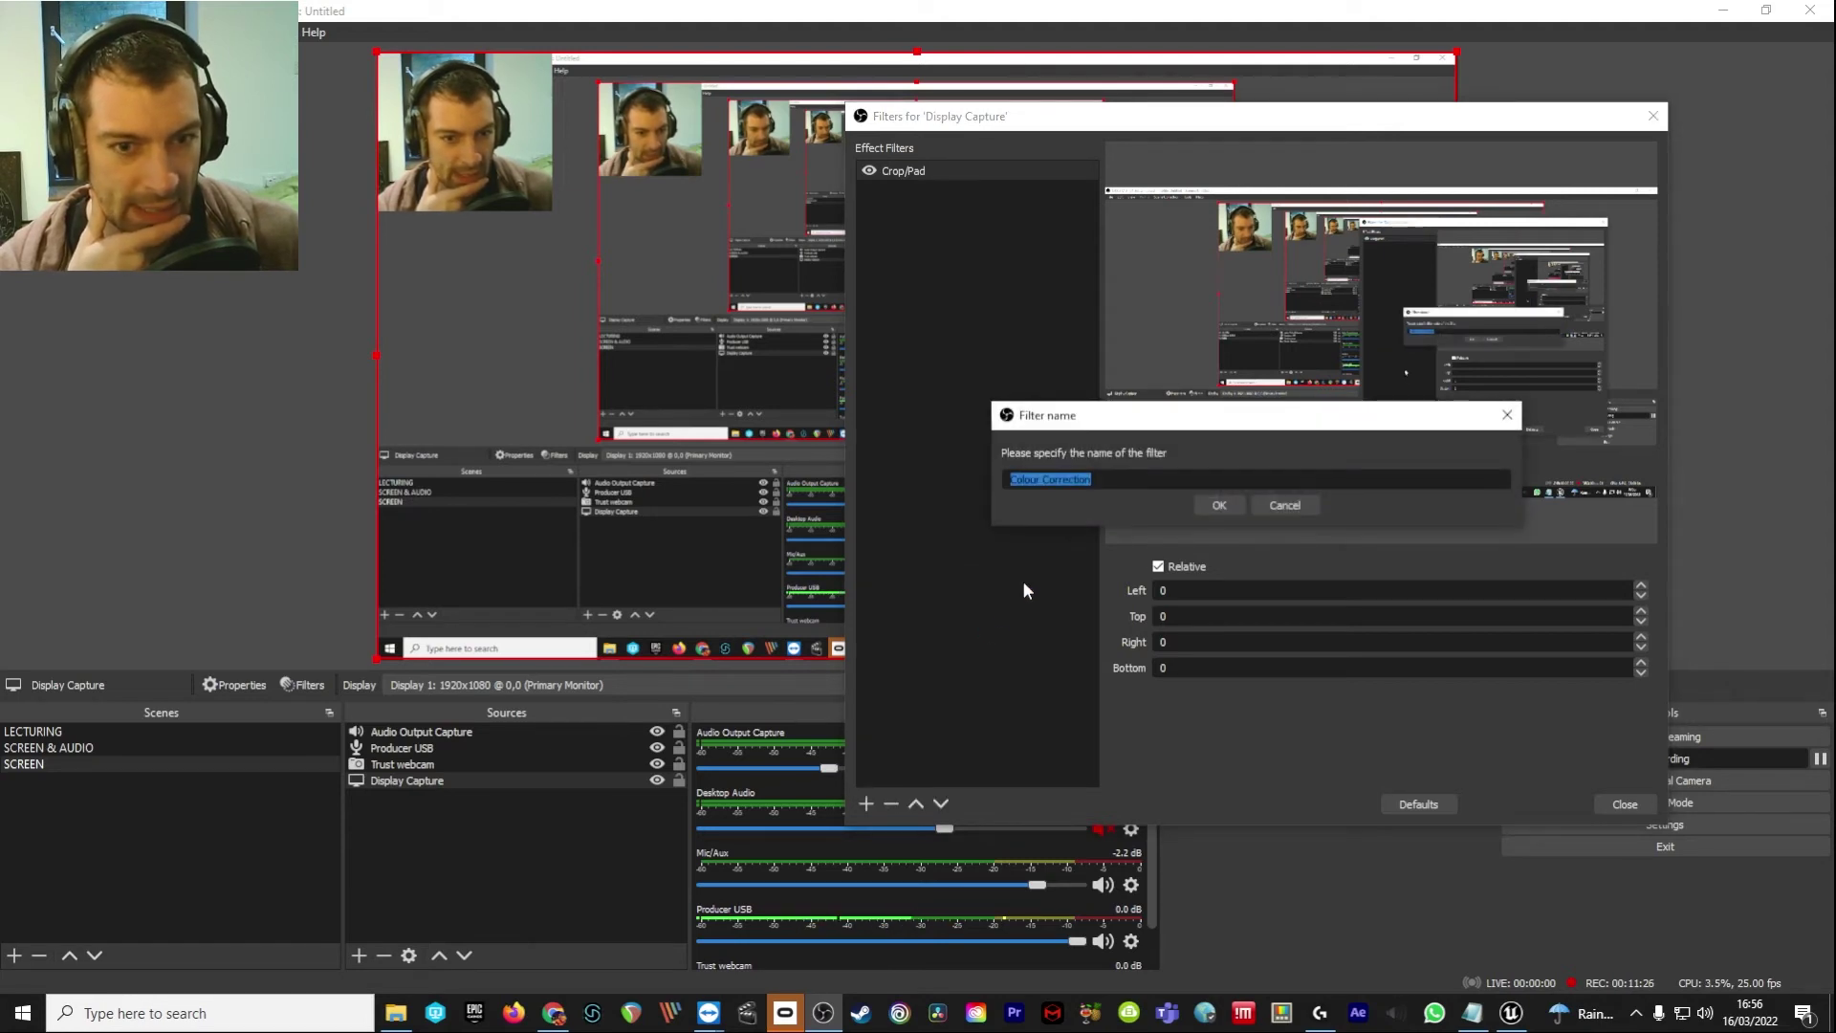
pyautogui.click(1237, 510)
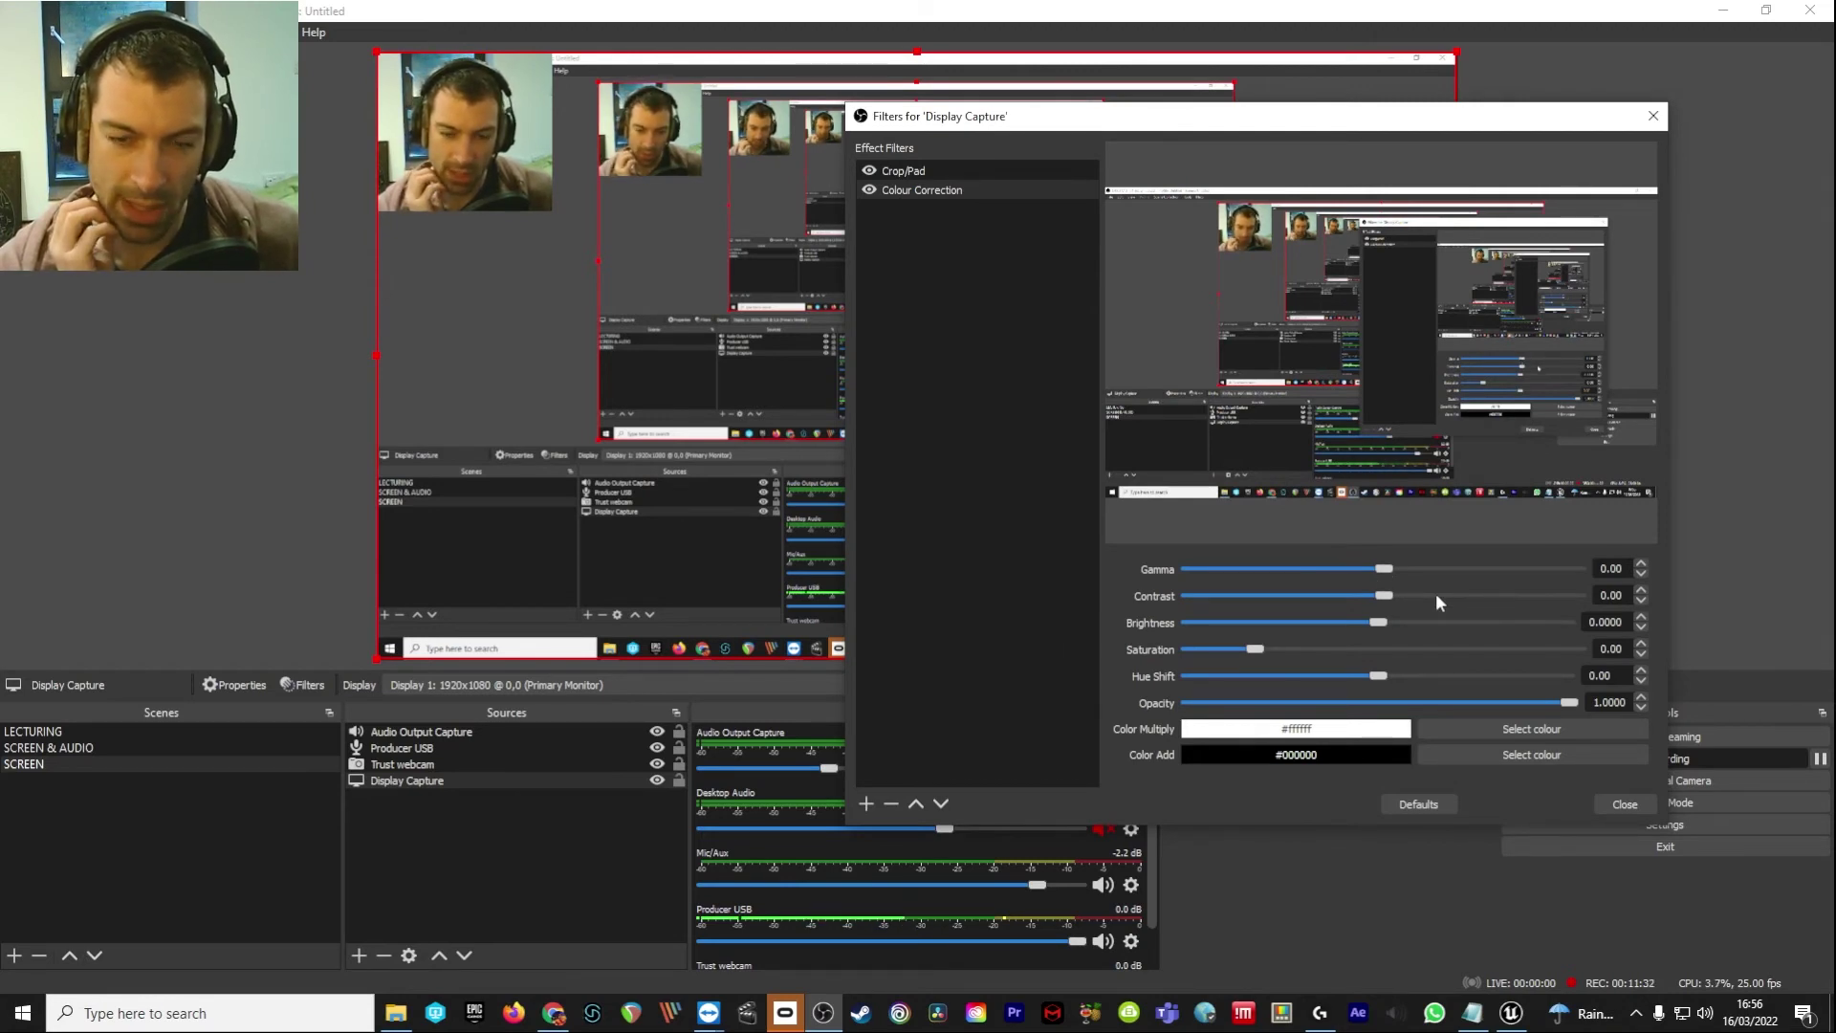
pyautogui.moveTo(1614, 127); pyautogui.dragTo(1364, 258)
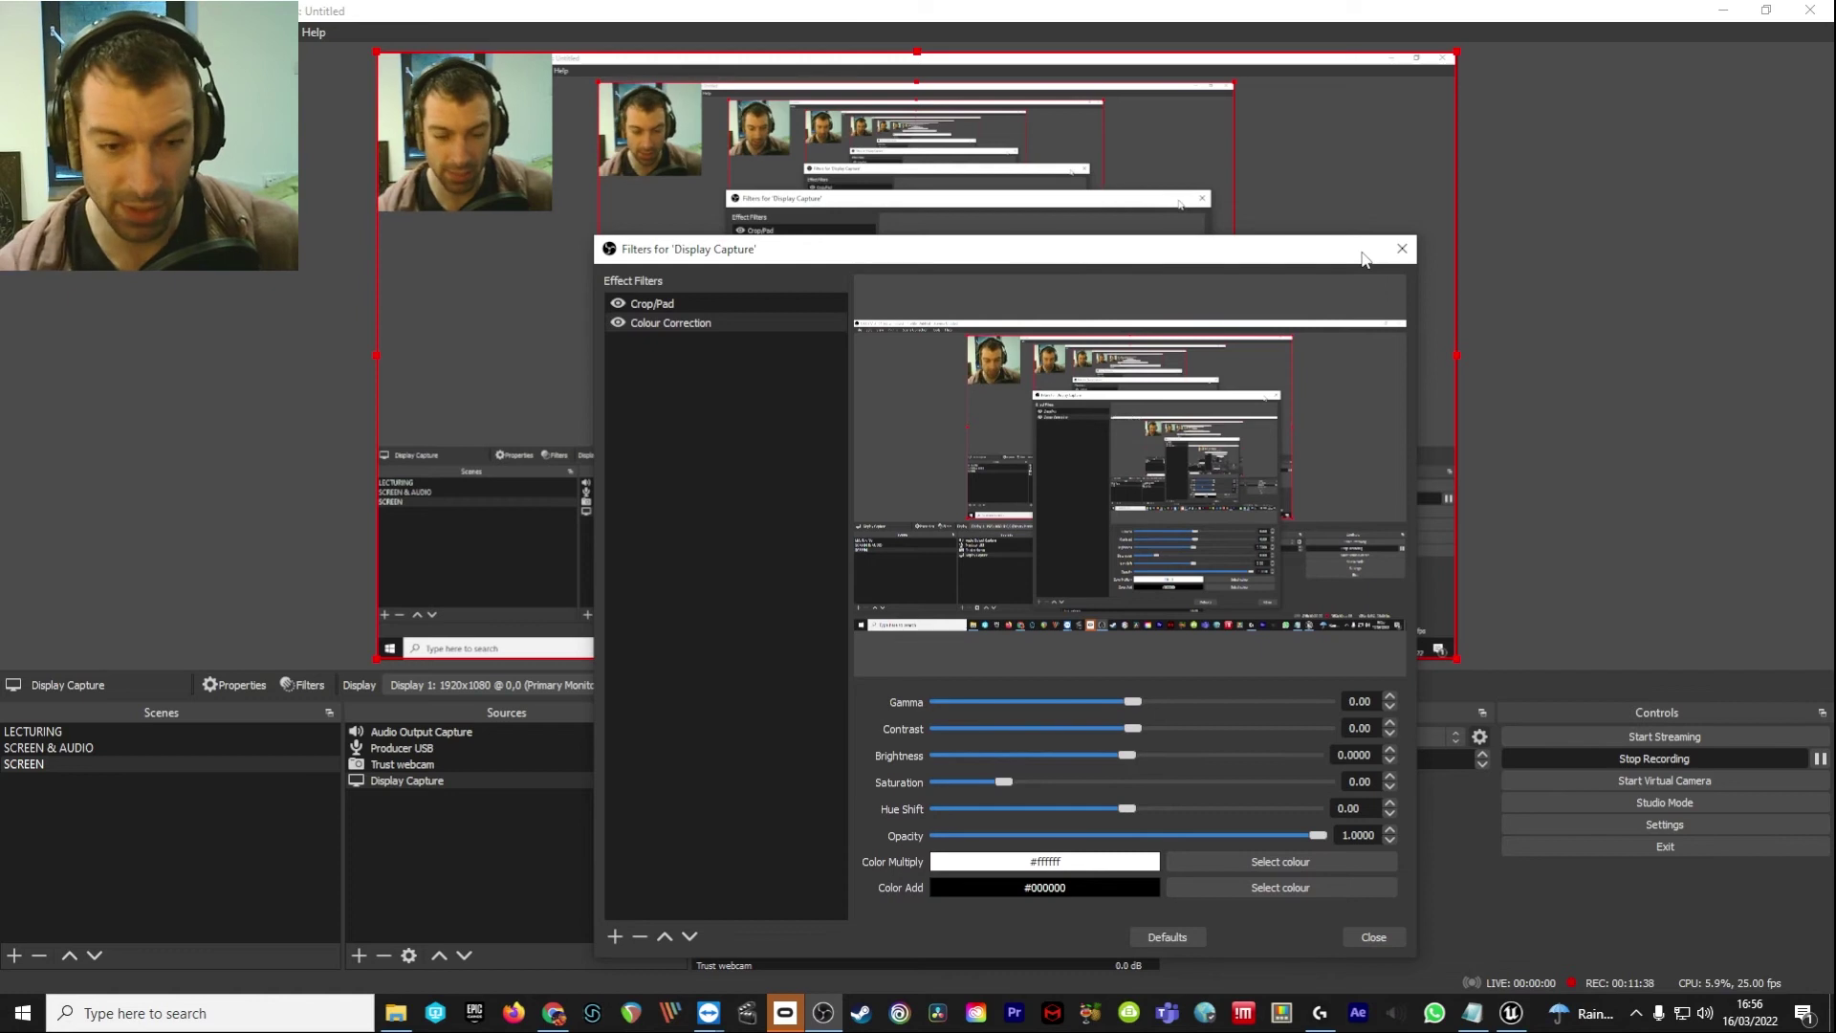
pyautogui.moveTo(1358, 252); pyautogui.dragTo(1438, 174)
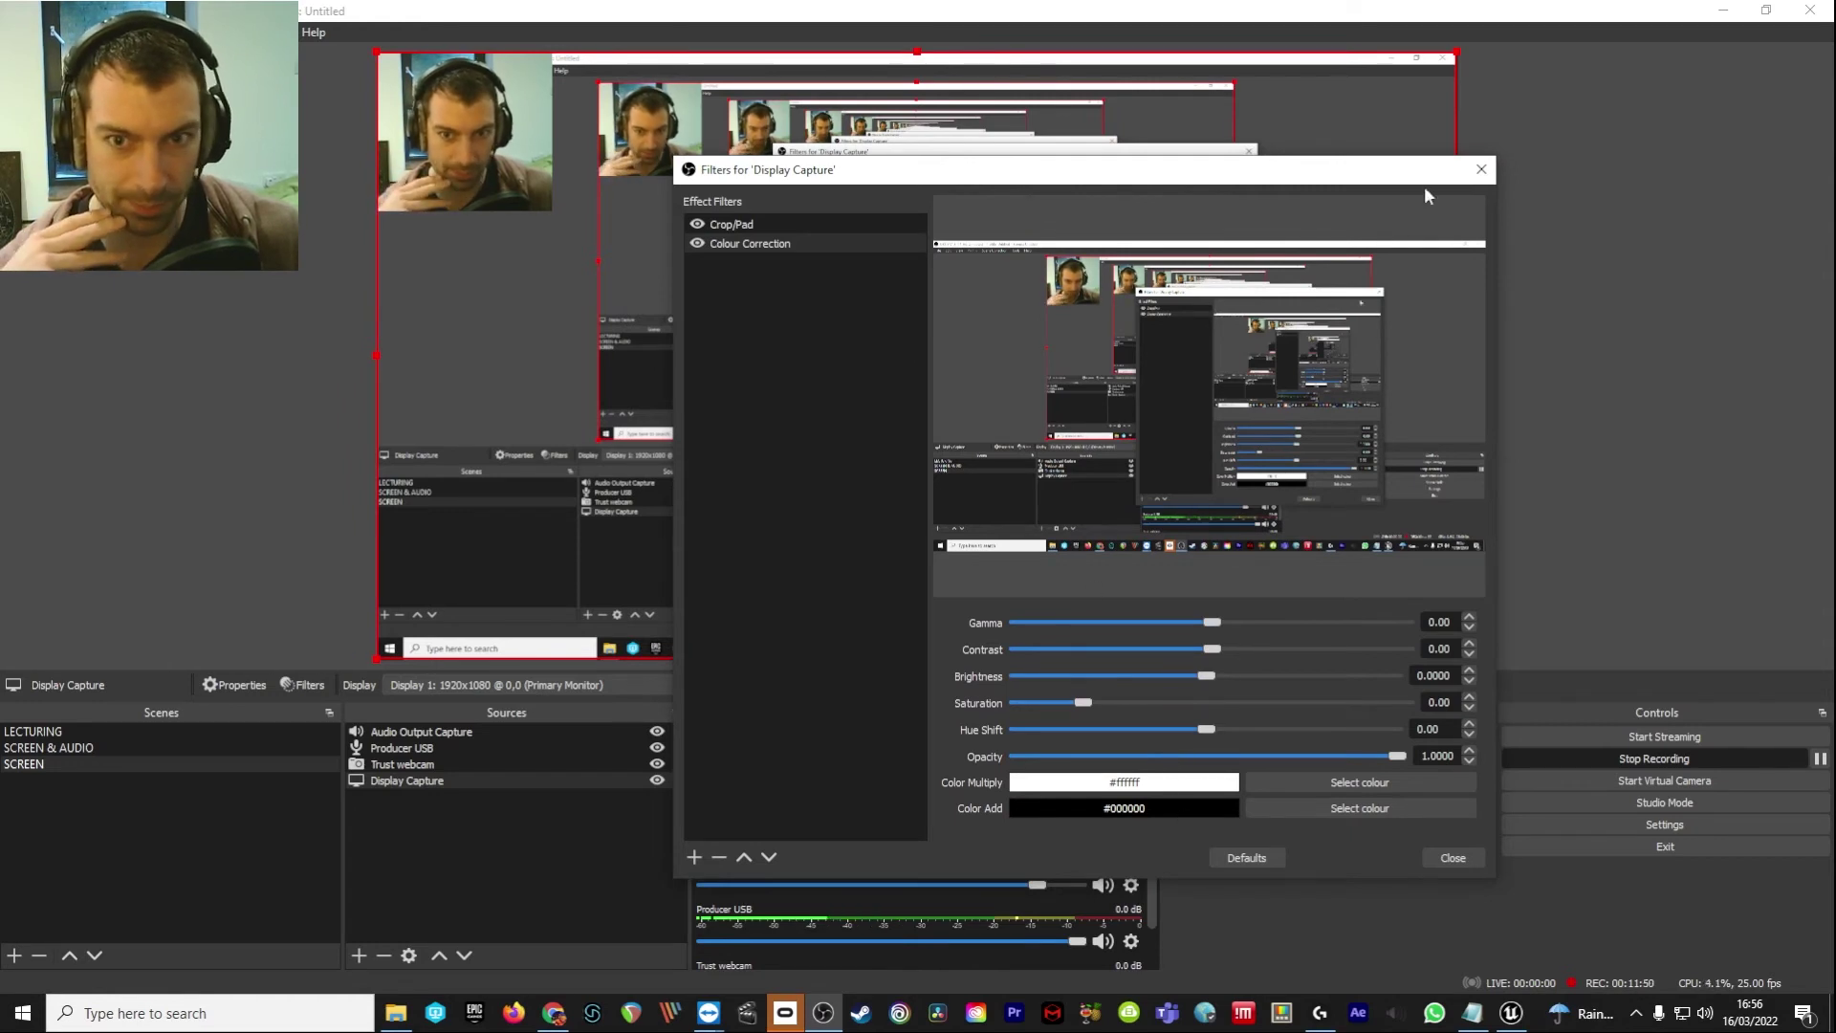
pyautogui.click(1479, 171)
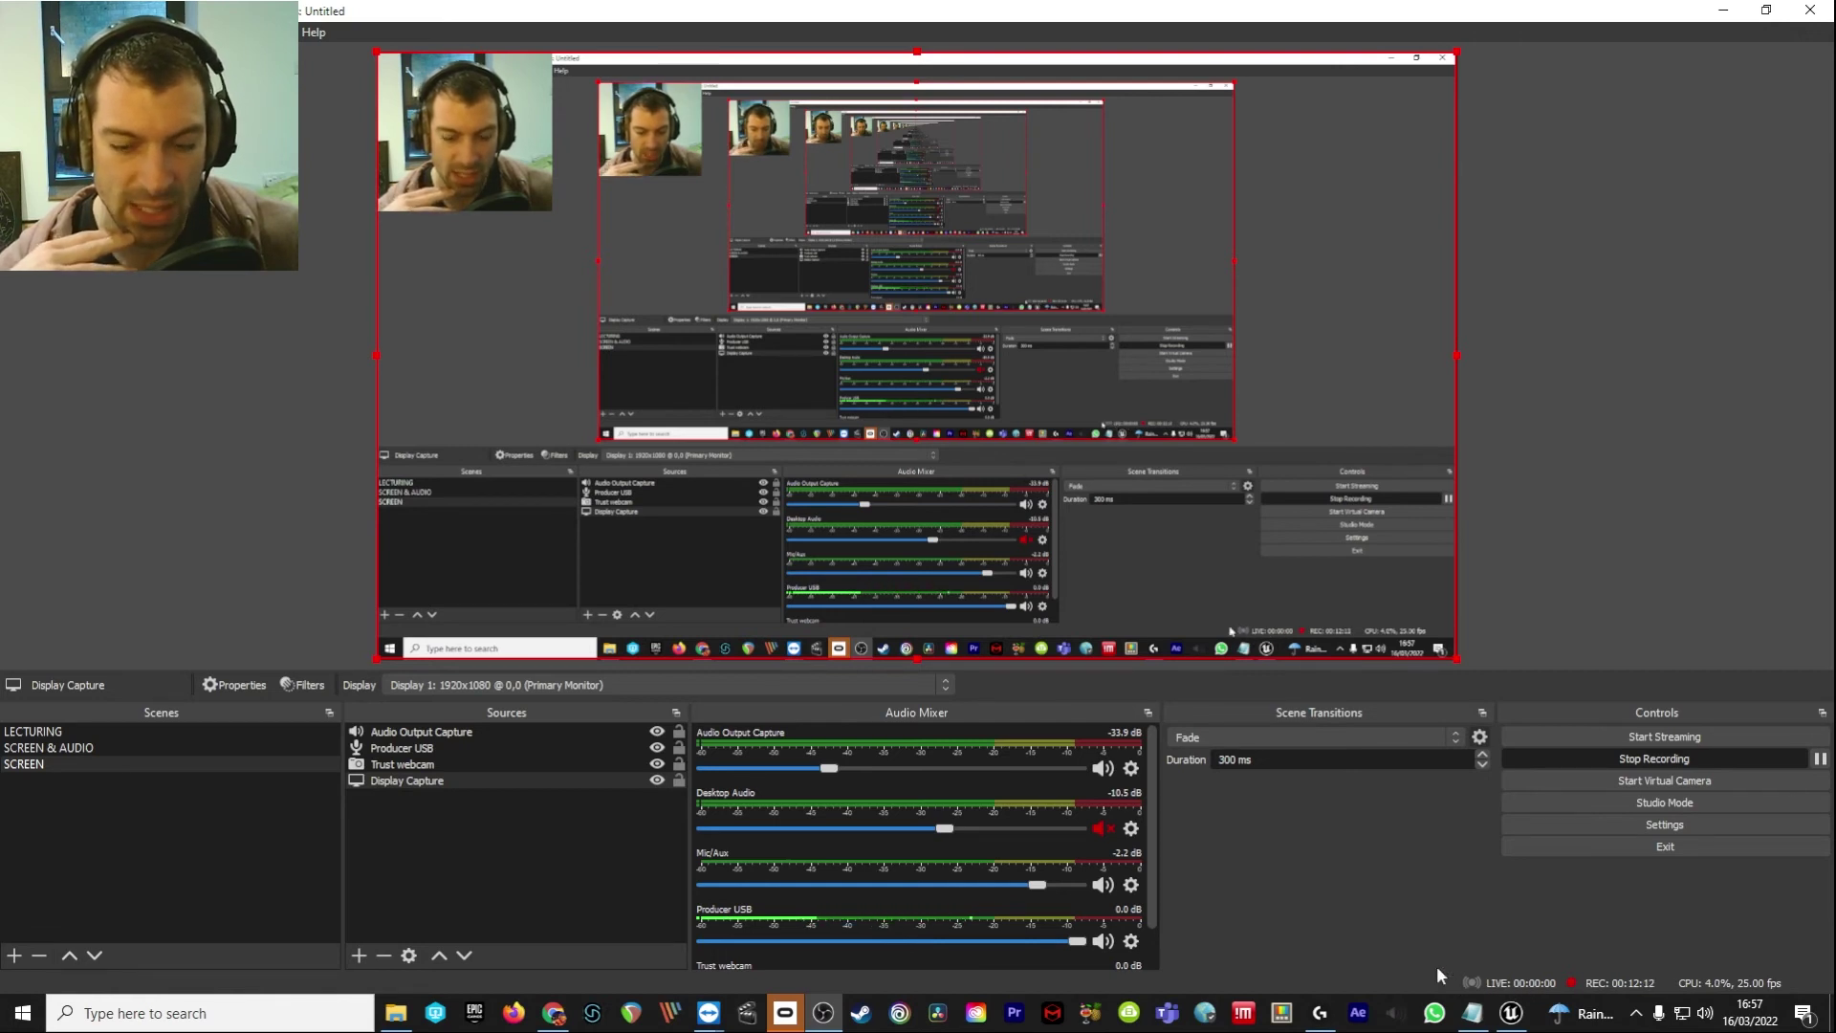
# Open the OBS settings and review all the General options down to the Multiview section.
pyautogui.click(1653, 824)
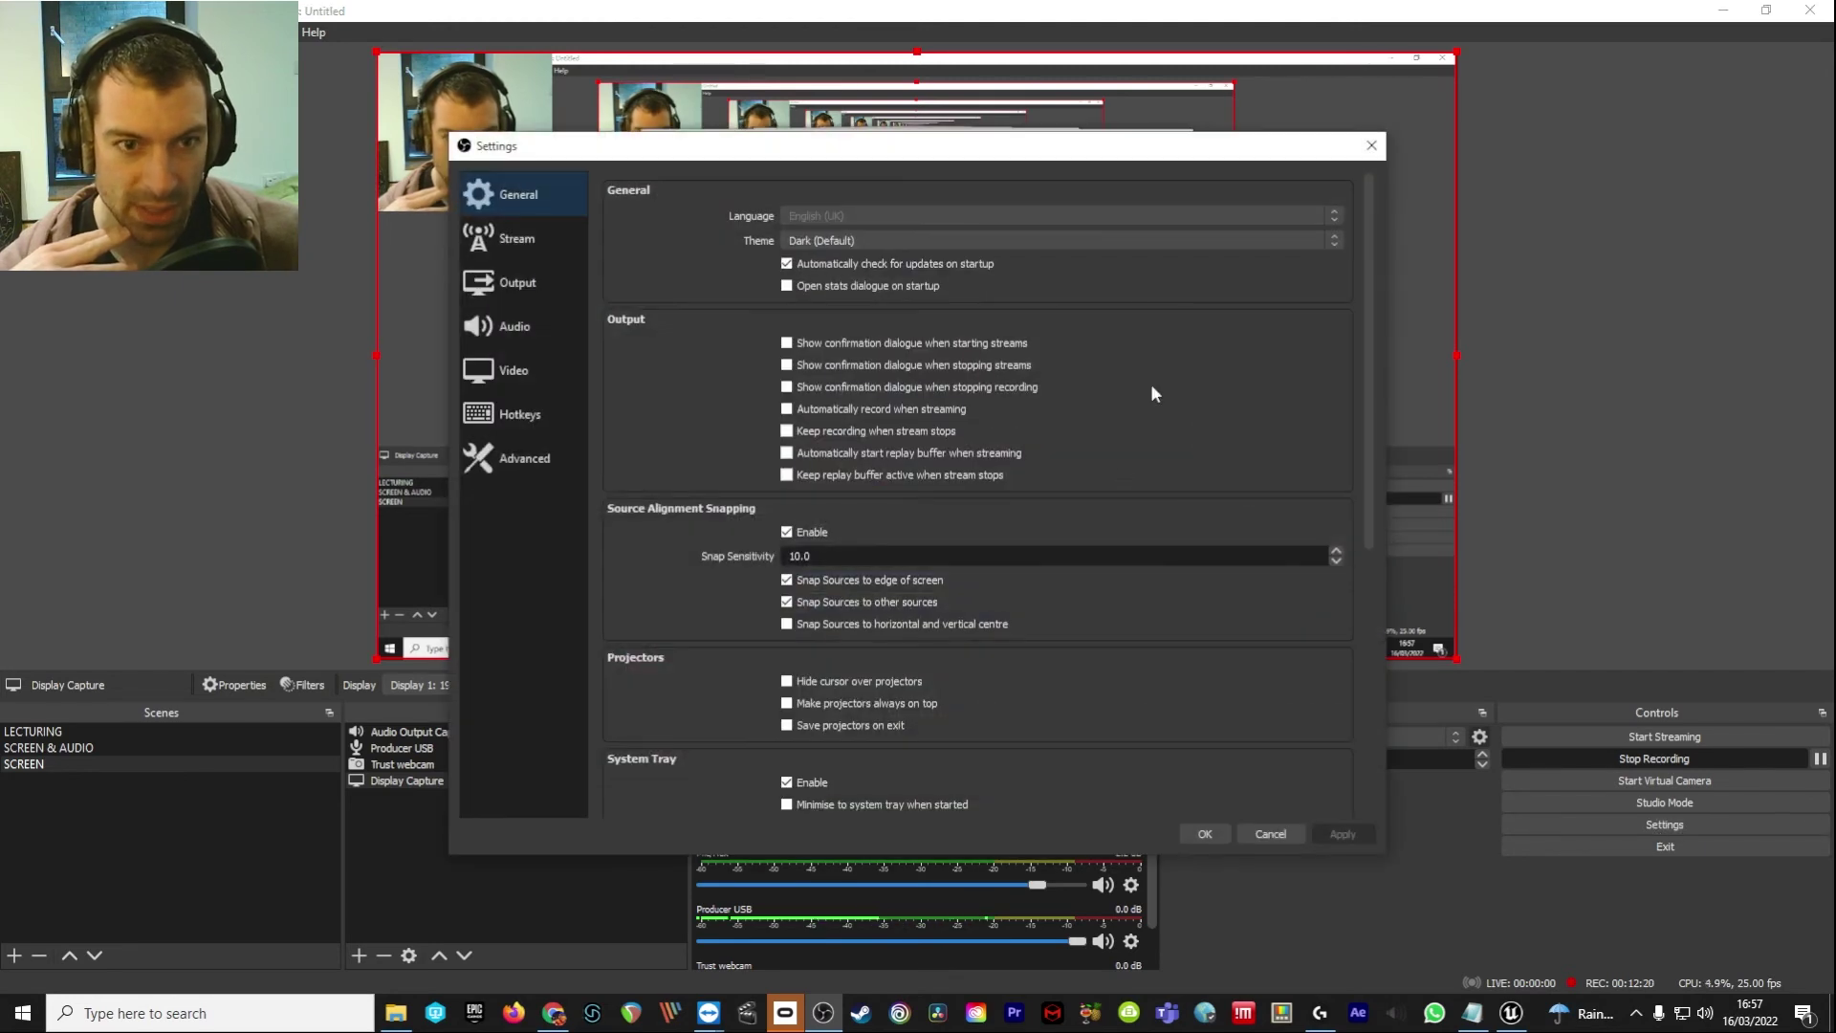
pyautogui.moveTo(1014, 153); pyautogui.dragTo(1415, 43)
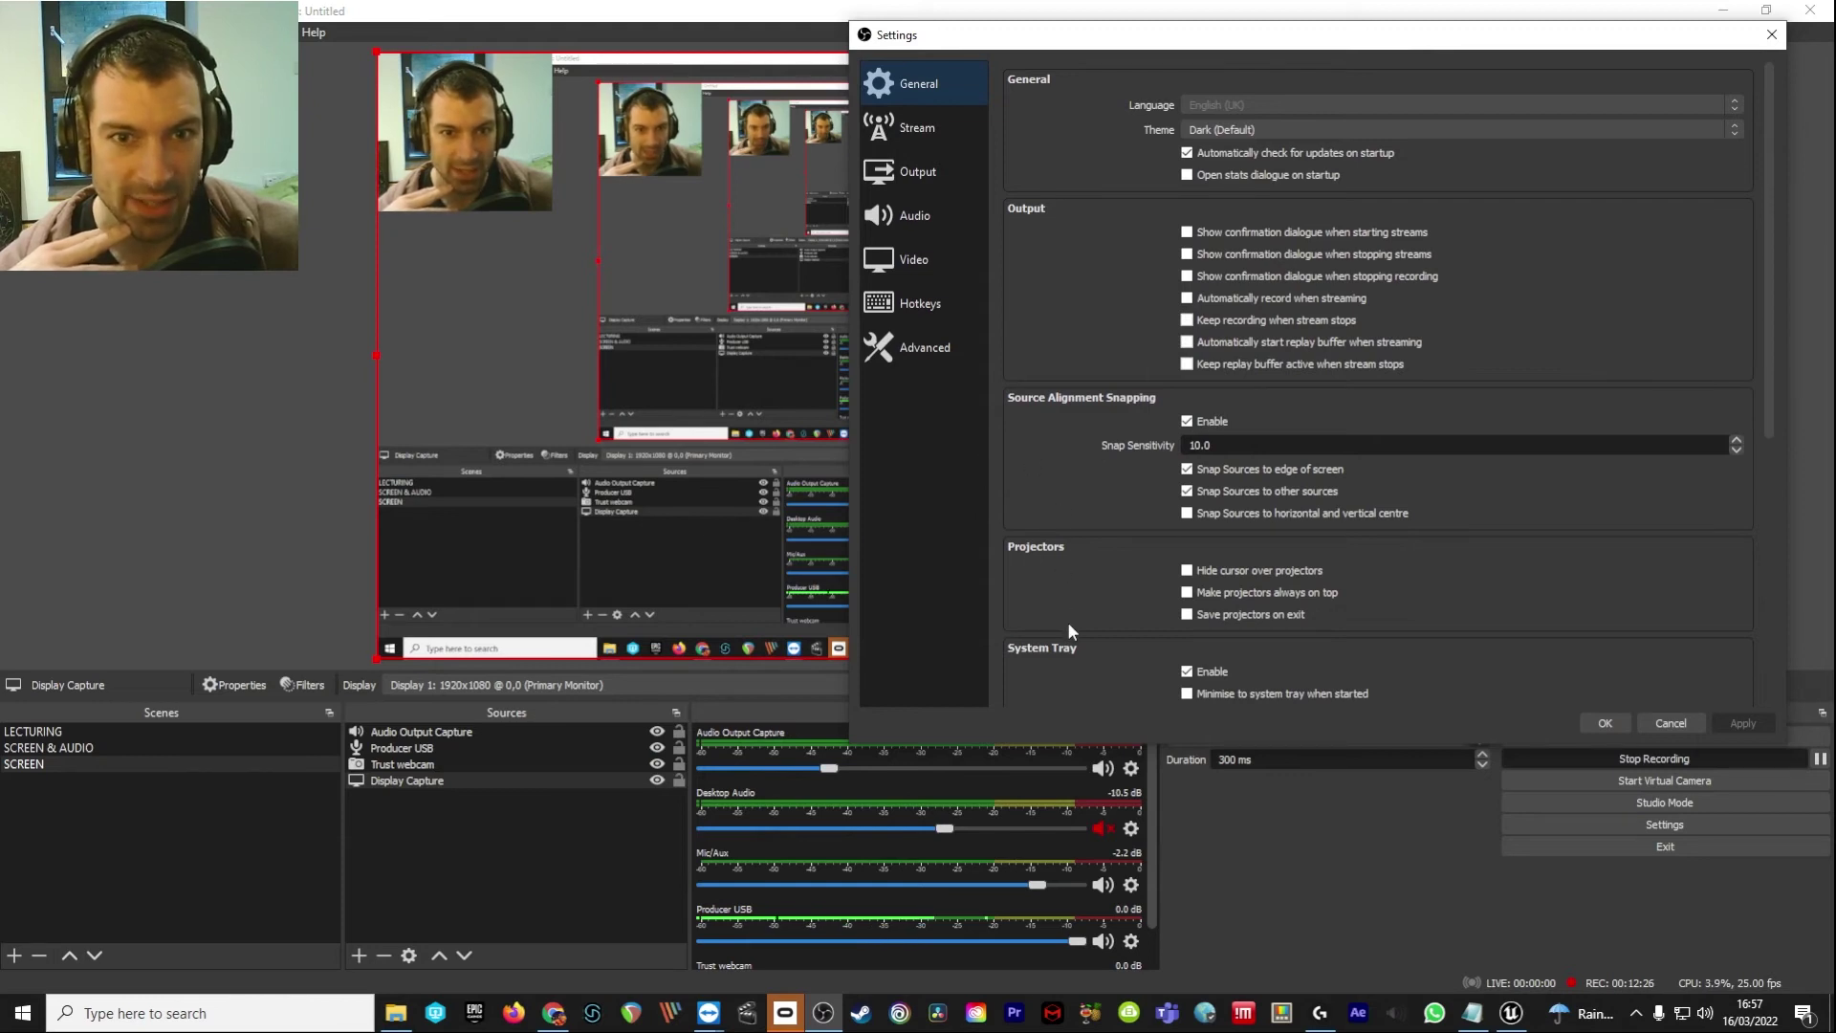
pyautogui.scroll(-8, 1068, 622)
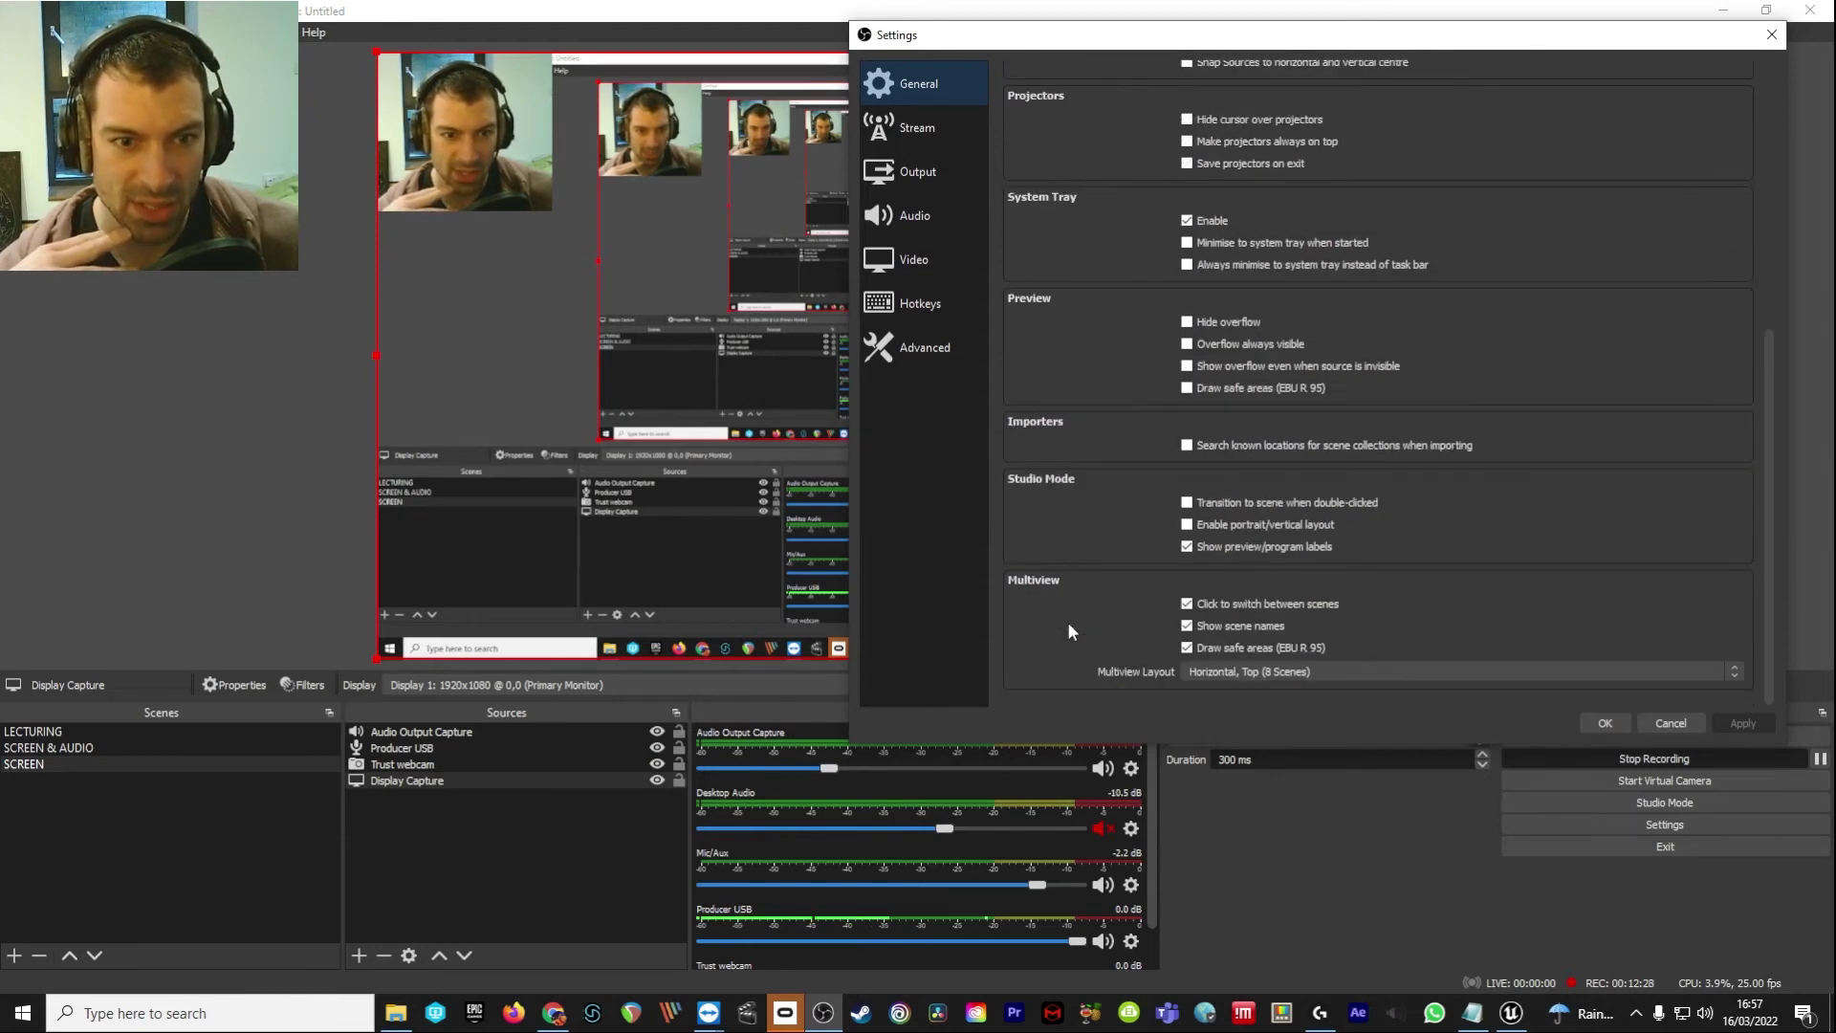
pyautogui.scroll(10, 1067, 621)
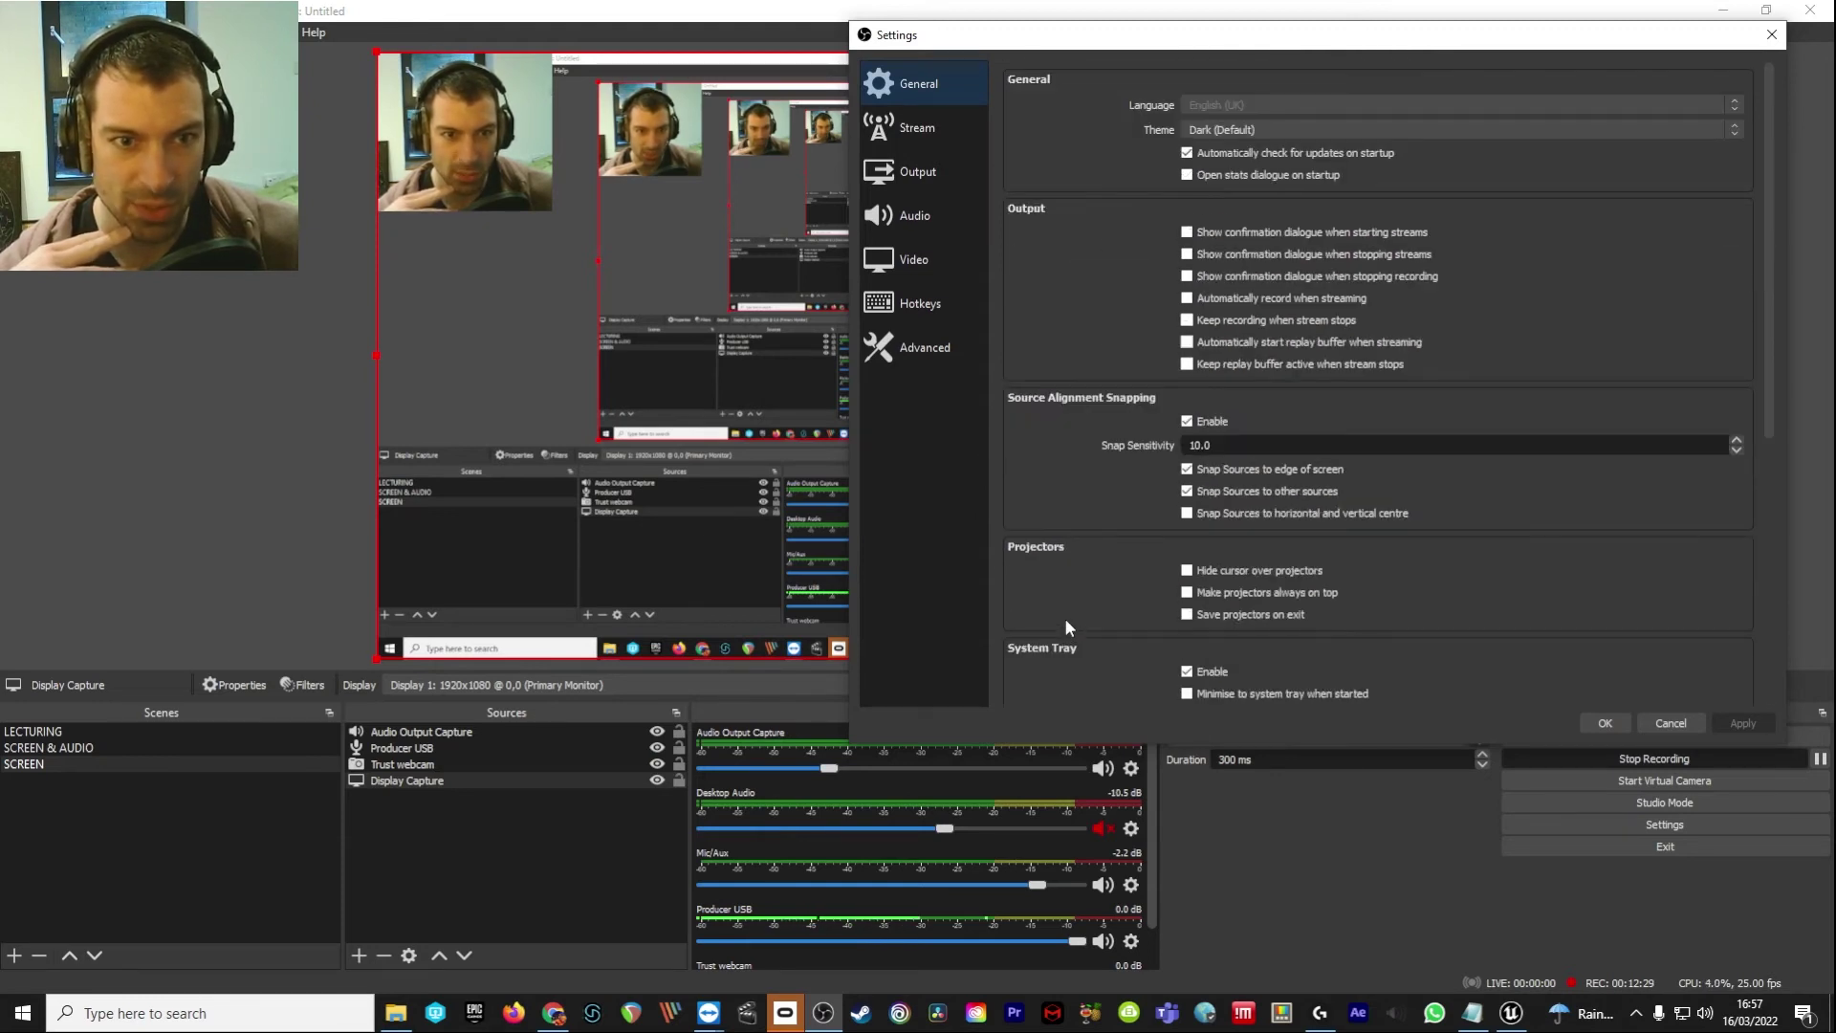
# Review the Output, Audio and Video settings for recording and look through the full list of Hotkeys.
pyautogui.click(932, 174)
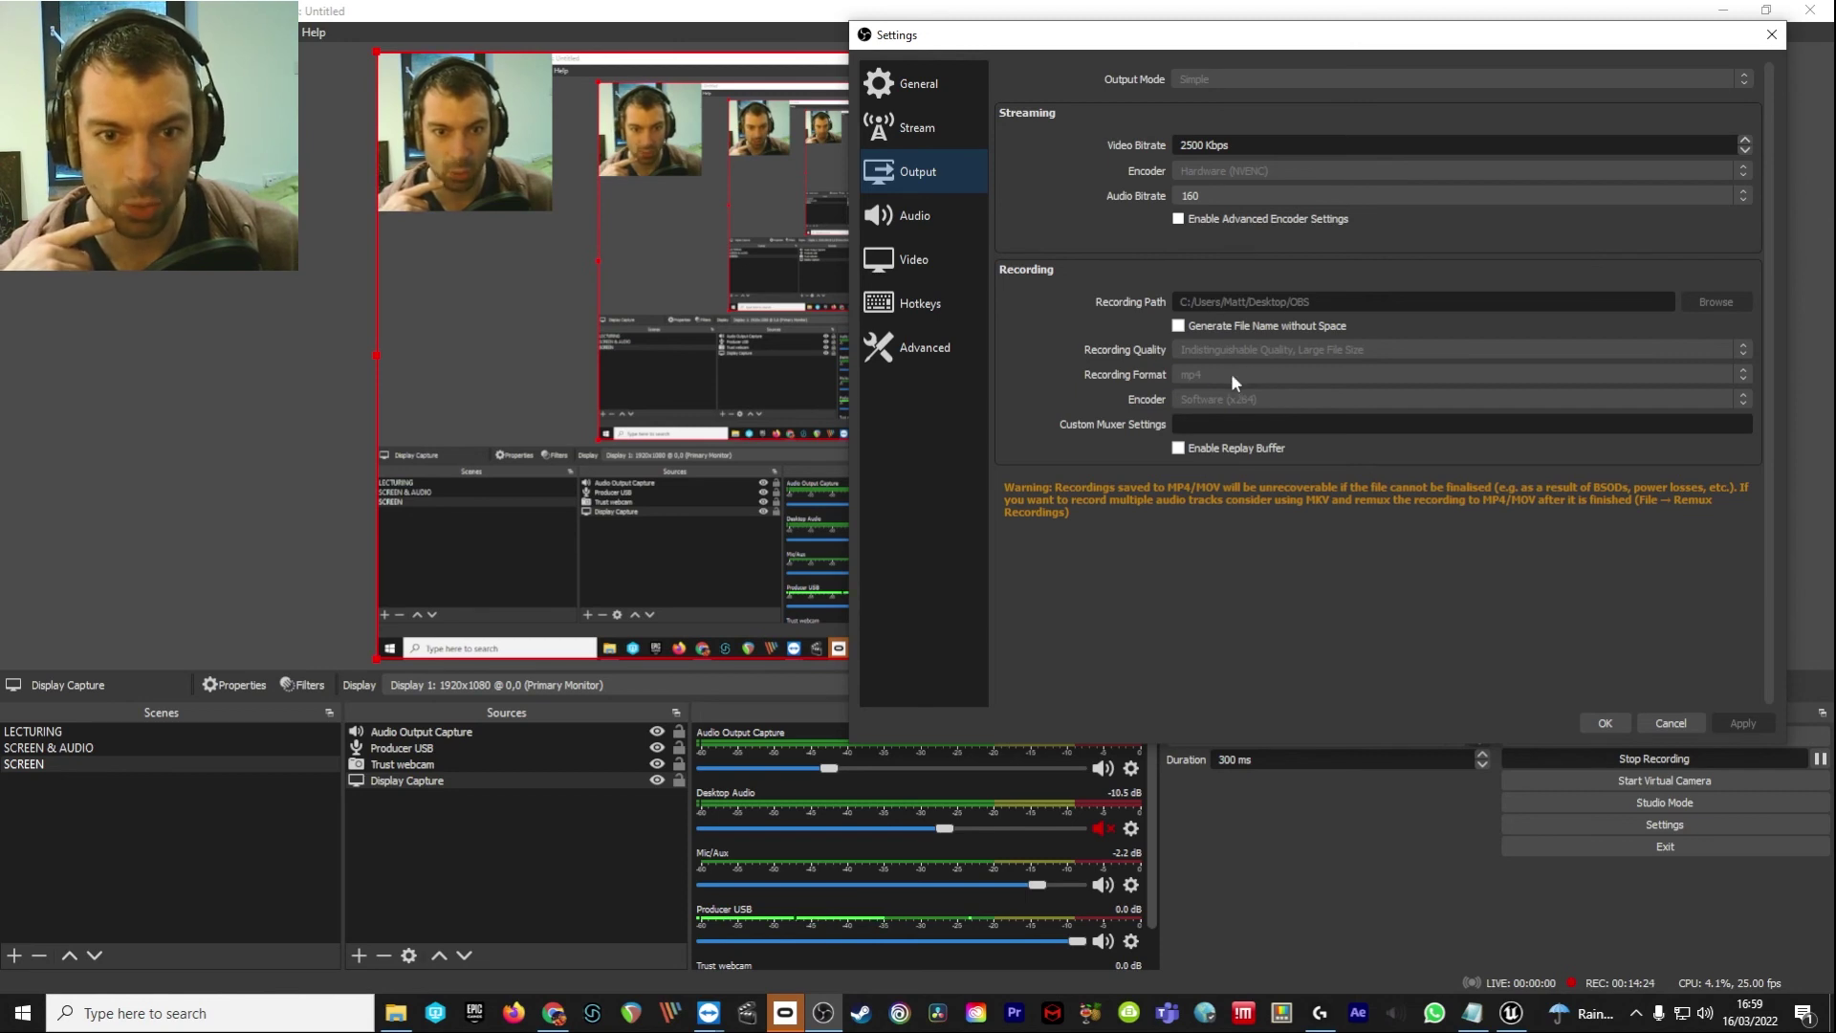
pyautogui.click(932, 214)
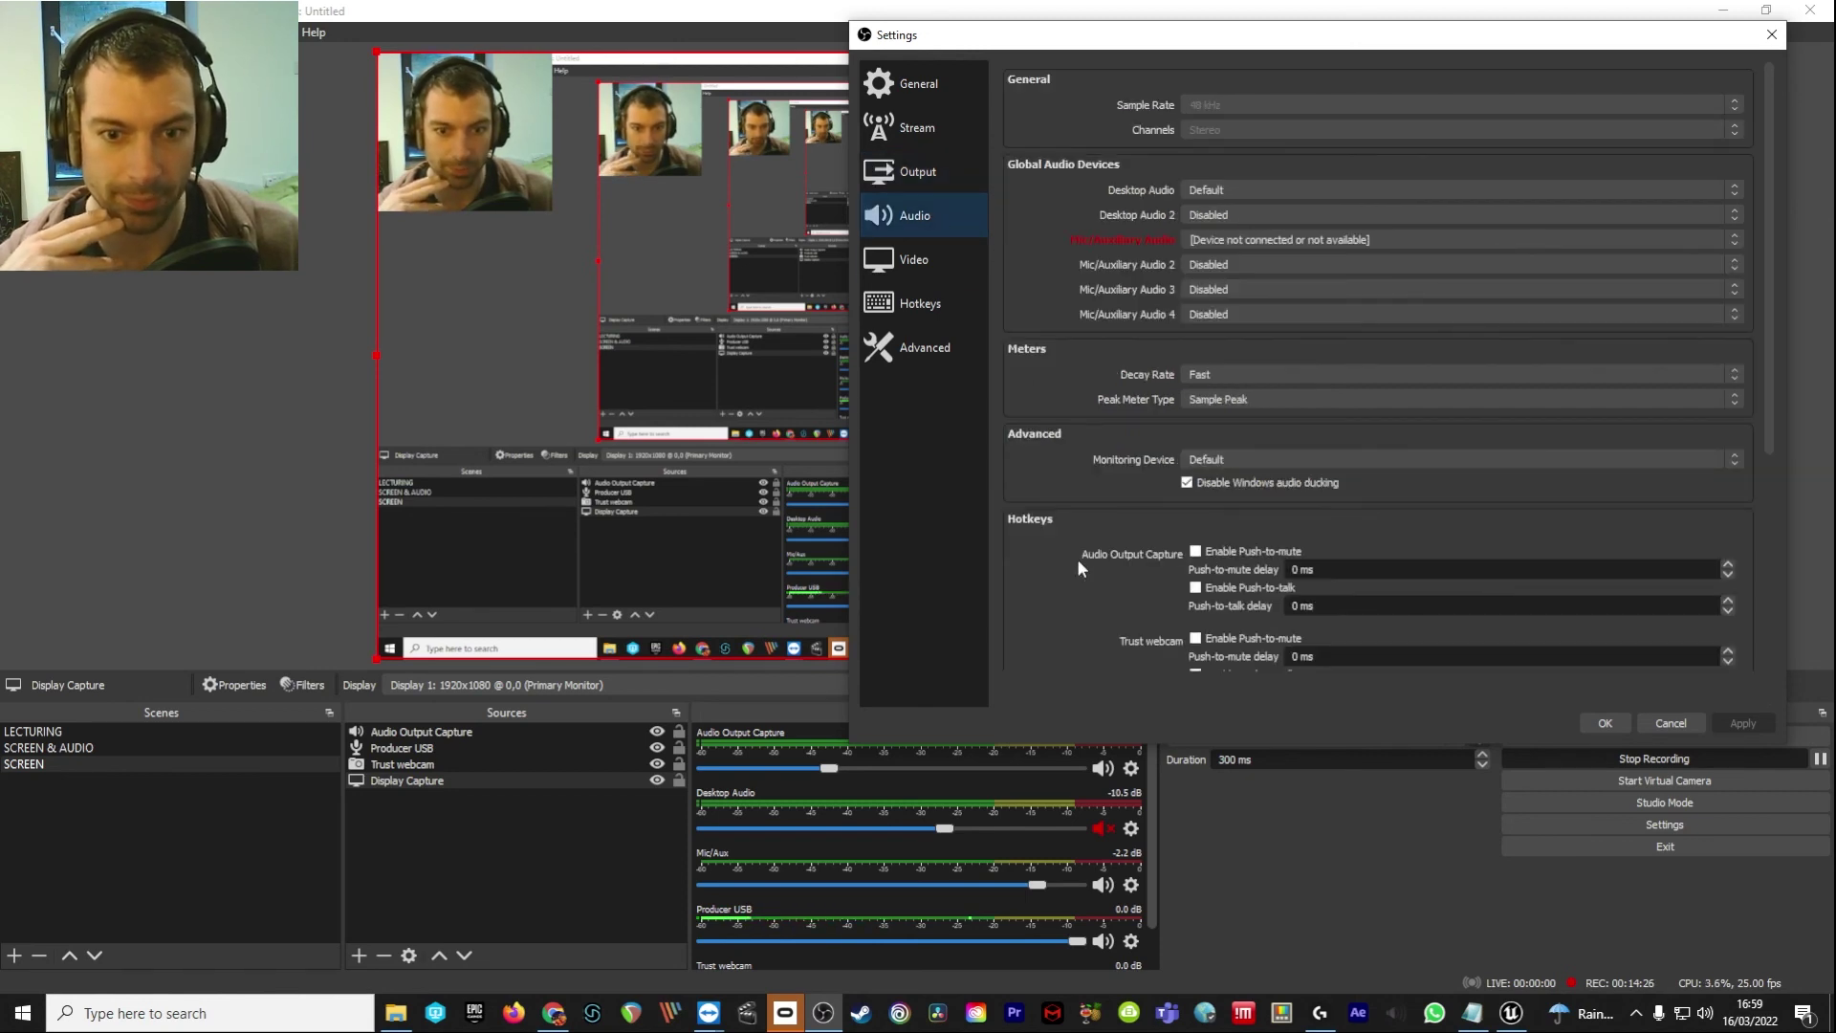
pyautogui.click(923, 262)
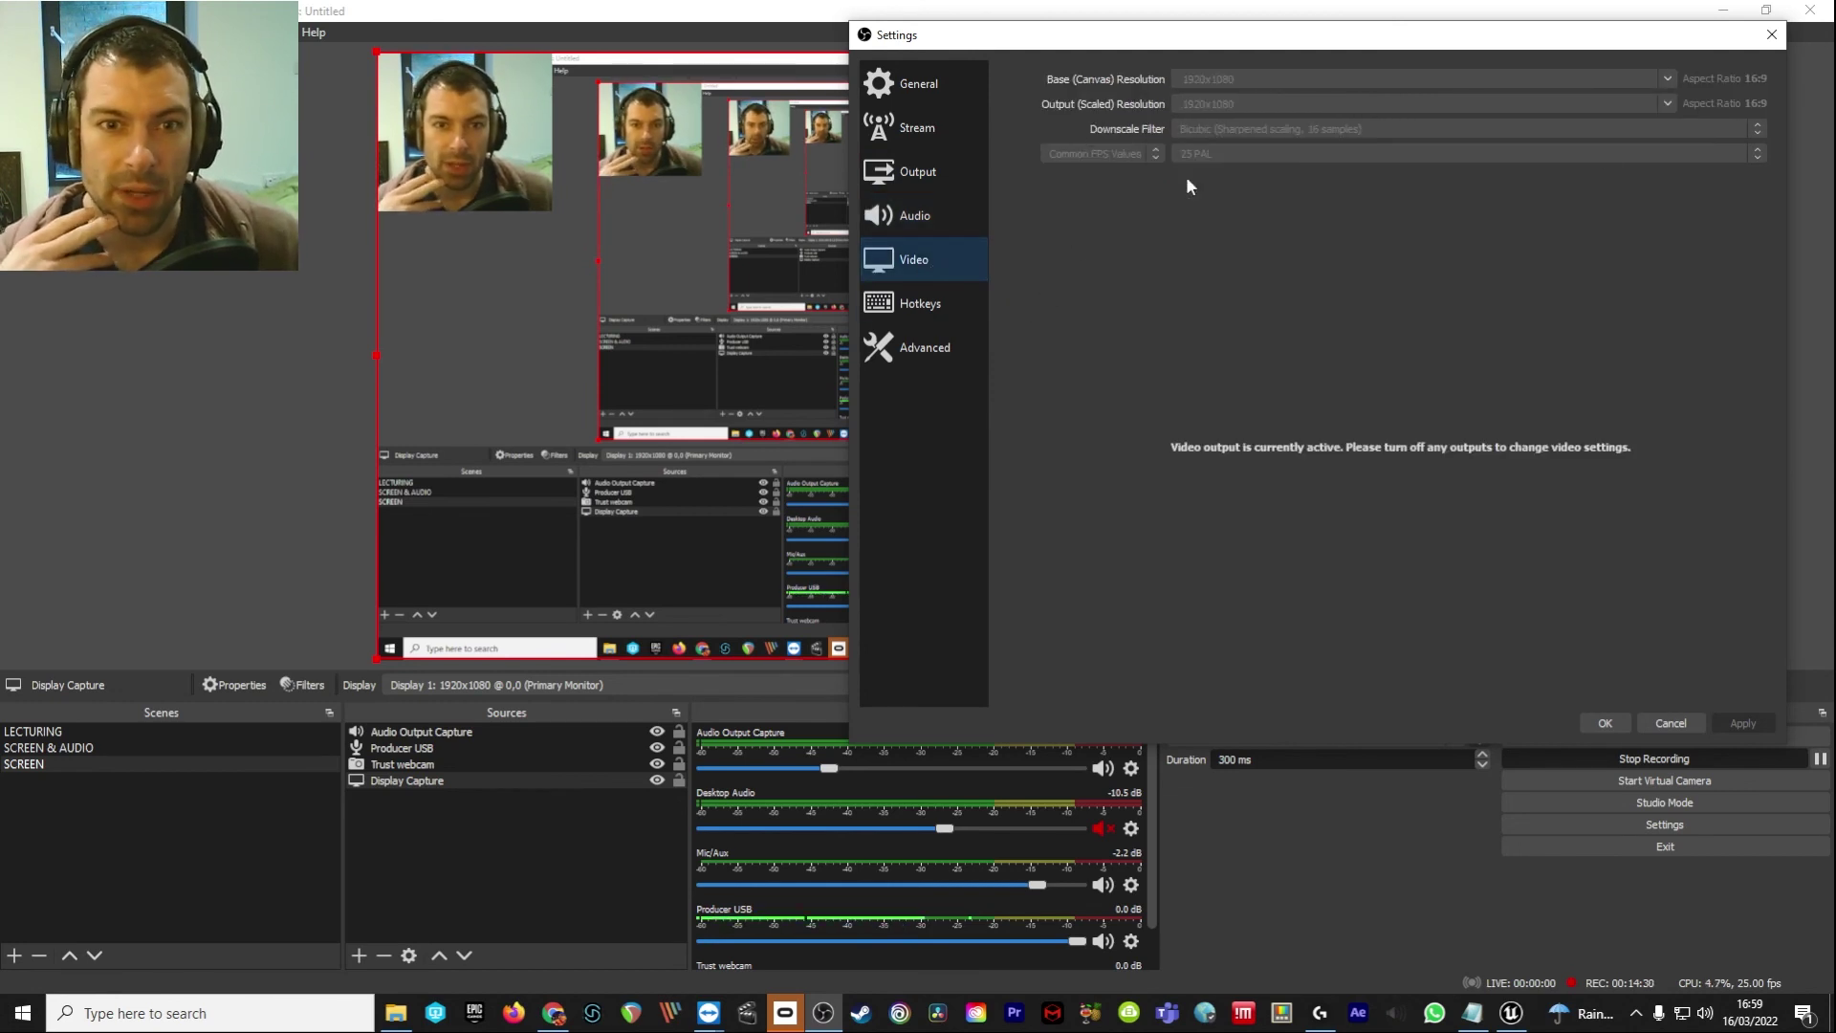
pyautogui.click(923, 303)
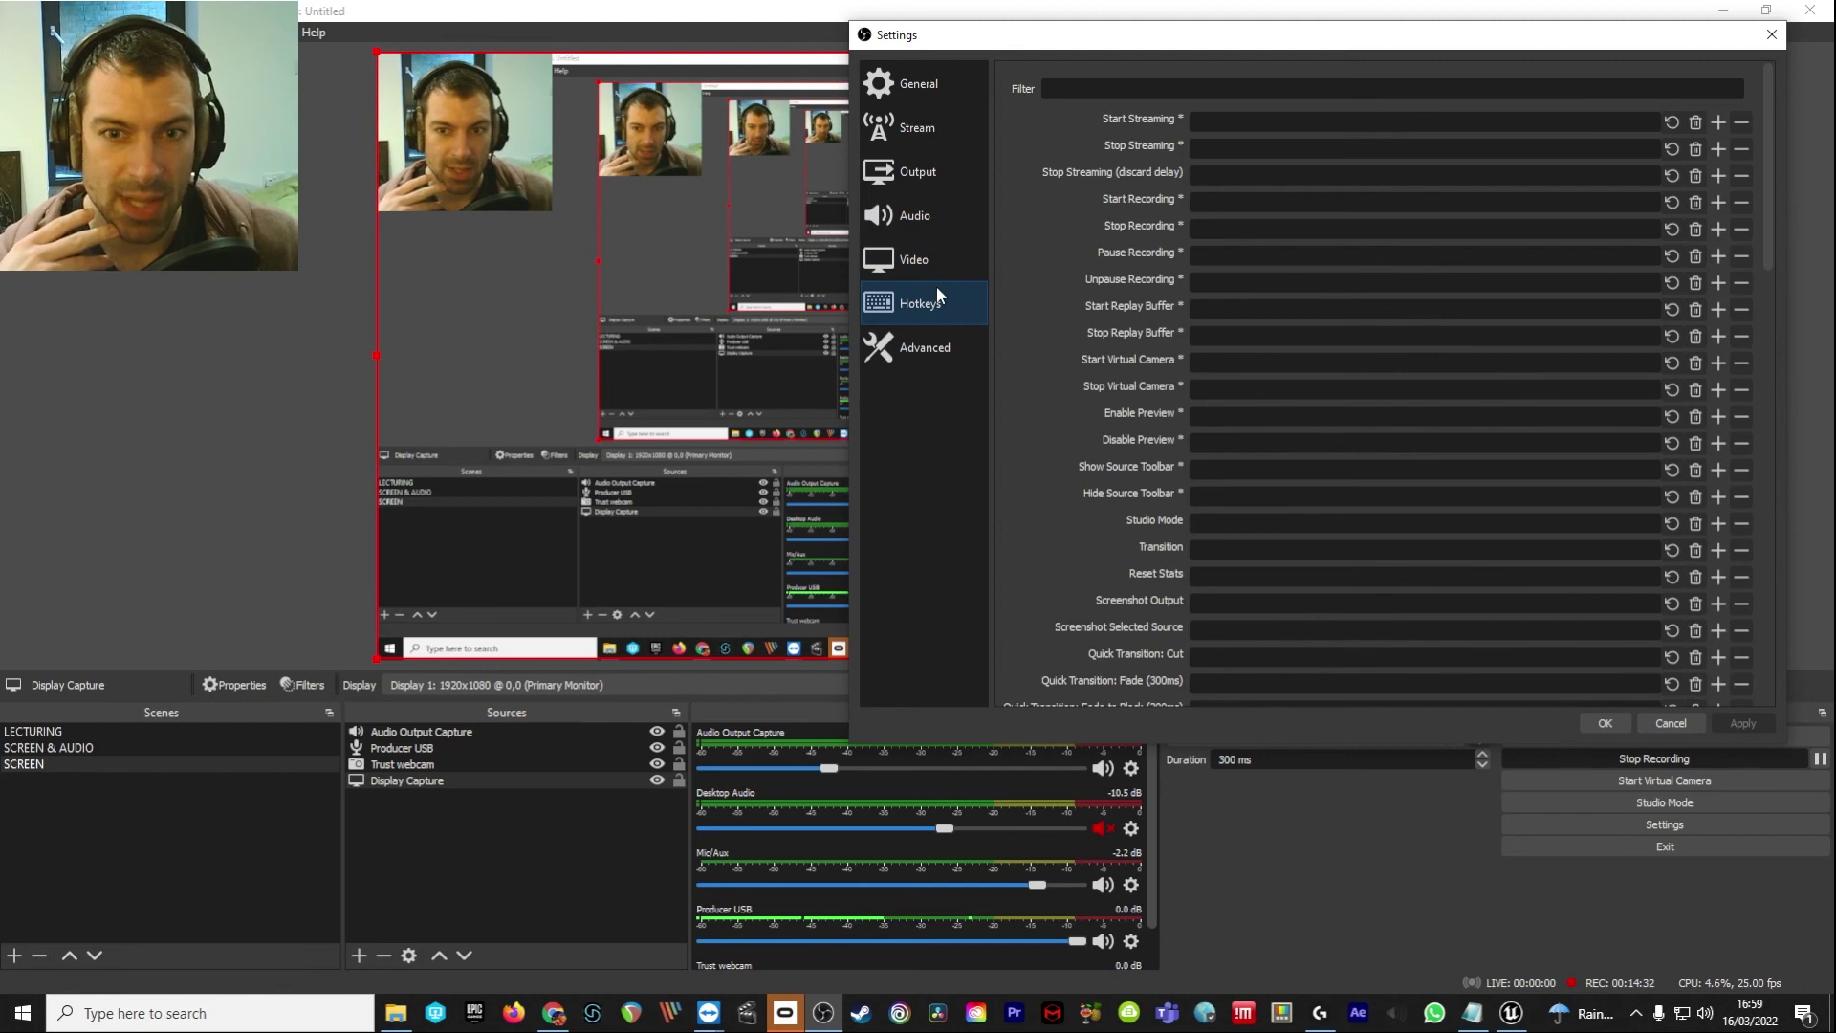
pyautogui.scroll(-10, 1045, 511)
pyautogui.scroll(10, 1047, 512)
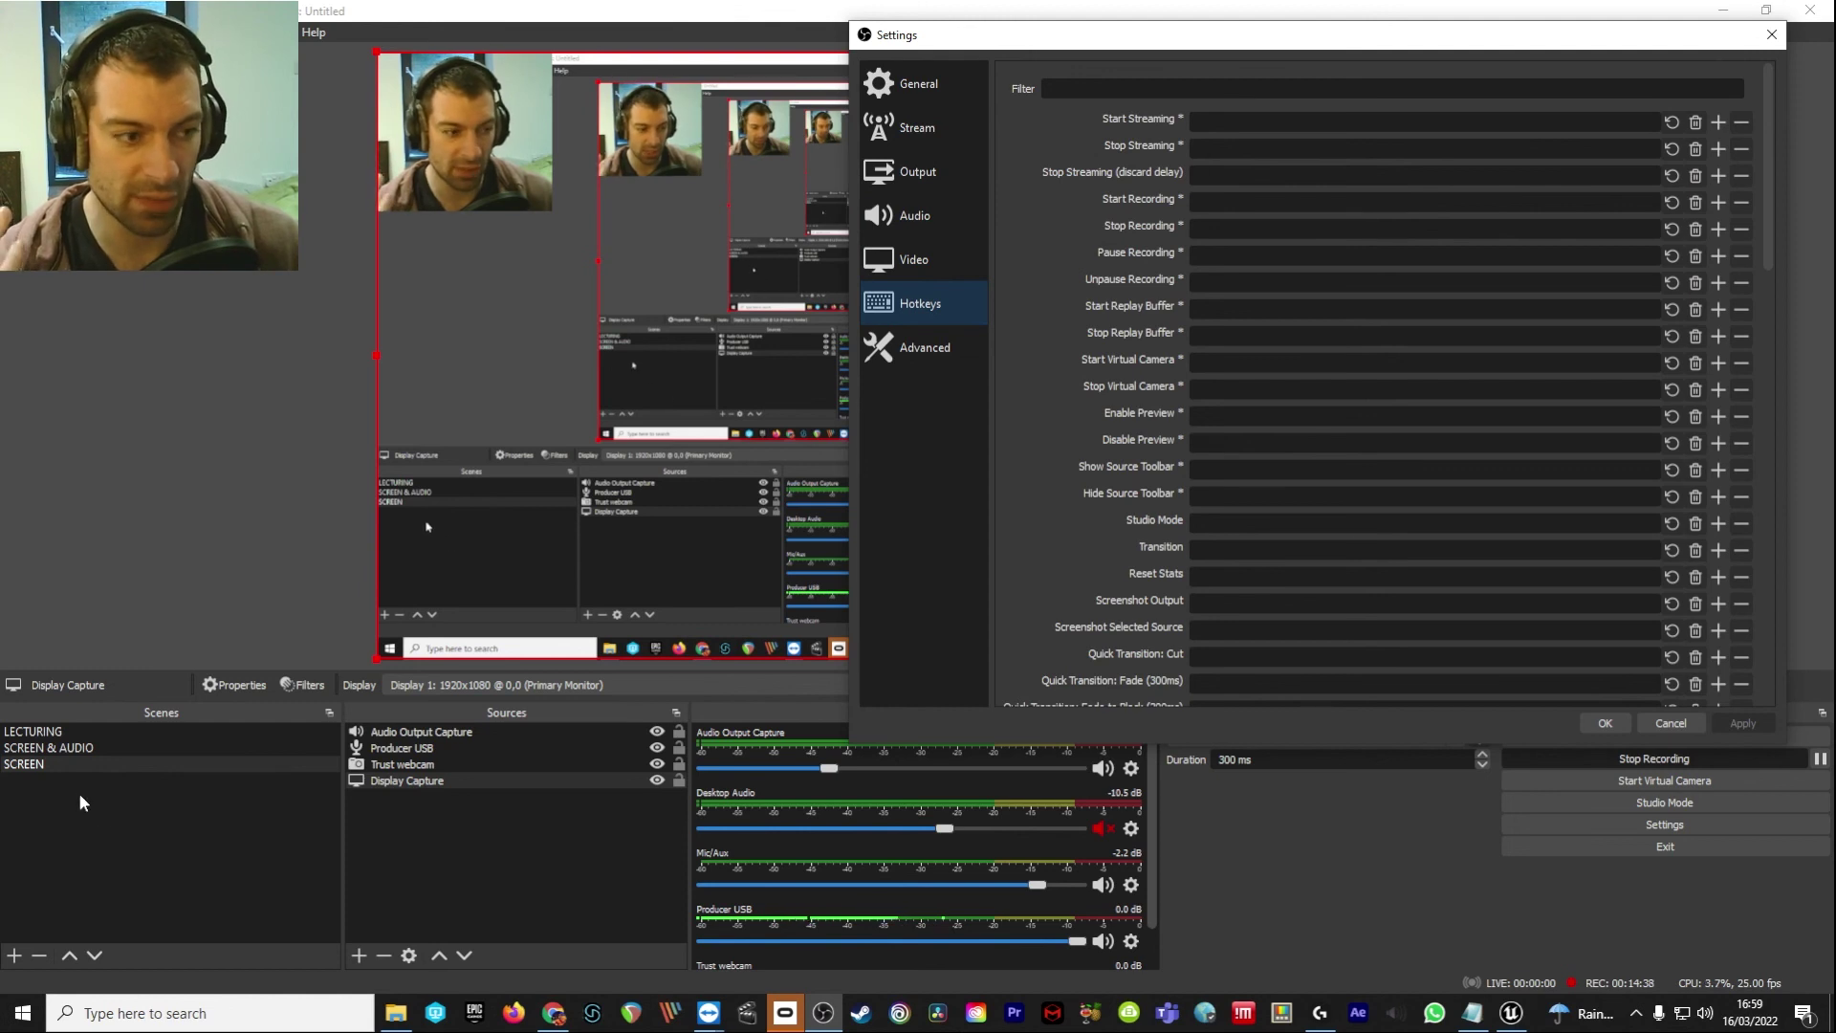
# Review the Advanced settings, return to the General settings and close the settings without saving any changes.
pyautogui.click(924, 354)
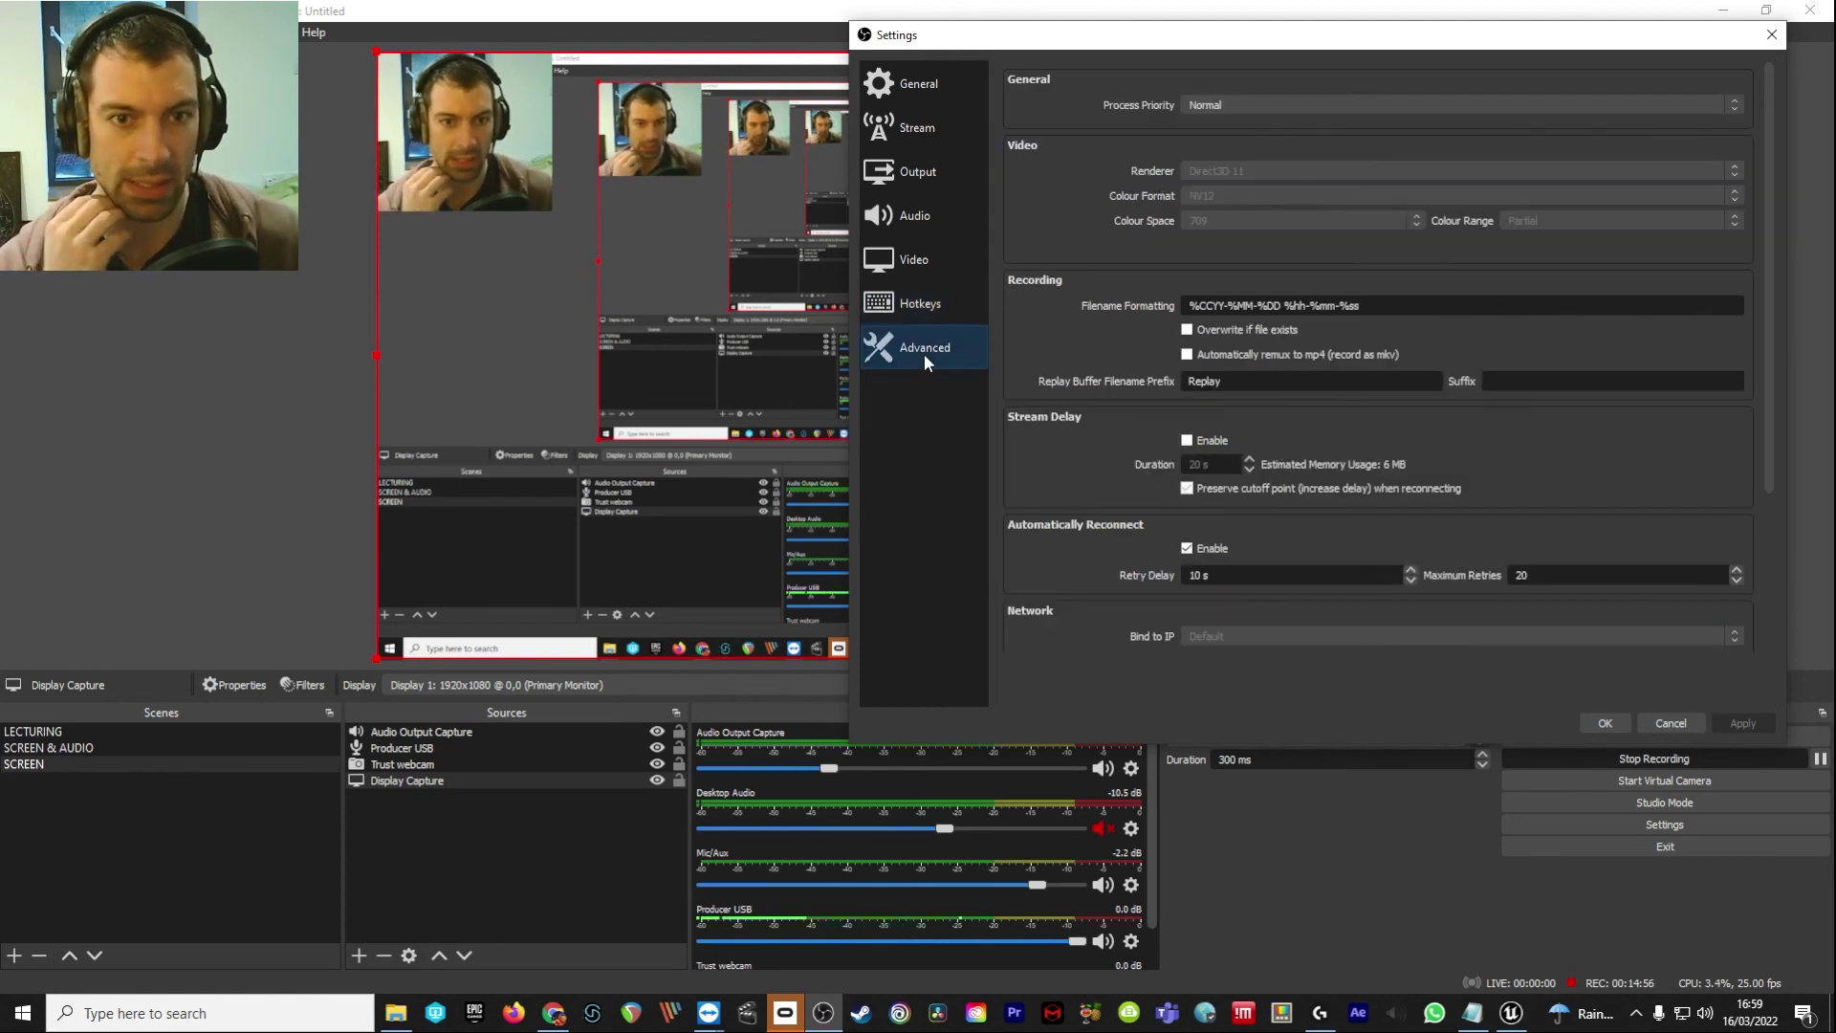
pyautogui.scroll(-3, 1088, 484)
pyautogui.scroll(3, 1074, 530)
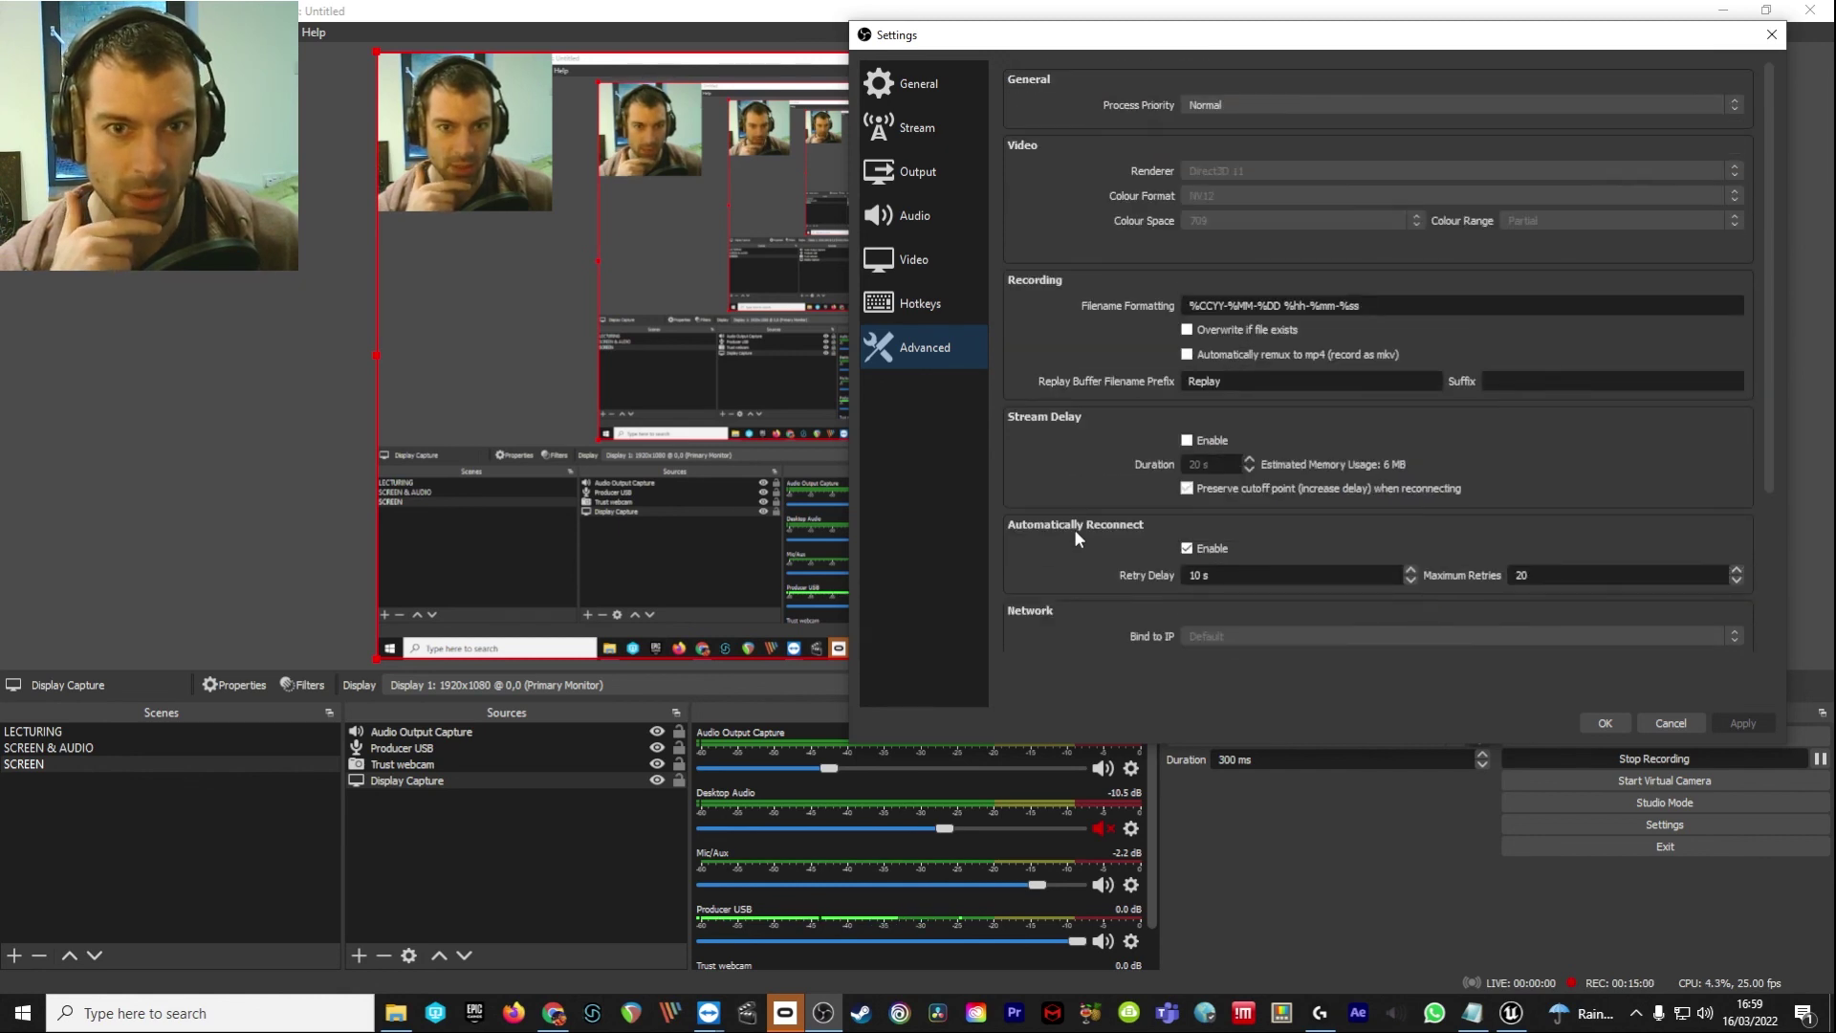
pyautogui.click(914, 86)
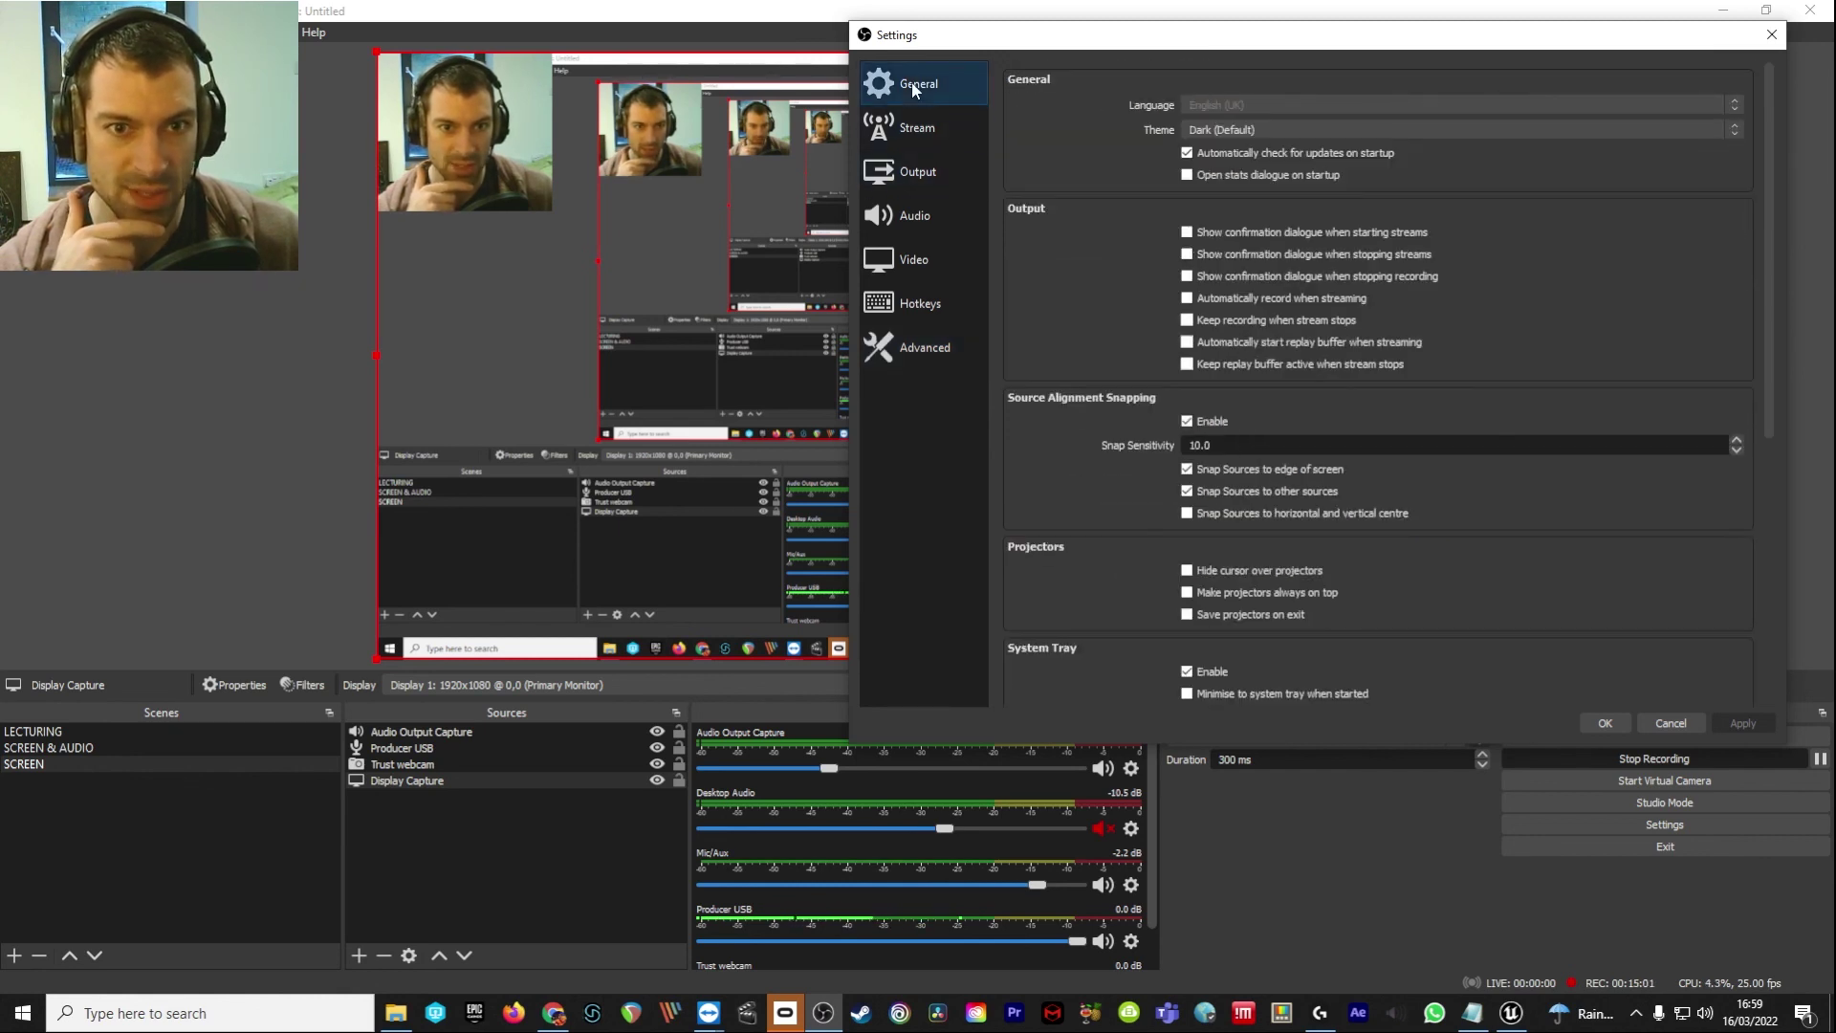
pyautogui.click(1664, 722)
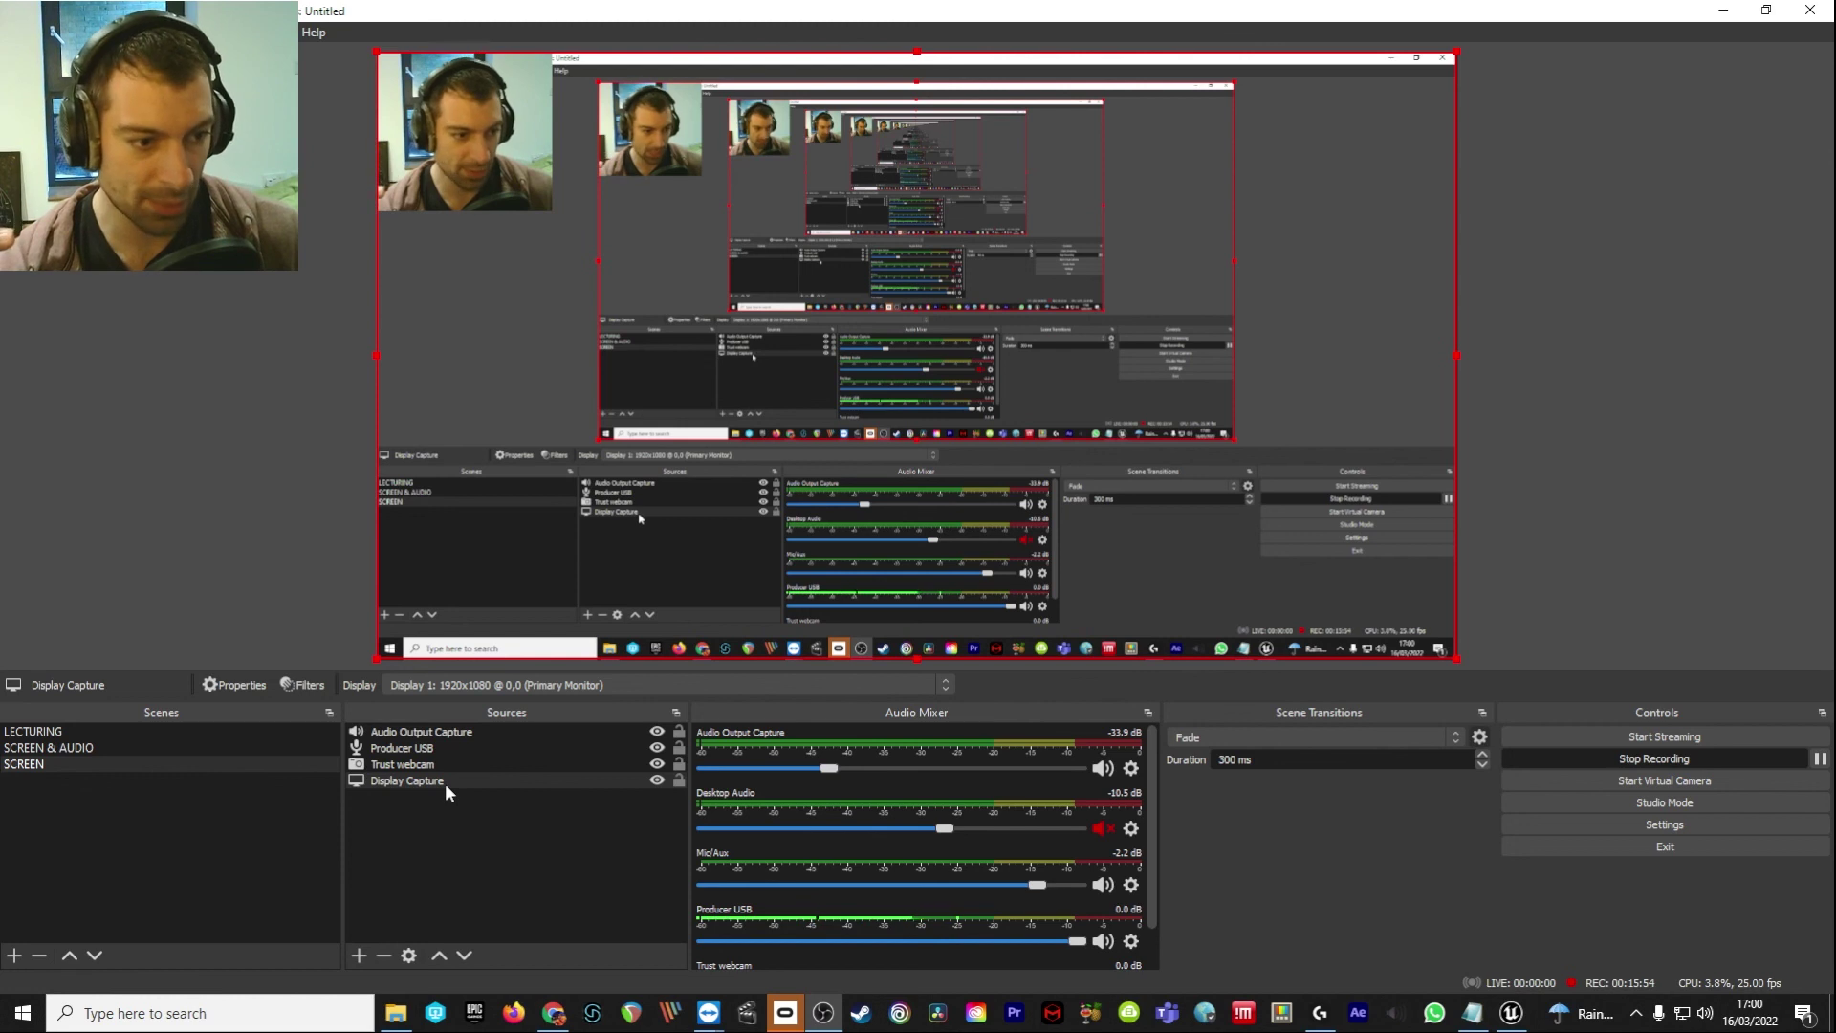
# Select the Audio Output Capture source and look over all the Audio Mixer channels down to the Trust webcam.
pyautogui.click(460, 731)
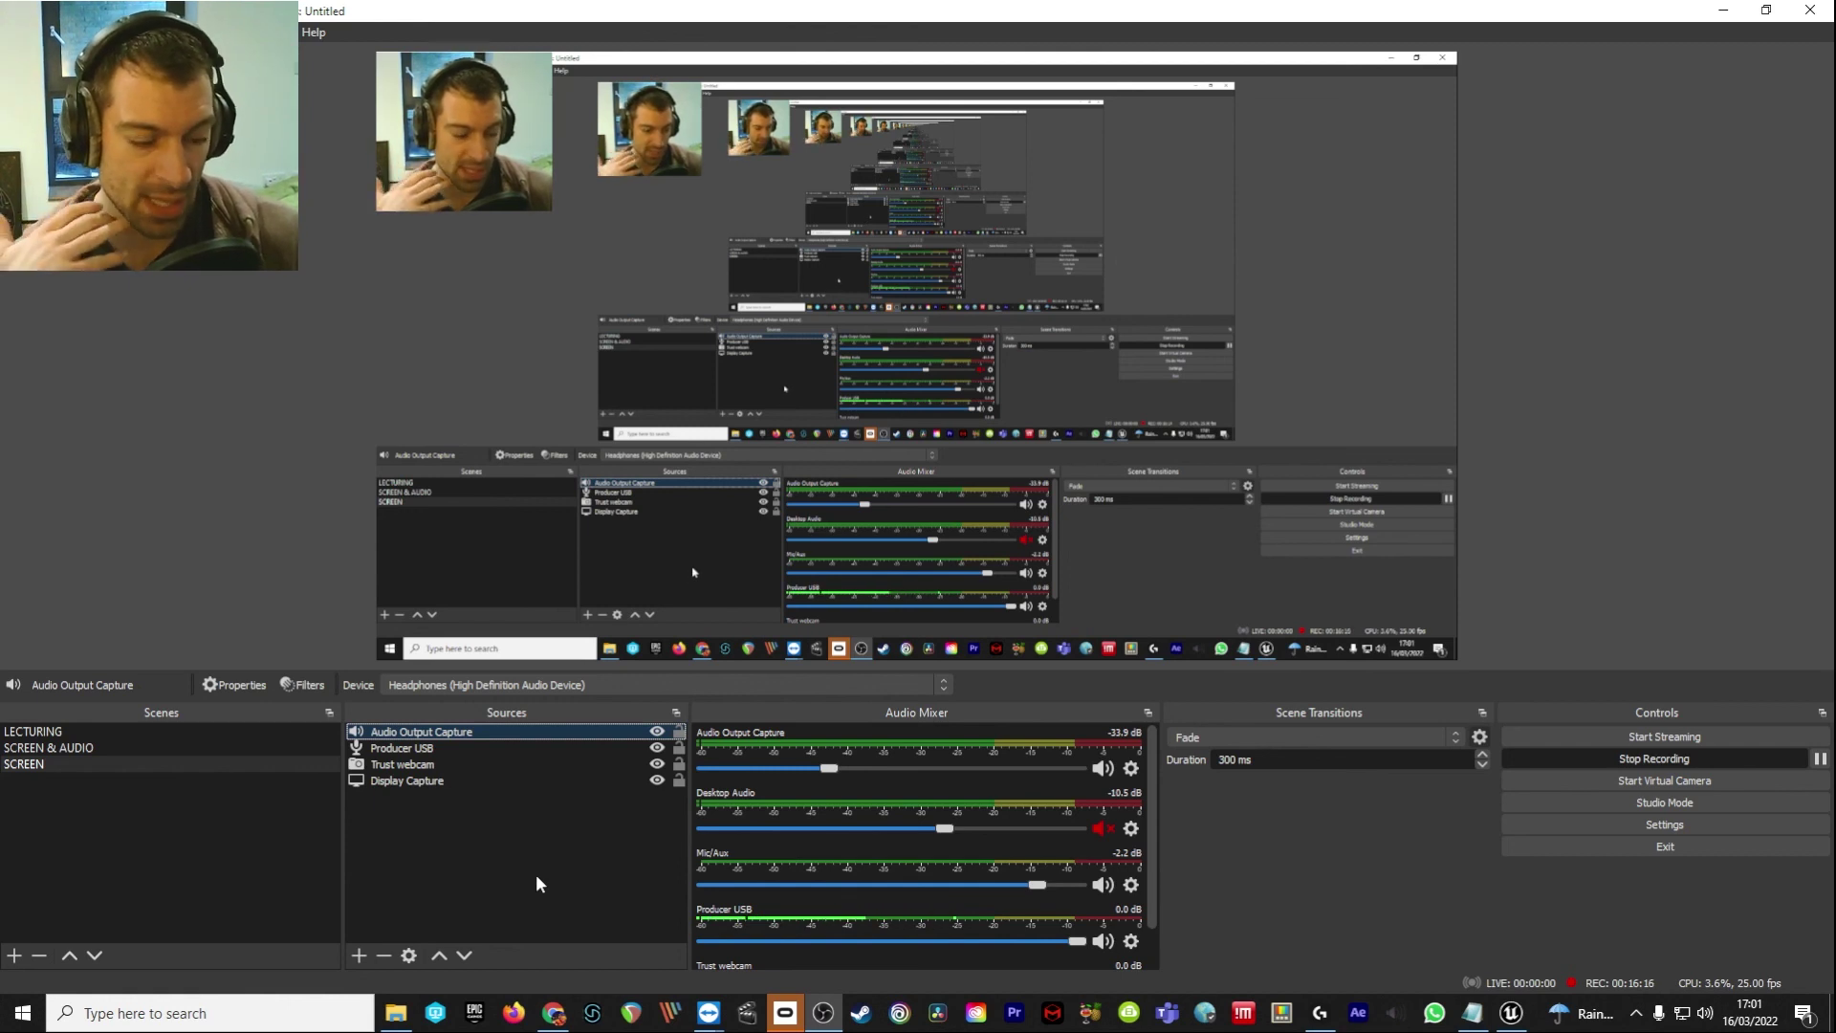
pyautogui.scroll(-2, 973, 872)
pyautogui.scroll(2, 786, 923)
pyautogui.scroll(-2, 782, 919)
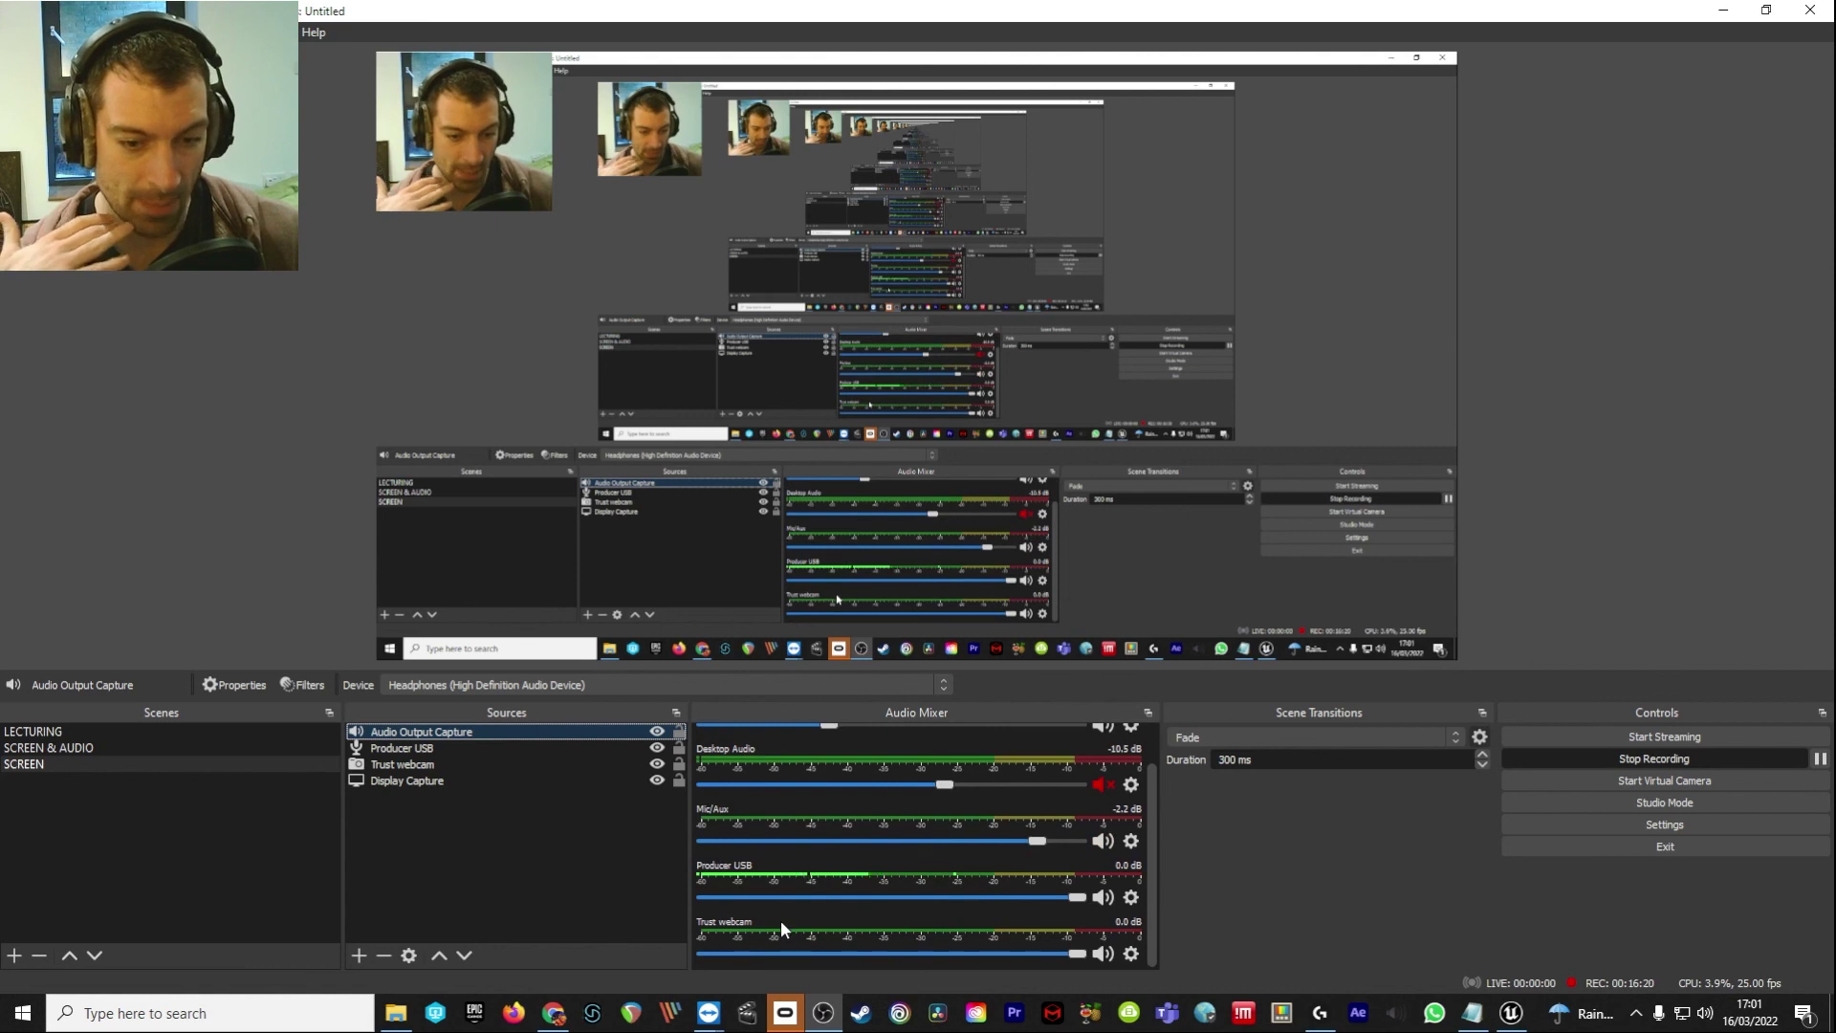
pyautogui.scroll(2, 780, 920)
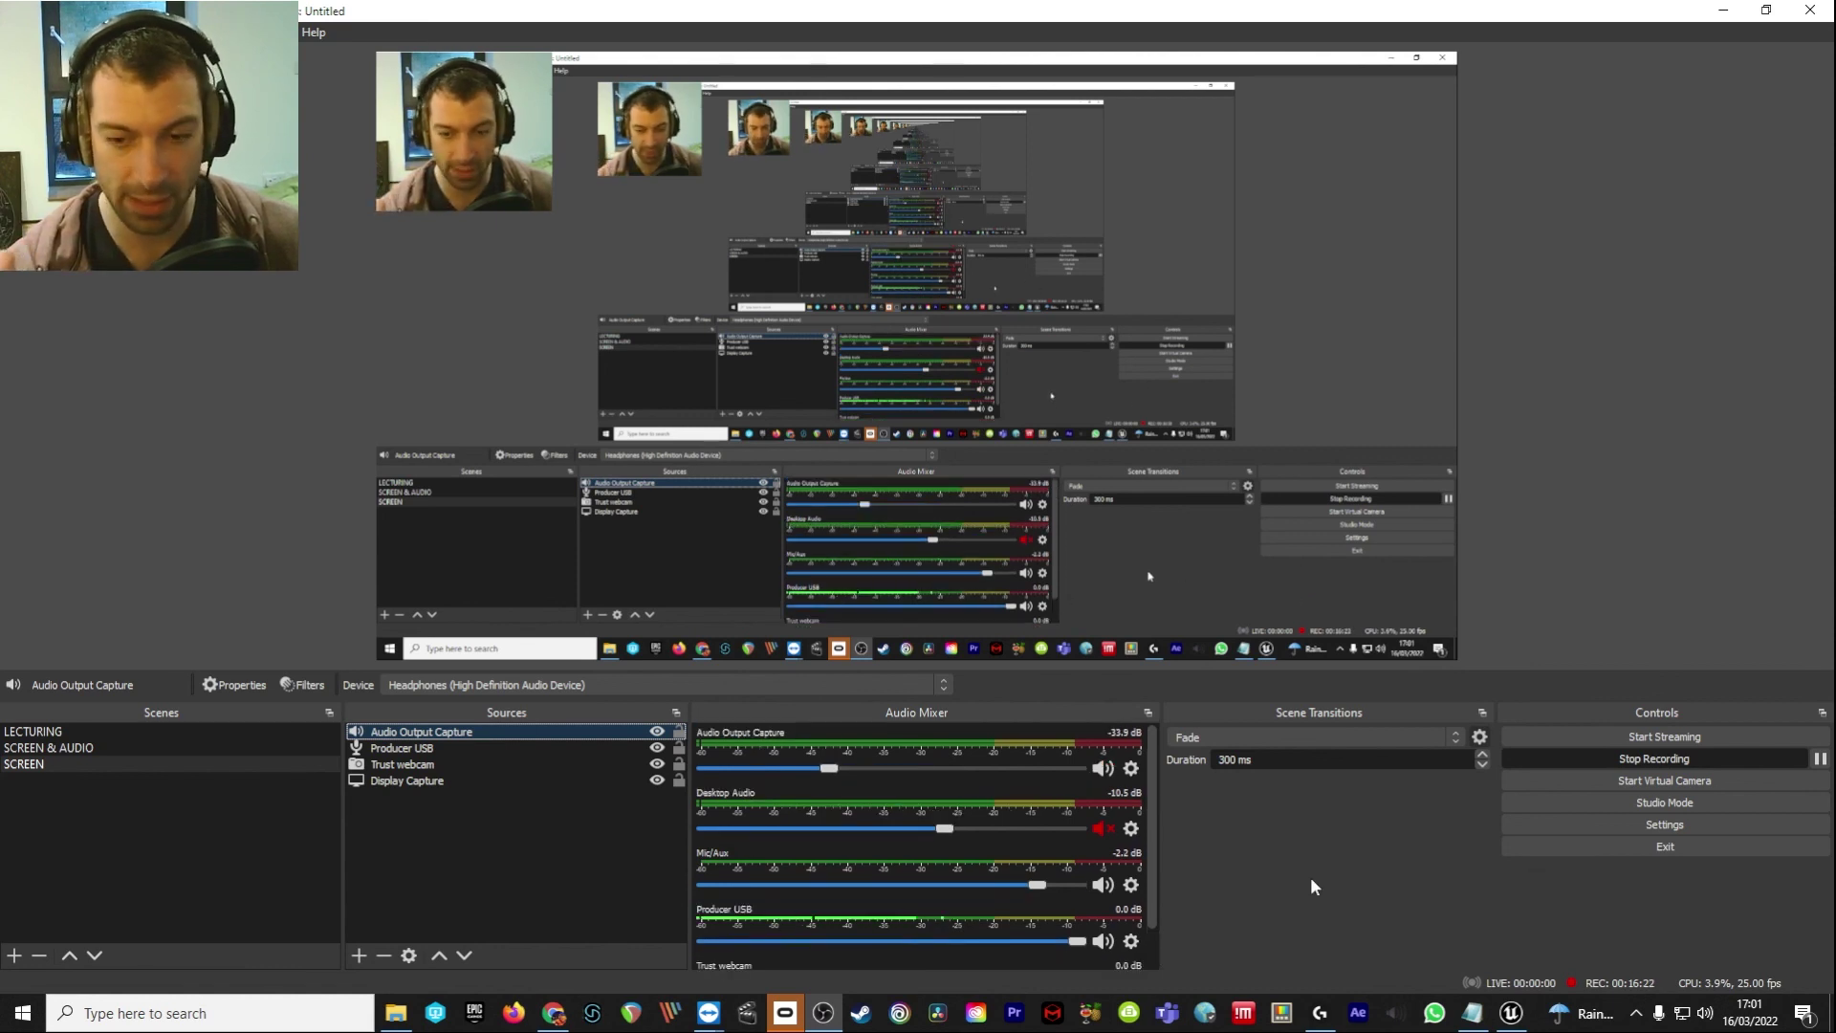